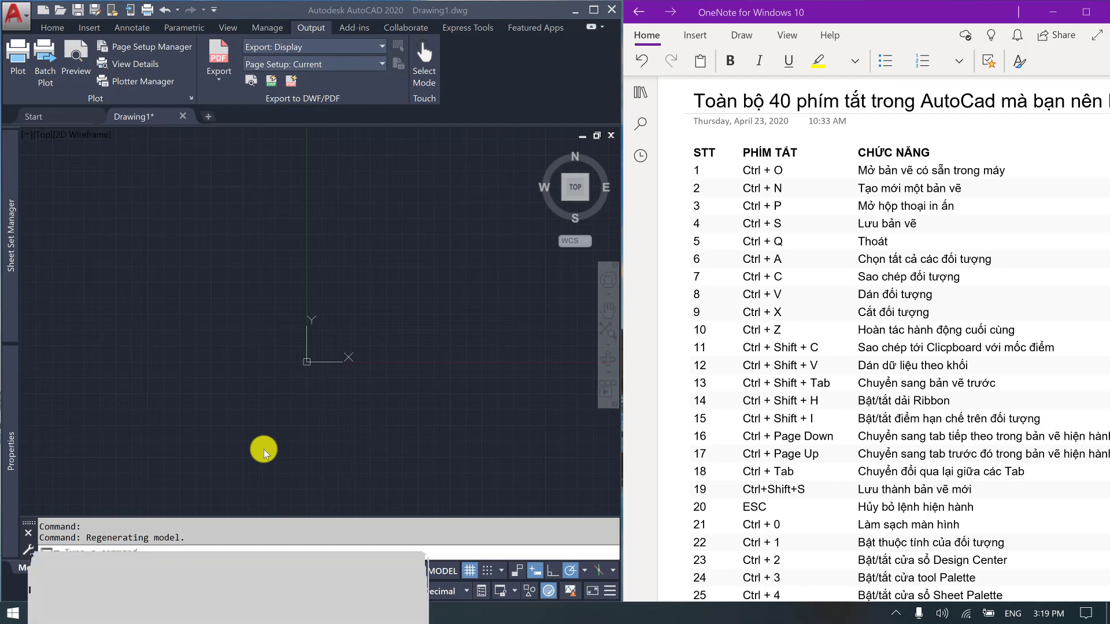
Scroll the drawing view down and back up before starting
{"action": "scroll", "coordinate": [717, 226], "scroll_direction": "down", "scroll_amount": 1}
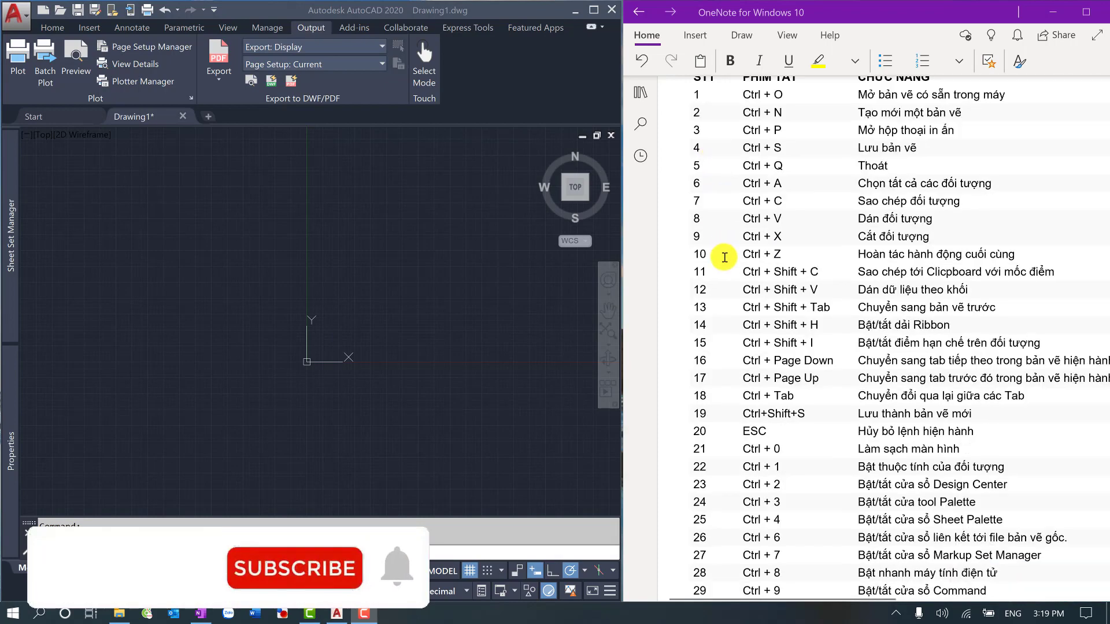
{"action": "scroll", "coordinate": [723, 255], "scroll_direction": "down", "scroll_amount": 1}
{"action": "scroll", "coordinate": [728, 335], "scroll_direction": "down", "scroll_amount": 3}
{"action": "scroll", "coordinate": [752, 428], "scroll_direction": "down", "scroll_amount": 2}
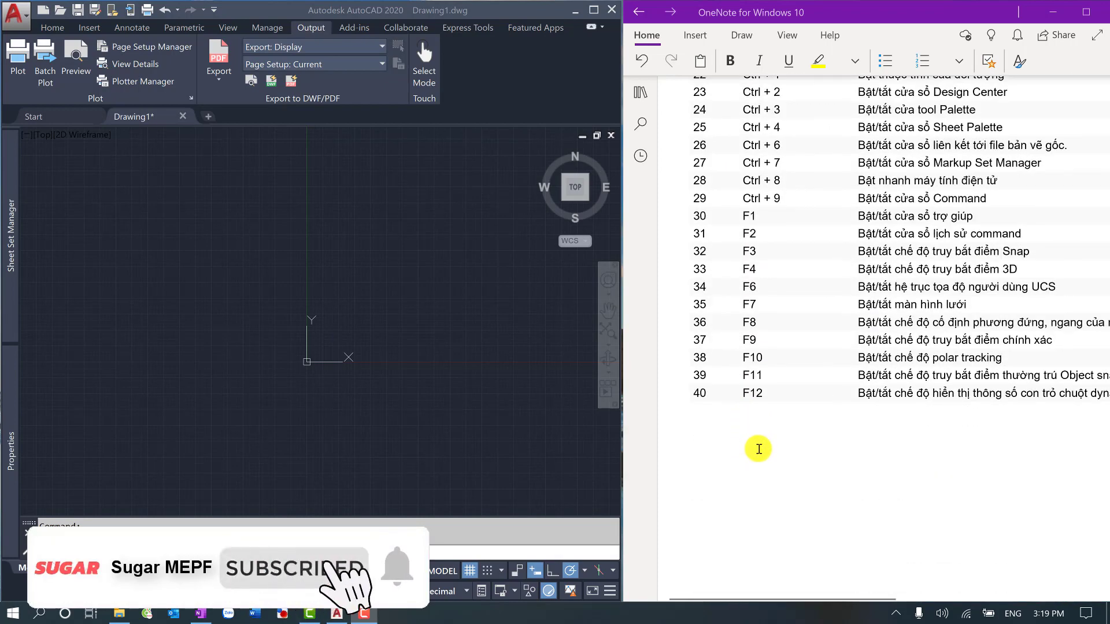
{"action": "scroll", "coordinate": [757, 445], "scroll_direction": "up", "scroll_amount": 3}
{"action": "scroll", "coordinate": [758, 446], "scroll_direction": "up", "scroll_amount": 4}
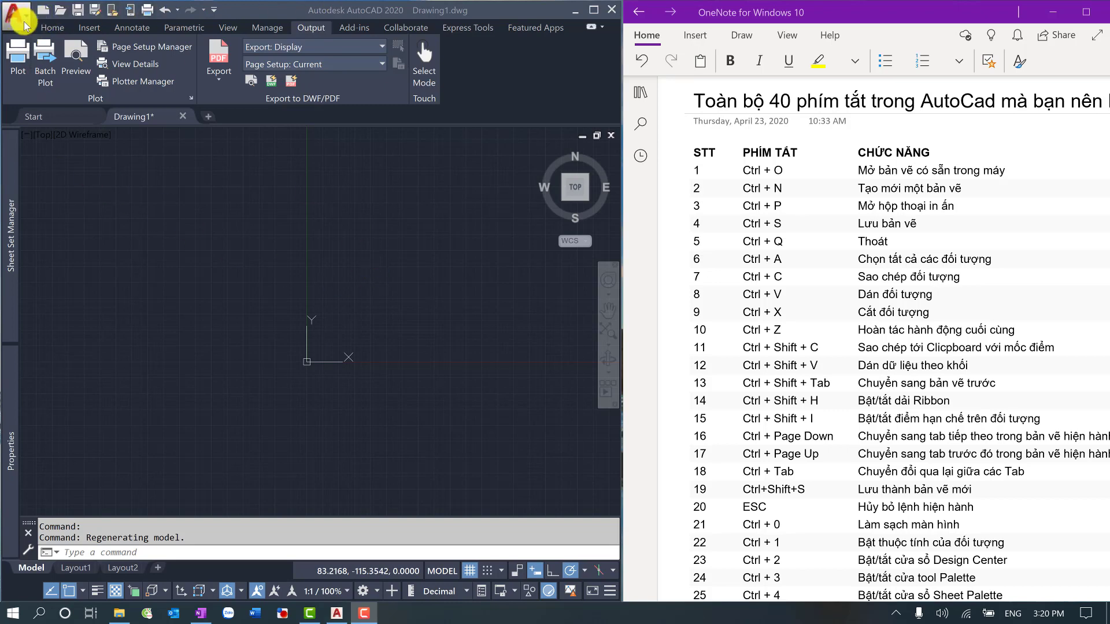
Open the TA-206 NT13-20 RENOVATON 1ST FLOOR PLAN drawing with Ctrl+O
{"action": "left_click", "coordinate": [24, 22]}
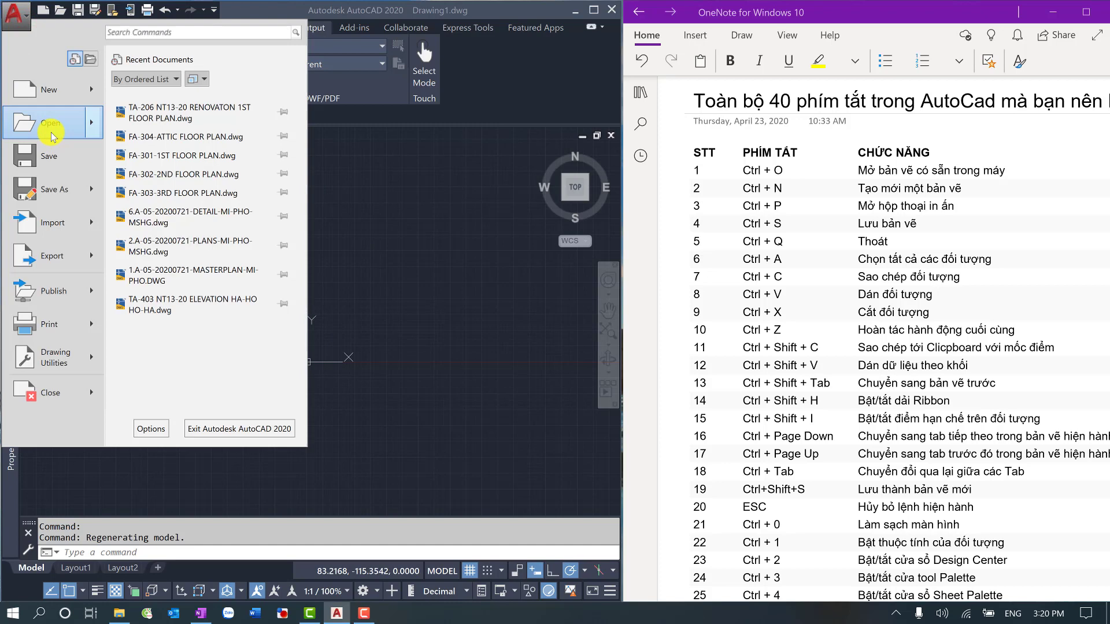
{"action": "left_click", "coordinate": [454, 404]}
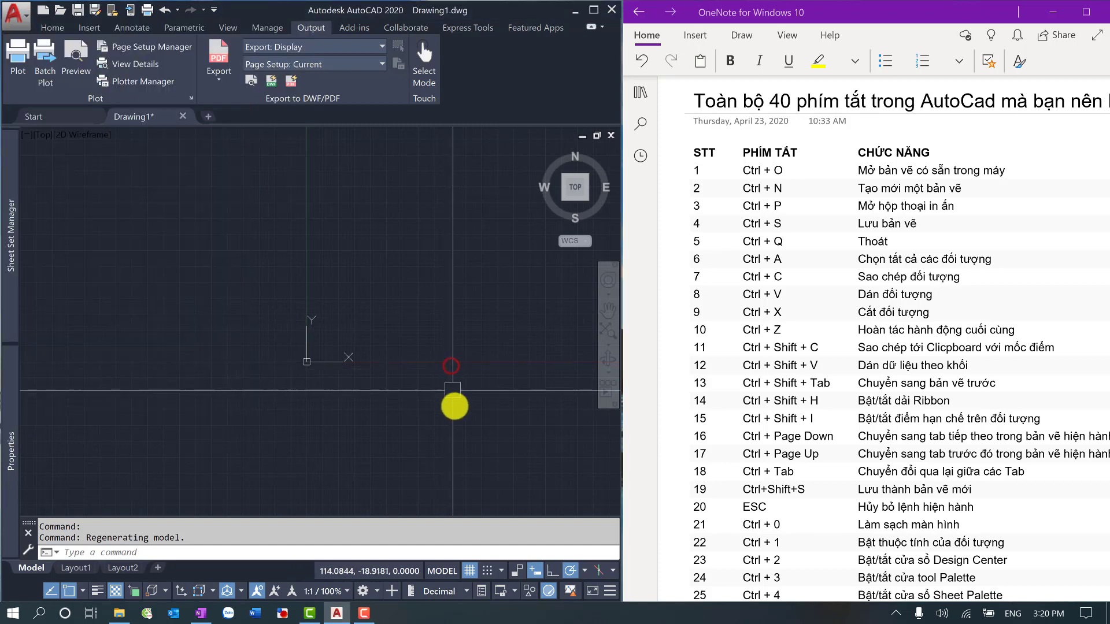
{"action": "key", "text": "ctrl+o"}
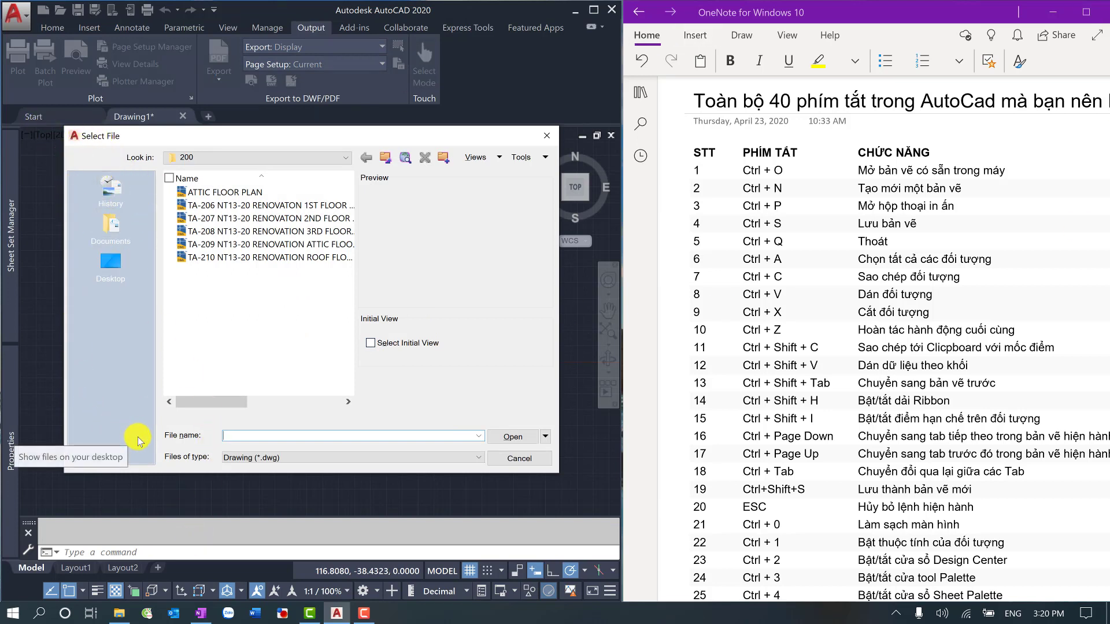
{"action": "left_click", "coordinate": [241, 205]}
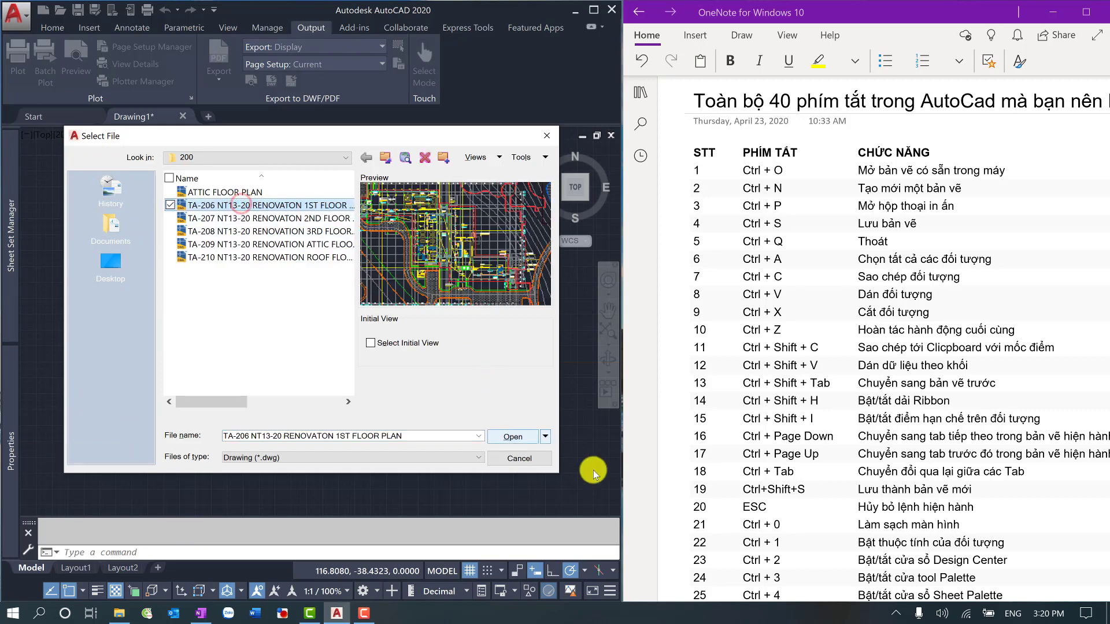
{"action": "left_click", "coordinate": [521, 438]}
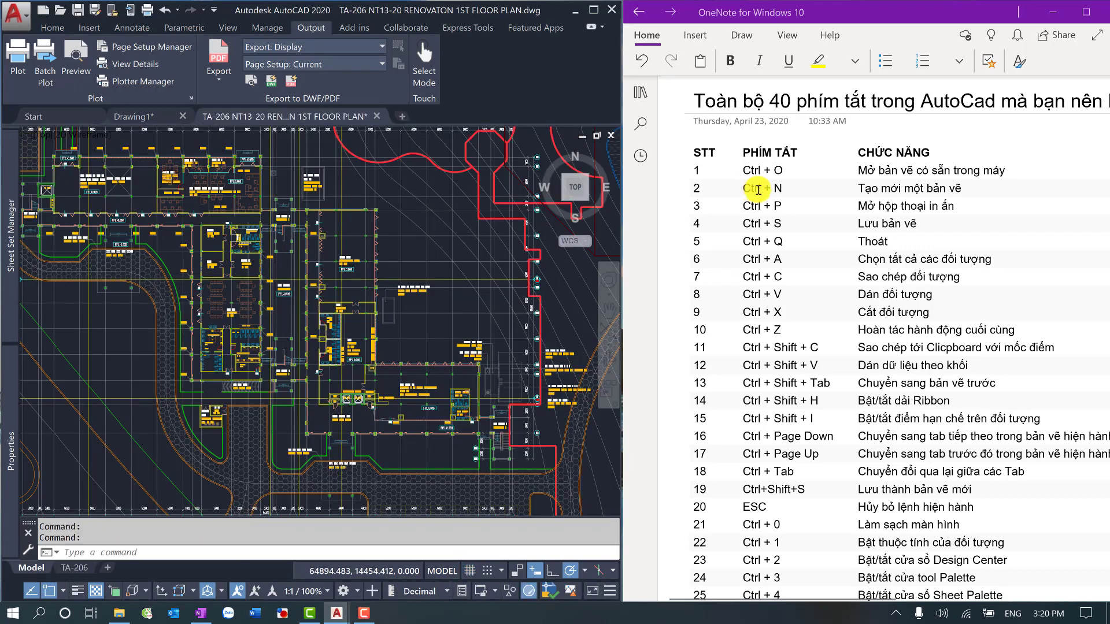
Highlight 'Tạo mới một bản vẽ' in OneNote and start a blank Drawing3
{"action": "left_click", "coordinate": [859, 187]}
{"action": "left_click_drag", "start_coordinate": [890, 188], "coordinate": [963, 190]}
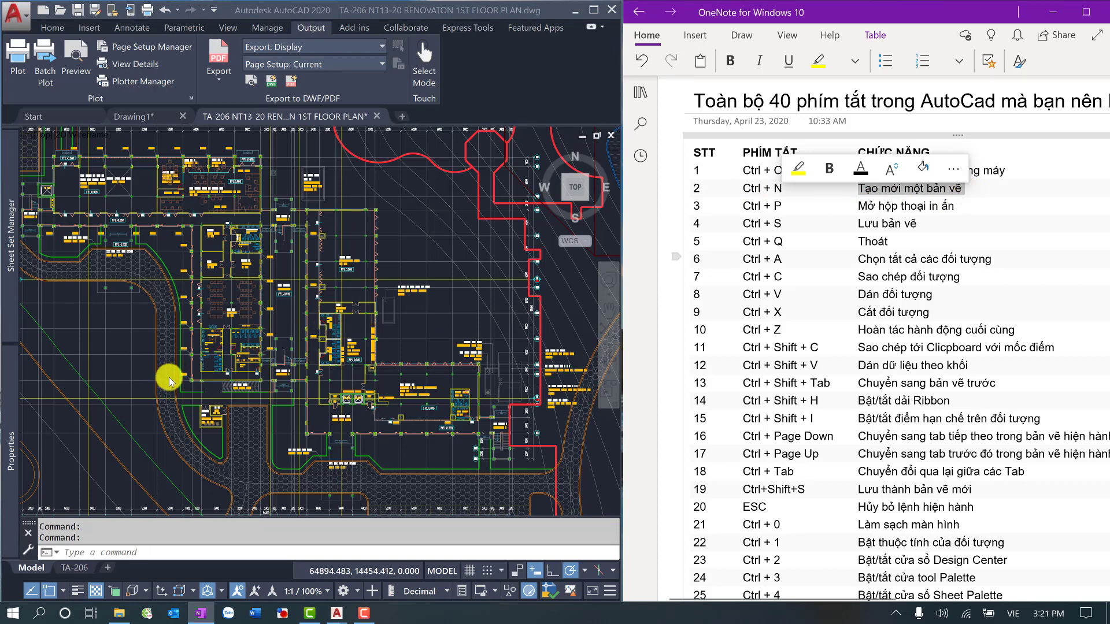
{"action": "left_click", "coordinate": [405, 120]}
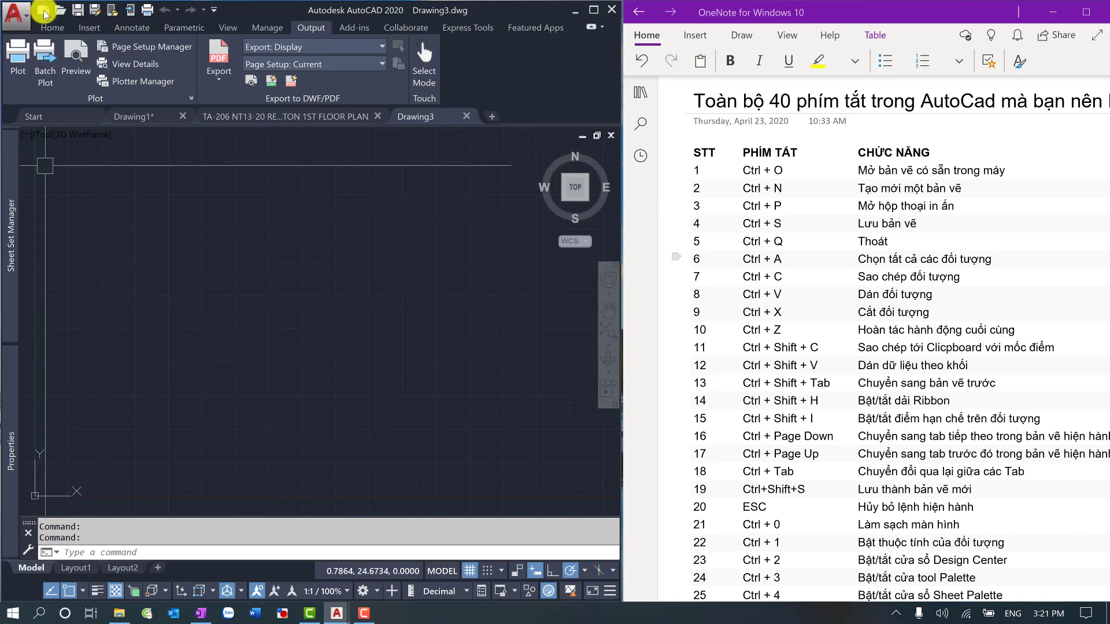
Create a new Drawing4 from the acad.dwt template using Ctrl+N
{"action": "left_click", "coordinate": [9, 19]}
{"action": "mouse_move", "coordinate": [47, 89]}
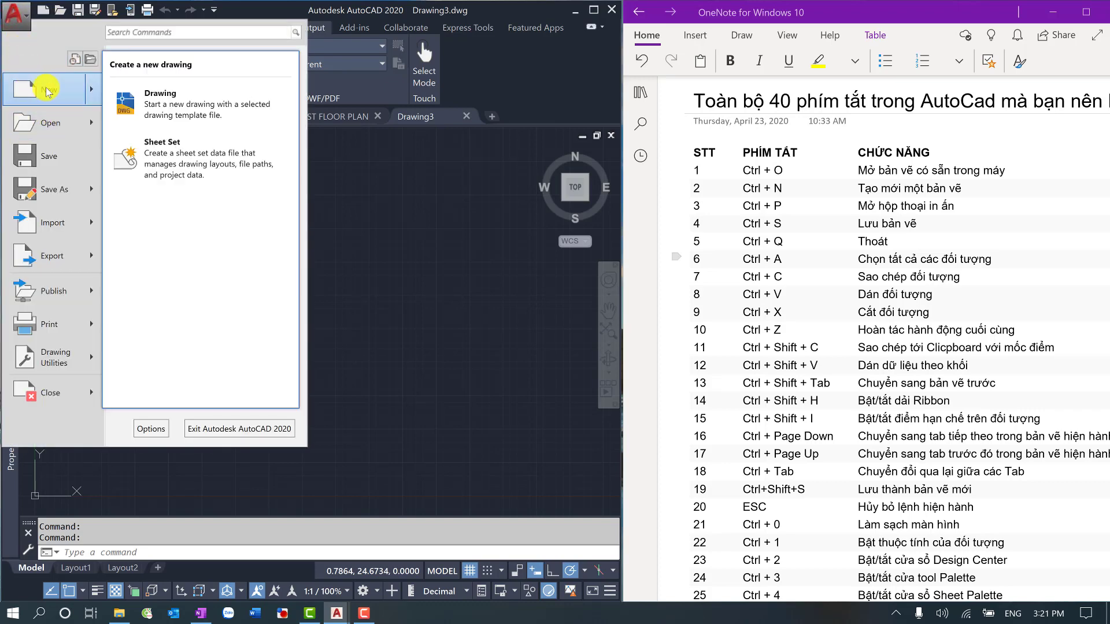
{"action": "left_click", "coordinate": [426, 344]}
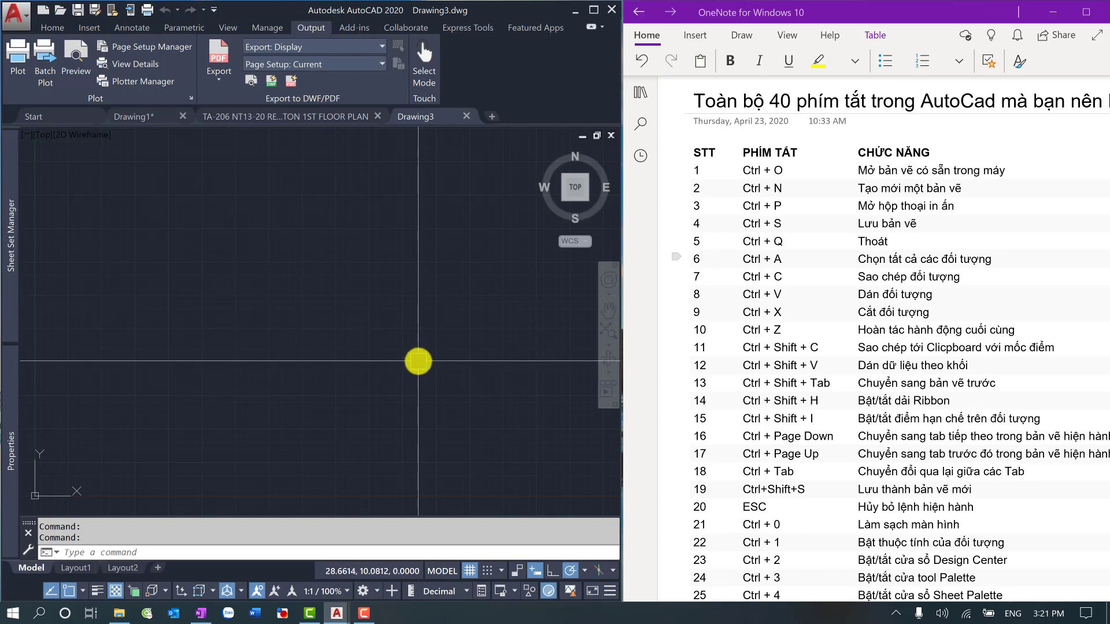
{"action": "key", "text": "ctrl+n"}
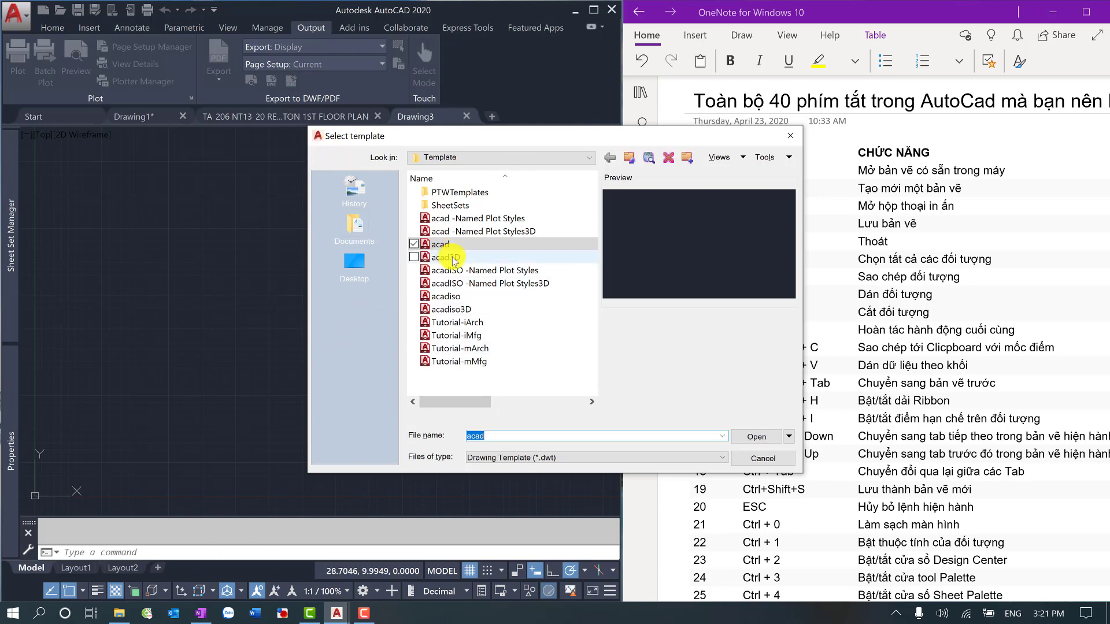
{"action": "left_click", "coordinate": [754, 437]}
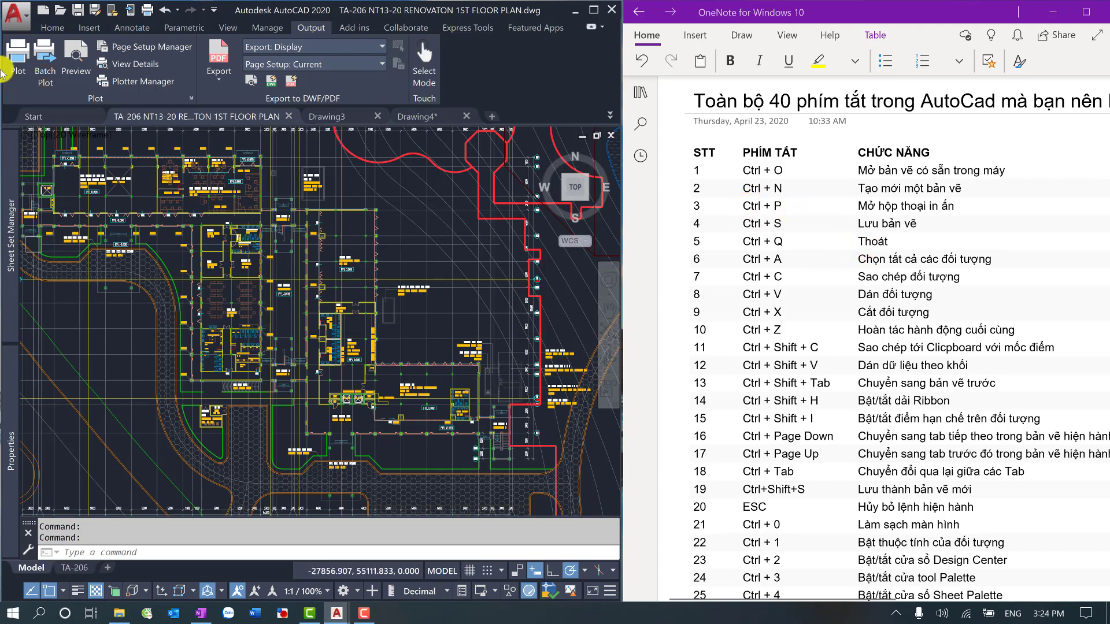
Open the Plot dialog from the application menu and with Ctrl+P, closing it without printing
{"action": "left_click", "coordinate": [14, 14]}
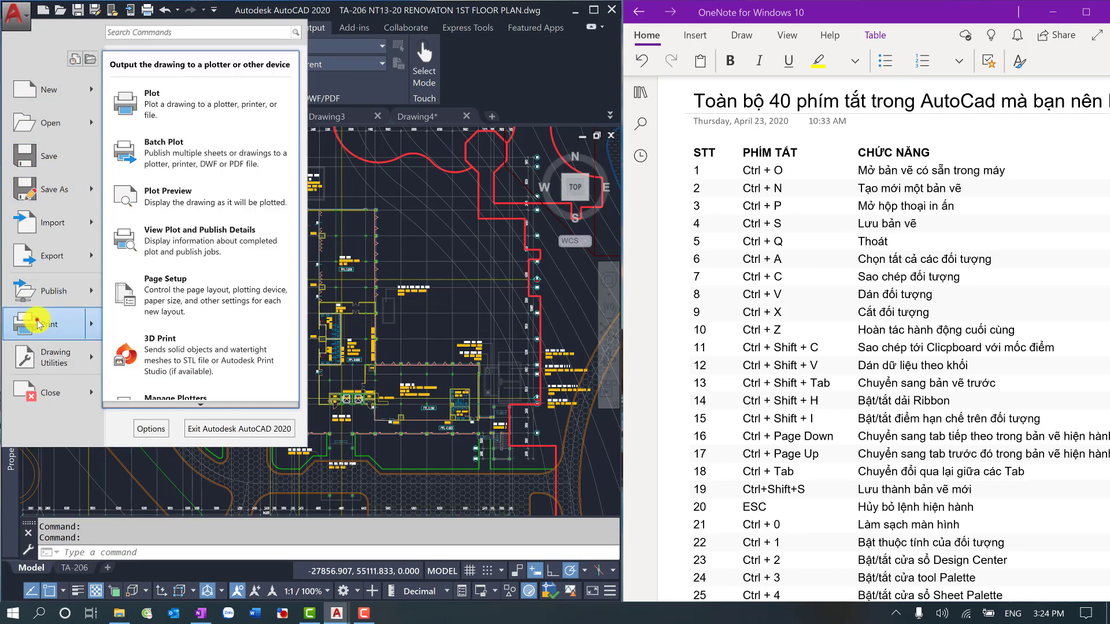
{"action": "left_click", "coordinate": [36, 326]}
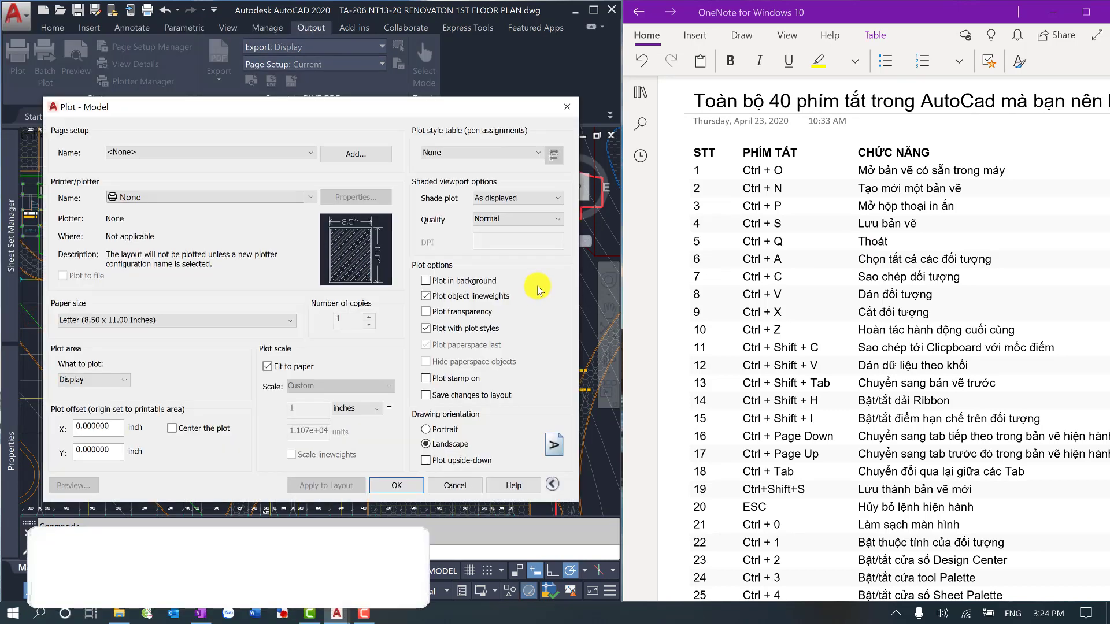
{"action": "left_click", "coordinate": [570, 109]}
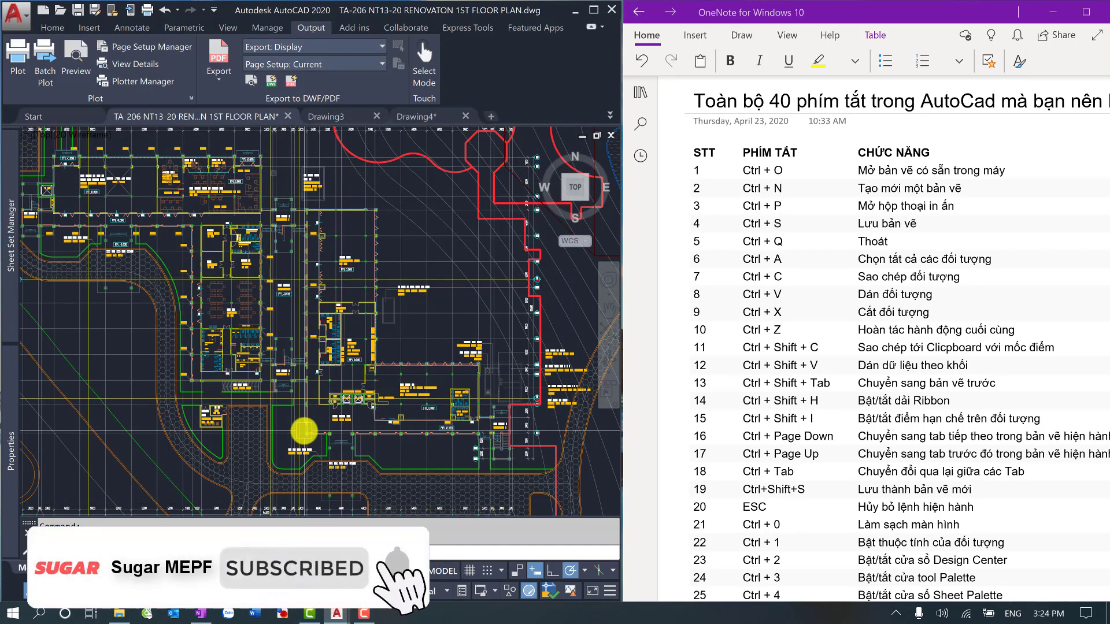
{"action": "key", "text": "ctrl+p"}
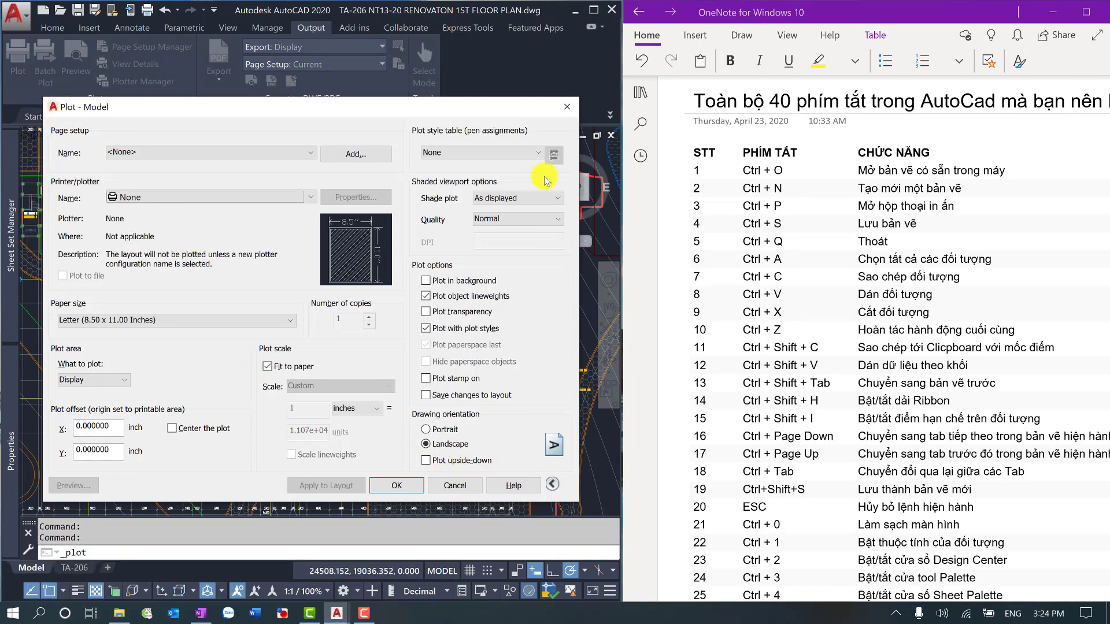
{"action": "key", "text": "Escape"}
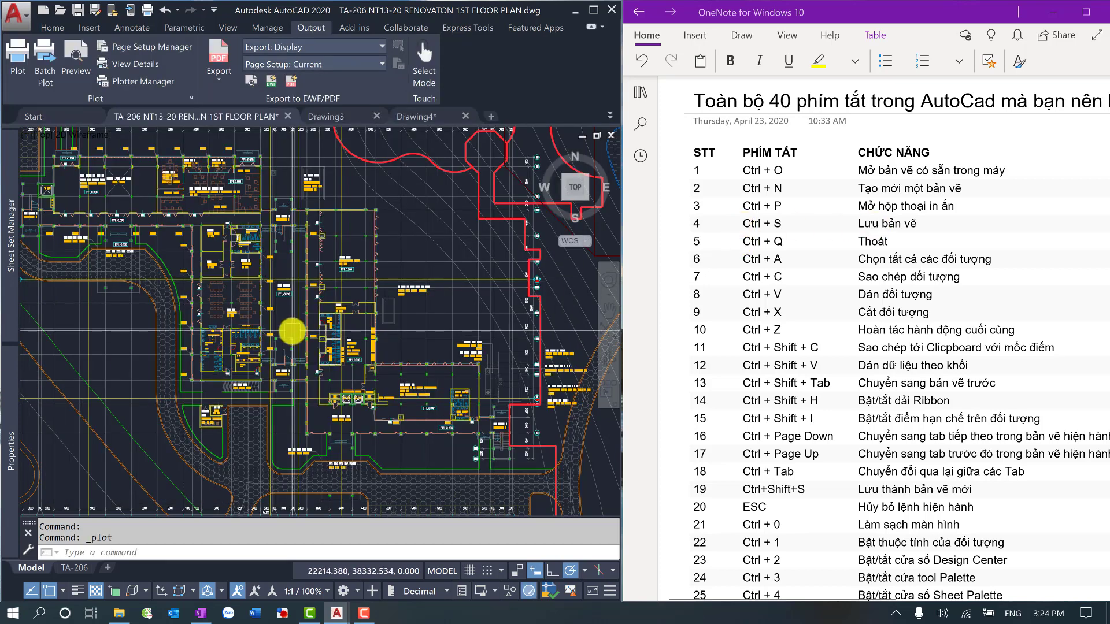
Zoom out and back in, then save the TA-206 floor plan with Ctrl+S
{"action": "scroll", "coordinate": [292, 331], "scroll_direction": "down", "scroll_amount": 3}
{"action": "scroll", "coordinate": [267, 342], "scroll_direction": "down", "scroll_amount": 3}
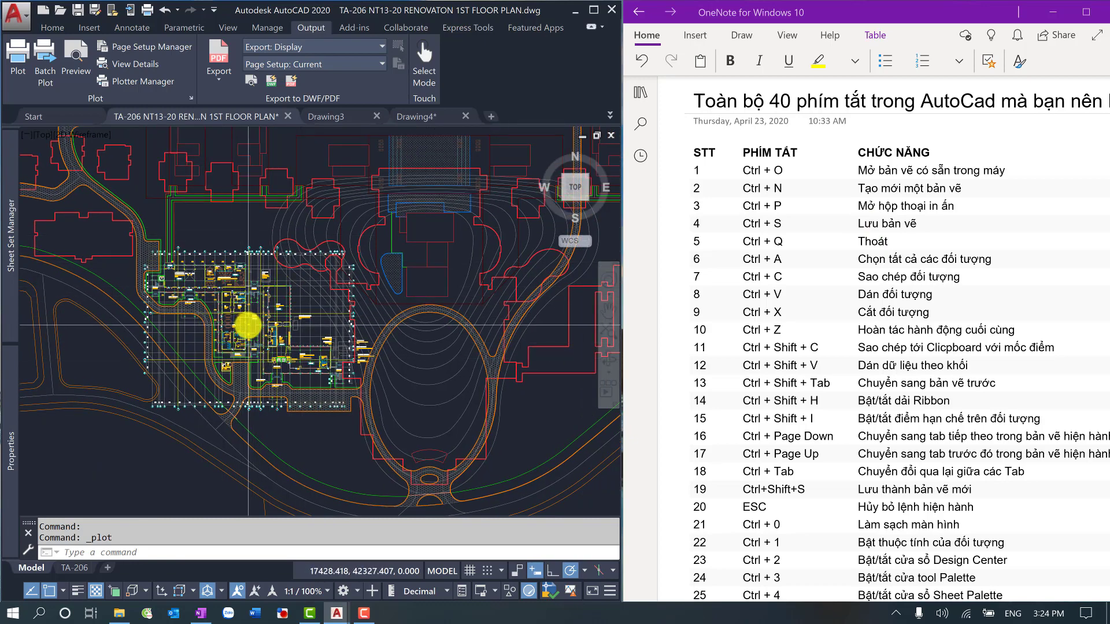
{"action": "scroll", "coordinate": [247, 329], "scroll_direction": "up", "scroll_amount": 4}
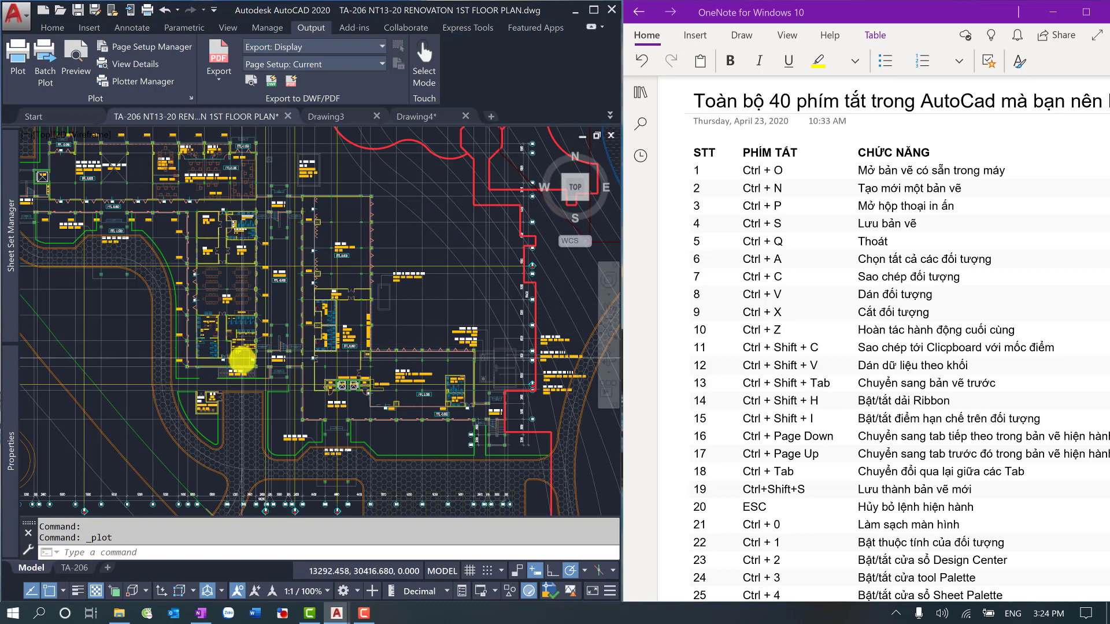
{"action": "key", "text": "ctrl+s"}
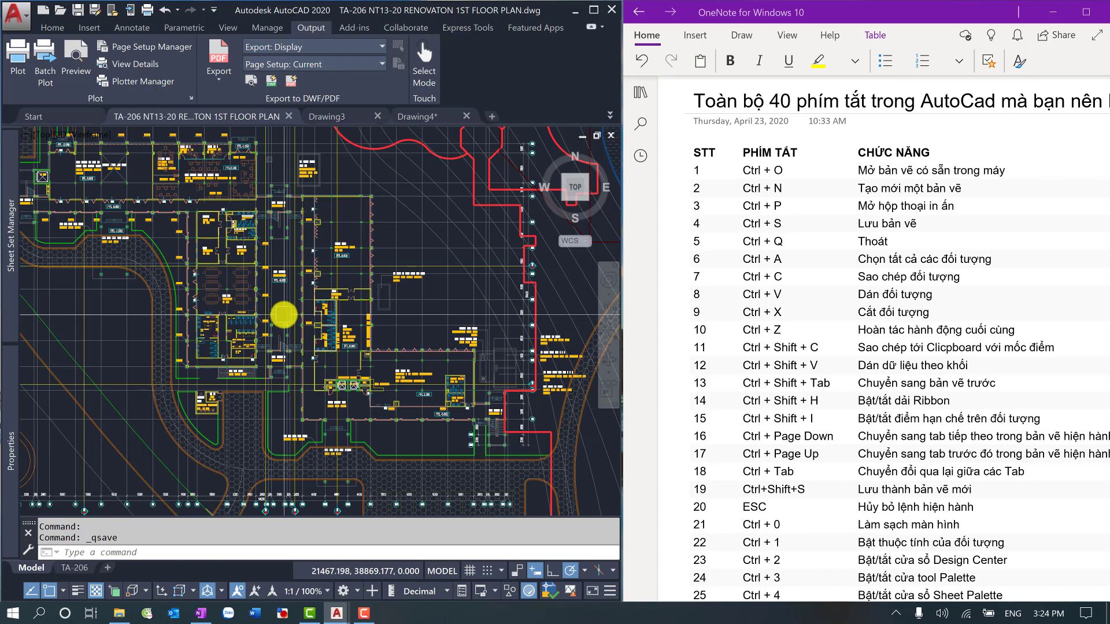
Save the floor plan from Quick Access, the application menu and the command line, then quit with Ctrl+Q
{"action": "left_click", "coordinate": [78, 10]}
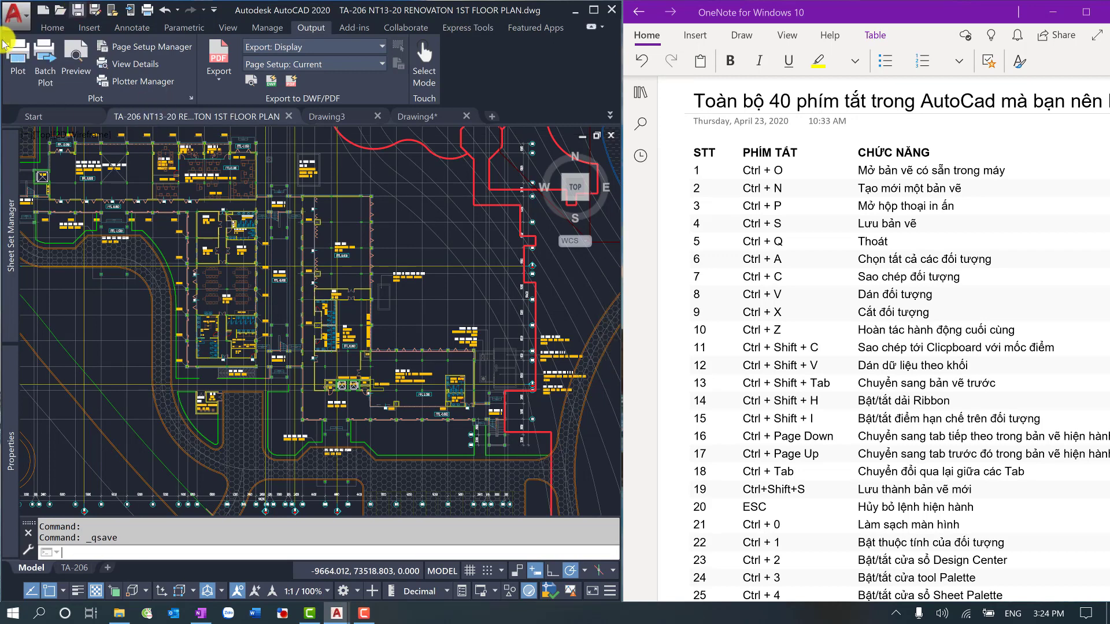
{"action": "left_click", "coordinate": [10, 21]}
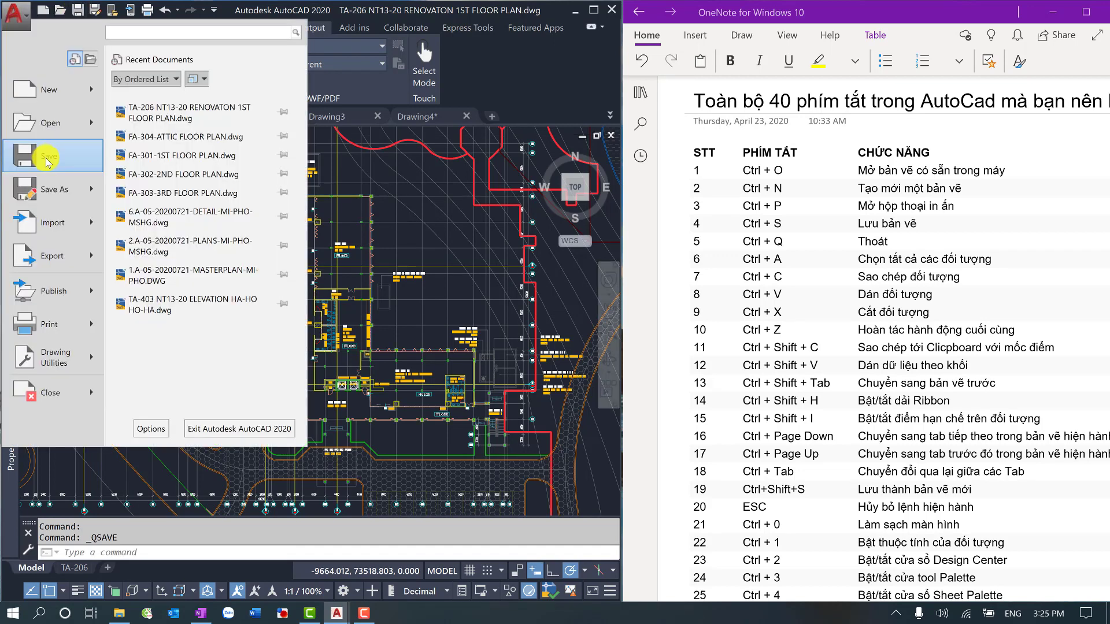
{"action": "left_click", "coordinate": [438, 327]}
{"action": "type", "text": "Q"}
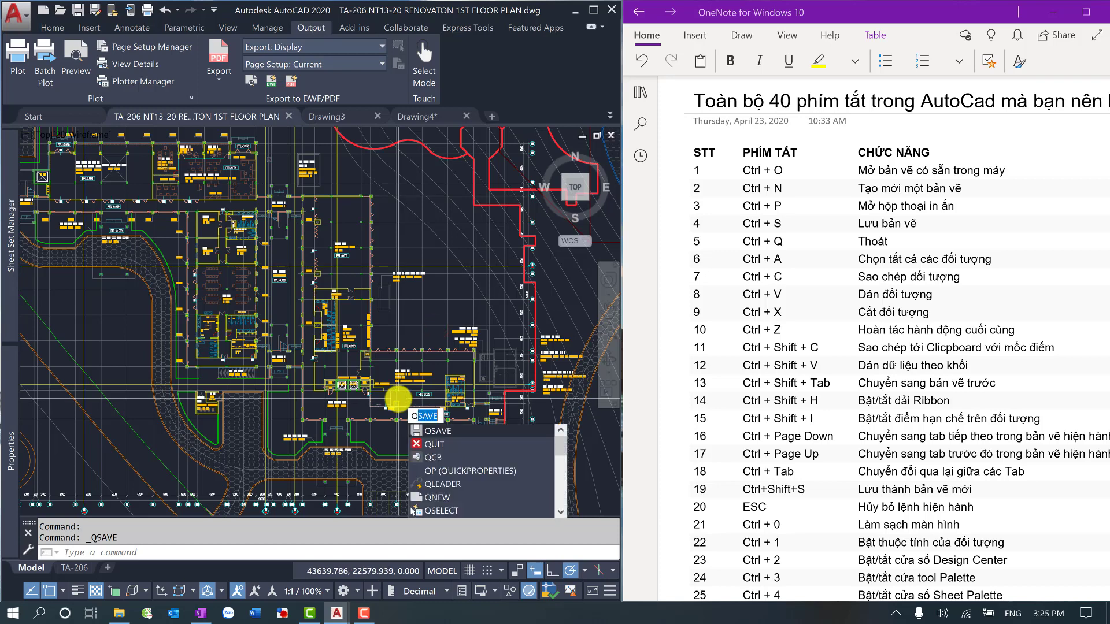
{"action": "type", "text": "save"}
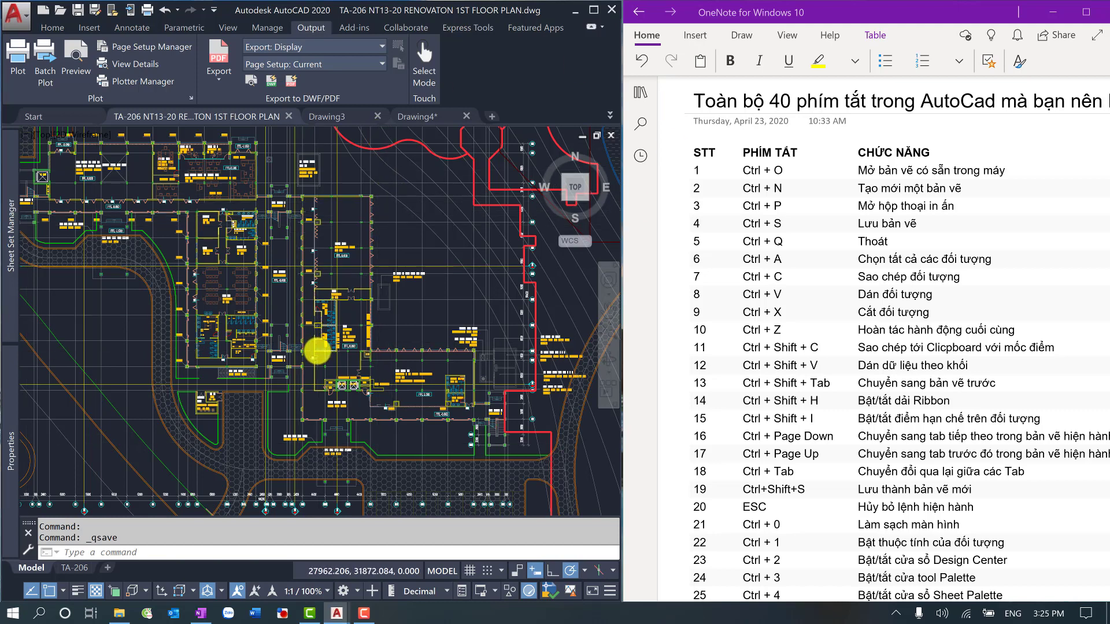
{"action": "key", "text": "ctrl+q"}
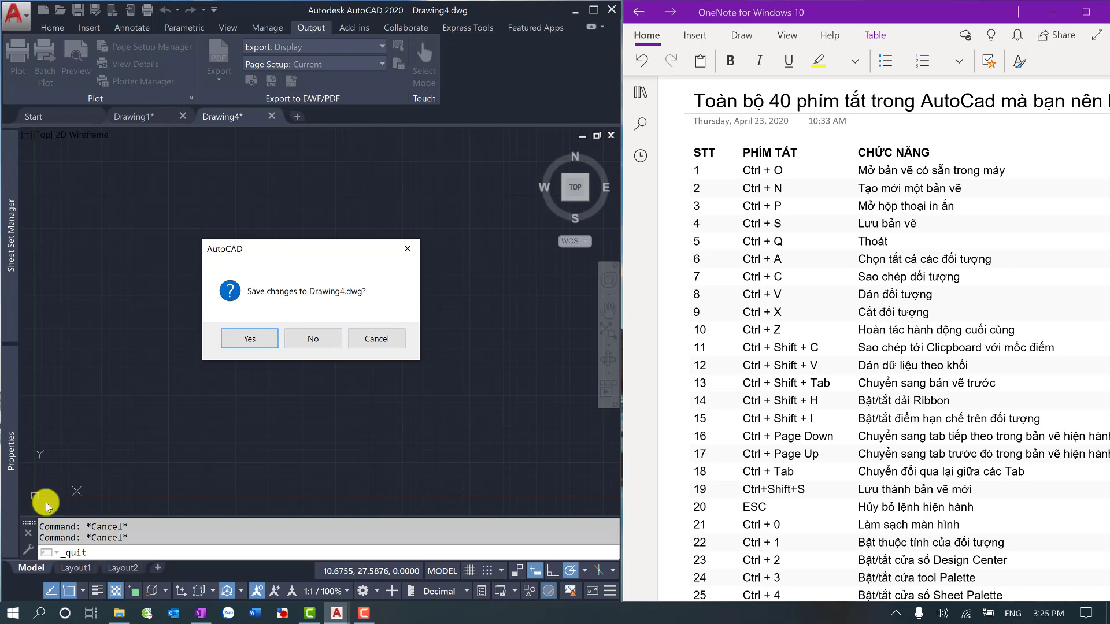
{"action": "left_click", "coordinate": [311, 341]}
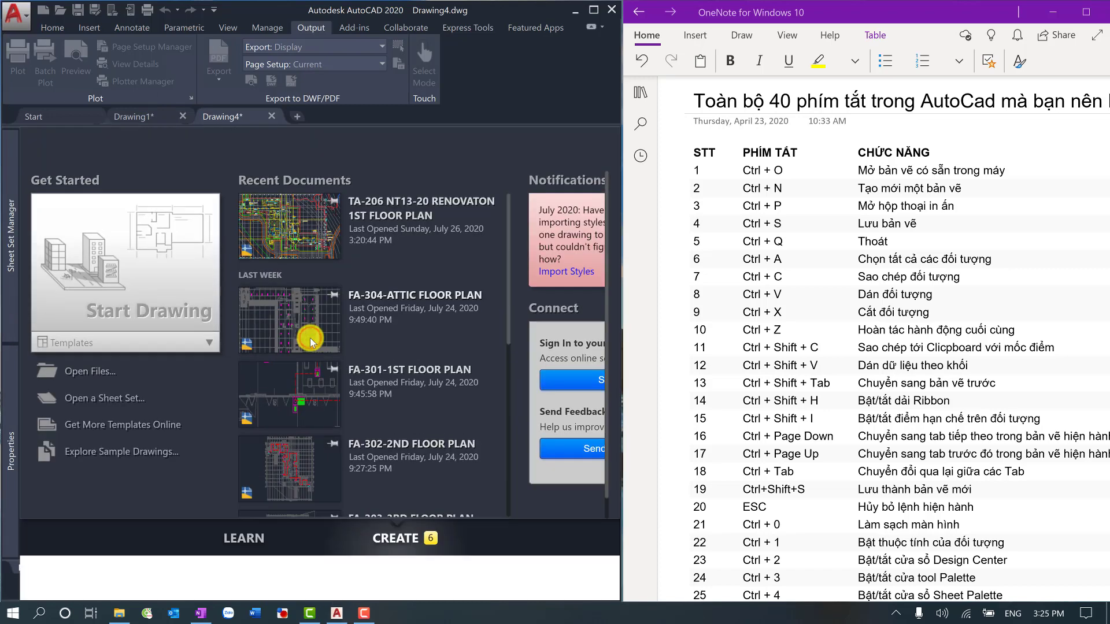
{"action": "left_click", "coordinate": [310, 340]}
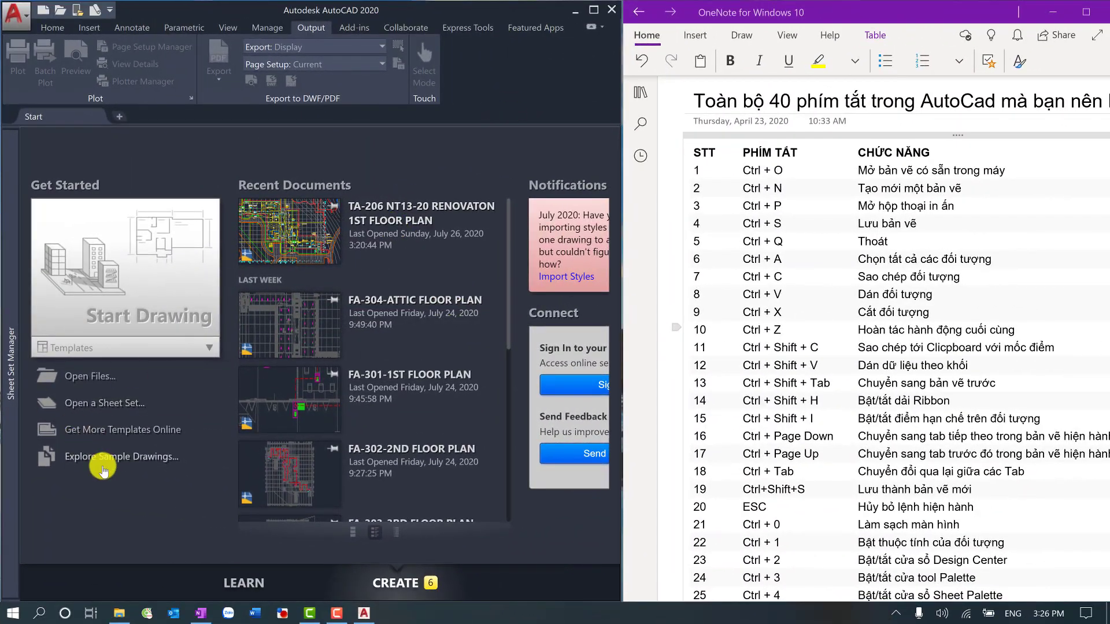
{"action": "key", "text": "ctrl+n"}
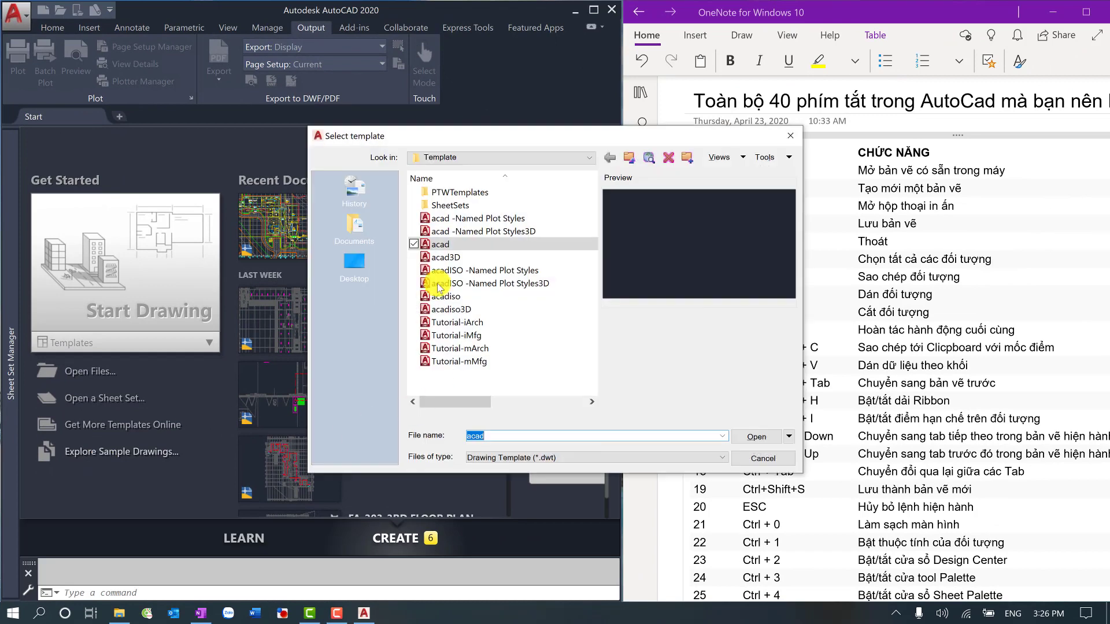
{"action": "left_click", "coordinate": [762, 438]}
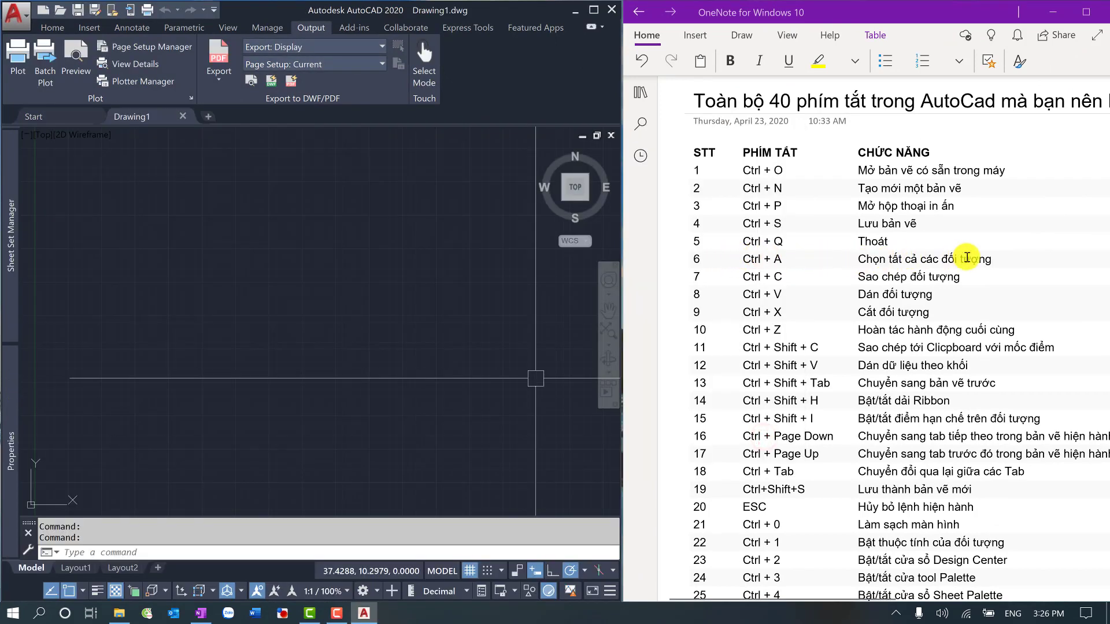
Draw three circles in Drawing1 by repeating the Circle command
{"action": "left_click", "coordinate": [185, 340]}
{"action": "type", "text": "cv"}
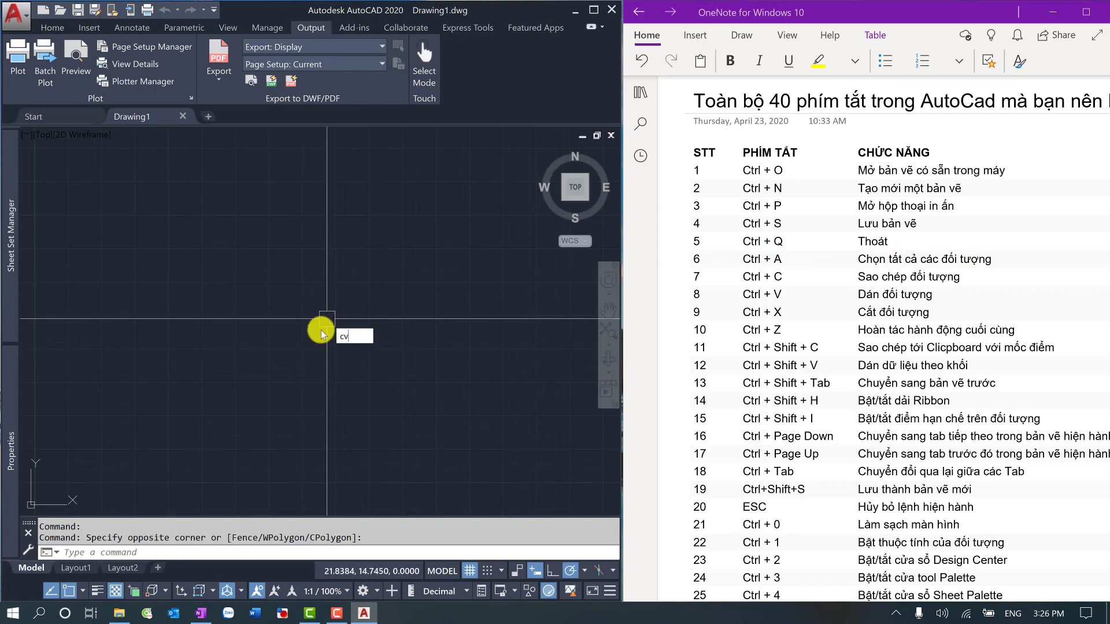
{"action": "key", "text": "Return"}
{"action": "left_click", "coordinate": [250, 297]}
{"action": "left_click", "coordinate": [315, 352]}
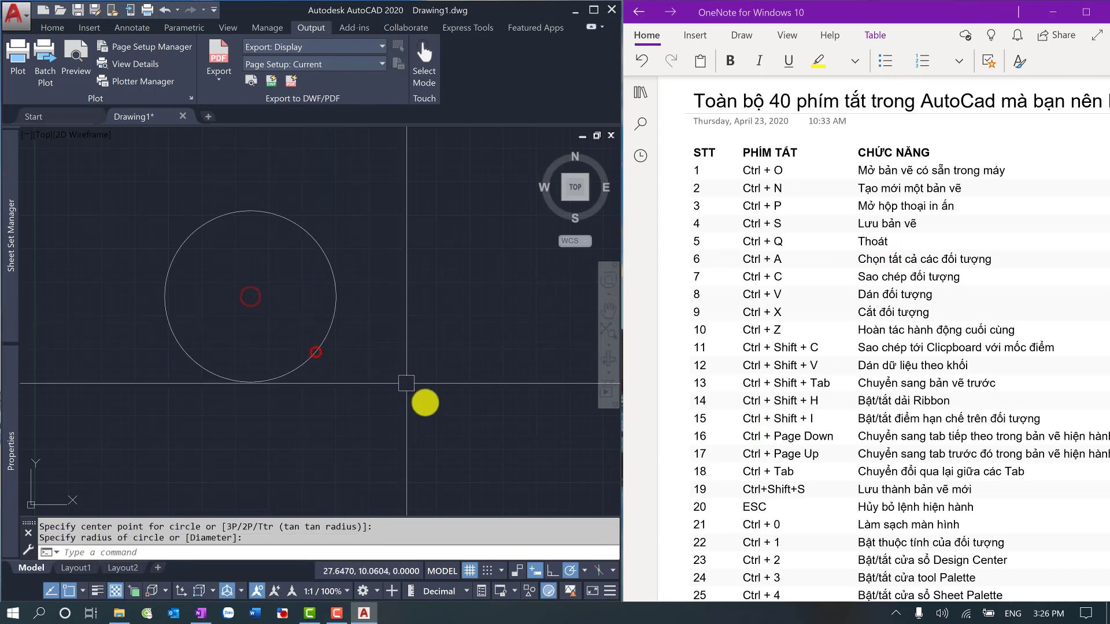
{"action": "key", "text": "Return"}
{"action": "left_click", "coordinate": [453, 415]}
{"action": "left_click", "coordinate": [415, 368]}
{"action": "key", "text": "Return"}
{"action": "left_click", "coordinate": [444, 273]}
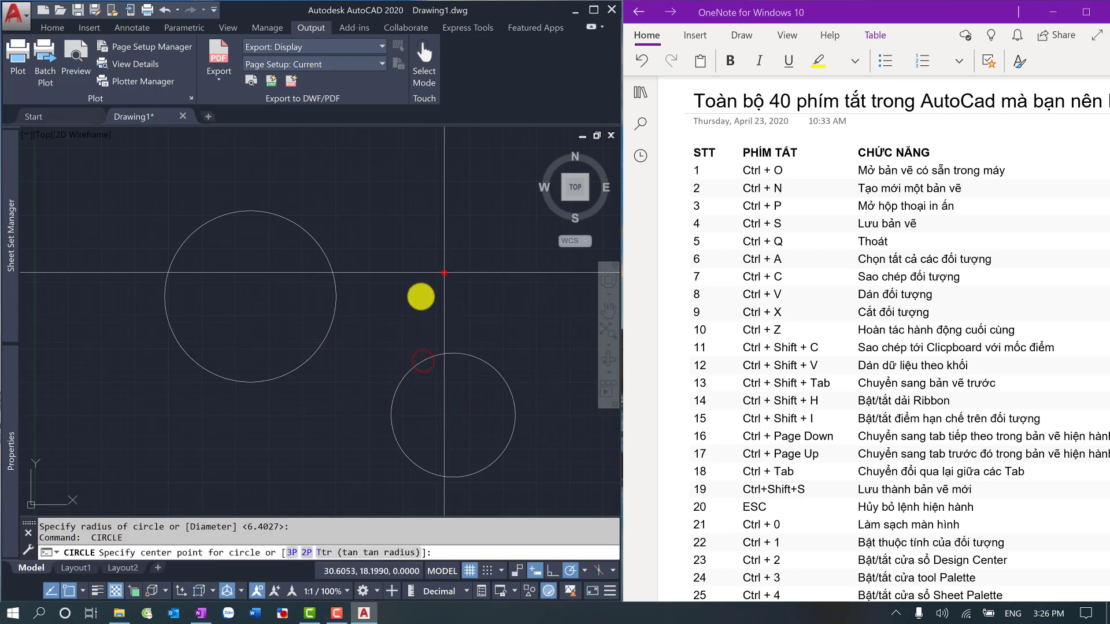
{"action": "left_click", "coordinate": [409, 311]}
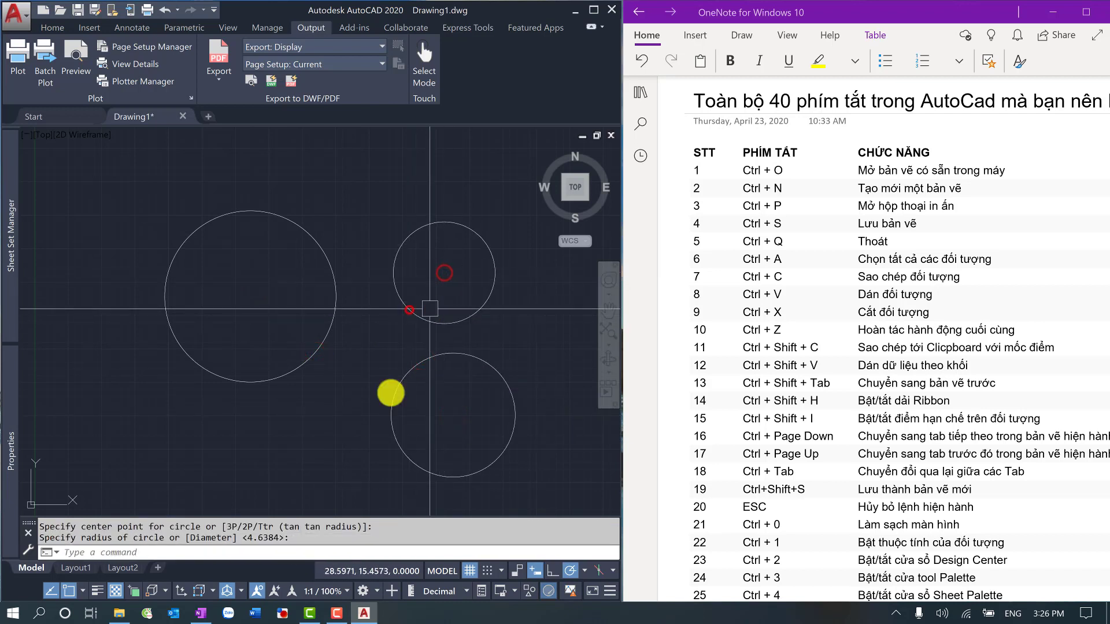
Select all three circles with Ctrl+A and a selection window, then clear the selection
{"action": "key", "text": "ctrl+a"}
{"action": "left_click", "coordinate": [459, 396]}
{"action": "left_click", "coordinate": [300, 286]}
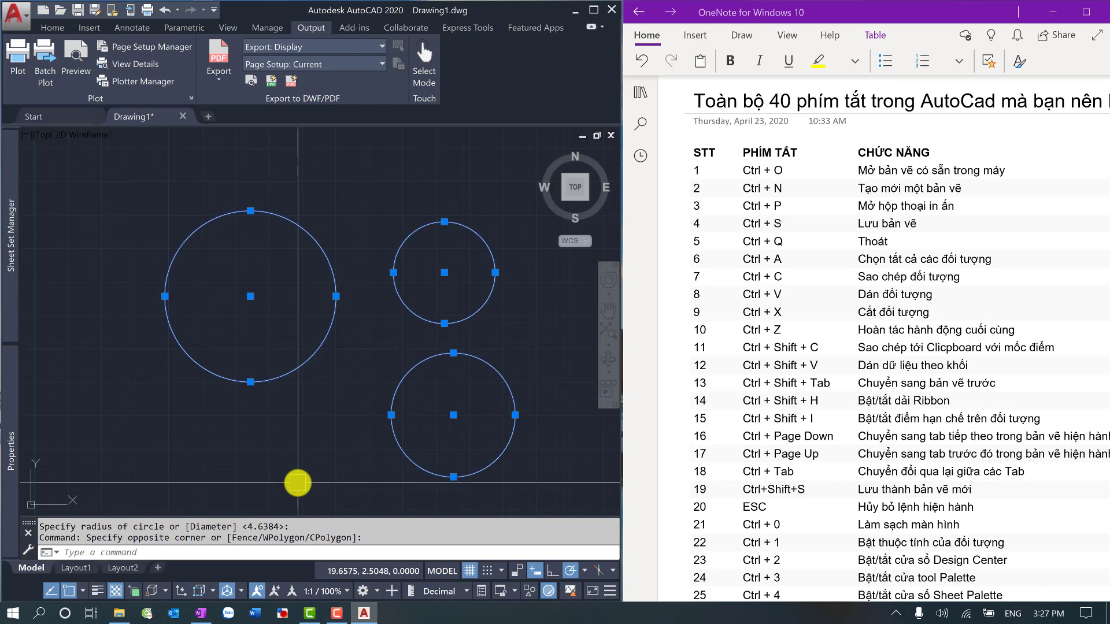
{"action": "key", "text": "Escape"}
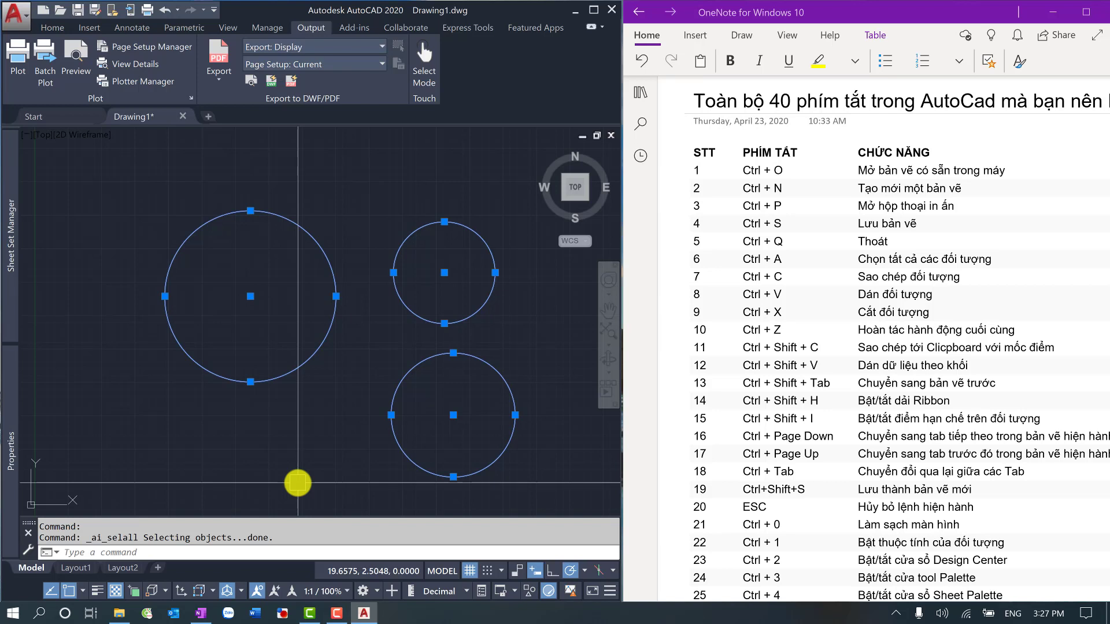
{"action": "left_click", "coordinate": [749, 286]}
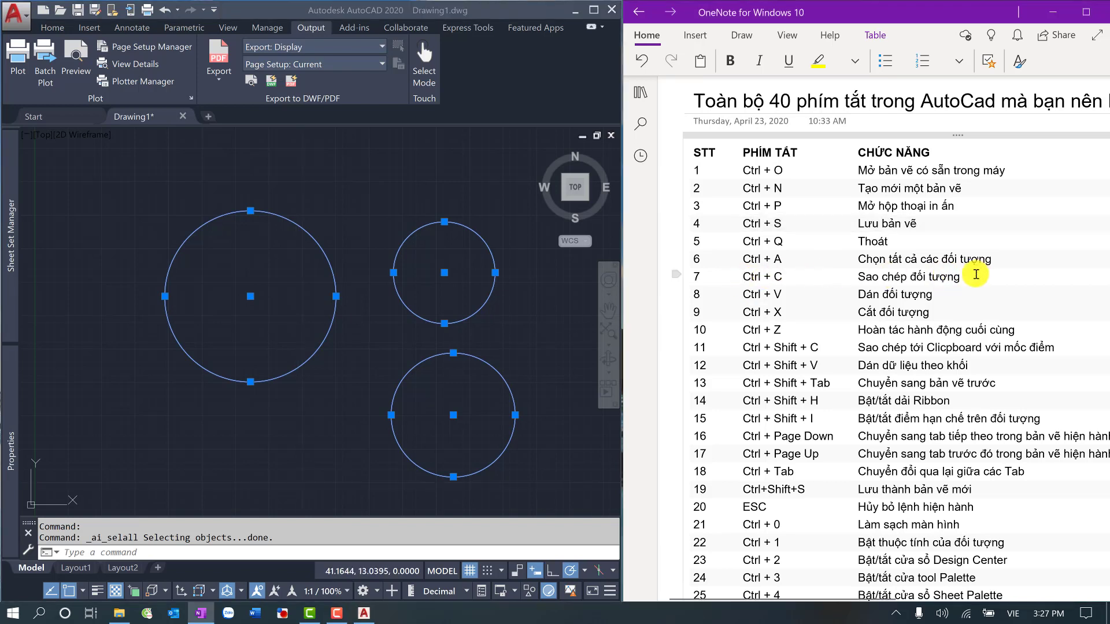
Copy the three-circle group to the upper left with the CO Copy command
{"action": "left_click", "coordinate": [305, 415]}
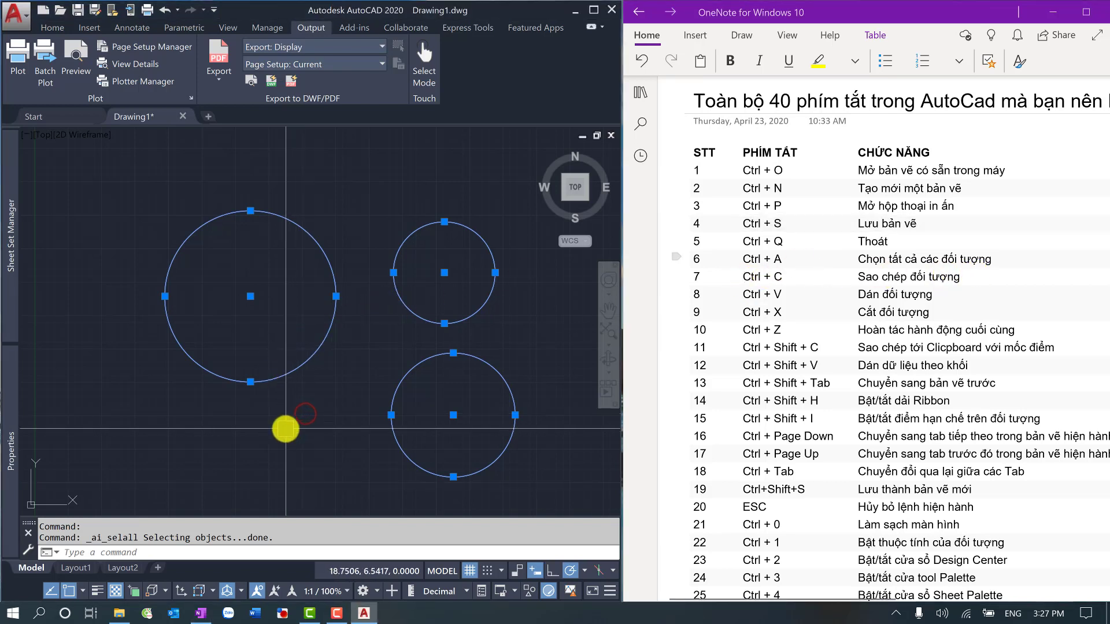
{"action": "key", "text": "Escape"}
{"action": "middle_click_drag", "start_coordinate": [339, 438], "coordinate": [235, 411]}
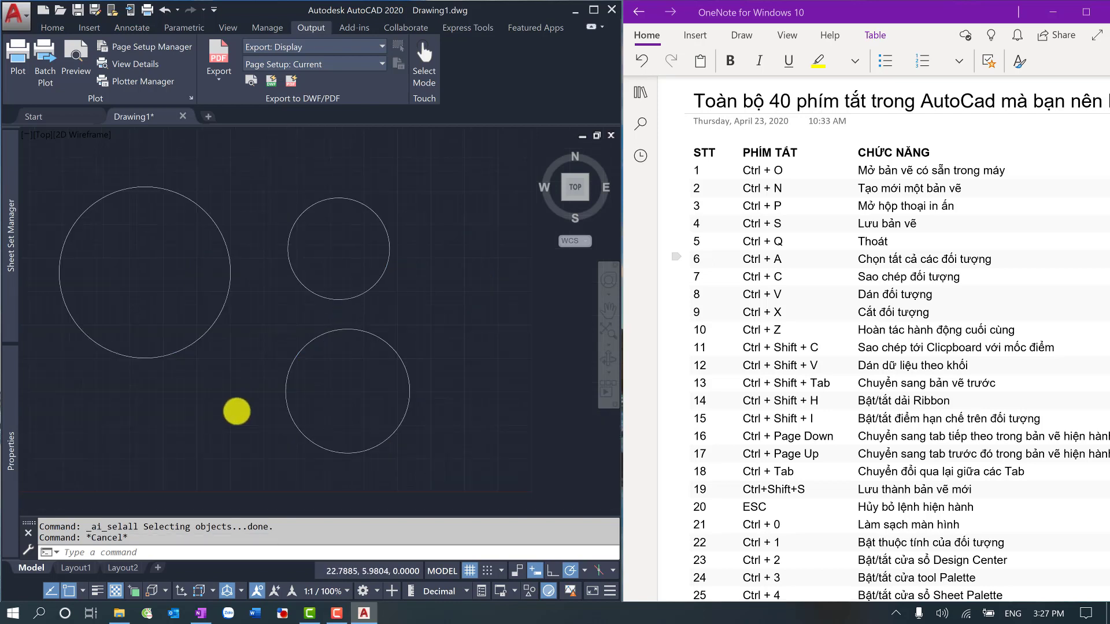
{"action": "scroll", "coordinate": [281, 403], "scroll_direction": "down", "scroll_amount": 4}
{"action": "left_click", "coordinate": [221, 290]}
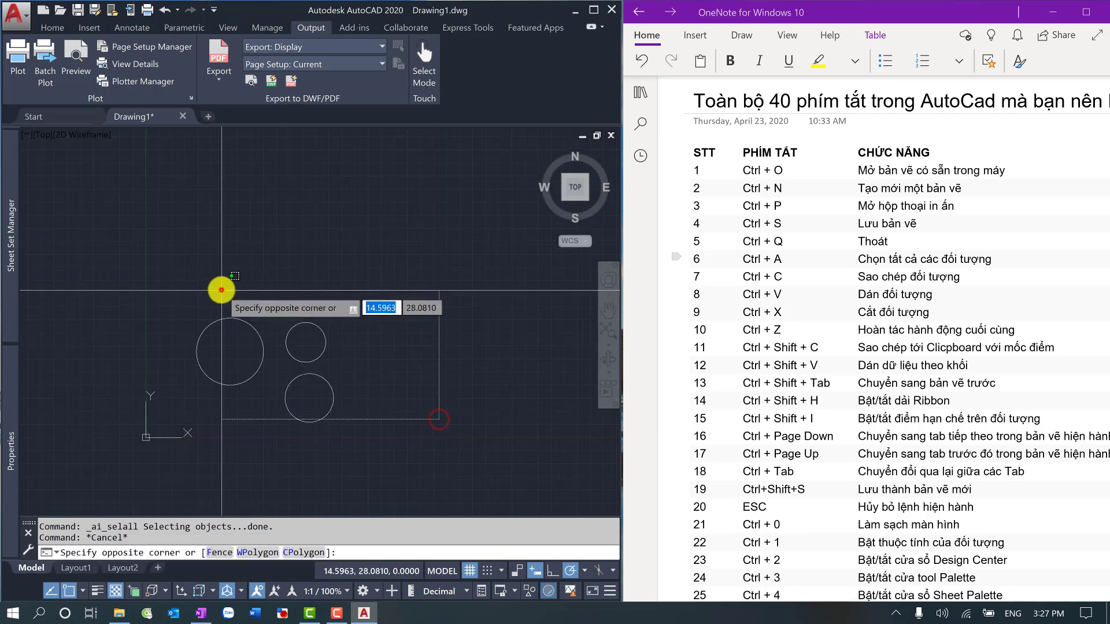
{"action": "left_click", "coordinate": [347, 439]}
{"action": "type", "text": "c"}
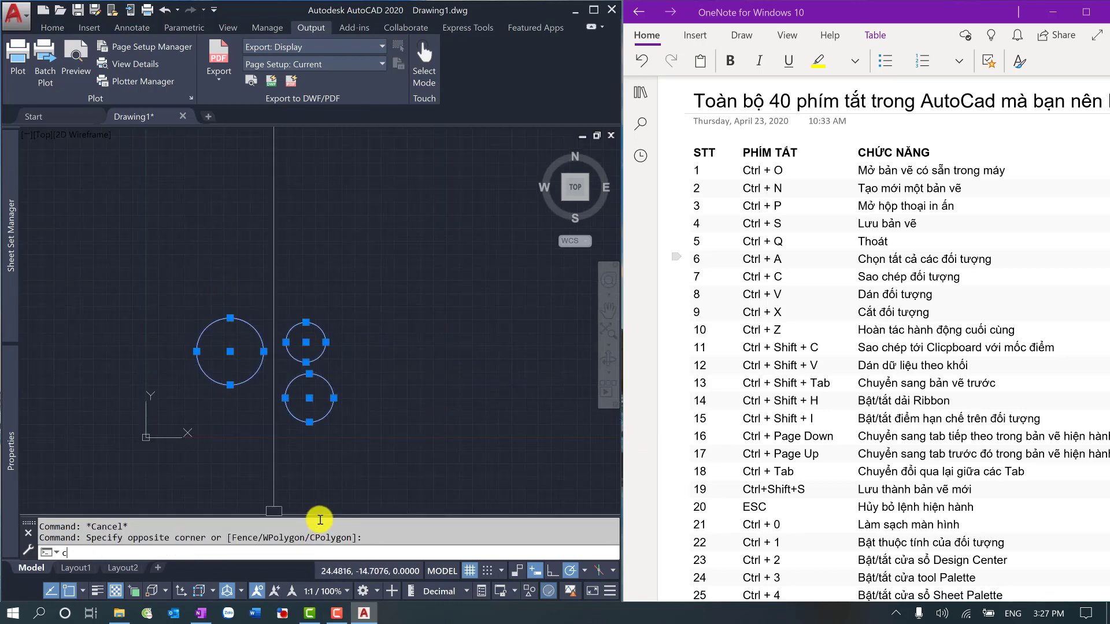
{"action": "type", "text": "o"}
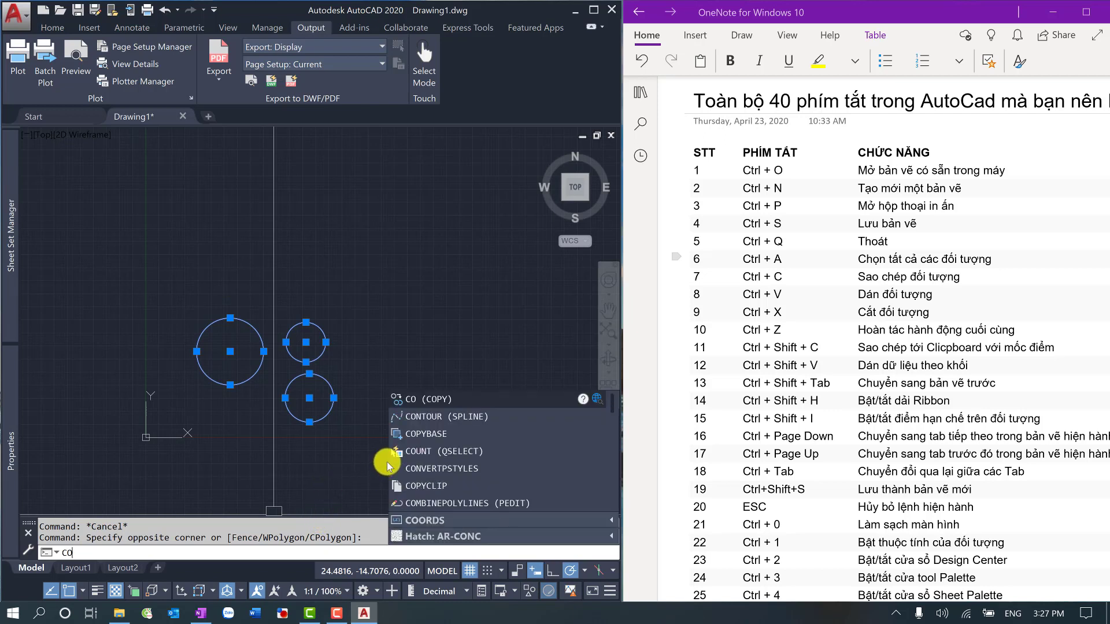
{"action": "key", "text": "Escape"}
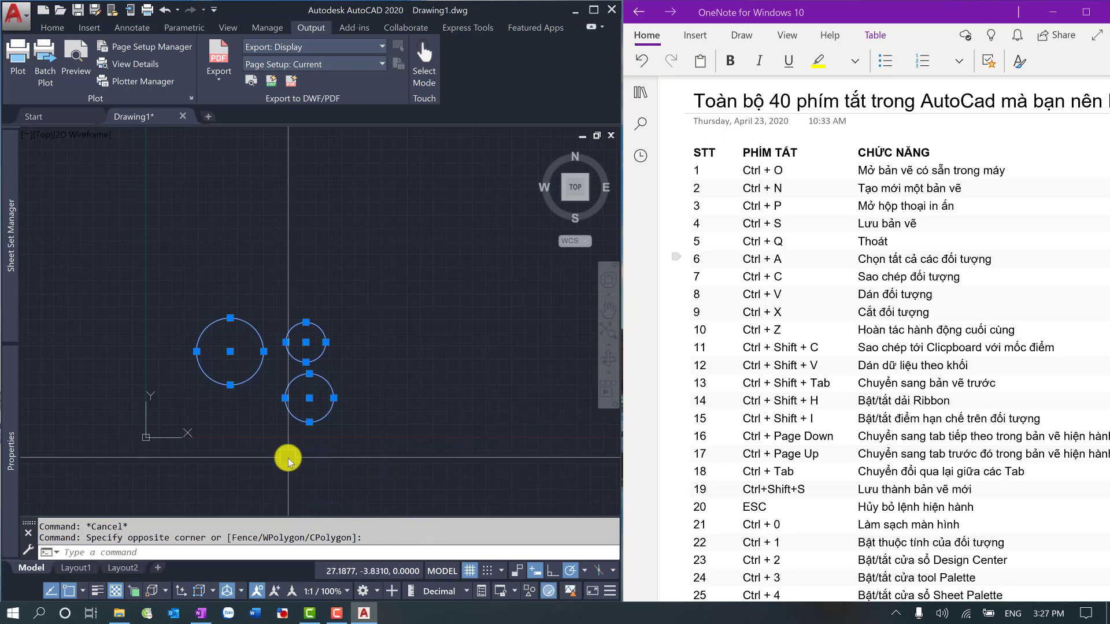
{"action": "type", "text": "co"}
{"action": "key", "text": "Return"}
{"action": "left_click", "coordinate": [332, 408]}
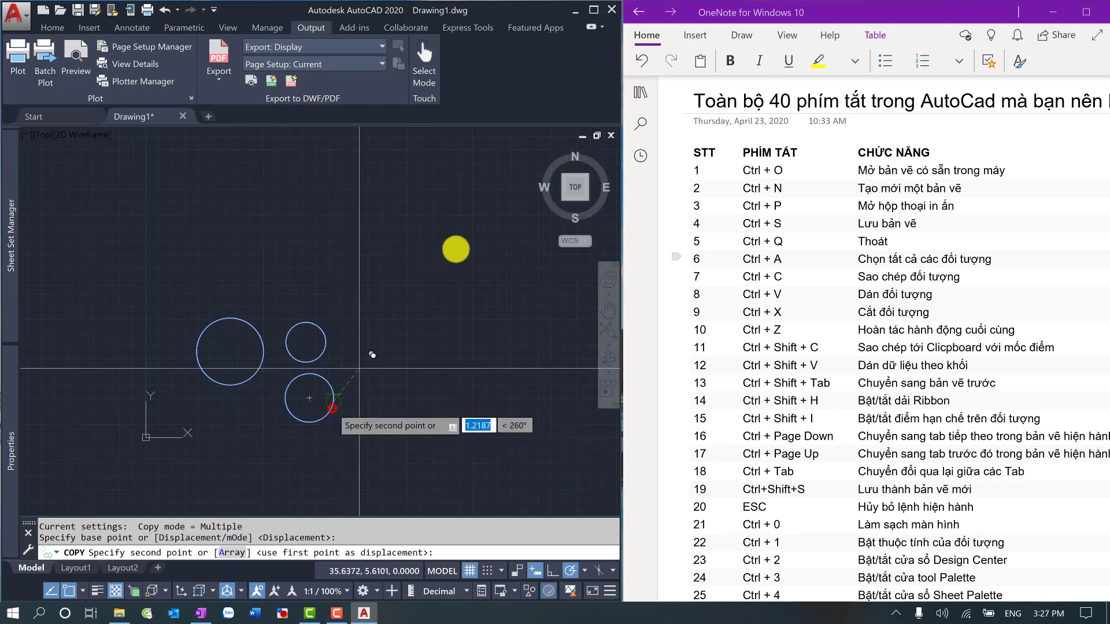
{"action": "left_click", "coordinate": [181, 271]}
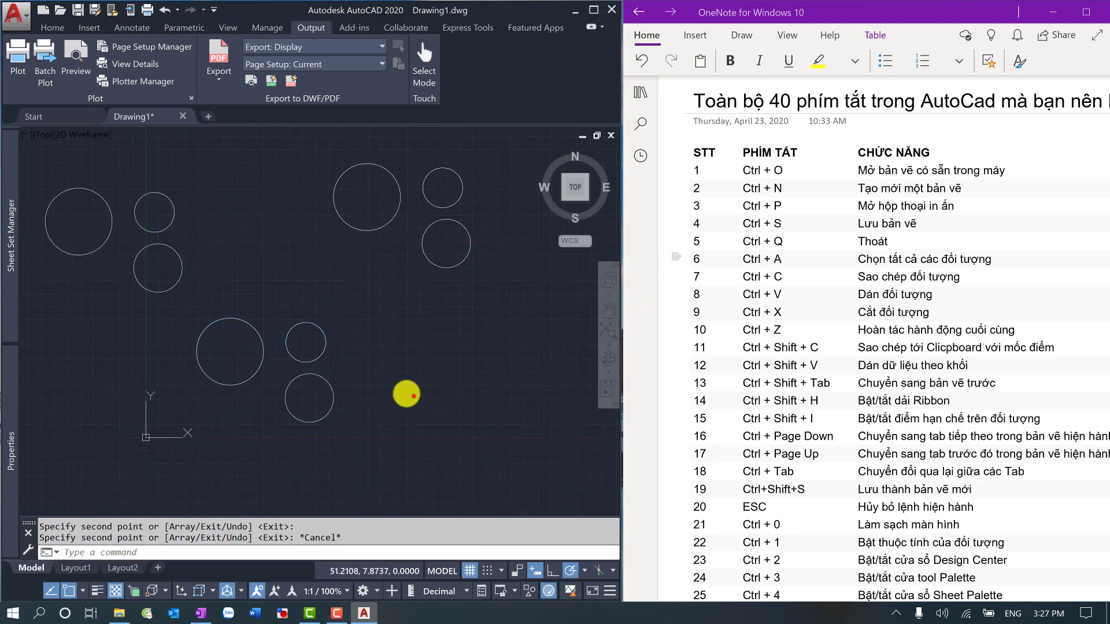
{"action": "key", "text": "Escape"}
Duplicate the lower circle group at lower left using Ctrl+C and Ctrl+V
{"action": "left_click", "coordinate": [414, 398]}
{"action": "left_click", "coordinate": [221, 322]}
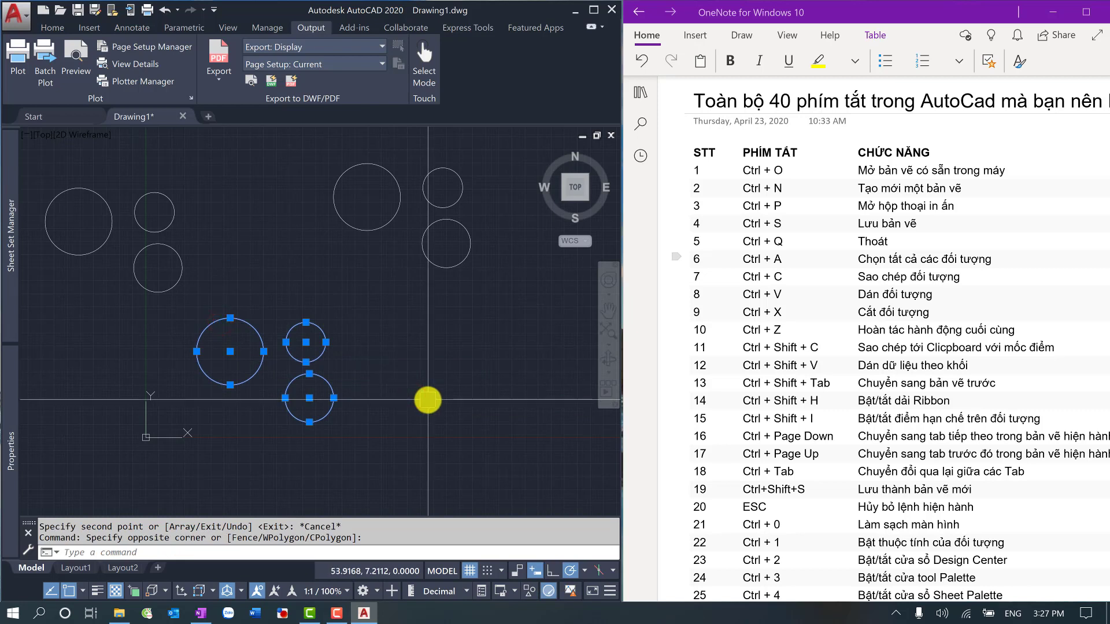
{"action": "key", "text": "ctrl+c"}
{"action": "scroll", "coordinate": [168, 441], "scroll_direction": "down", "scroll_amount": 2}
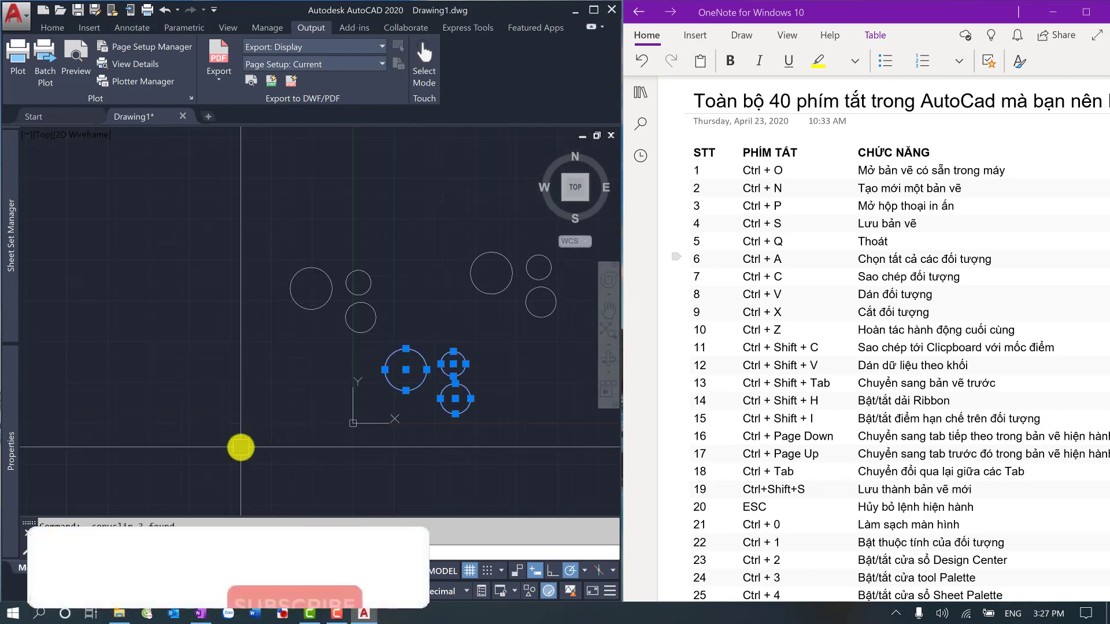
{"action": "key", "text": "ctrl+v"}
{"action": "left_click", "coordinate": [144, 384]}
Place three more copies of the right circle group across the canvas
{"action": "middle_click_drag", "start_coordinate": [449, 366], "coordinate": [379, 393]}
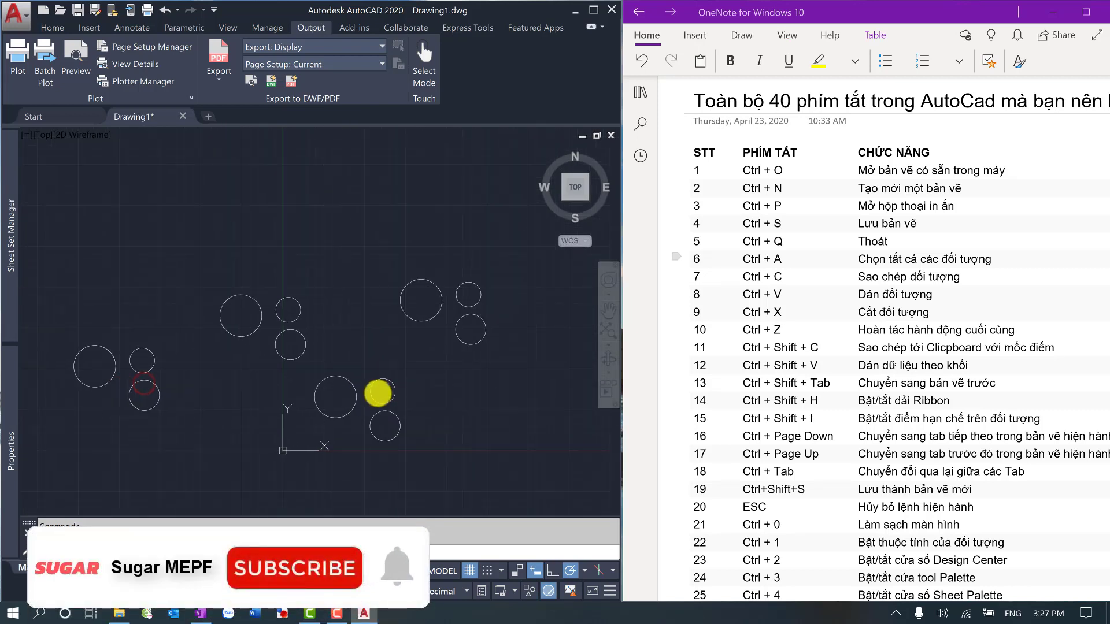
{"action": "scroll", "coordinate": [462, 372], "scroll_direction": "down", "scroll_amount": 2}
{"action": "left_click", "coordinate": [472, 366]}
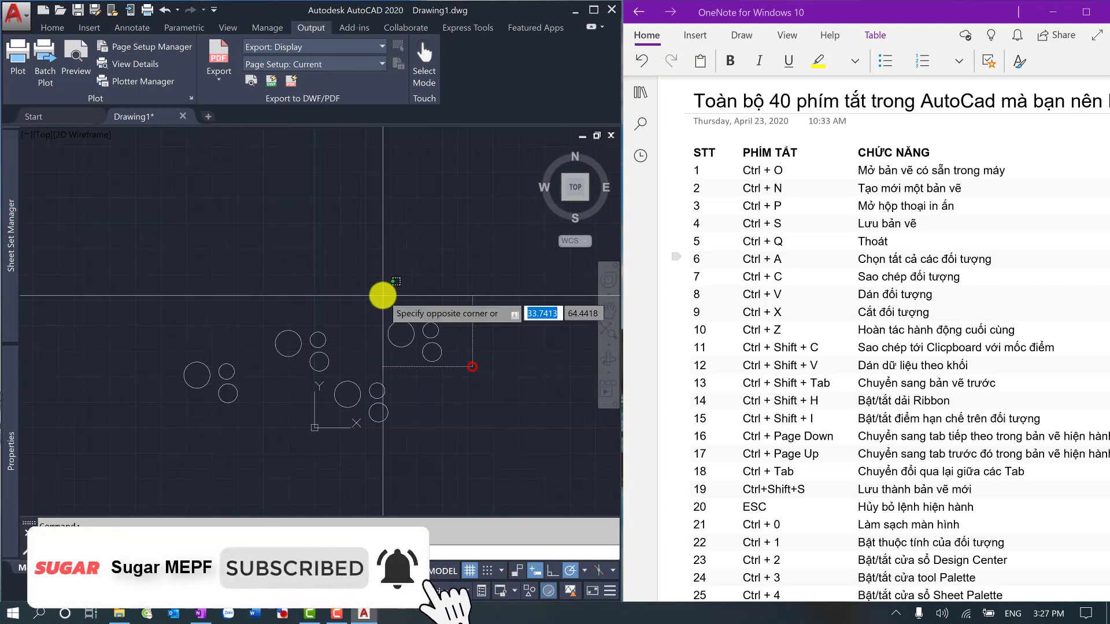
{"action": "left_click", "coordinate": [382, 296]}
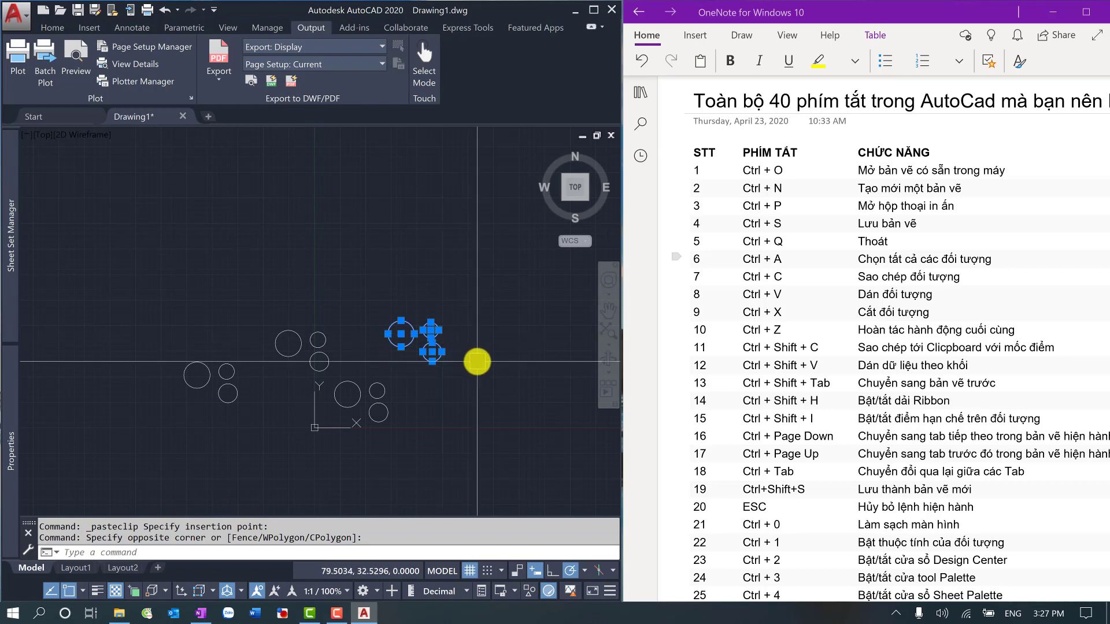
{"action": "type", "text": "co"}
{"action": "key", "text": "Return"}
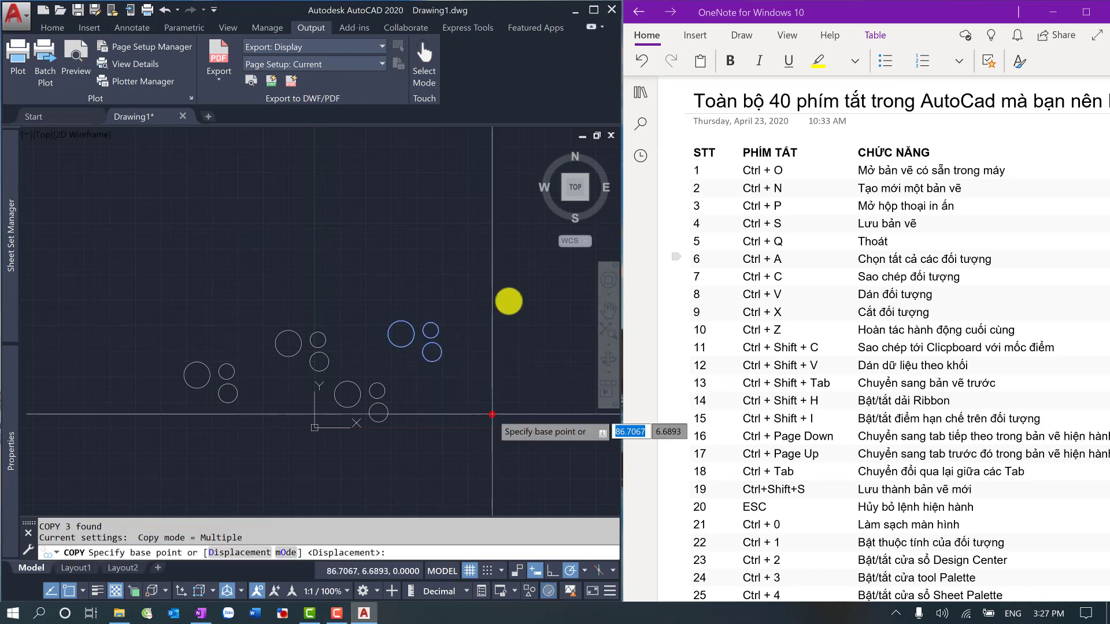
{"action": "left_click", "coordinate": [491, 414]}
{"action": "left_click", "coordinate": [503, 292]}
{"action": "left_click", "coordinate": [302, 315]}
{"action": "left_click", "coordinate": [187, 311]}
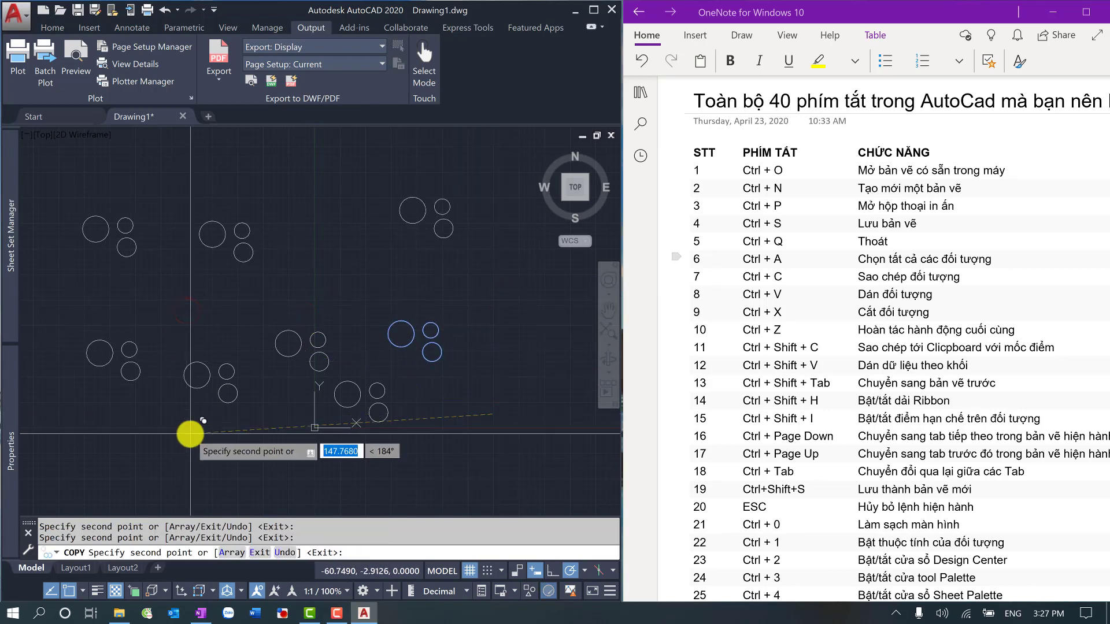
{"action": "key", "text": "Escape"}
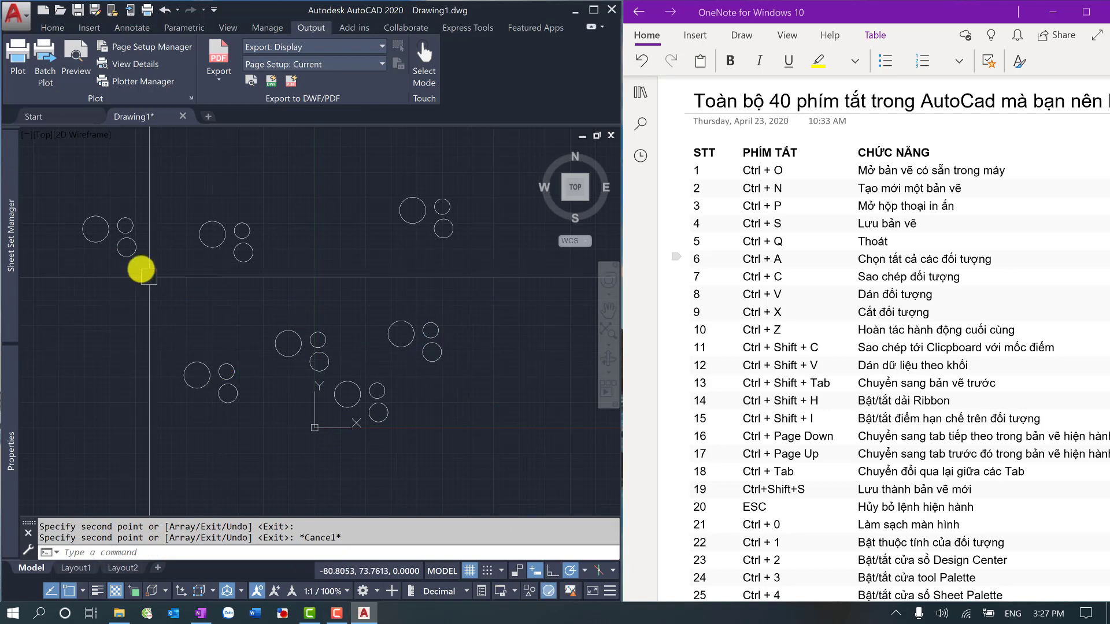
Paste a three-circle group from Drawing1 into the new blank Drawing2
{"action": "left_click", "coordinate": [207, 116]}
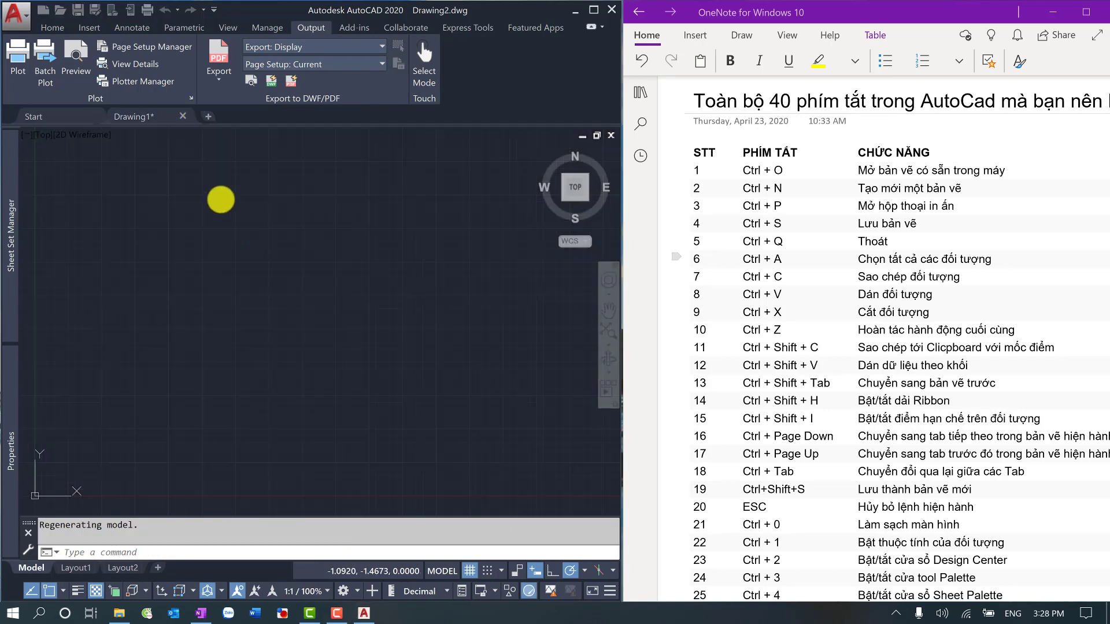
{"action": "left_click", "coordinate": [145, 116]}
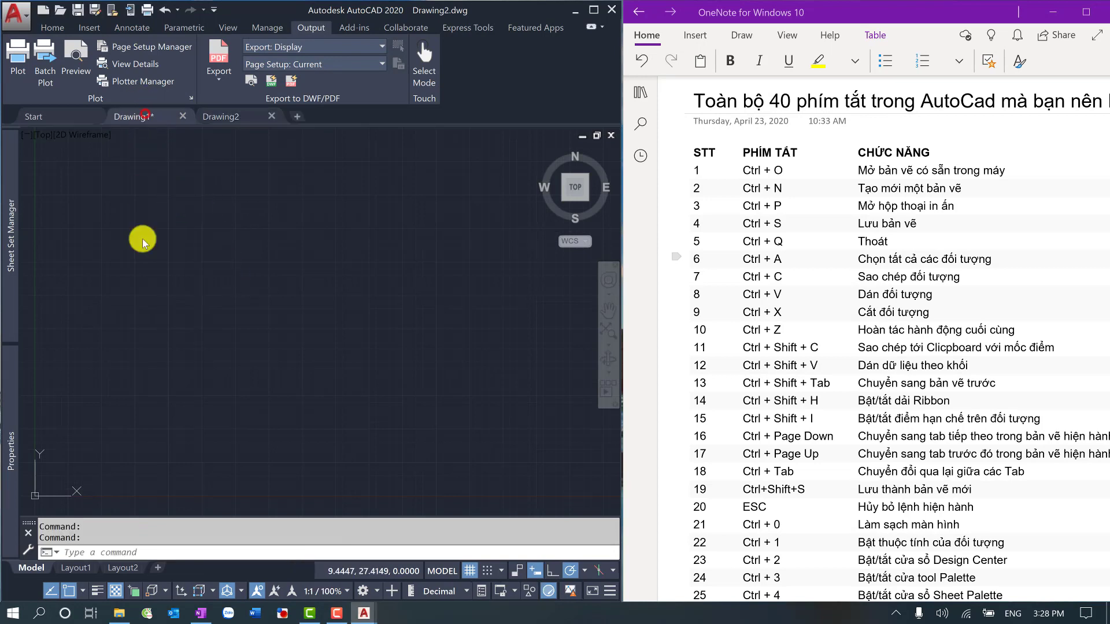
{"action": "left_click", "coordinate": [245, 115]}
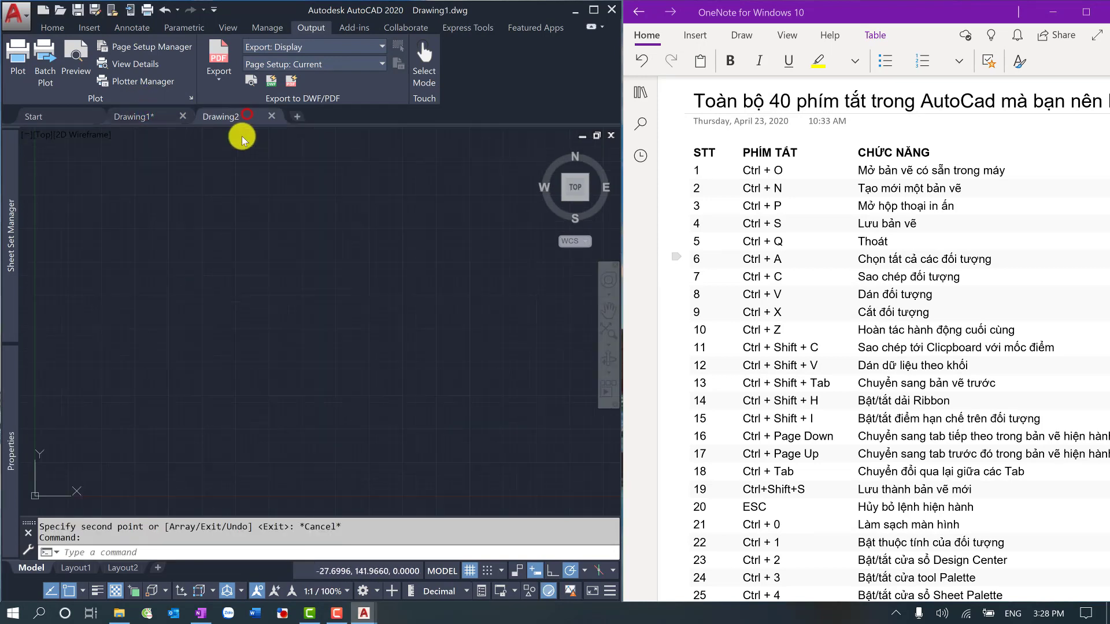
{"action": "left_click", "coordinate": [131, 122]}
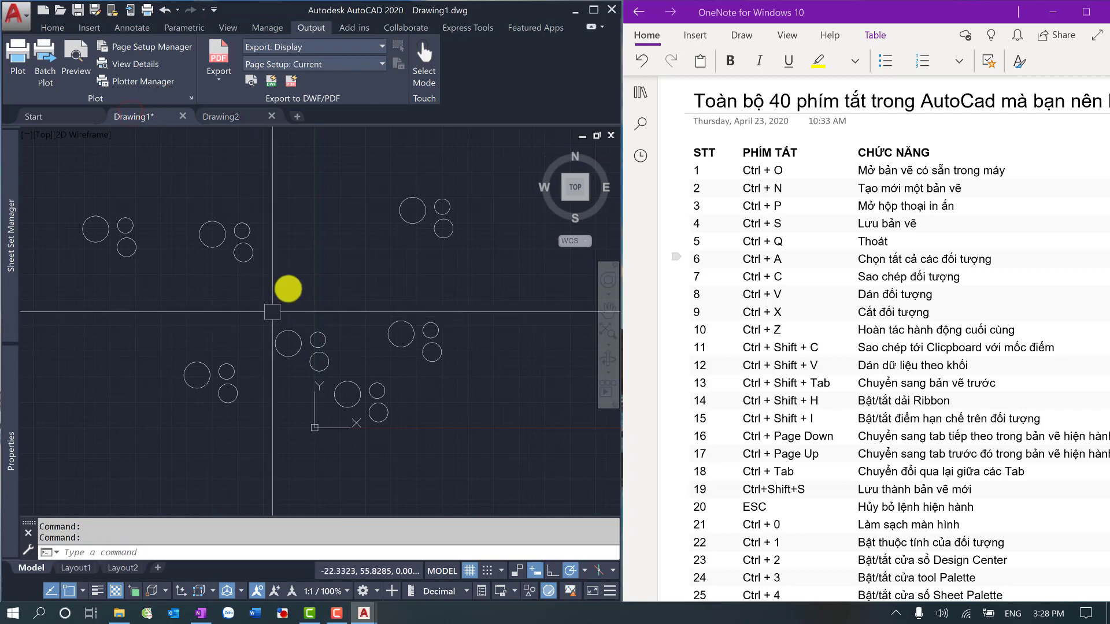
{"action": "left_click", "coordinate": [286, 281]}
{"action": "left_click", "coordinate": [212, 214]}
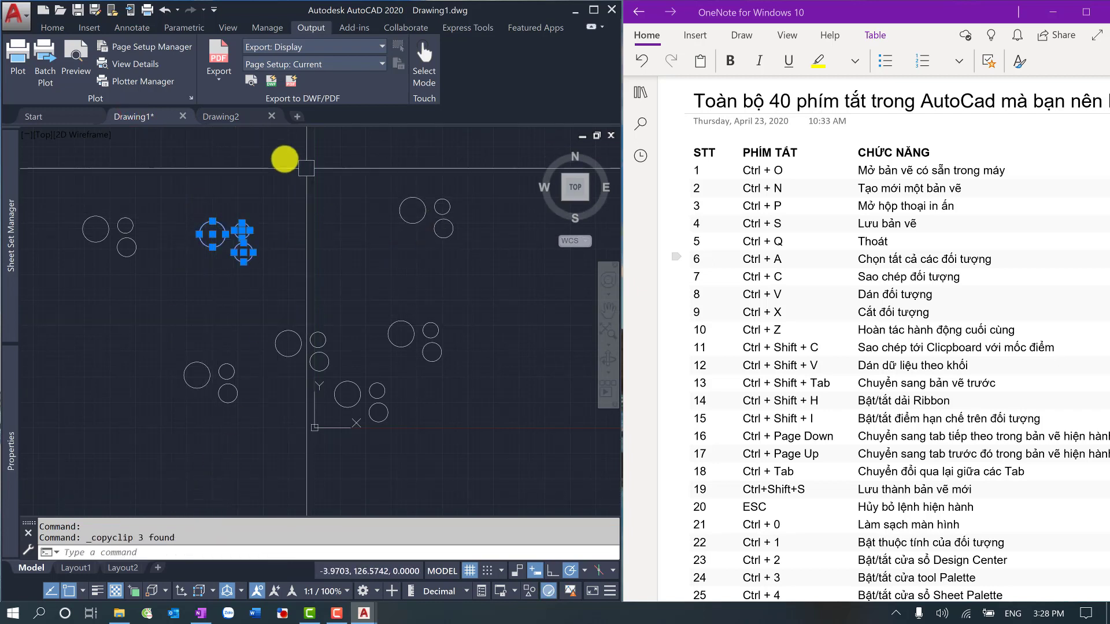
{"action": "left_click", "coordinate": [238, 115]}
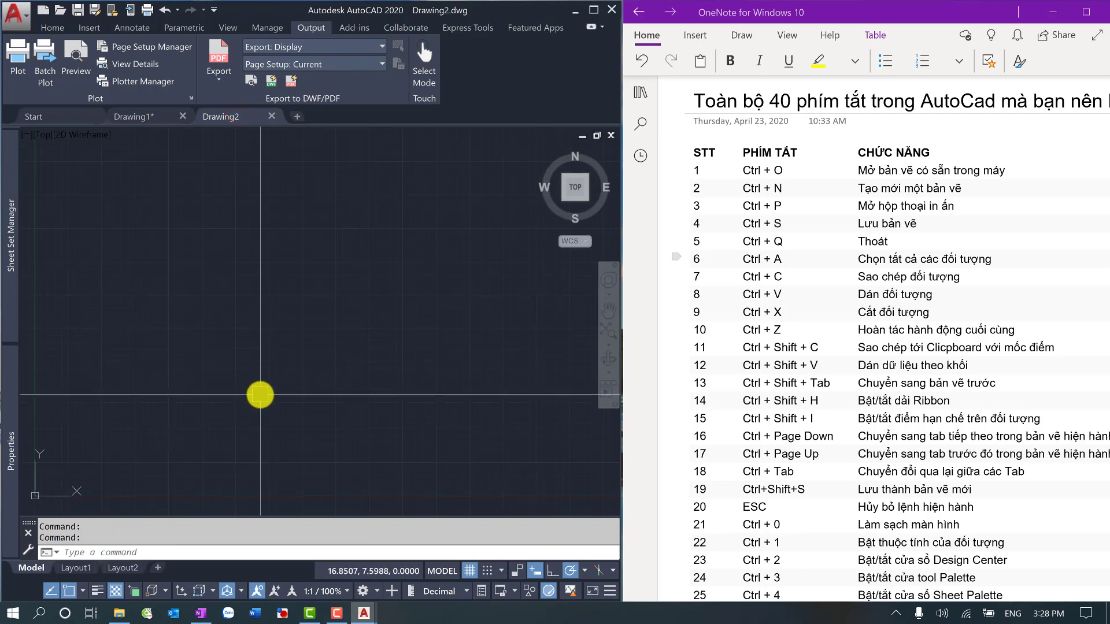
{"action": "key", "text": "ctrl+v"}
Cut the pasted circles with Ctrl+X, start pasting, then undo to restore them
{"action": "scroll", "coordinate": [297, 344], "scroll_direction": "down", "scroll_amount": 4}
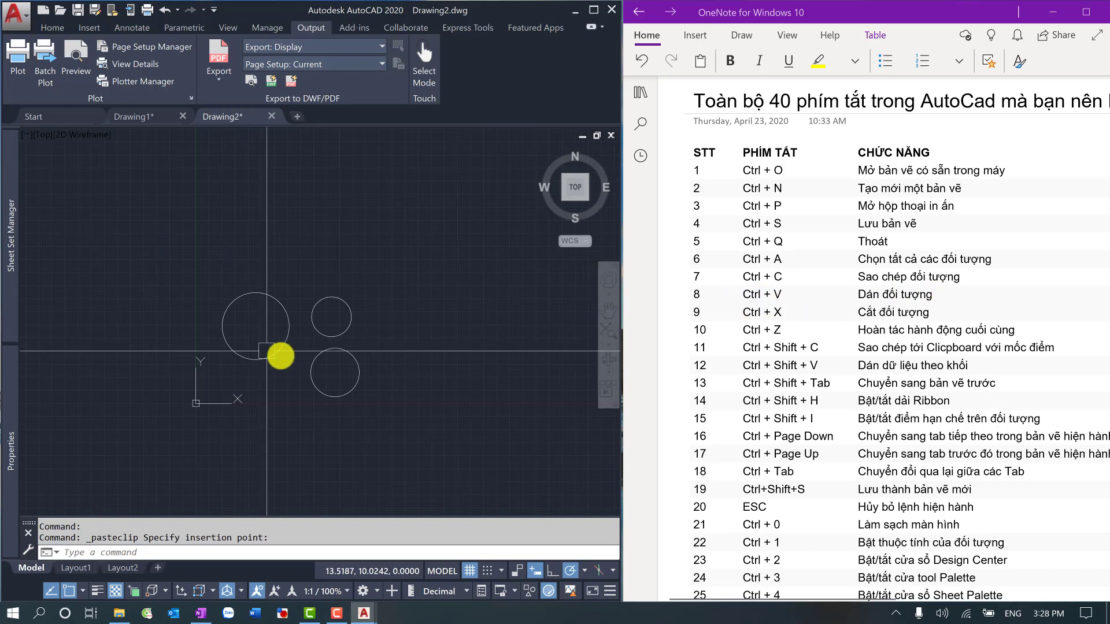
{"action": "left_click", "coordinate": [415, 362]}
{"action": "left_click", "coordinate": [248, 288]}
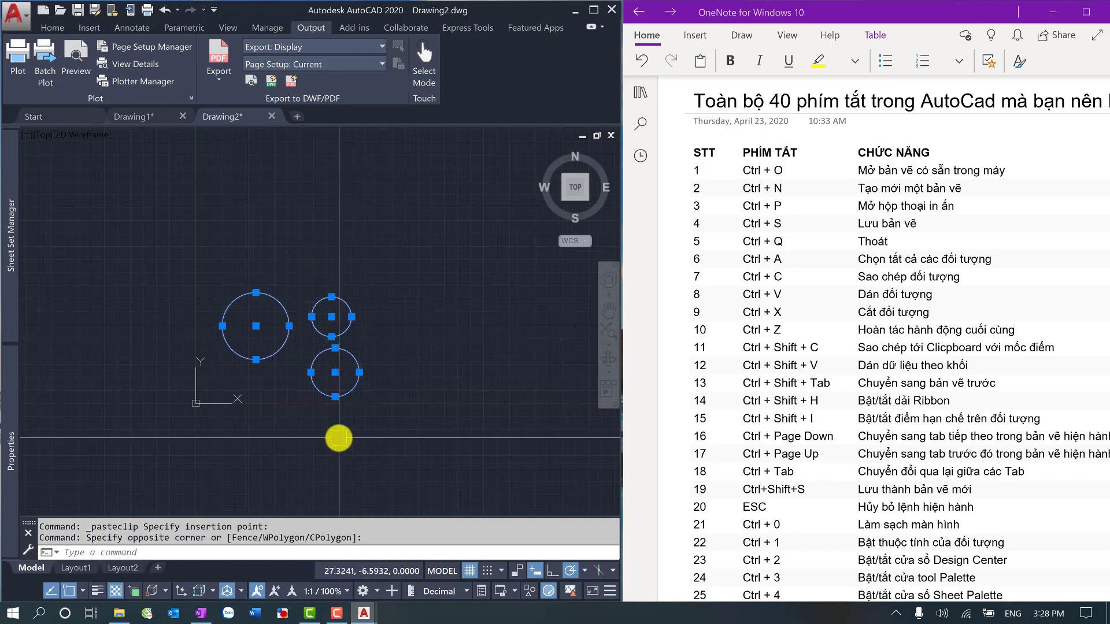
{"action": "key", "text": "ctrl+x"}
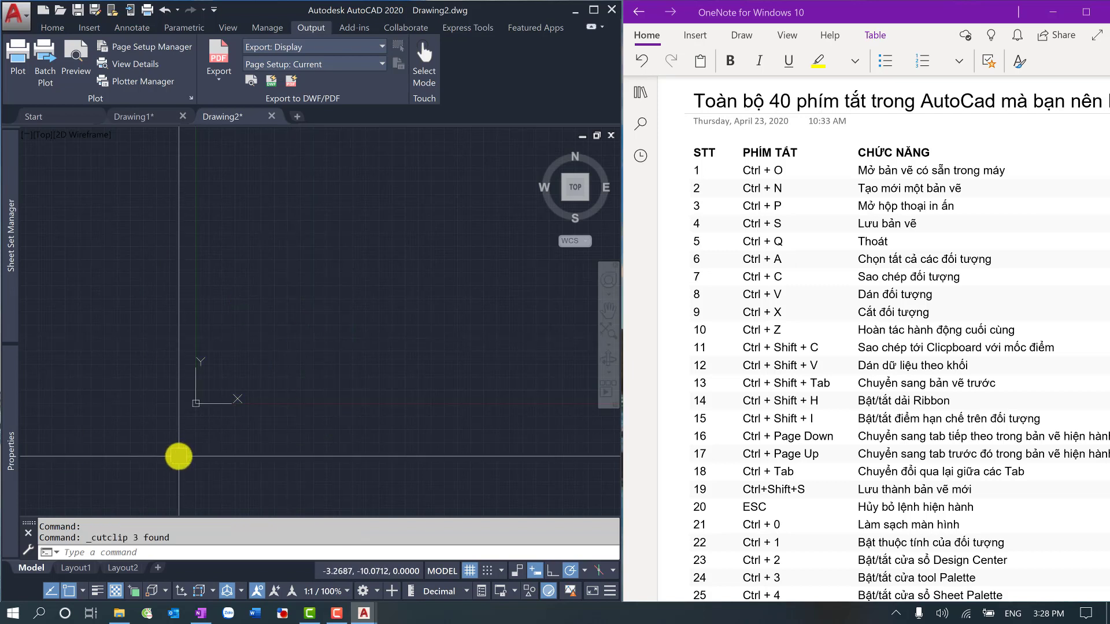
{"action": "key", "text": "ctrl+v"}
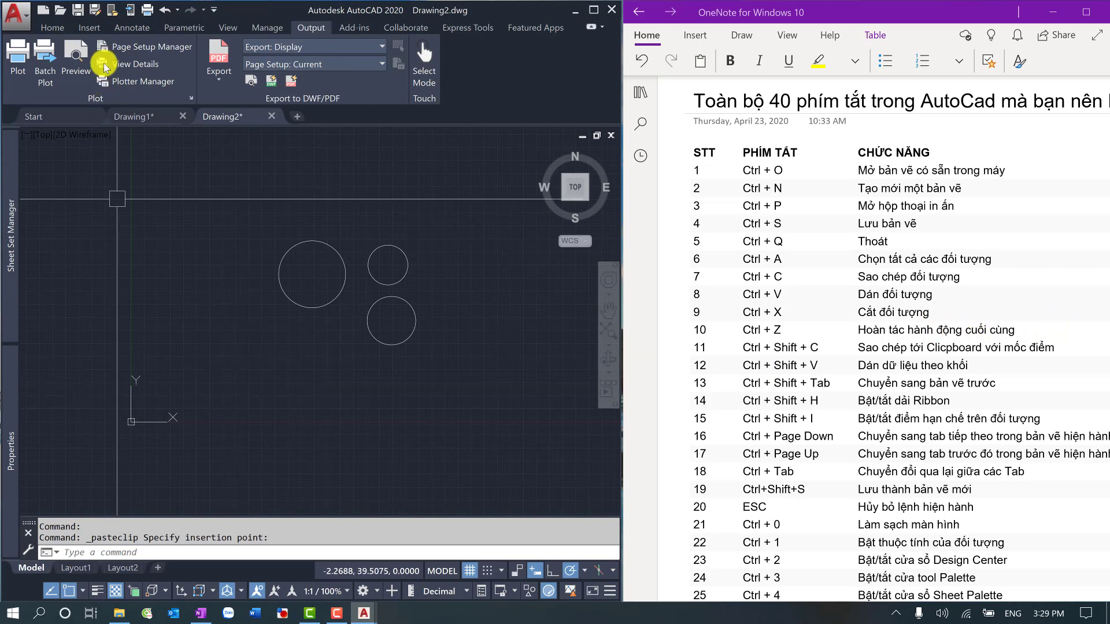
{"action": "left_click", "coordinate": [163, 10]}
{"action": "left_click", "coordinate": [163, 10]}
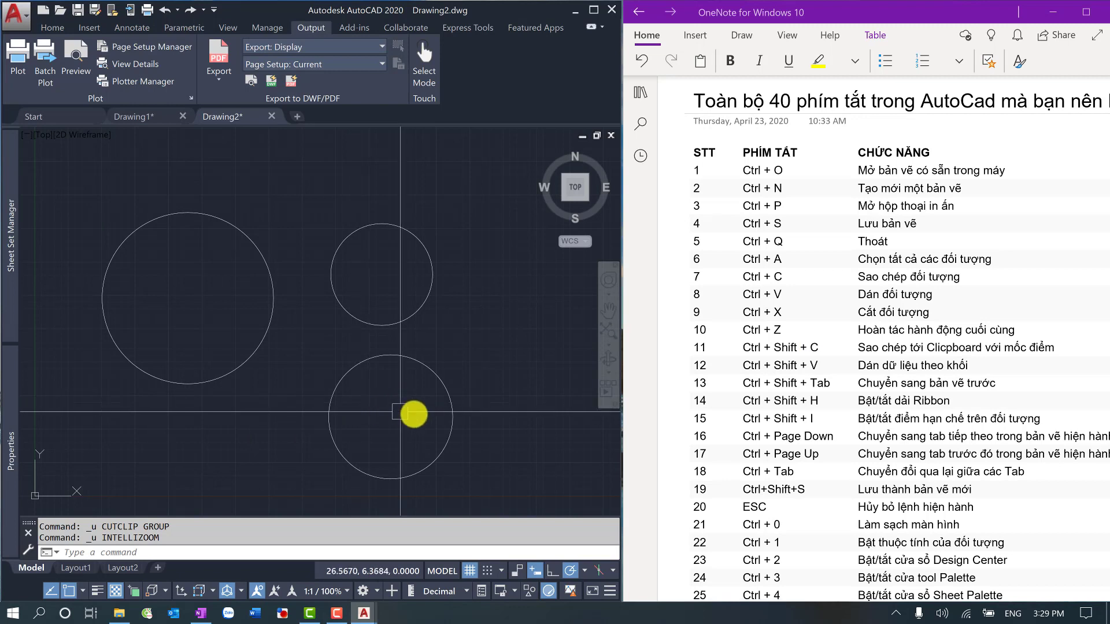
Copy Drawing2's three circles with Ctrl+Shift+C, using the large circle as base point
{"action": "left_click", "coordinate": [414, 414]}
{"action": "left_click", "coordinate": [198, 269]}
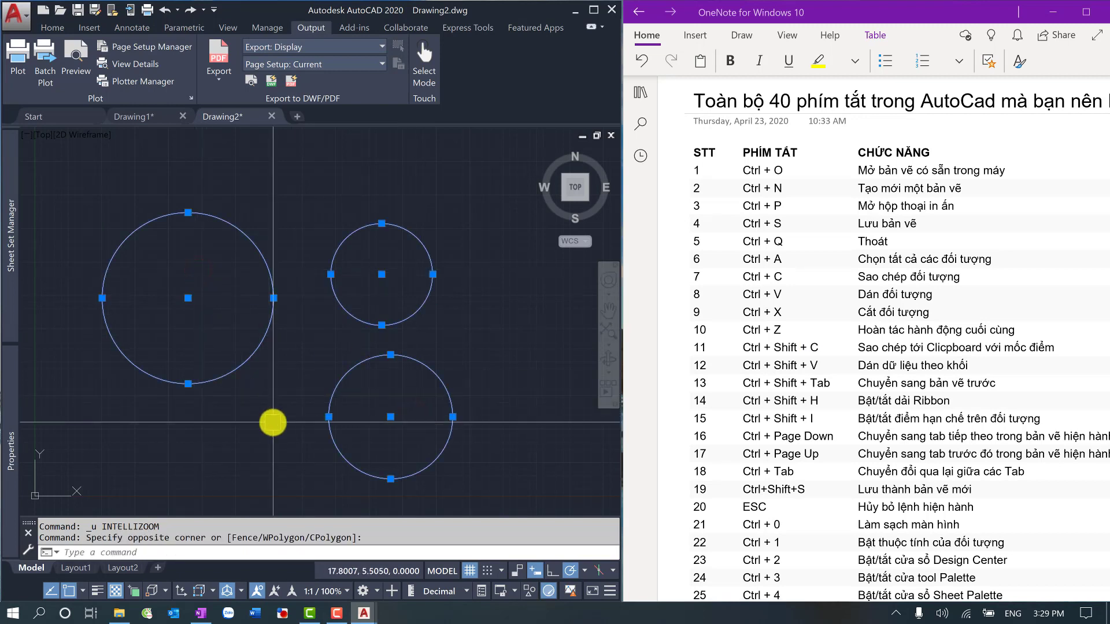
{"action": "key", "text": "ctrl+shift+c"}
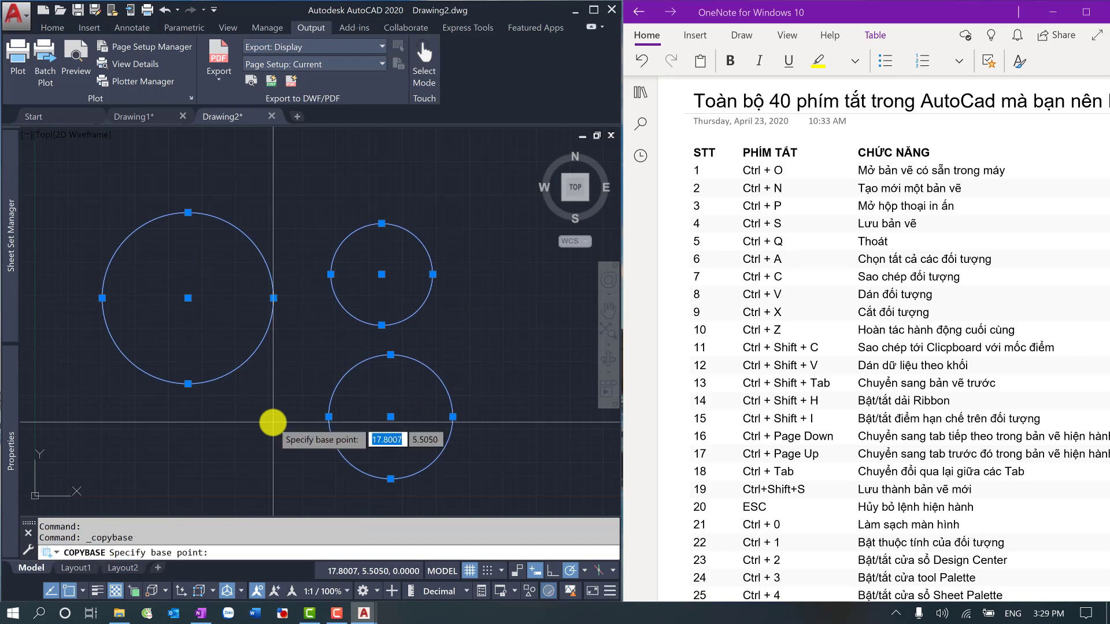
{"action": "key", "text": "Escape"}
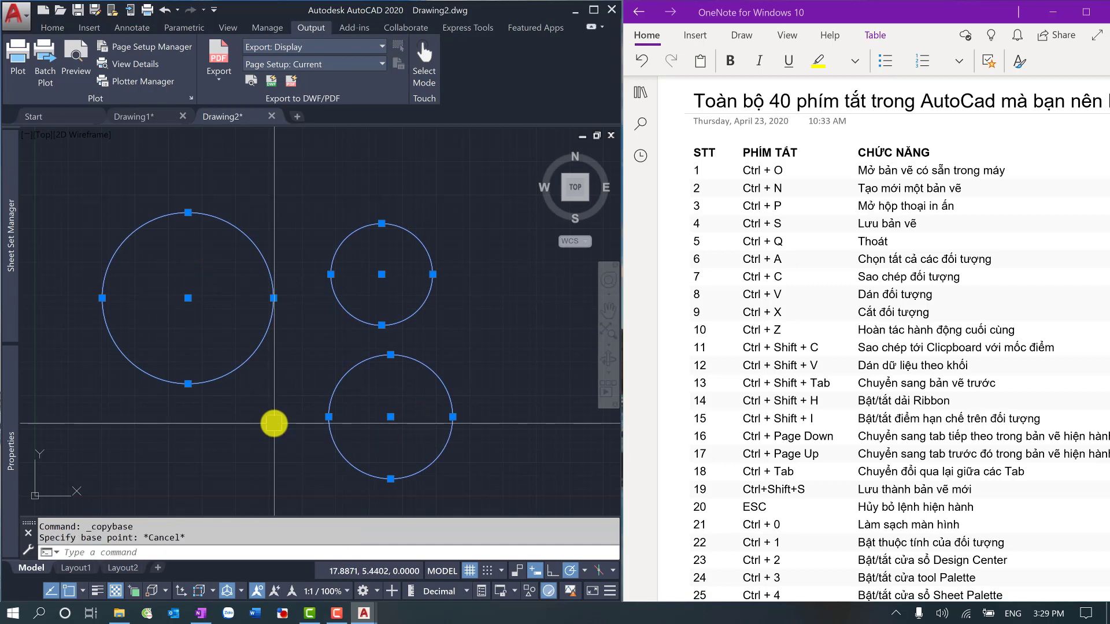
{"action": "key", "text": "ctrl+shift+c"}
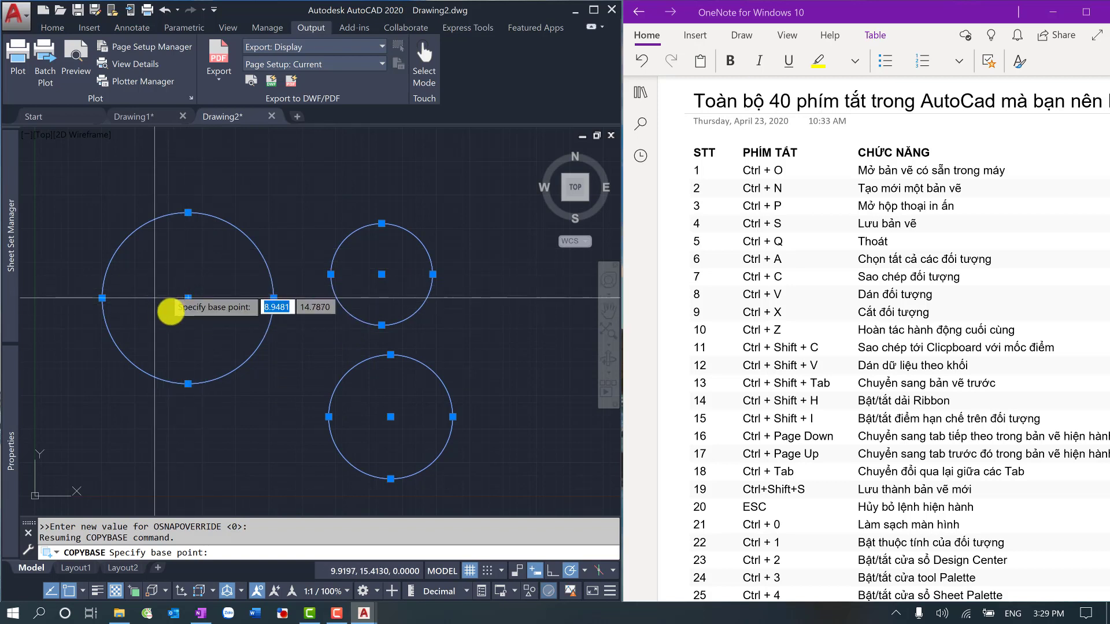
{"action": "left_click", "coordinate": [185, 299]}
{"action": "scroll", "coordinate": [256, 231], "scroll_direction": "down", "scroll_amount": 5}
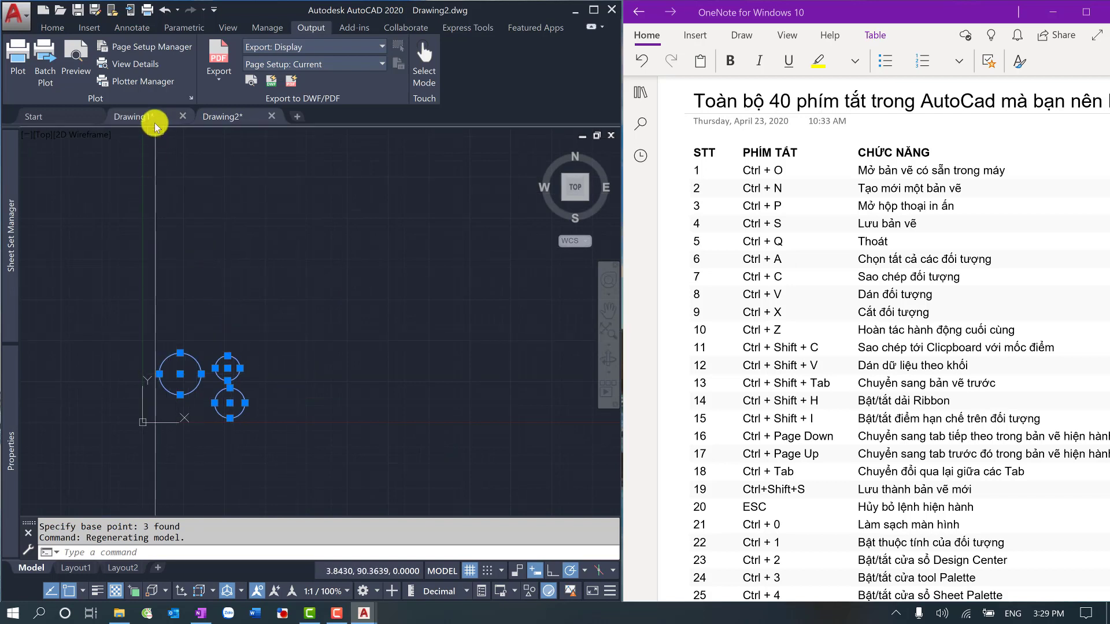
In Drawing1, paste the circles as a block near the top with Ctrl+Shift+V
{"action": "key", "text": "ctrl+Tab"}
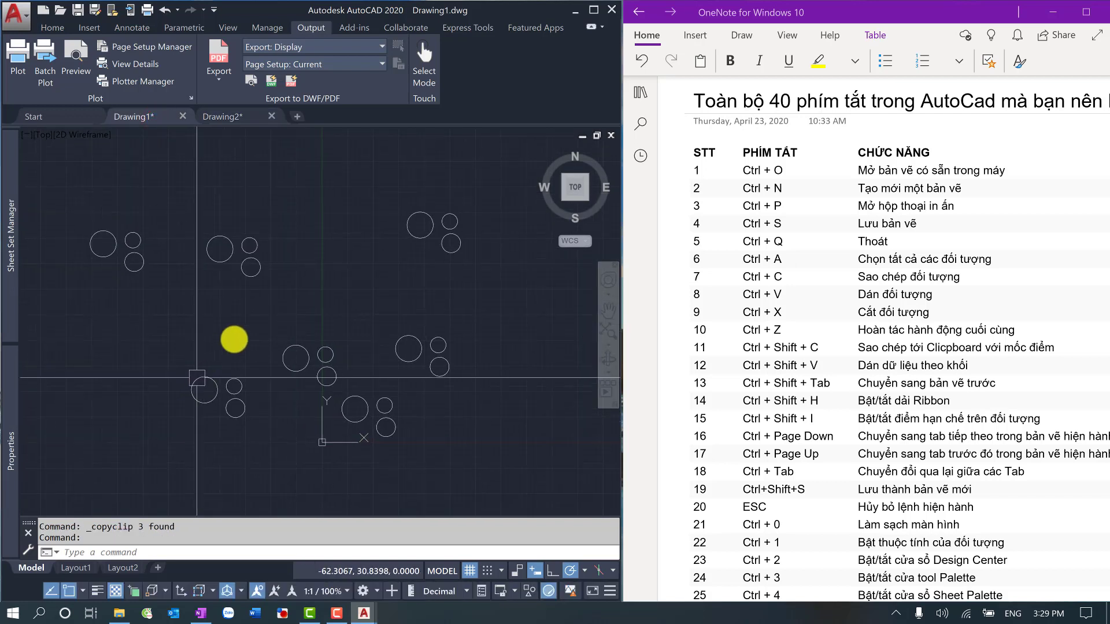
{"action": "middle_click_drag", "start_coordinate": [231, 337], "coordinate": [260, 414]}
{"action": "key", "text": "ctrl+shift+v"}
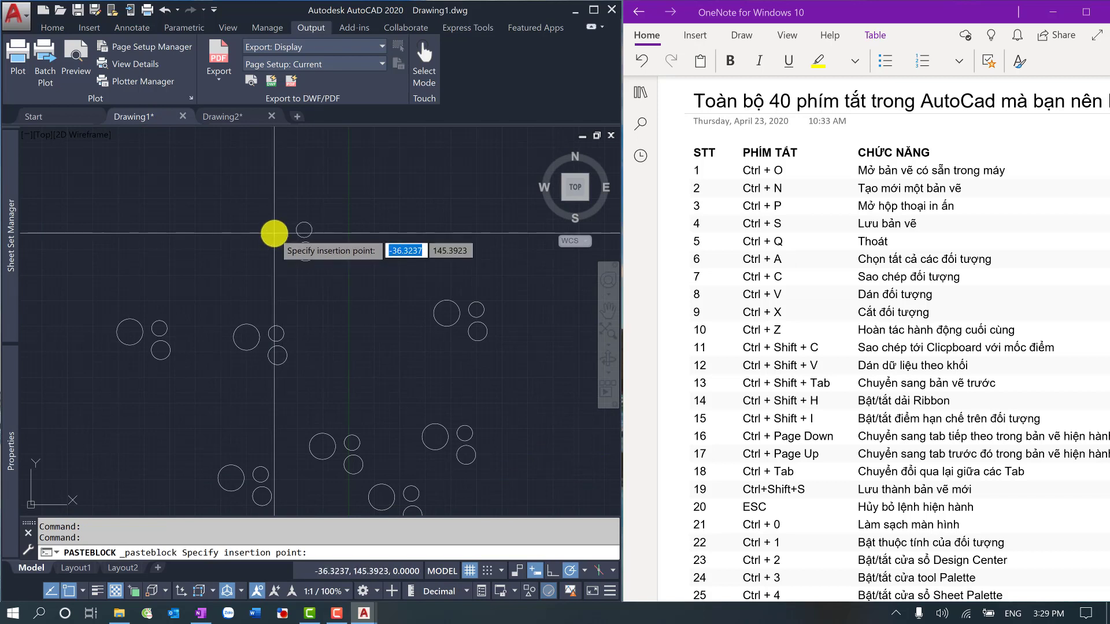
{"action": "left_click", "coordinate": [272, 234]}
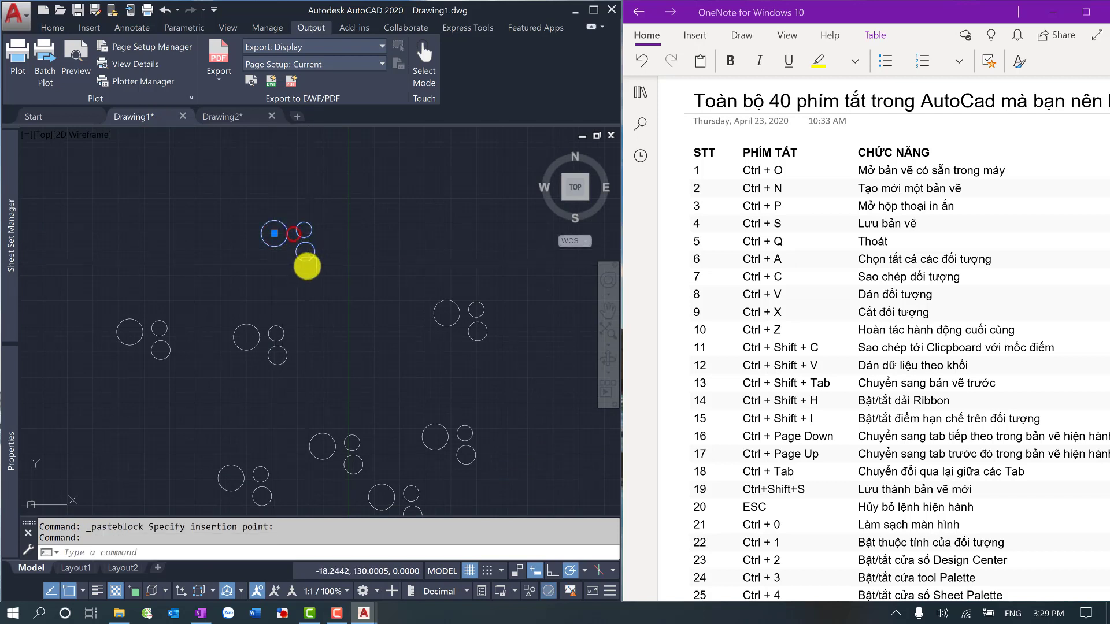
{"action": "scroll", "coordinate": [257, 215], "scroll_direction": "up", "scroll_amount": 5}
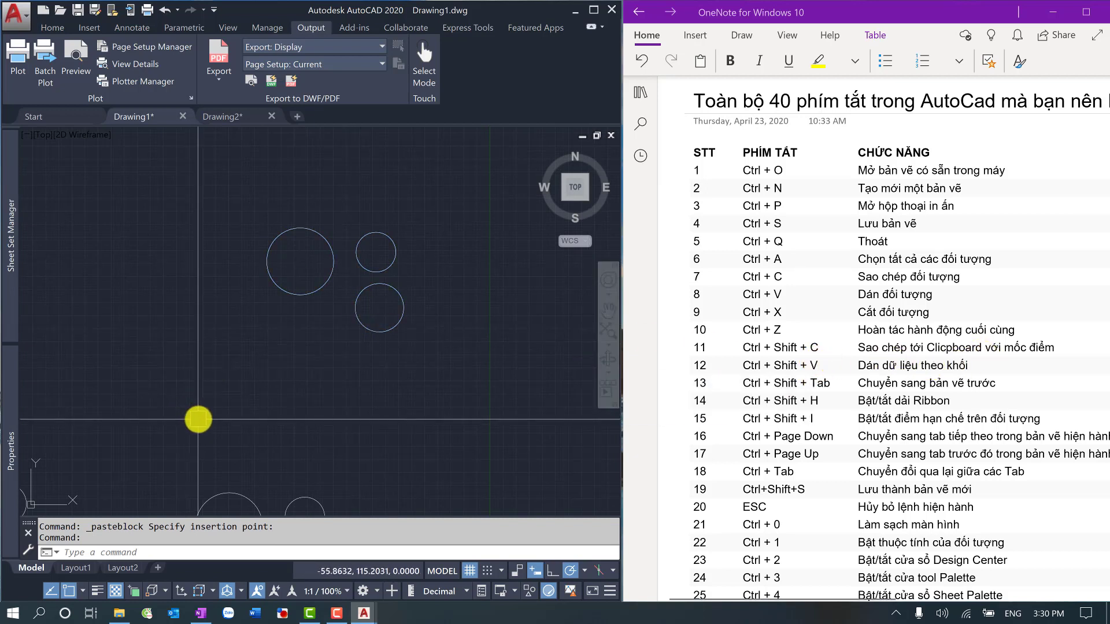
{"action": "key", "text": "Escape"}
Paste another copy of the circles with Ctrl+V to the left, then select and deselect it
{"action": "key", "text": "ctrl+v"}
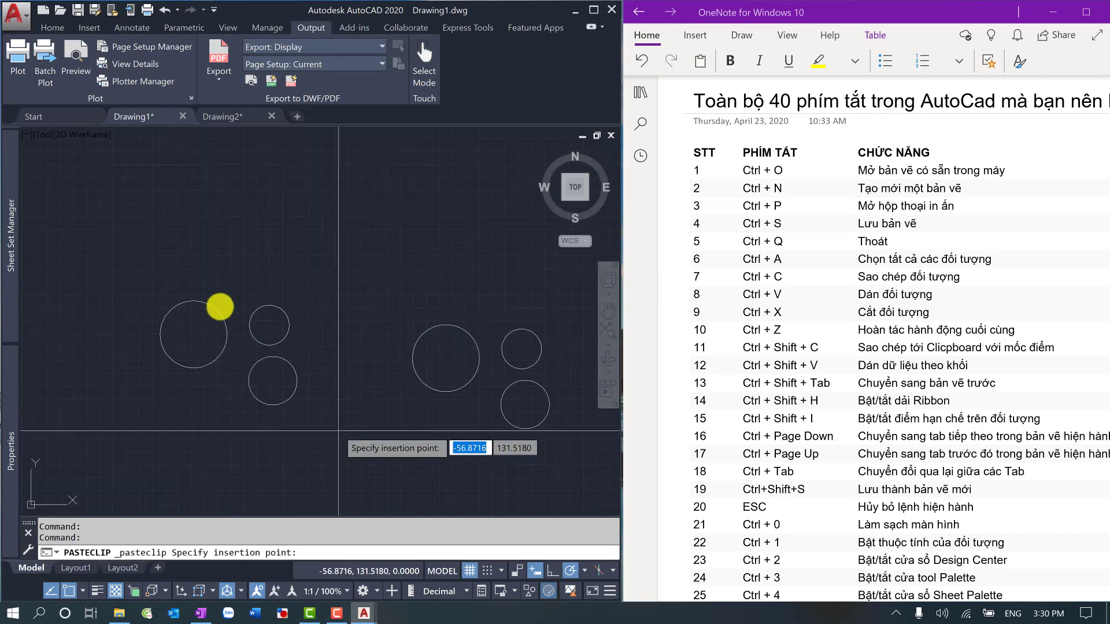
{"action": "left_click", "coordinate": [226, 288]}
{"action": "left_click", "coordinate": [181, 307]}
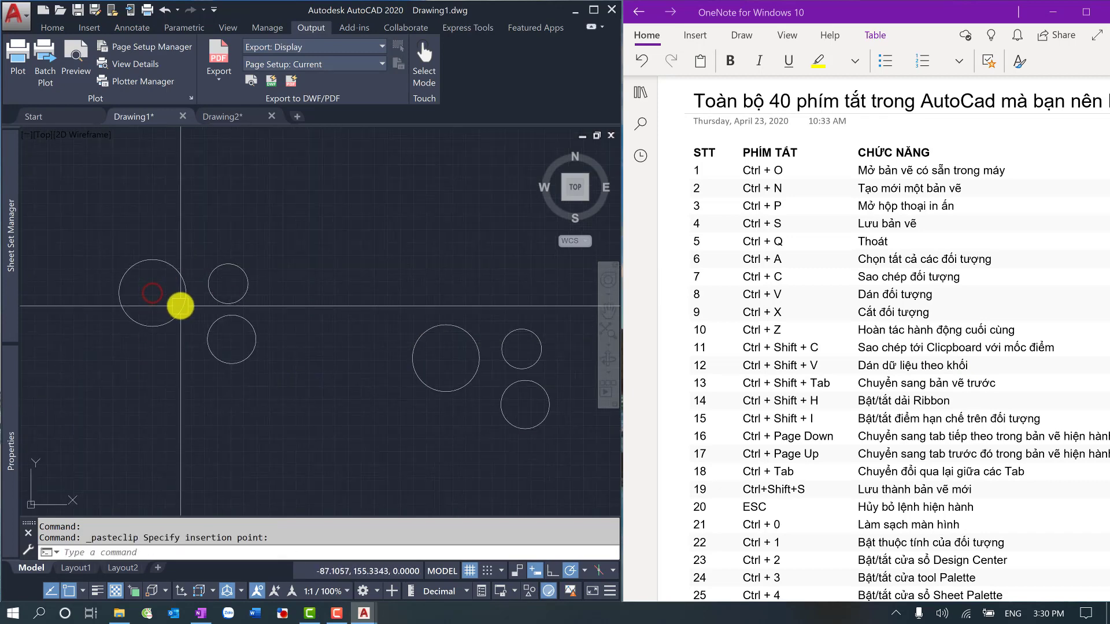
{"action": "left_click", "coordinate": [221, 317]}
{"action": "left_click", "coordinate": [194, 370]}
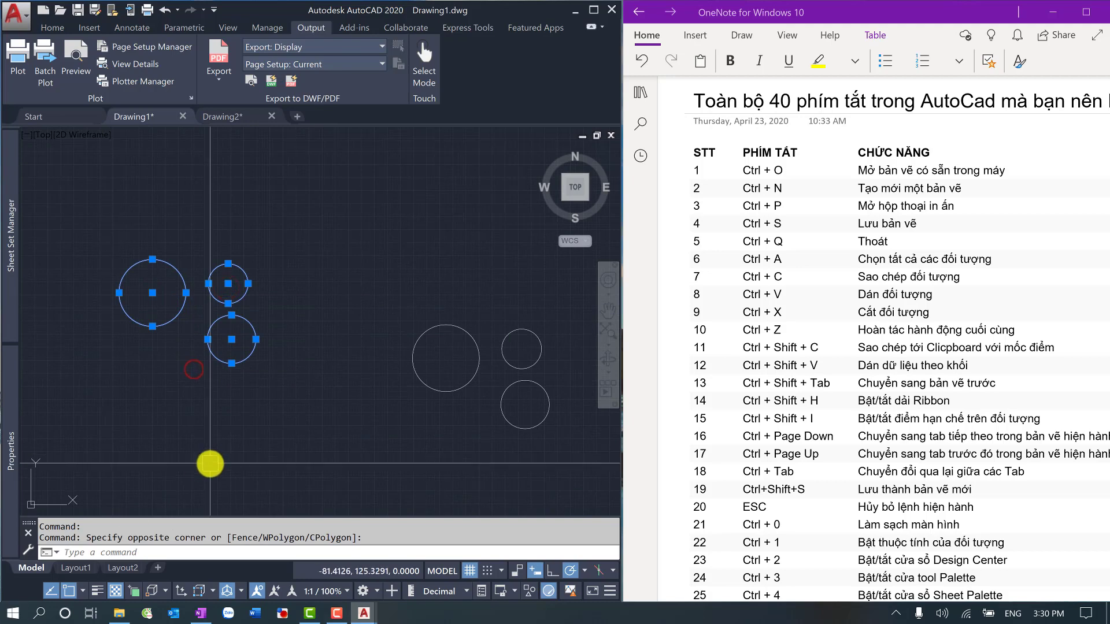
{"action": "key", "text": "Escape"}
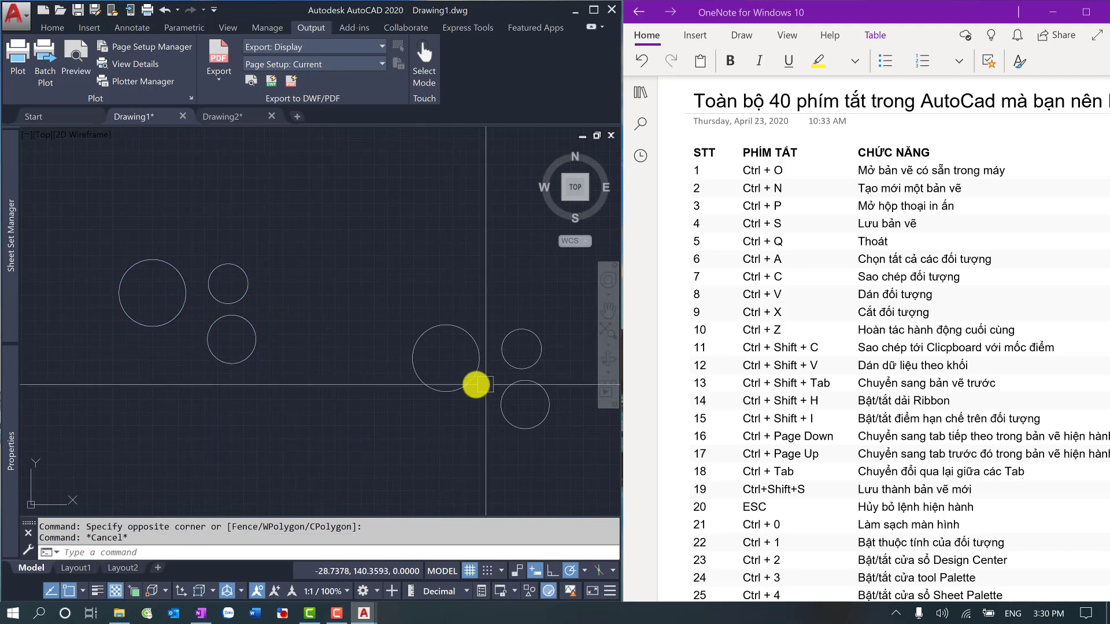
Paste and position another block copy of the circles with Ctrl+Shift+V
{"action": "key", "text": "ctrl+shift+v"}
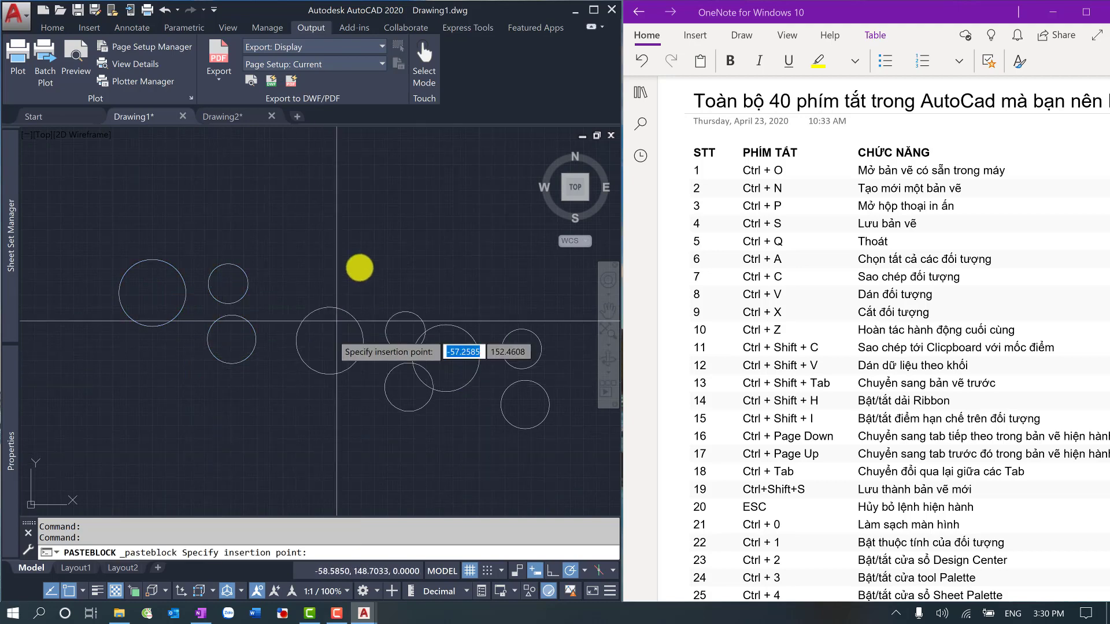
{"action": "middle_click_drag", "start_coordinate": [360, 199], "coordinate": [337, 279]}
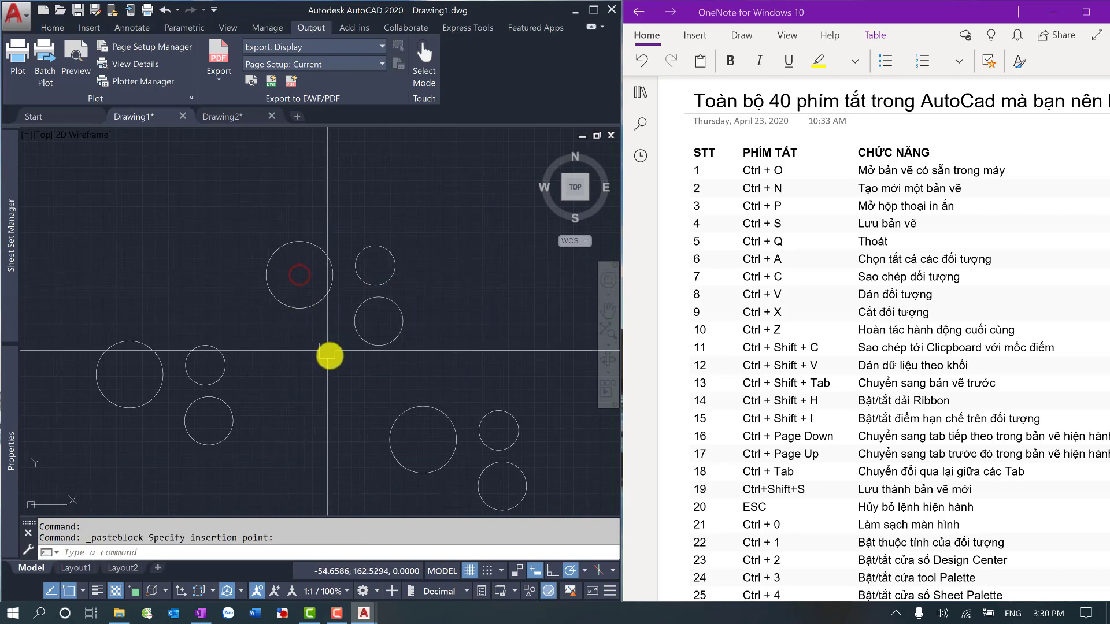
{"action": "scroll", "coordinate": [312, 370], "scroll_direction": "down", "scroll_amount": 3}
{"action": "scroll", "coordinate": [248, 341], "scroll_direction": "down", "scroll_amount": 2}
{"action": "scroll", "coordinate": [214, 314], "scroll_direction": "up", "scroll_amount": 3}
Copy the three left circles with a base point using Ctrl+Shift+C
{"action": "left_click", "coordinate": [153, 236]}
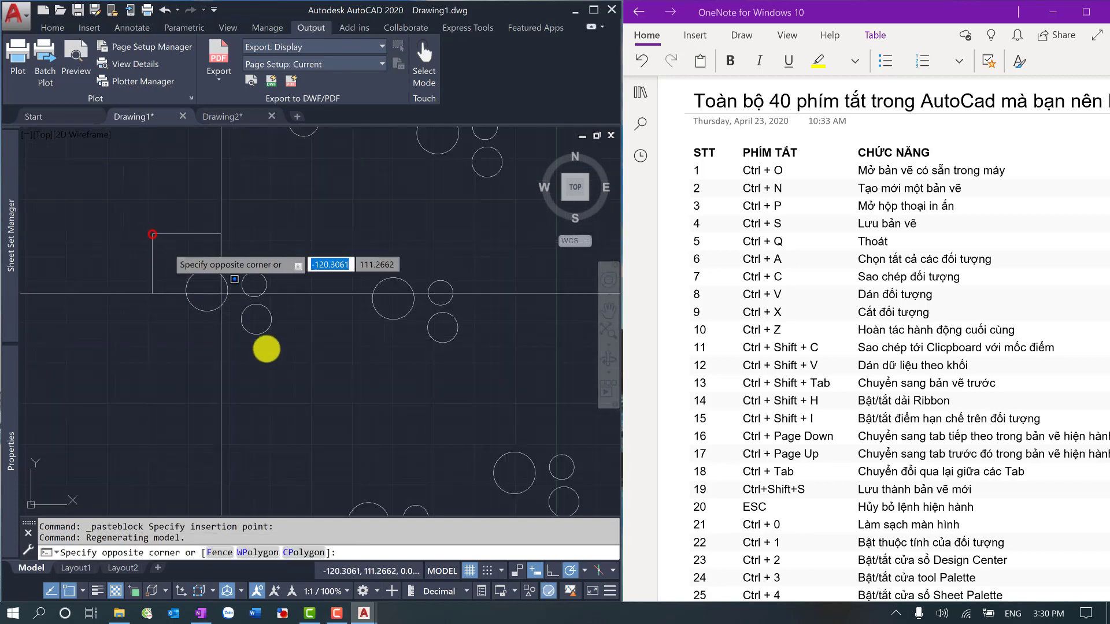
{"action": "left_click", "coordinate": [300, 384]}
{"action": "scroll", "coordinate": [191, 301], "scroll_direction": "up", "scroll_amount": 2}
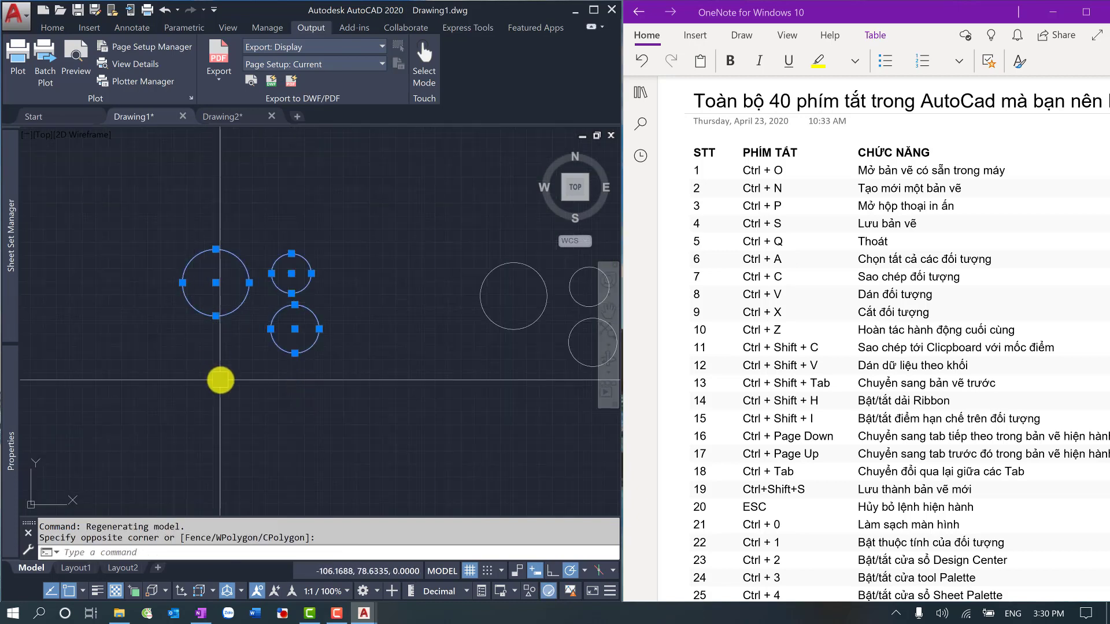
{"action": "key", "text": "ctrl+shift+c"}
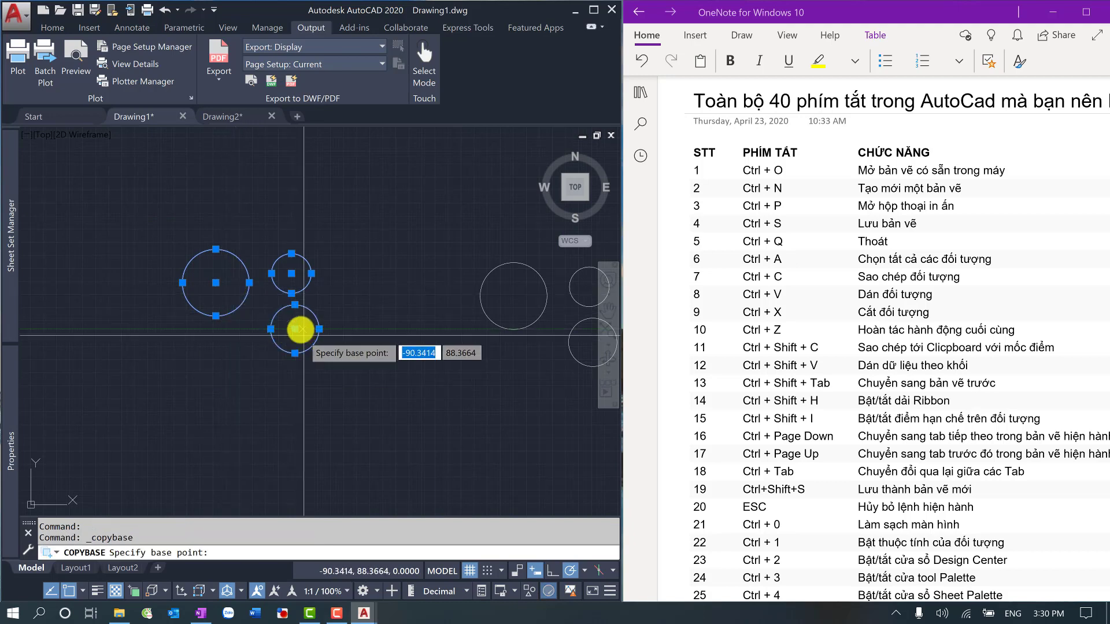
Pick the copy base point and paste the circles into Drawing2 as a block
{"action": "scroll", "coordinate": [228, 491], "scroll_direction": "down", "scroll_amount": 2}
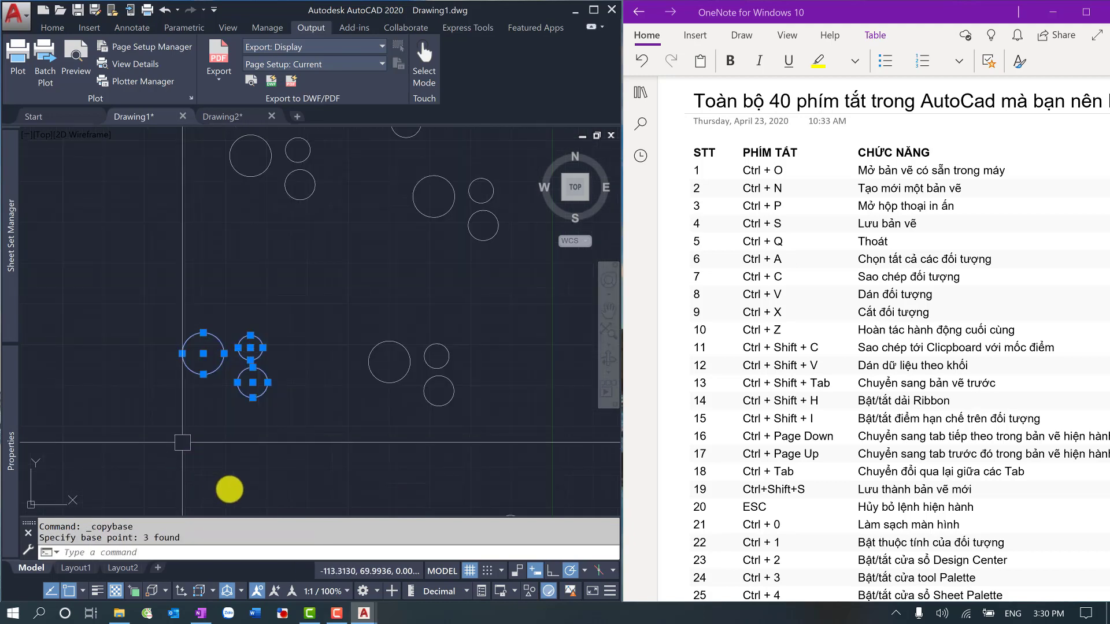
{"action": "left_click", "coordinate": [228, 486]}
{"action": "key", "text": "ctrl+shift+v"}
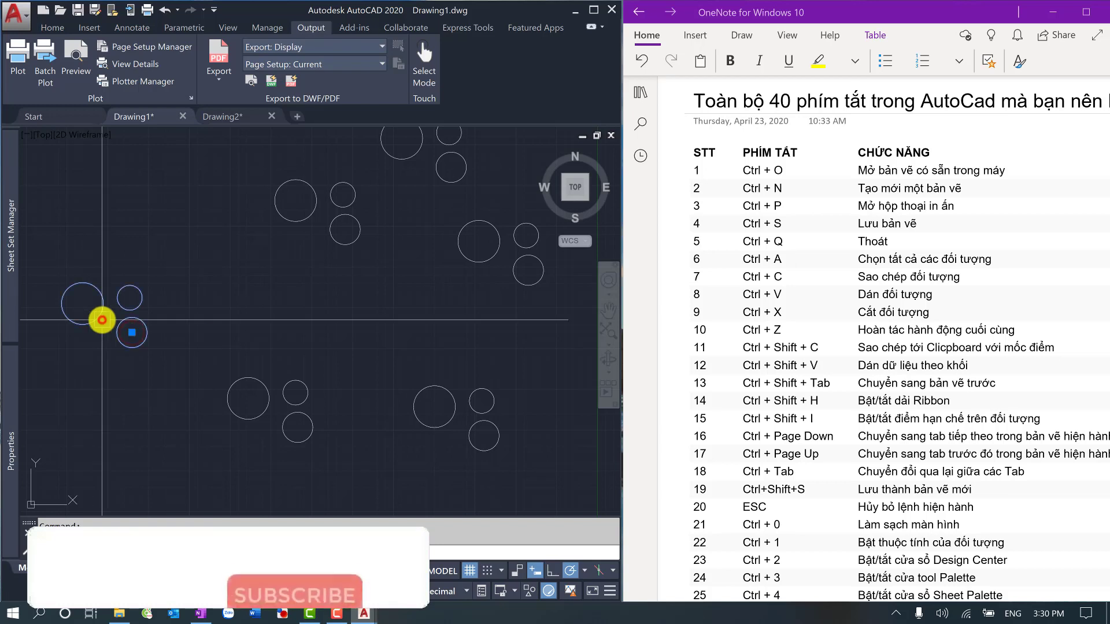
{"action": "left_click", "coordinate": [250, 118]}
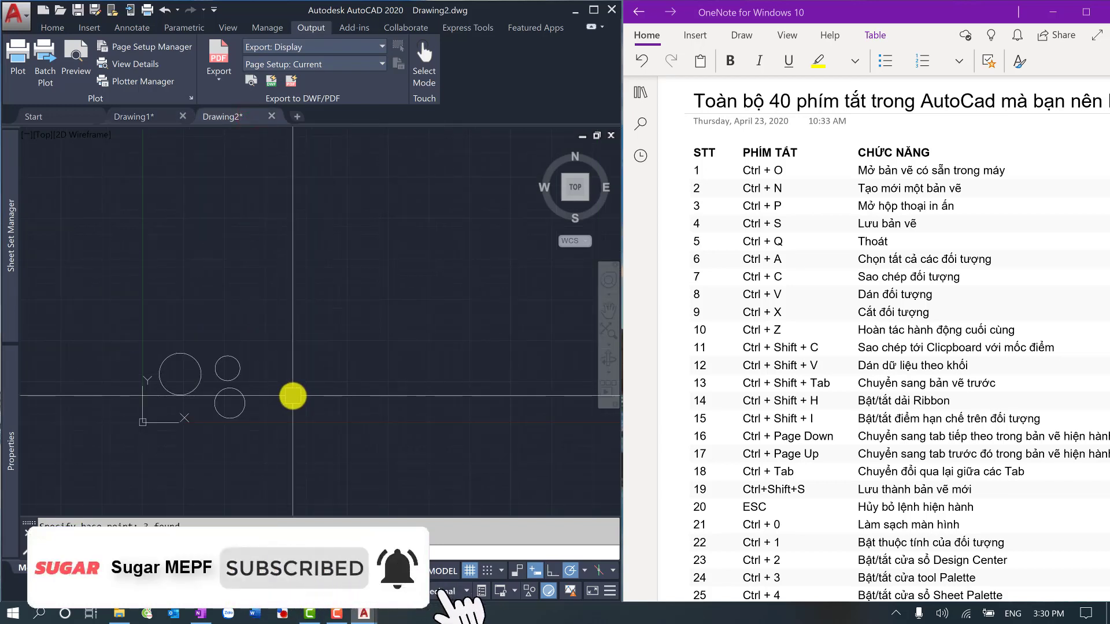
{"action": "key", "text": "ctrl+shift+v"}
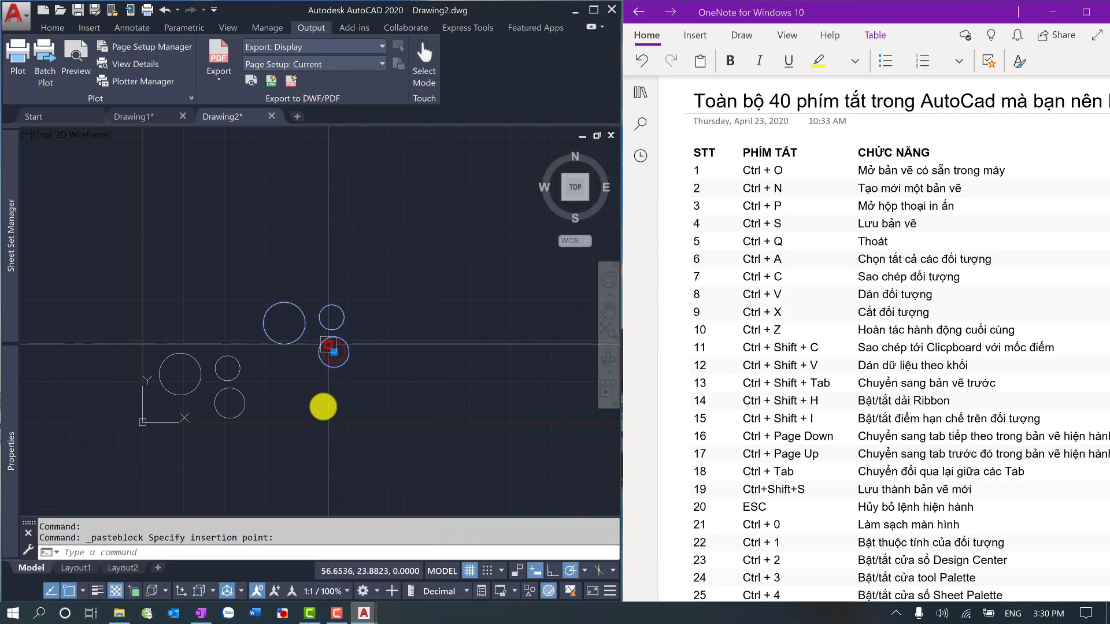
{"action": "left_click", "coordinate": [328, 345]}
Erase the selection, copy the centre circles, and block-paste them near the top
{"action": "type", "text": "E"}
{"action": "key", "text": "Return"}
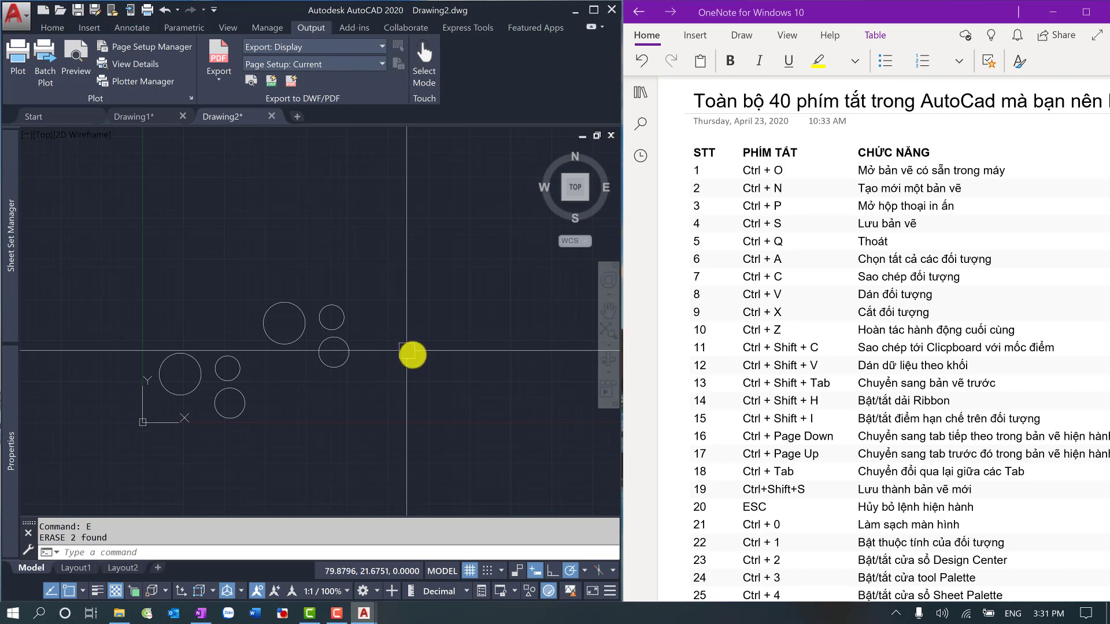
{"action": "left_click", "coordinate": [478, 352]}
{"action": "left_click", "coordinate": [290, 322]}
{"action": "key", "text": "ctrl+c"}
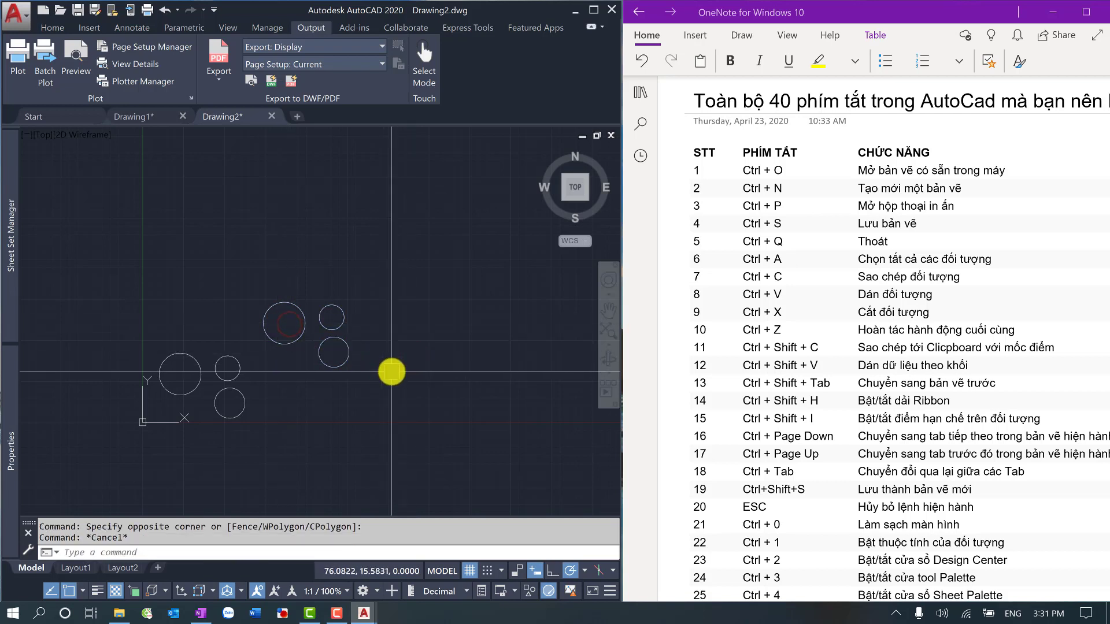
{"action": "key", "text": "ctrl+shift+v"}
{"action": "left_click", "coordinate": [341, 237]}
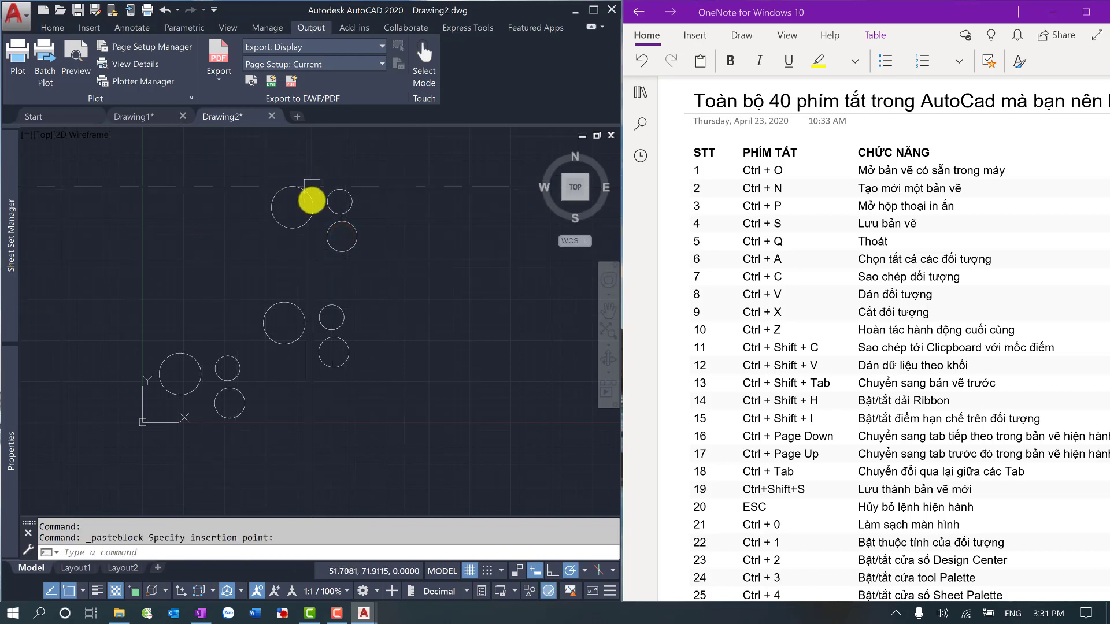
Block-paste another circle copy and double-click it to open Edit Block Definition
{"action": "middle_click_drag", "start_coordinate": [285, 255], "coordinate": [290, 306]}
{"action": "scroll", "coordinate": [333, 297], "scroll_direction": "down", "scroll_amount": 2}
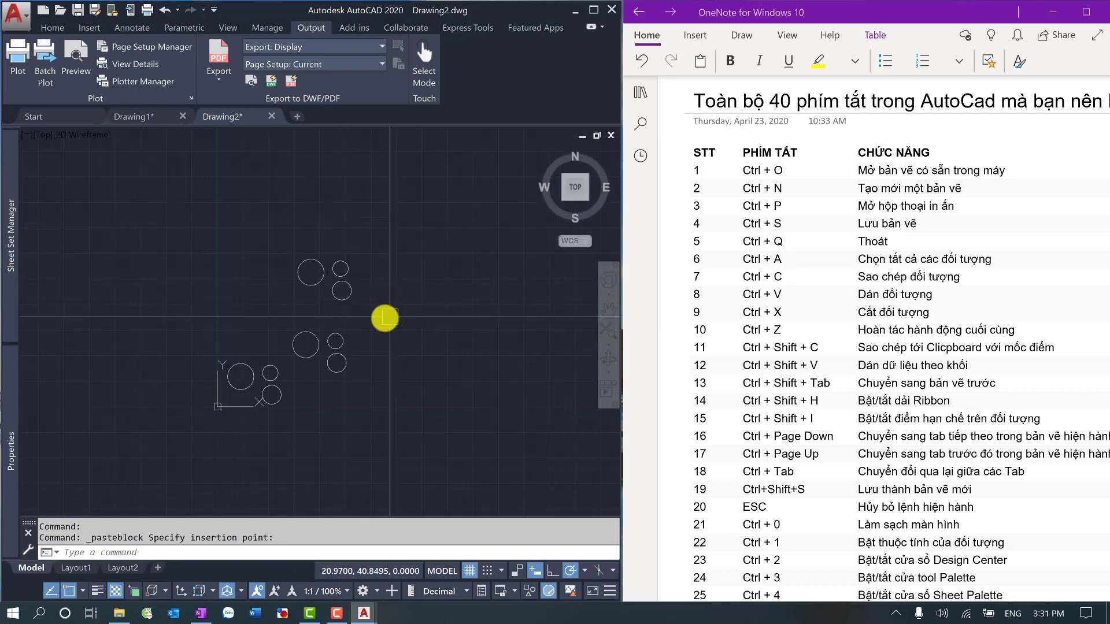
{"action": "key", "text": "ctrl+shift+v"}
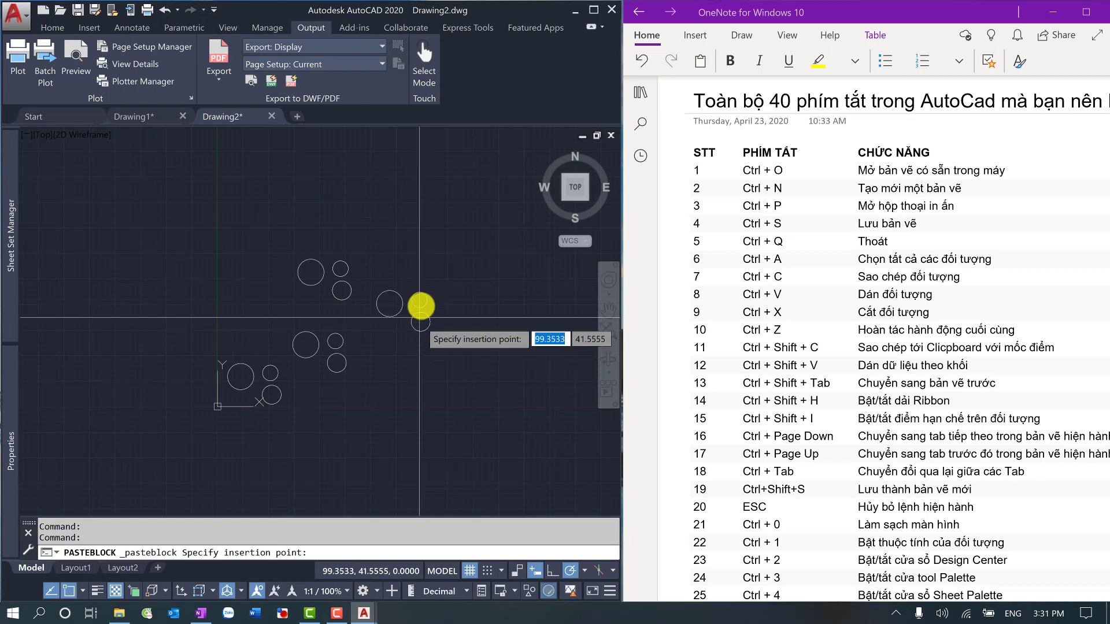
{"action": "scroll", "coordinate": [414, 278], "scroll_direction": "up", "scroll_amount": 2}
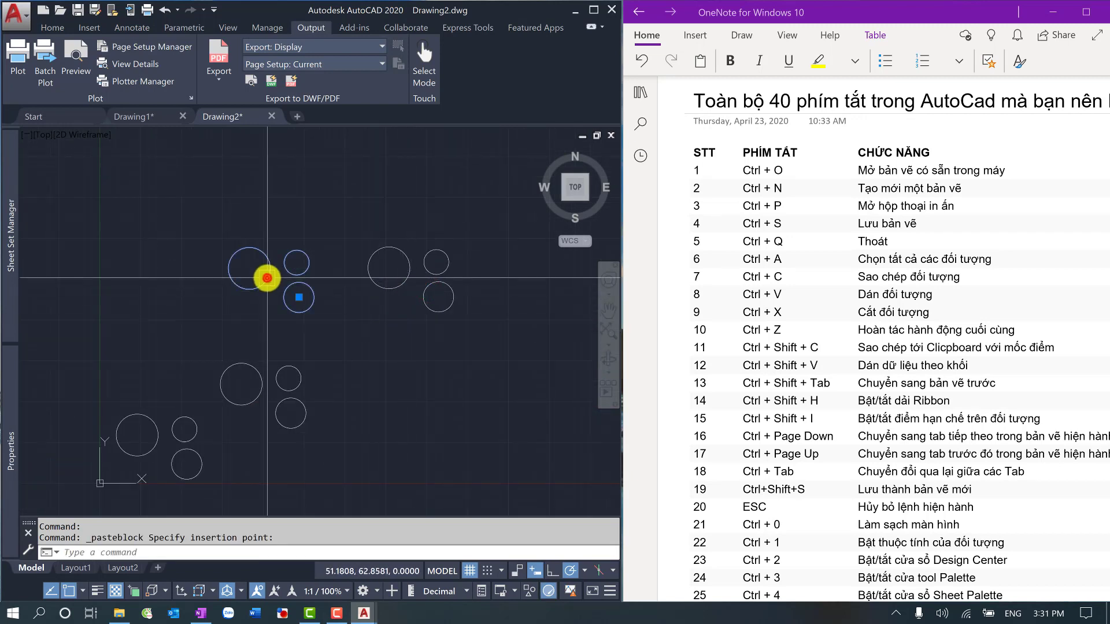
{"action": "left_click", "coordinate": [267, 278]}
{"action": "double_click", "coordinate": [267, 278]}
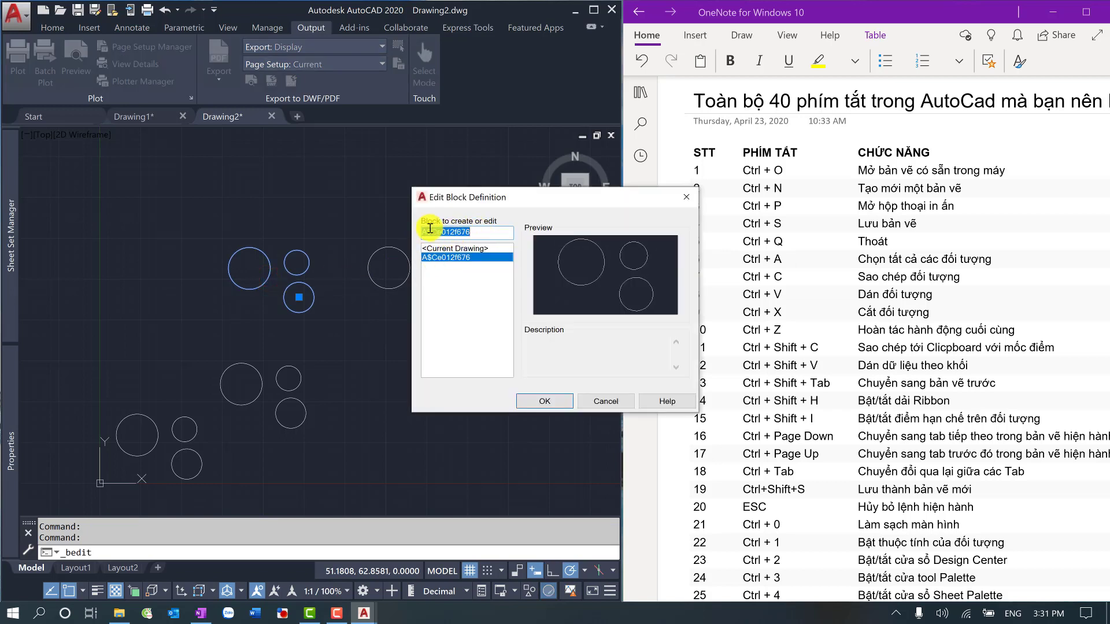
Cancel block editing, double-click the right-hand circle block, and close its Edit Block Definition with Esc
{"action": "left_click", "coordinate": [608, 403]}
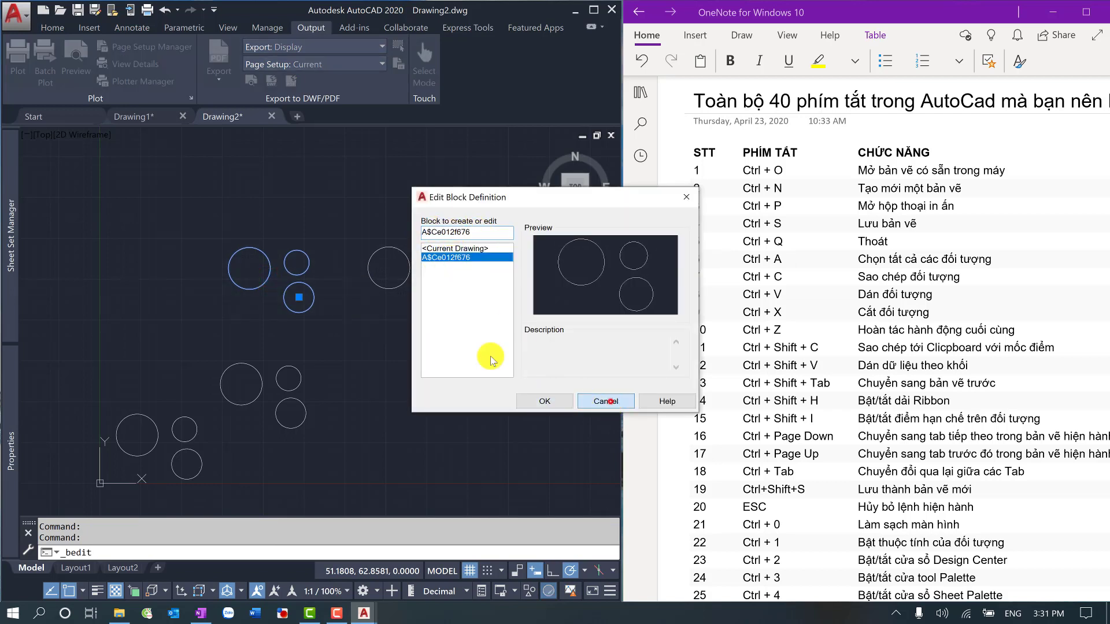
{"action": "left_click", "coordinate": [391, 284]}
{"action": "double_click", "coordinate": [390, 283]}
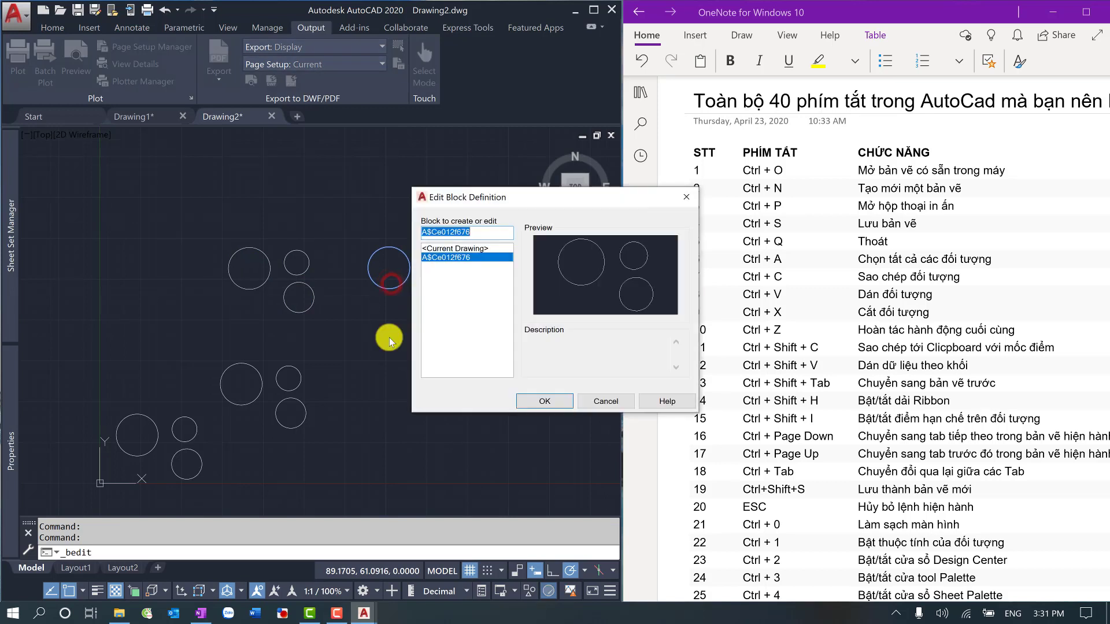
{"action": "key", "text": "Escape"}
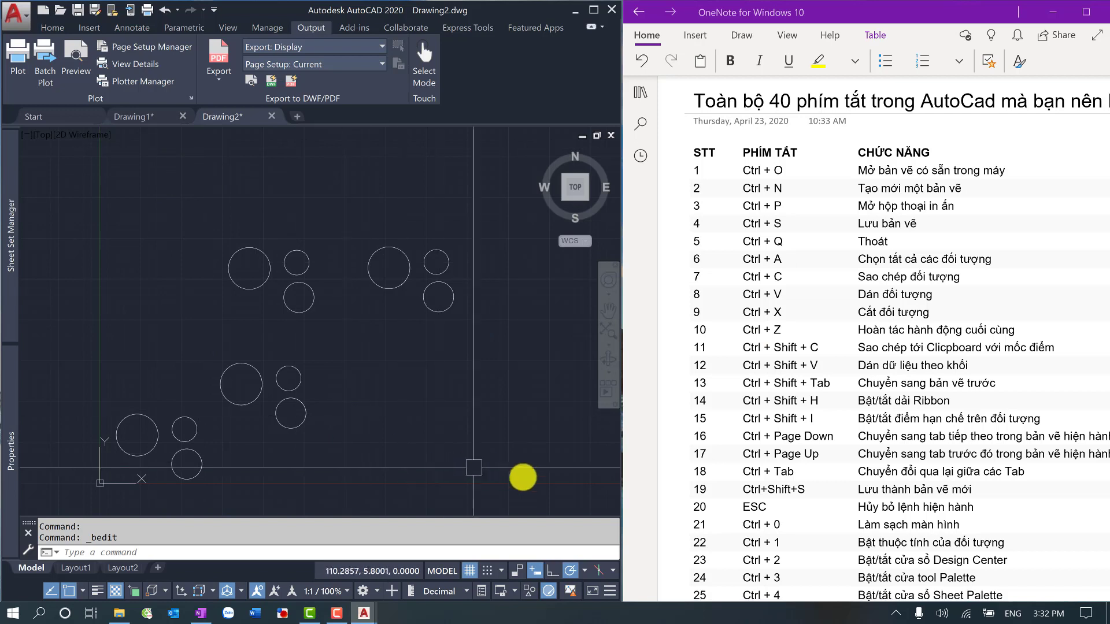
Cycle the drawing tabs with Ctrl+Tab and Ctrl+Shift+Tab, finishing on Drawing1
{"action": "key", "text": "ctrl+Tab"}
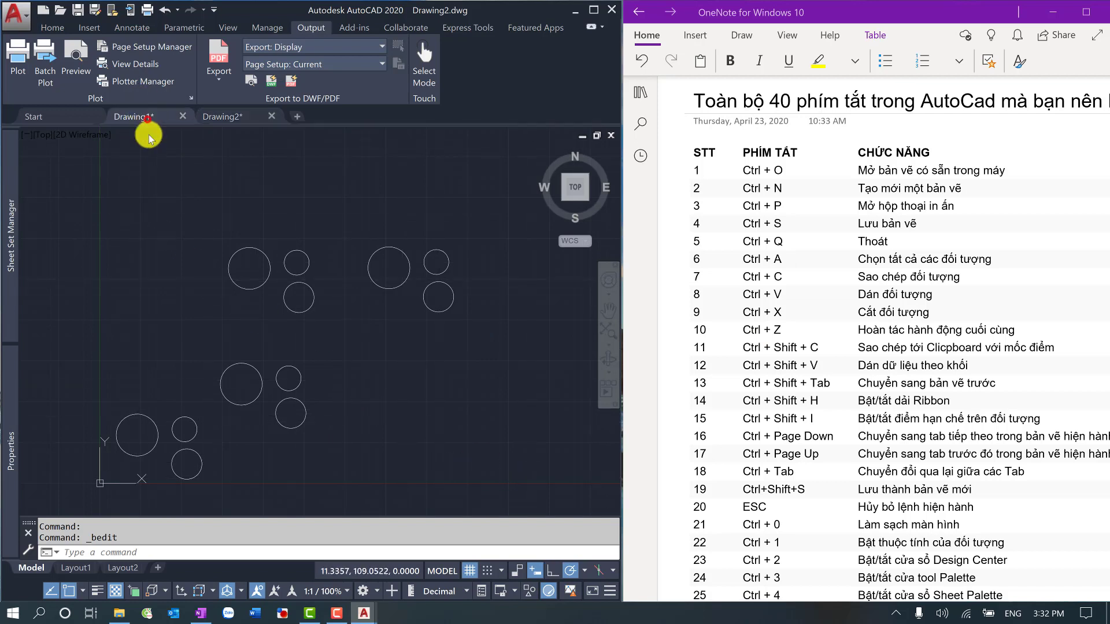
{"action": "key", "text": "ctrl+Tab"}
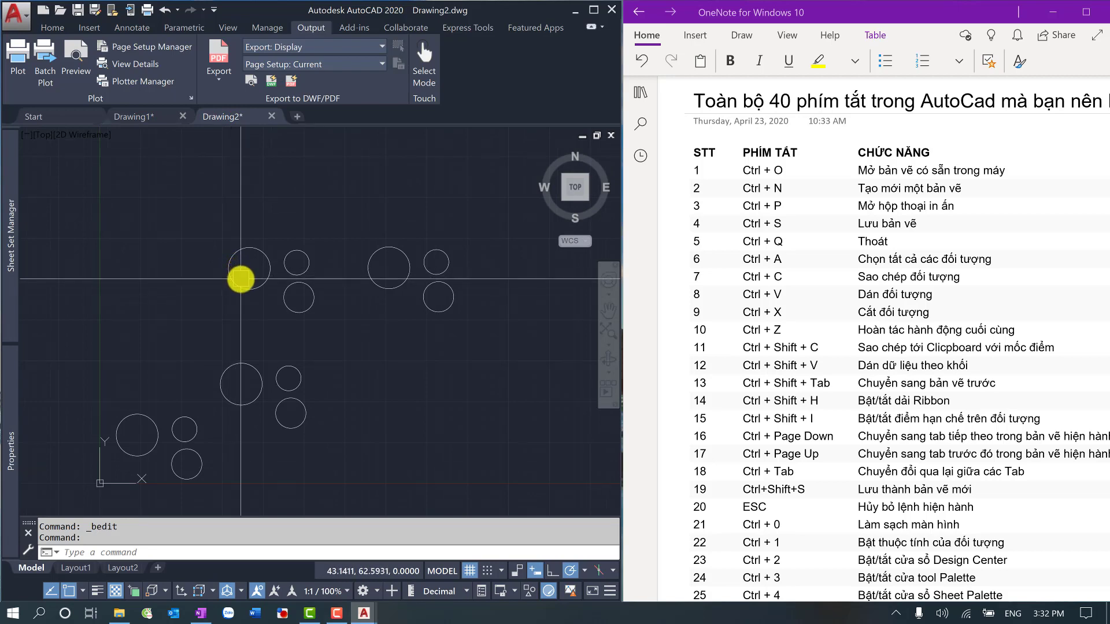
{"action": "key", "text": "ctrl+Tab"}
{"action": "key", "text": "ctrl+shift+Tab"}
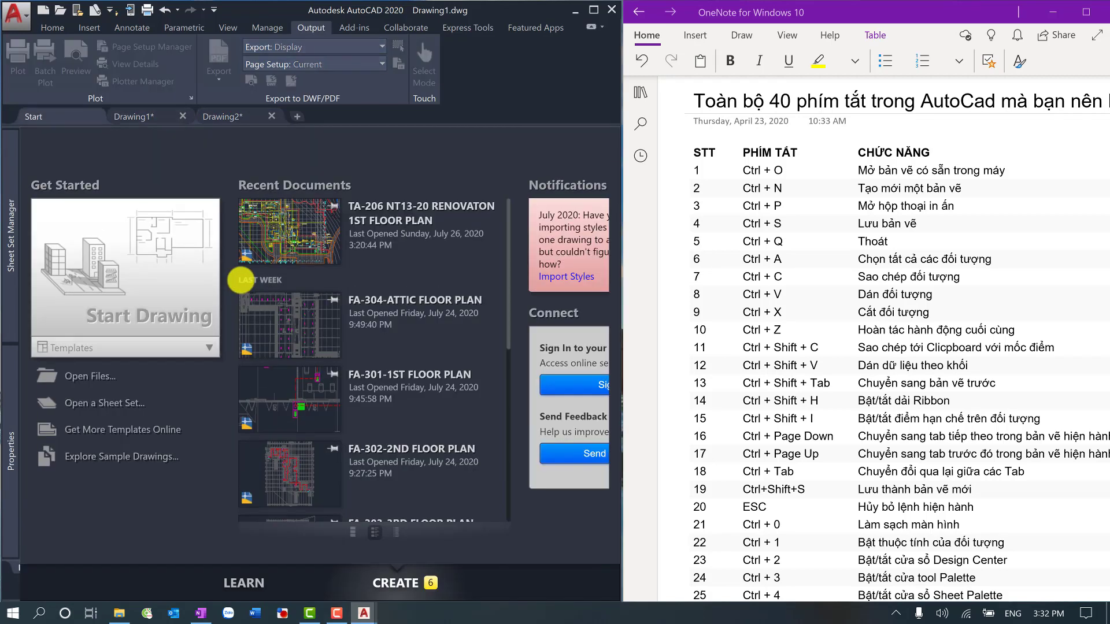
{"action": "key", "text": "ctrl+shift+Tab"}
{"action": "key", "text": "ctrl+shift+Tab"}
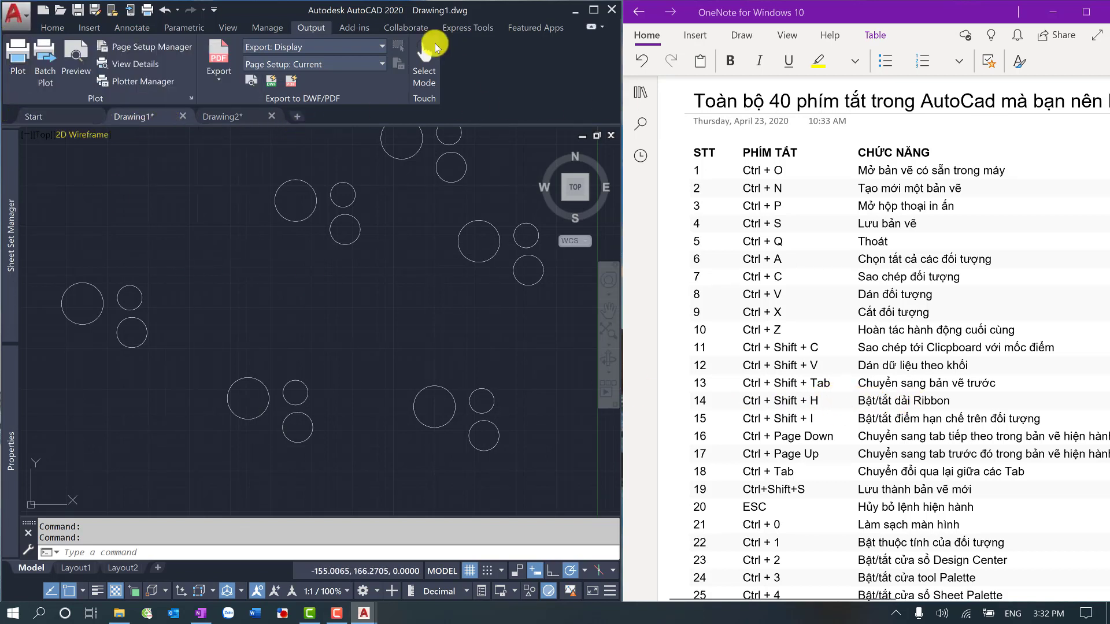
Toggle the Properties palette (Ctrl+1) and Clean Screen (Ctrl+0) on and off, then show the Parametric tab
{"action": "key", "text": "ctrl+1"}
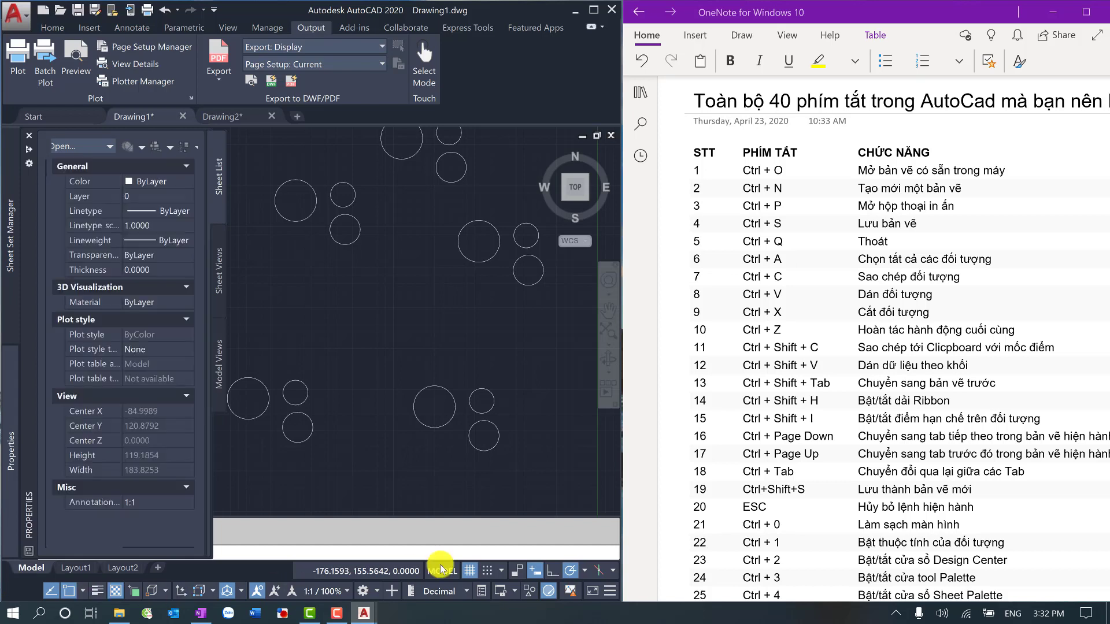
{"action": "key", "text": "ctrl+1"}
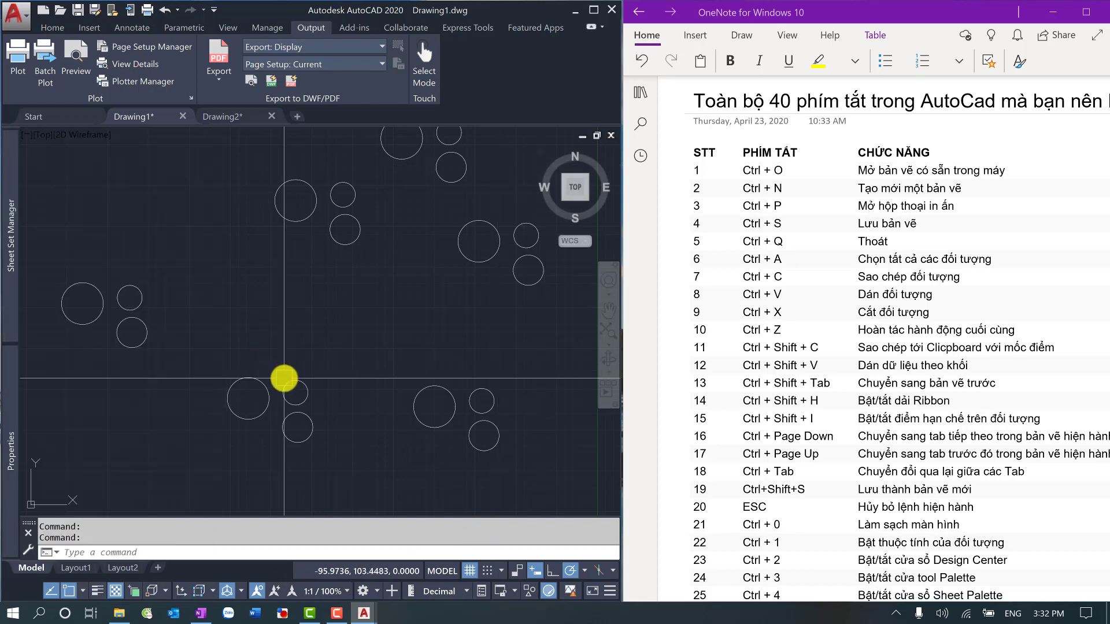
{"action": "key", "text": "ctrl+0"}
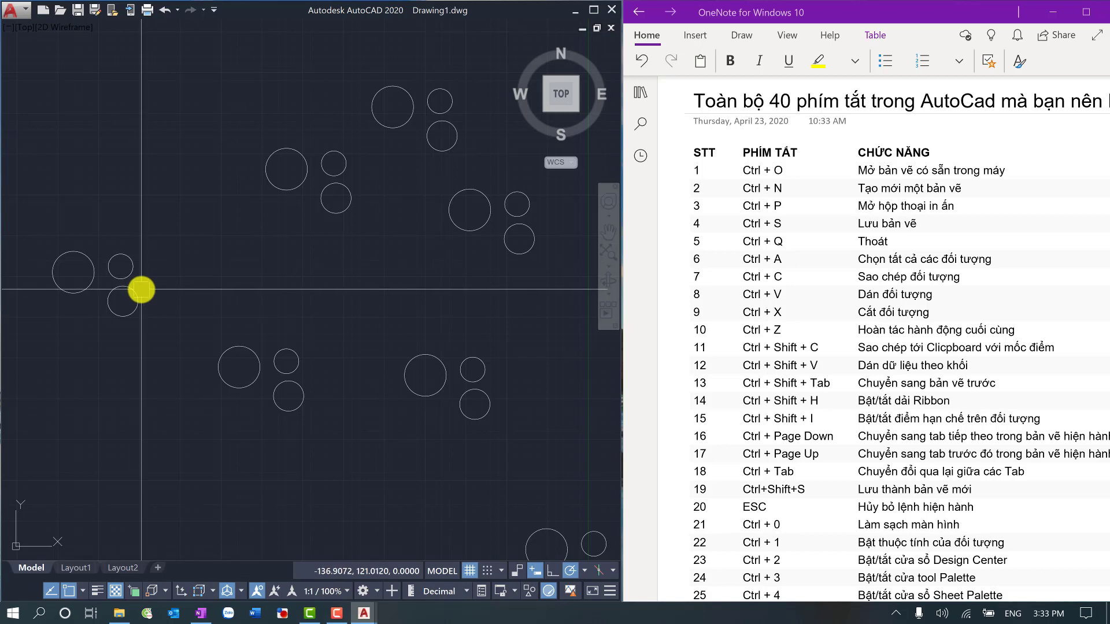
{"action": "key", "text": "ctrl+0"}
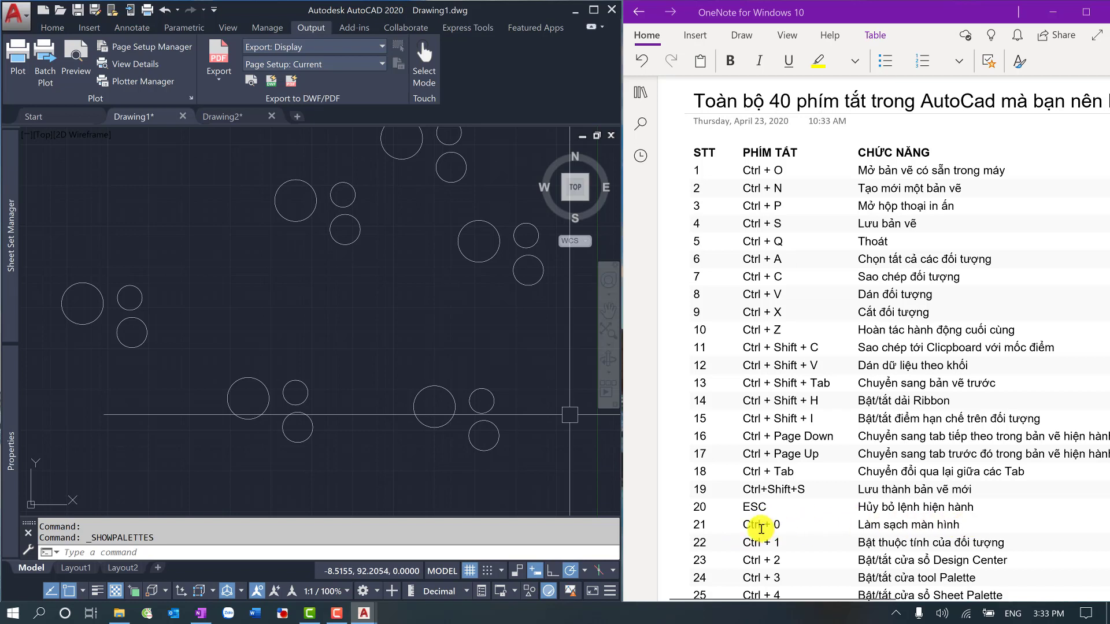
{"action": "left_click", "coordinate": [525, 312]}
{"action": "key", "text": "Escape"}
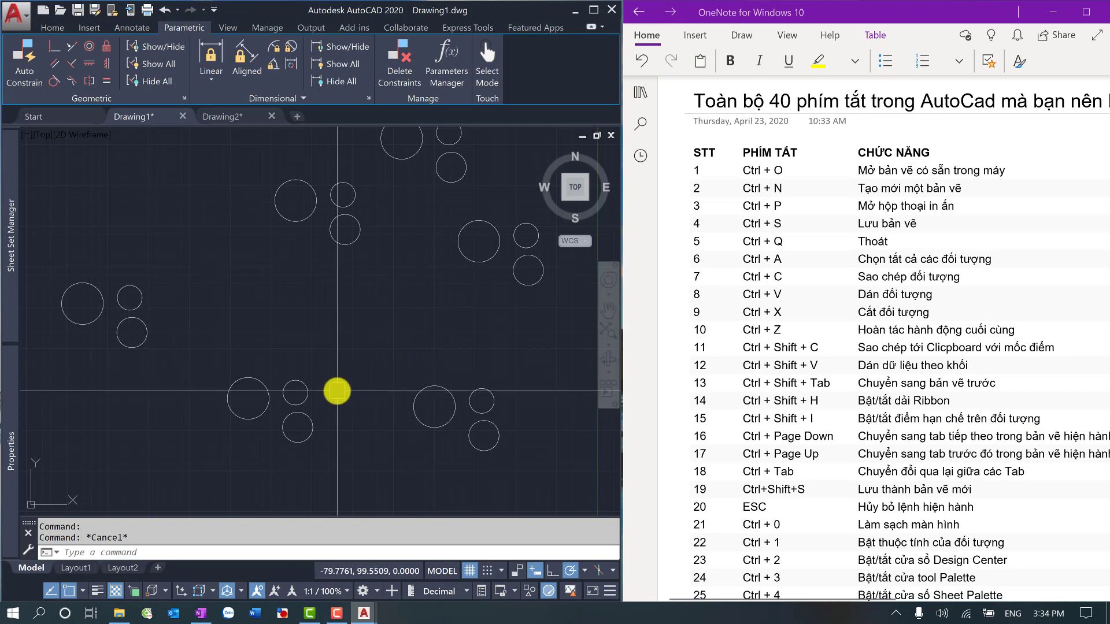
With Ctrl+Shift+I inference on, draw a vertical line and delete its inferred constraint
{"action": "key", "text": "ctrl+shift+i"}
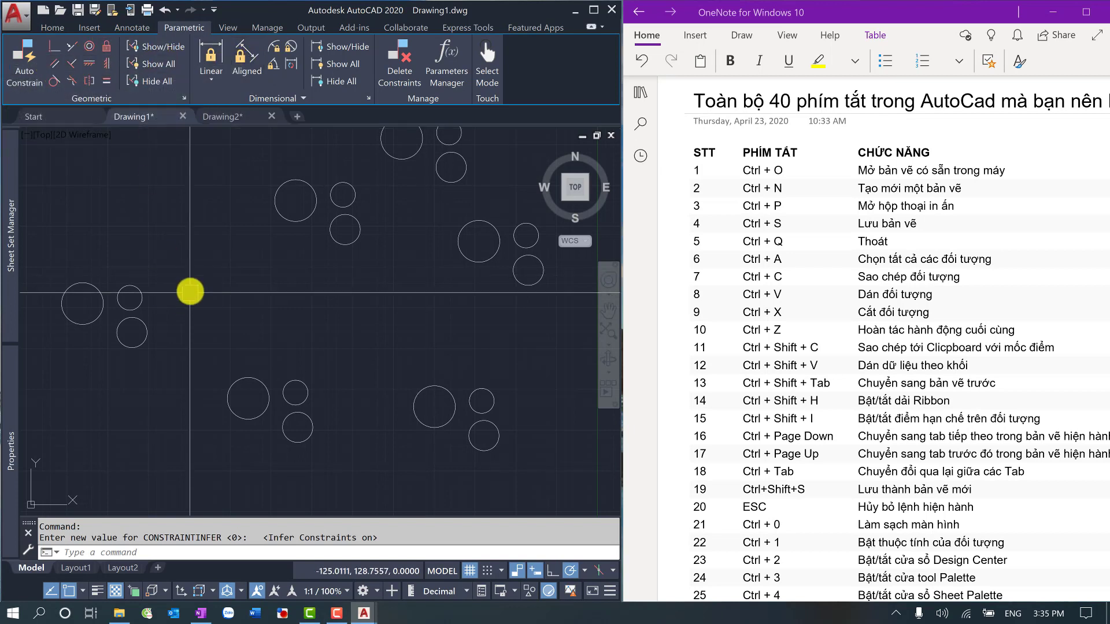
{"action": "middle_click_drag", "start_coordinate": [188, 291], "coordinate": [267, 341]}
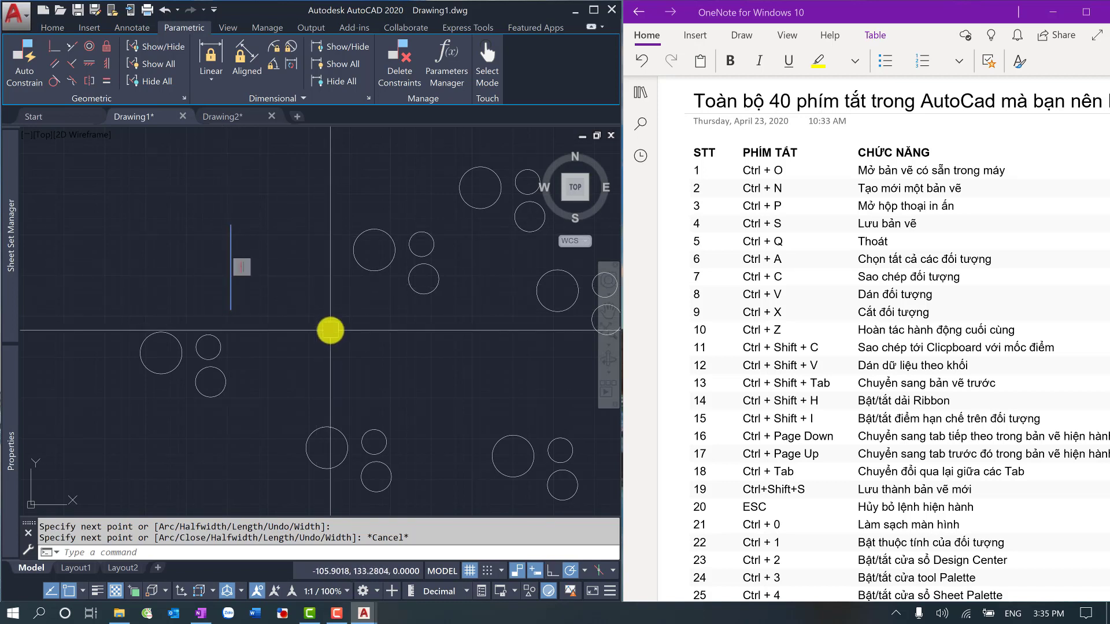
{"action": "left_click", "coordinate": [517, 571]}
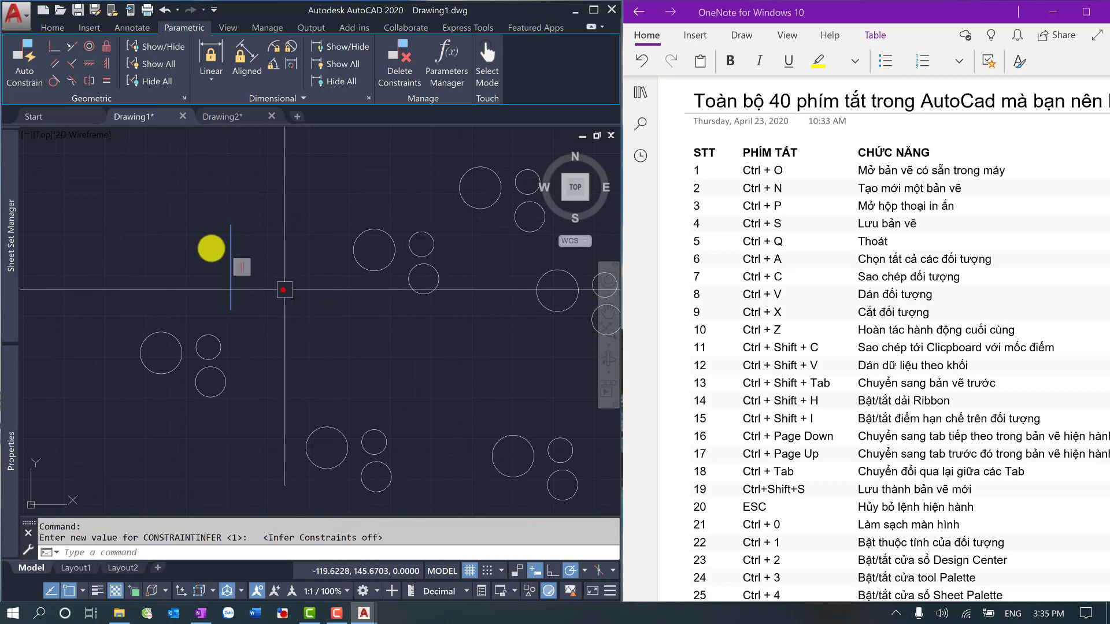
{"action": "left_click", "coordinate": [211, 248]}
{"action": "left_click", "coordinate": [282, 290]}
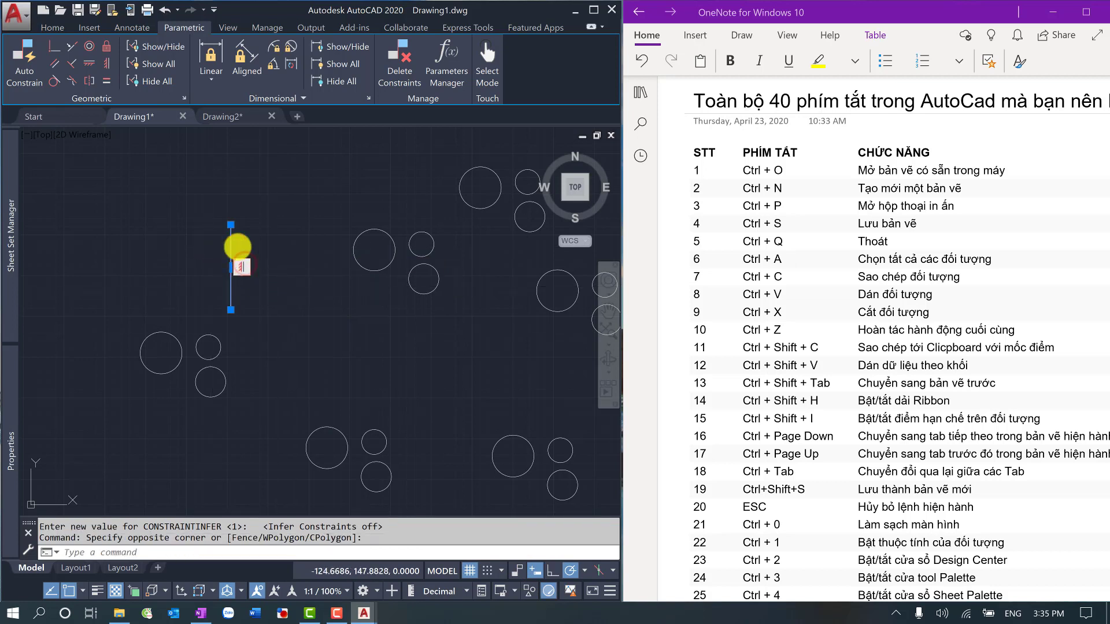
{"action": "left_click", "coordinate": [286, 299]}
{"action": "left_click", "coordinate": [289, 366]}
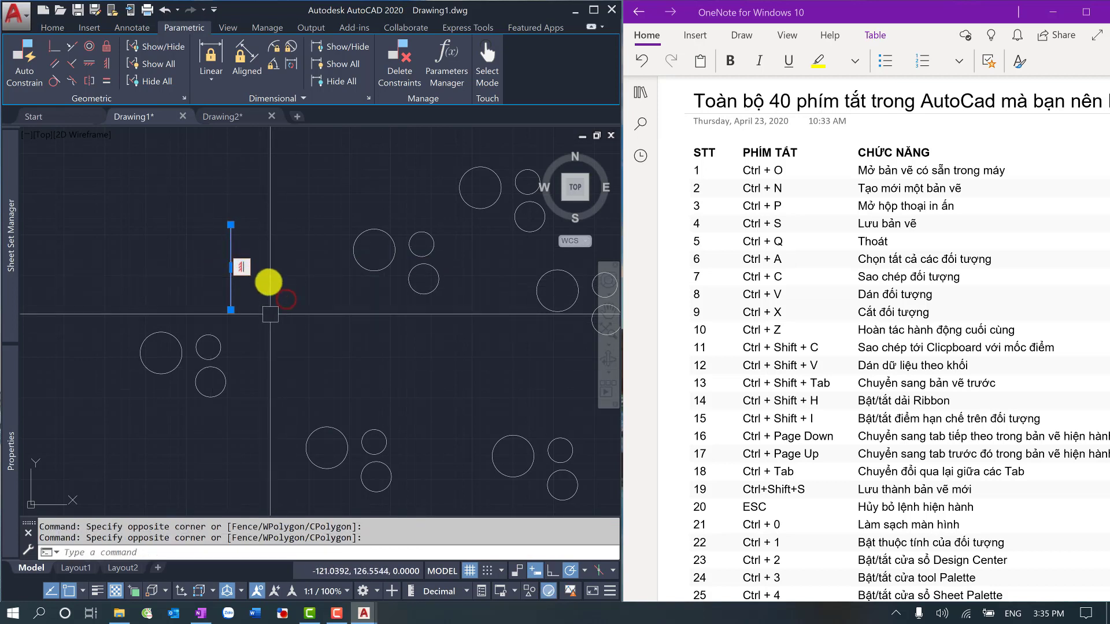
{"action": "left_click", "coordinate": [217, 248]}
{"action": "left_click", "coordinate": [307, 213]}
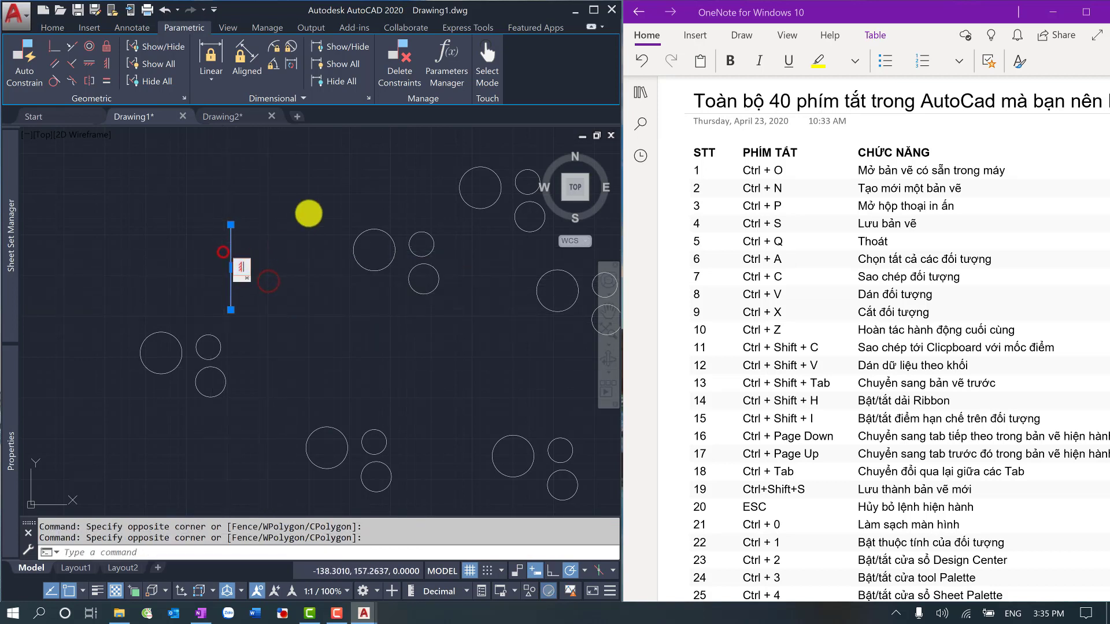
{"action": "left_click", "coordinate": [396, 62]}
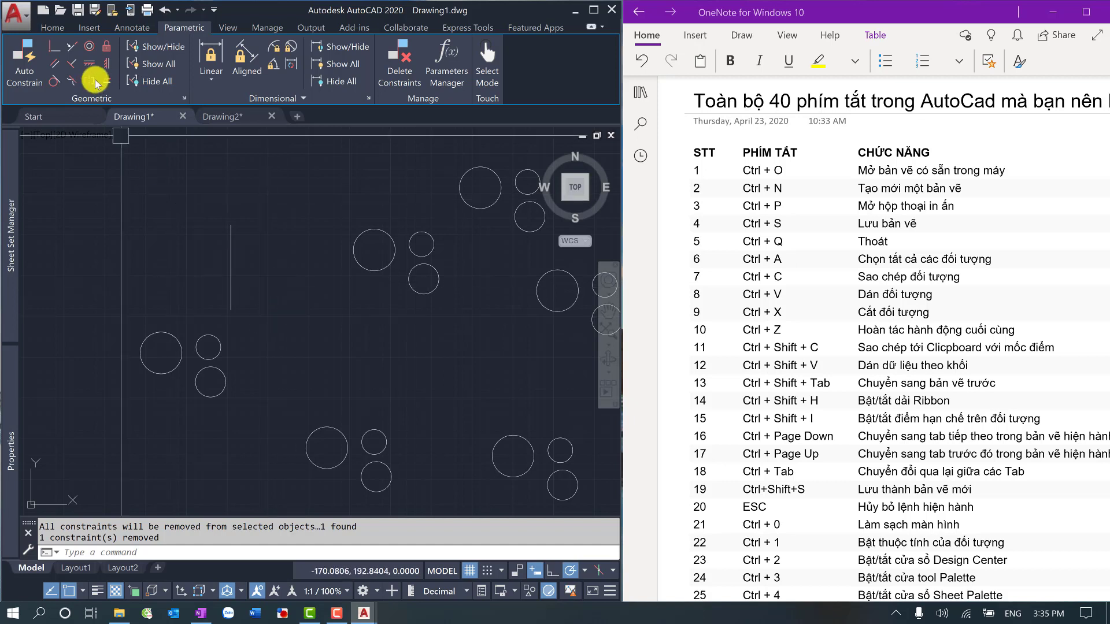
Draw a slanted line right of the vertical line using the L command
{"action": "middle_click_drag", "start_coordinate": [272, 278], "coordinate": [289, 288]}
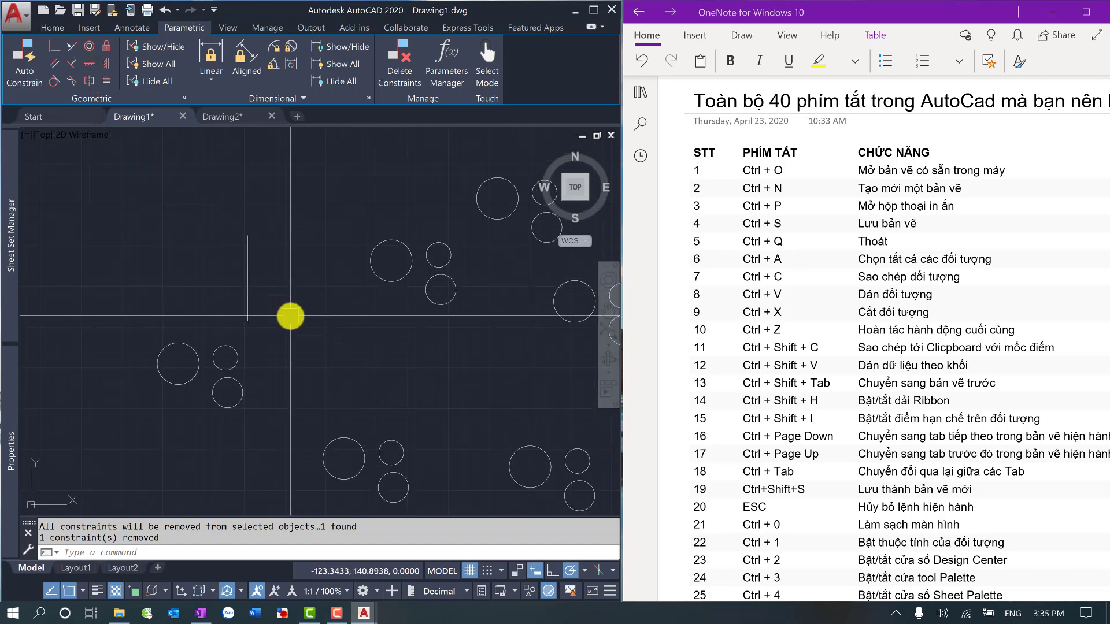
{"action": "type", "text": "2l"}
{"action": "key", "text": "Return"}
{"action": "left_click", "coordinate": [309, 343]}
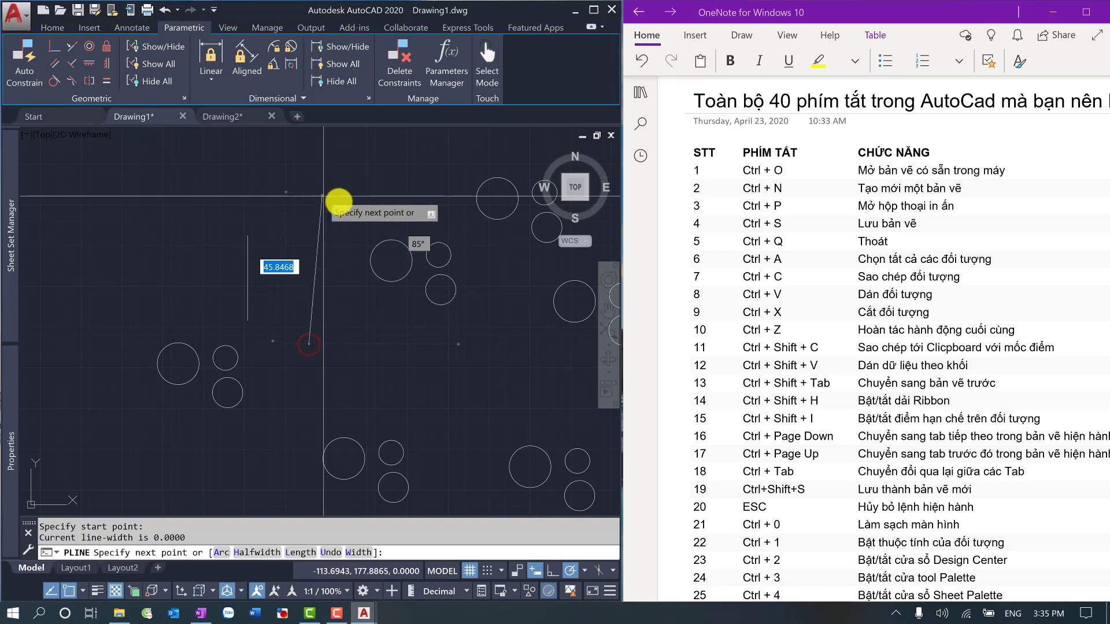
{"action": "left_click", "coordinate": [344, 202]}
{"action": "key", "text": "Escape"}
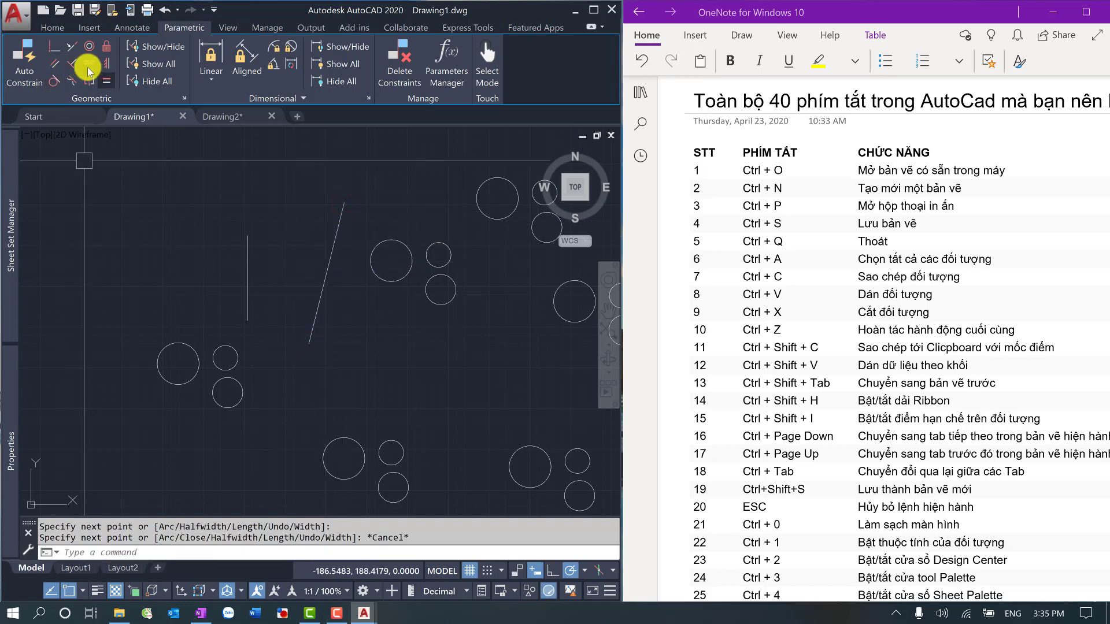
Constrain the slanted line parallel to the vertical line
{"action": "left_click", "coordinate": [89, 66]}
{"action": "left_click", "coordinate": [248, 295]}
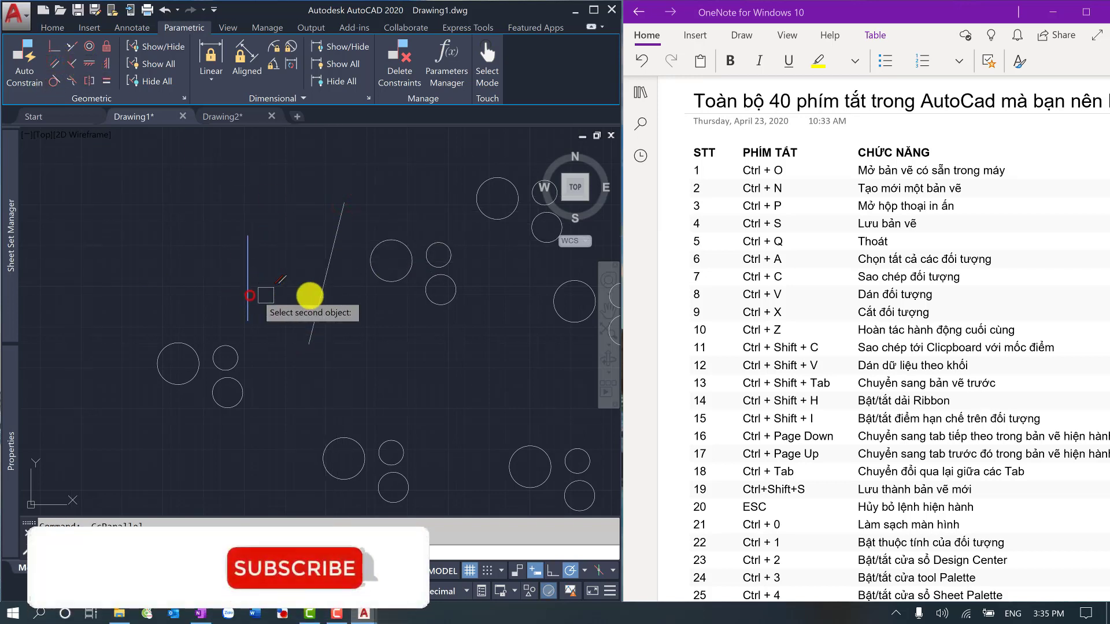
{"action": "left_click", "coordinate": [321, 300]}
{"action": "key", "text": "Return"}
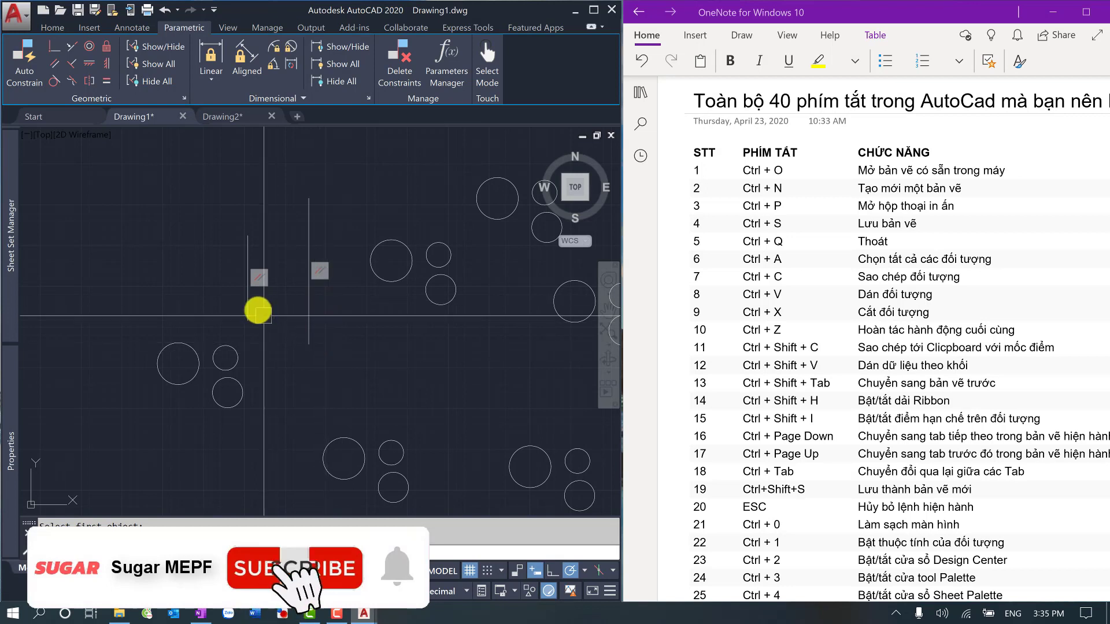
Stretch the lines' endpoints to tilt them and make the right line equal to the left
{"action": "left_click", "coordinate": [248, 298]}
{"action": "left_click", "coordinate": [246, 236]}
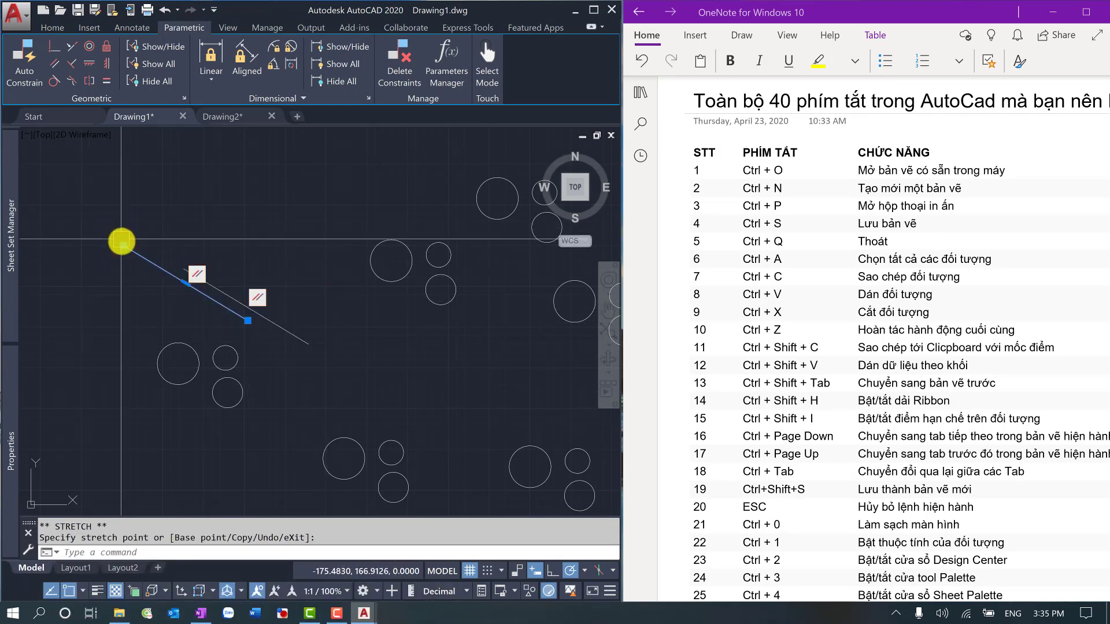
{"action": "left_click", "coordinate": [220, 217]}
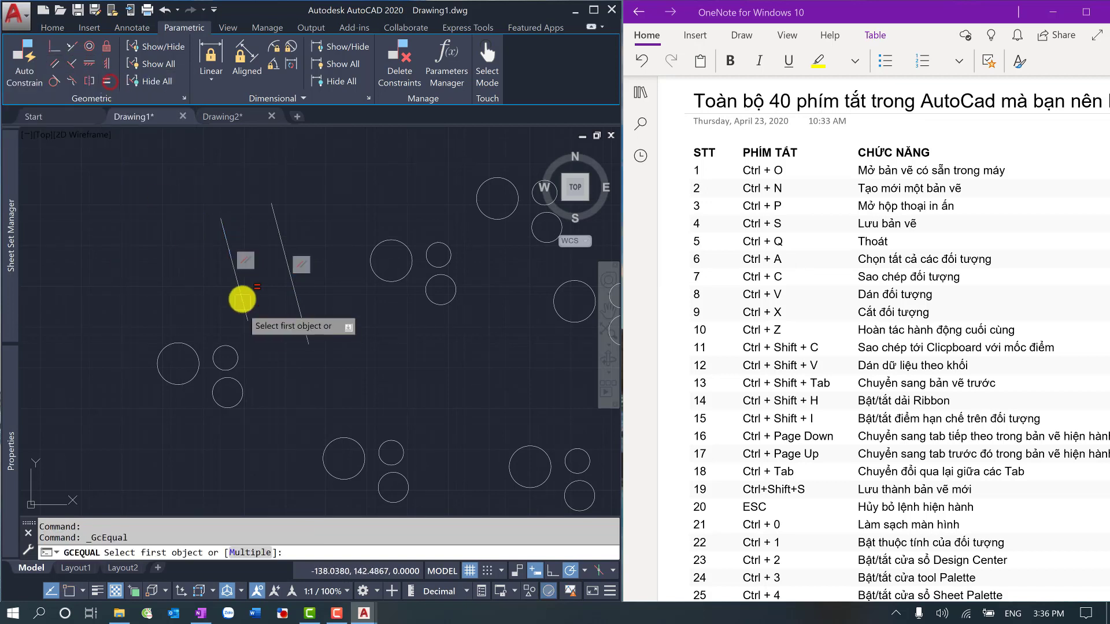
{"action": "left_click", "coordinate": [241, 295]}
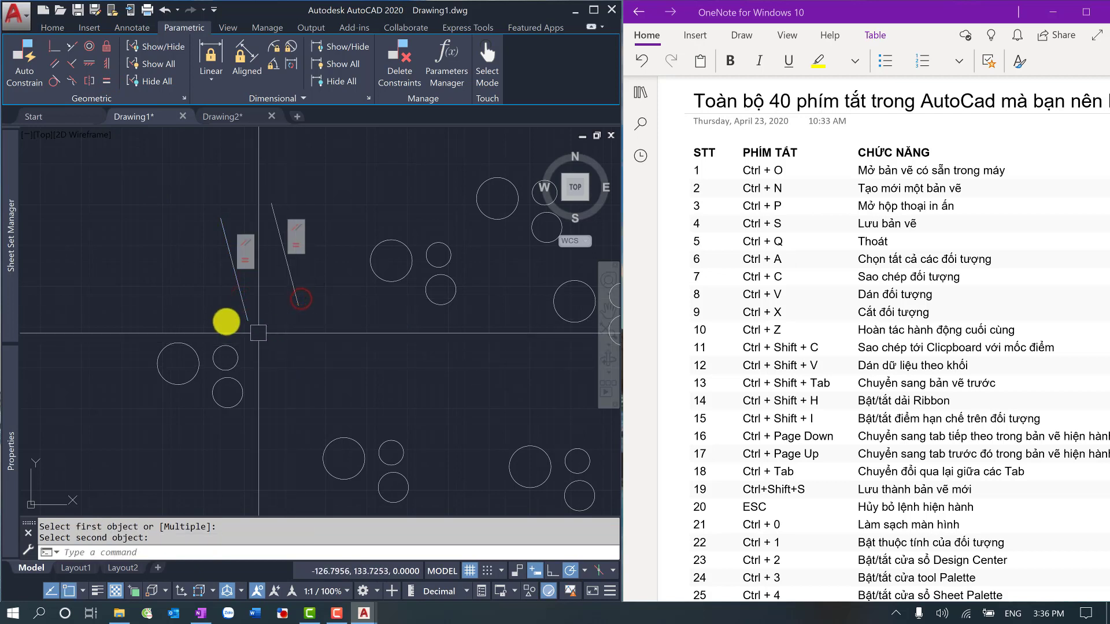
{"action": "left_click", "coordinate": [298, 304]}
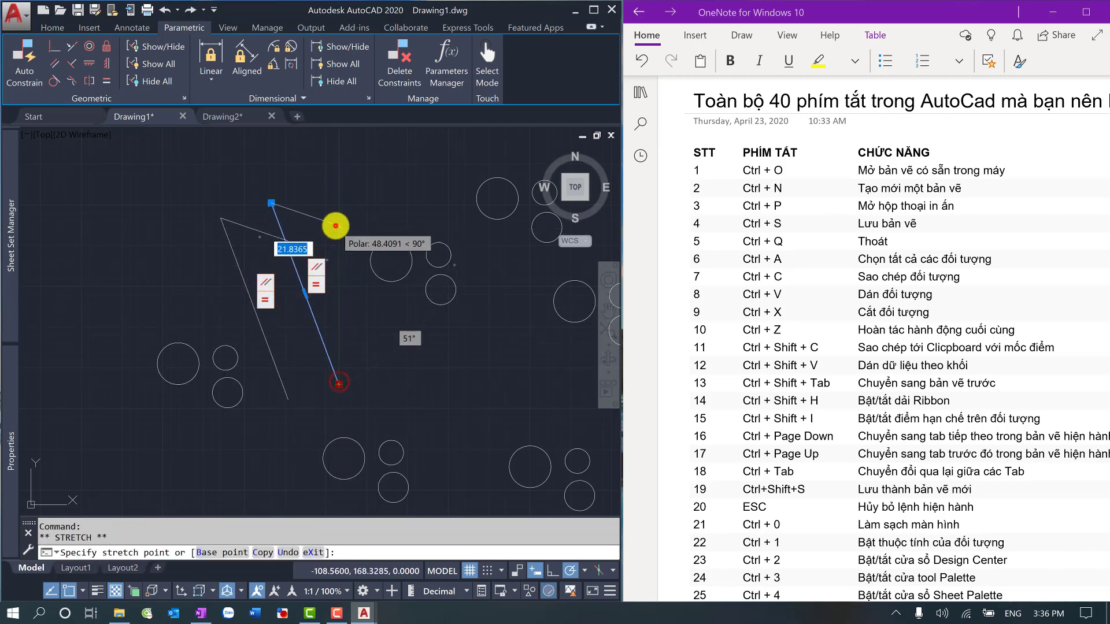
{"action": "left_click", "coordinate": [339, 225]}
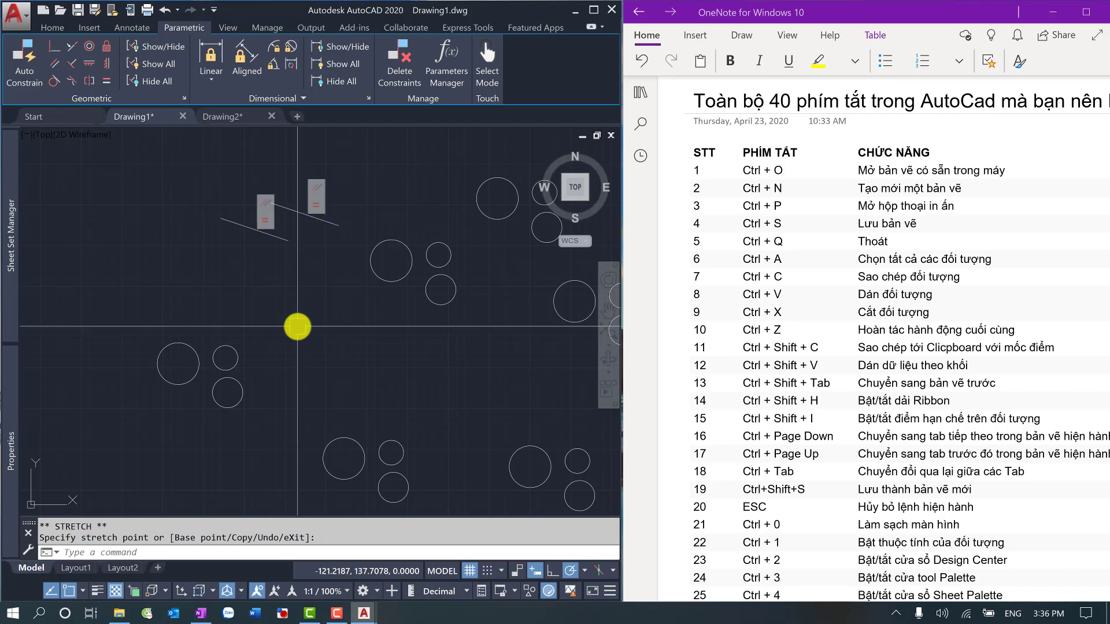
Toggle constraint inference, then window-select both slanted lines for Delete Constraints
{"action": "key", "text": "ctrl+shift+i"}
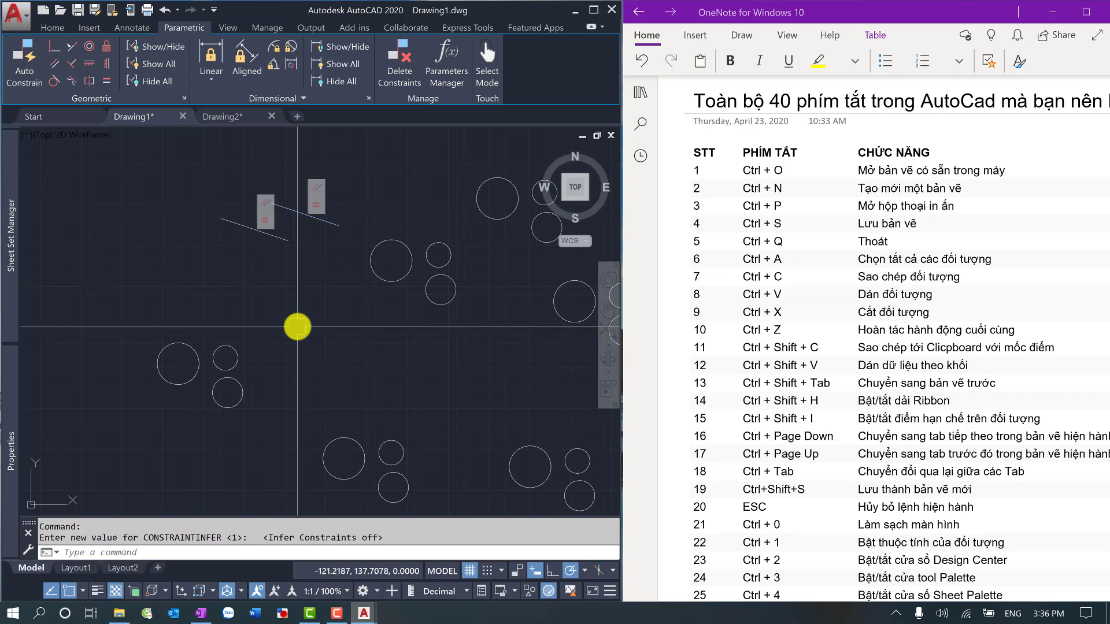
{"action": "left_click", "coordinate": [297, 327]}
{"action": "left_click", "coordinate": [400, 58]}
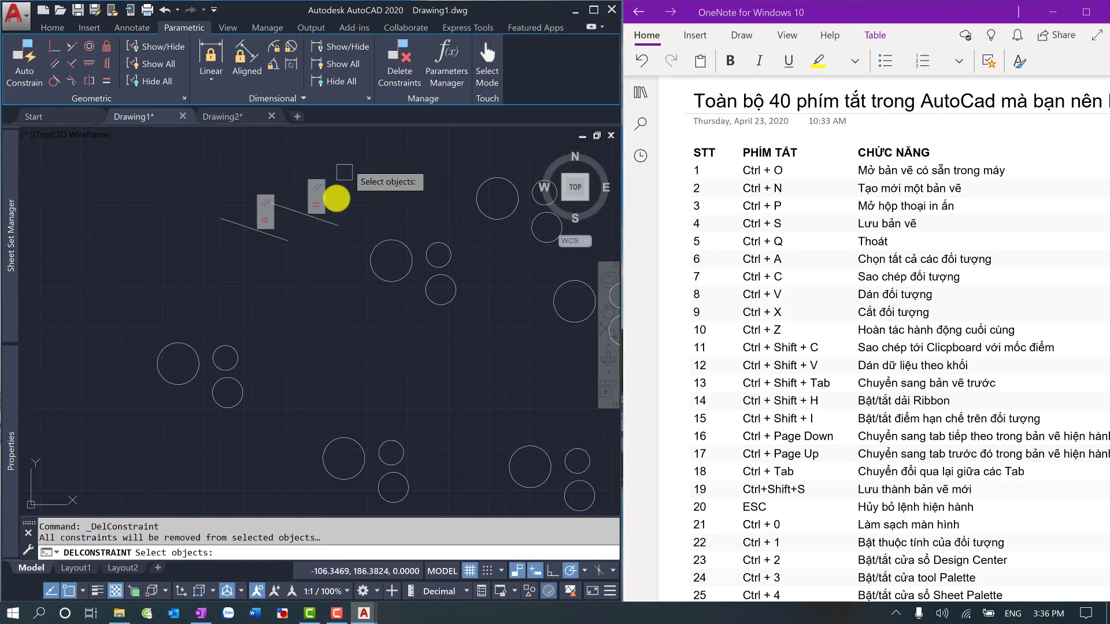
{"action": "left_click", "coordinate": [373, 168]}
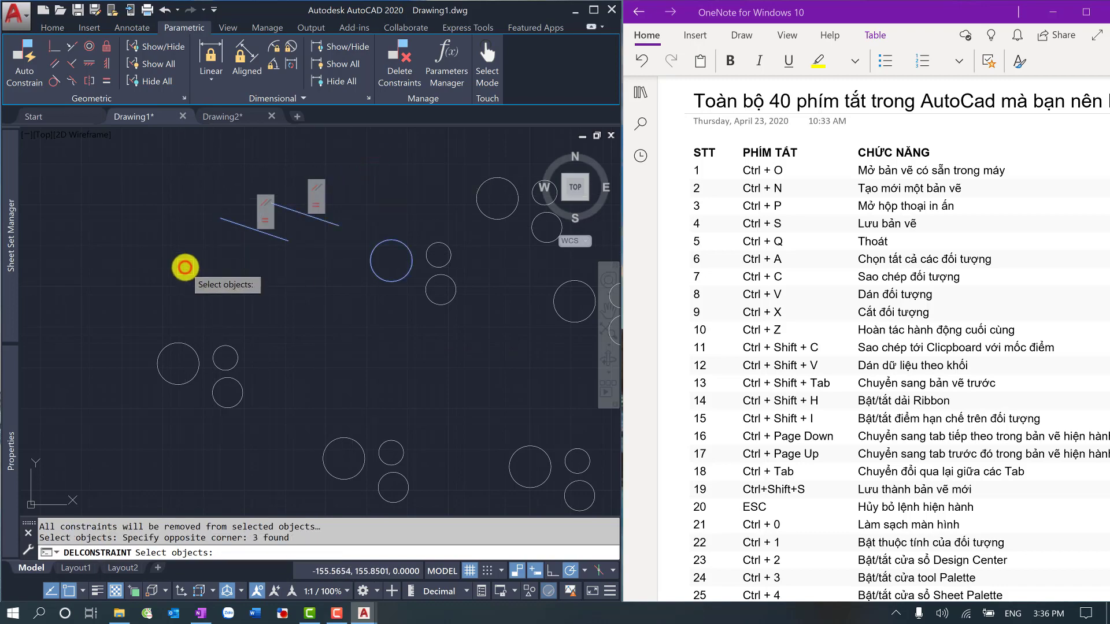
{"action": "left_click", "coordinate": [185, 267]}
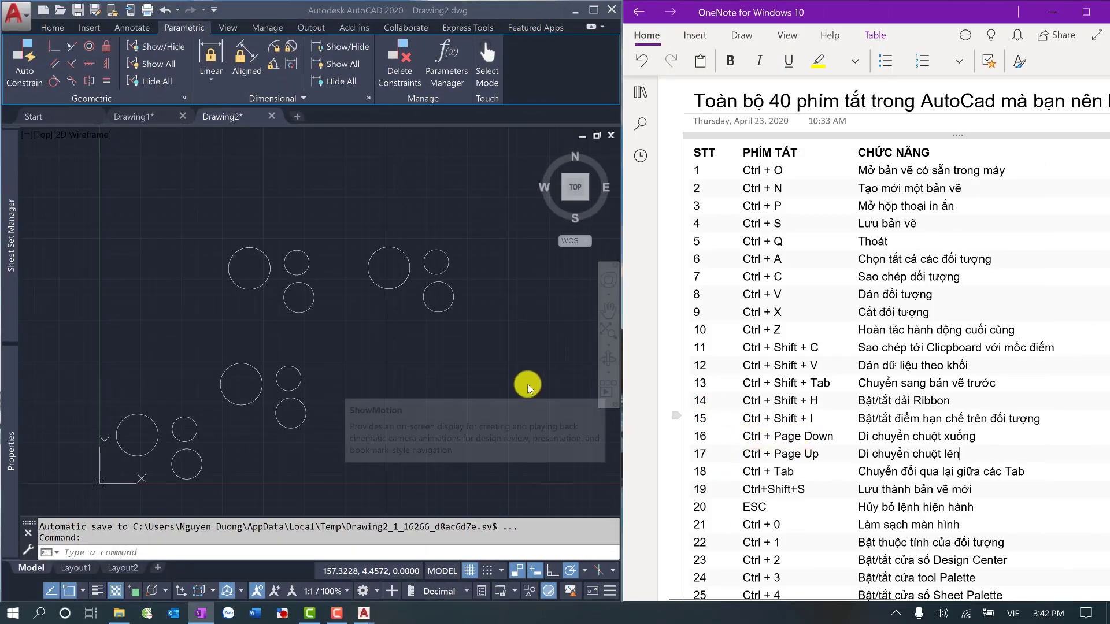
Cycle the open tabs with Ctrl+Tab and Ctrl+Shift+Tab until Drawing1 is active again
{"action": "left_click", "coordinate": [341, 389]}
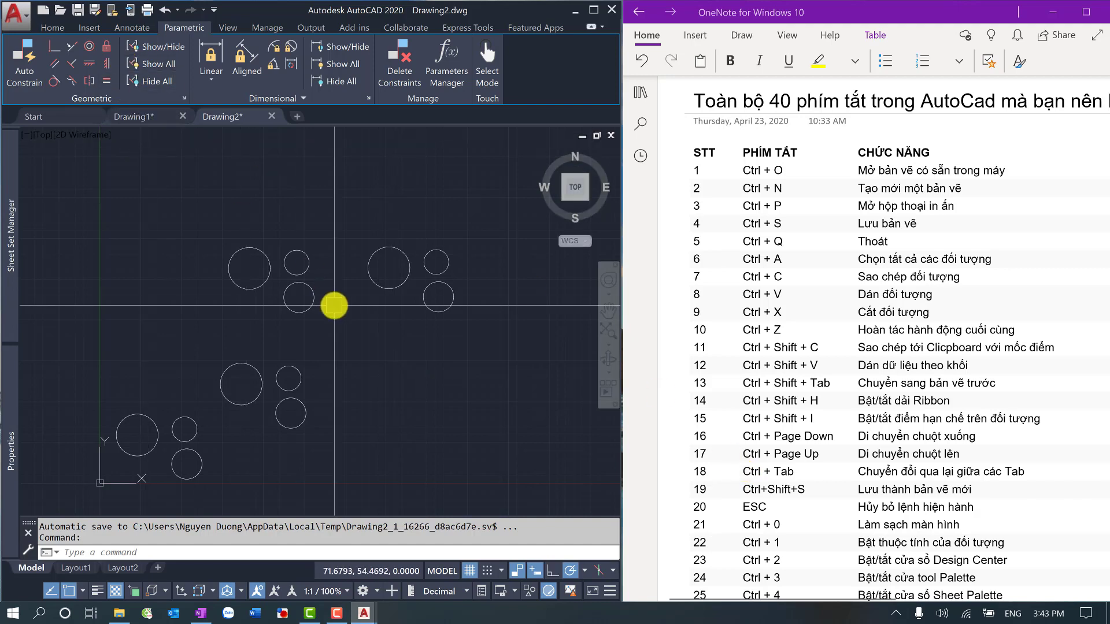
{"action": "key", "text": "ctrl+Tab"}
{"action": "key", "text": "ctrl+Tab"}
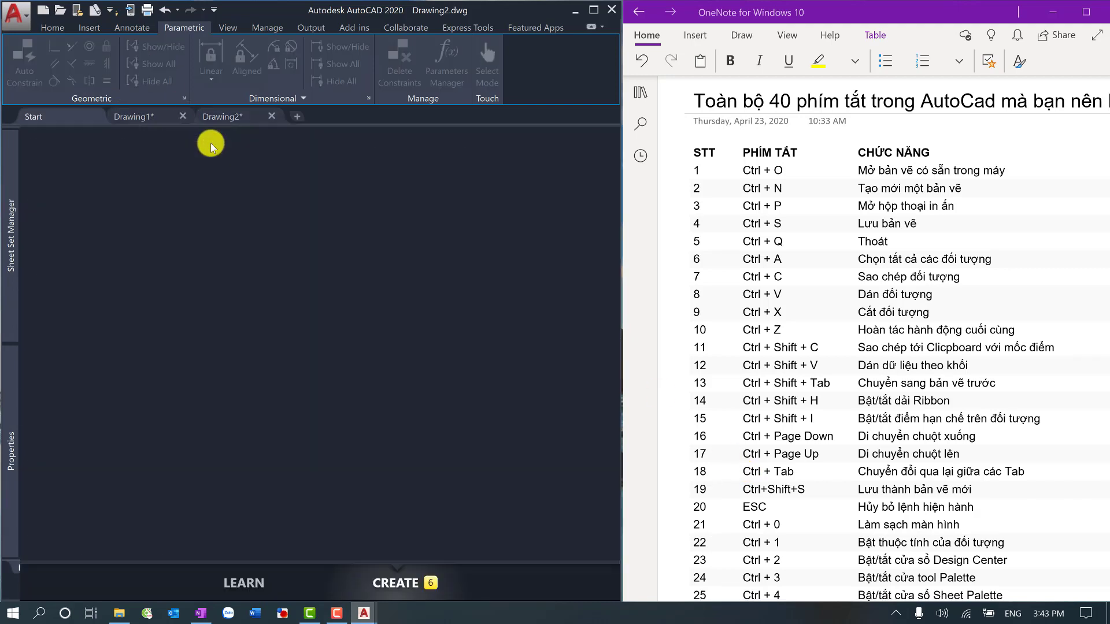
{"action": "key", "text": "ctrl+shift+Tab"}
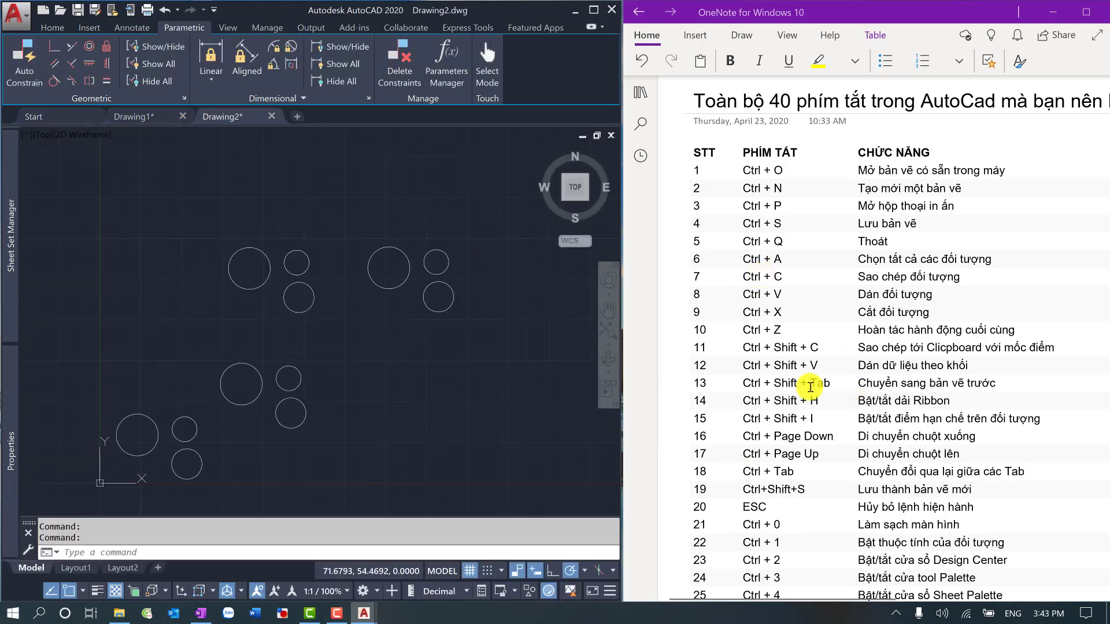
{"action": "key", "text": "ctrl+Tab"}
{"action": "key", "text": "ctrl+Tab"}
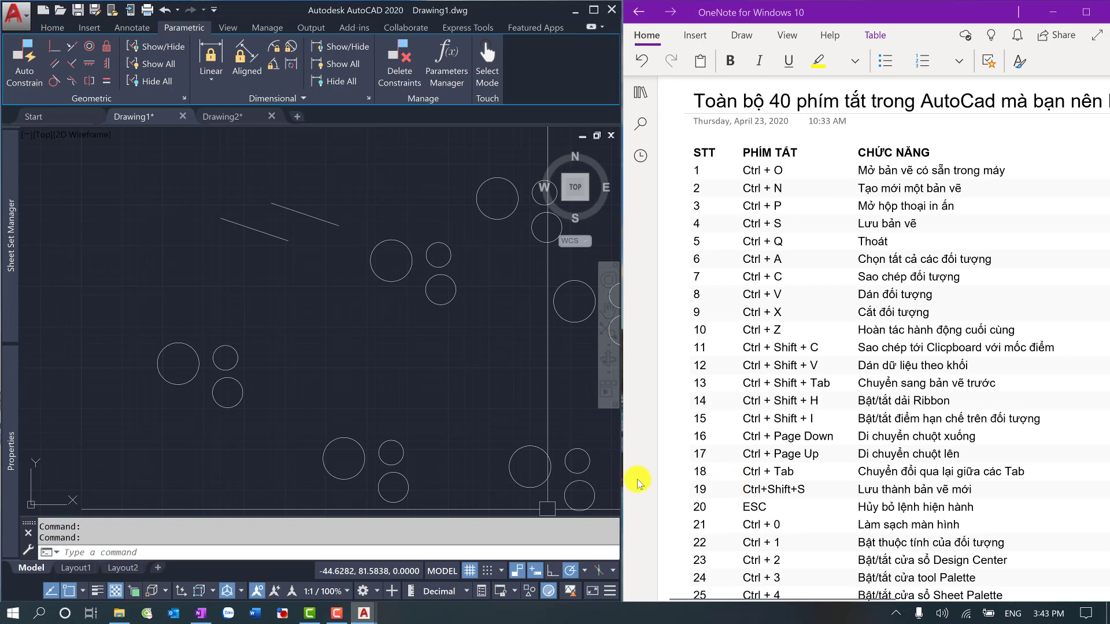
{"action": "scroll", "coordinate": [322, 302], "scroll_direction": "down", "scroll_amount": 2}
{"action": "scroll", "coordinate": [319, 326], "scroll_direction": "down", "scroll_amount": 2}
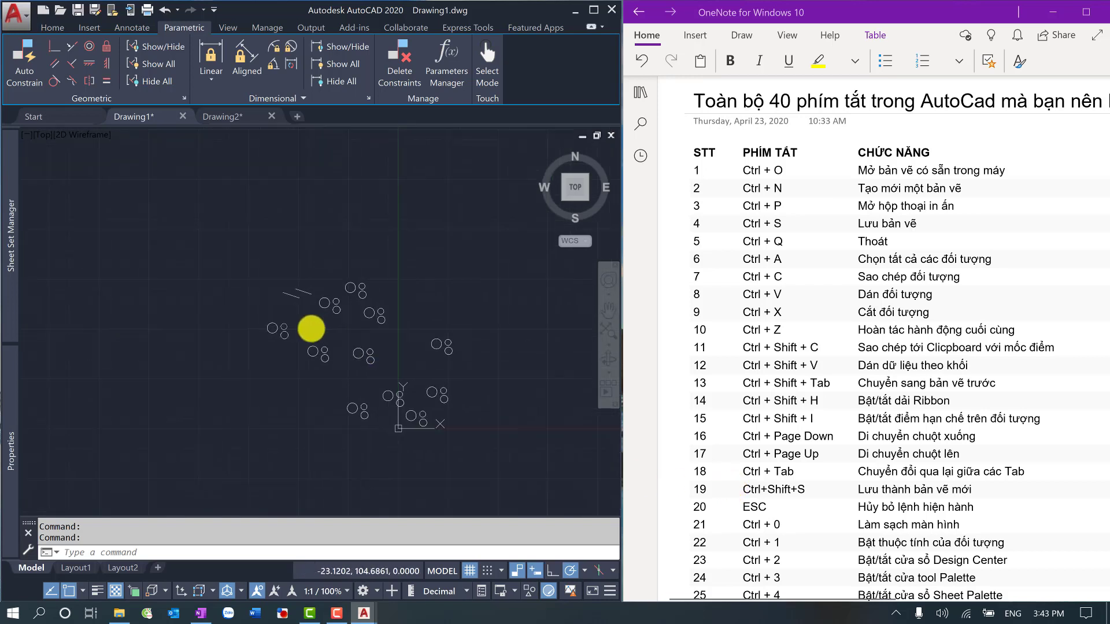
{"action": "scroll", "coordinate": [310, 324], "scroll_direction": "down", "scroll_amount": 2}
{"action": "scroll", "coordinate": [290, 380], "scroll_direction": "down", "scroll_amount": 2}
{"action": "left_click", "coordinate": [14, 14]}
{"action": "left_click", "coordinate": [536, 272]}
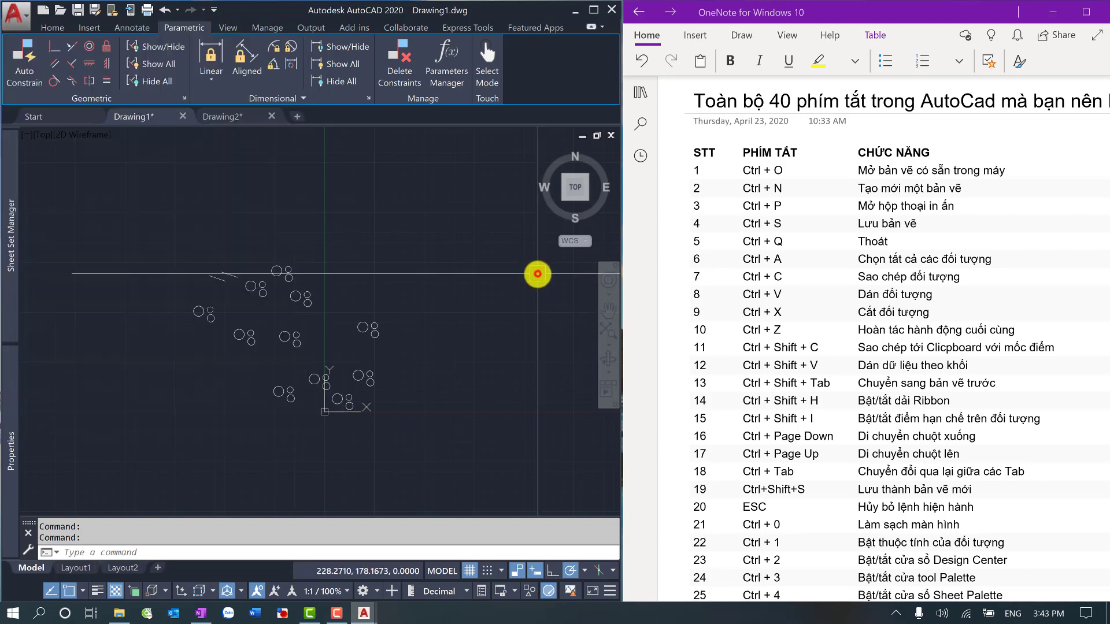
{"action": "left_click", "coordinate": [8, 23]}
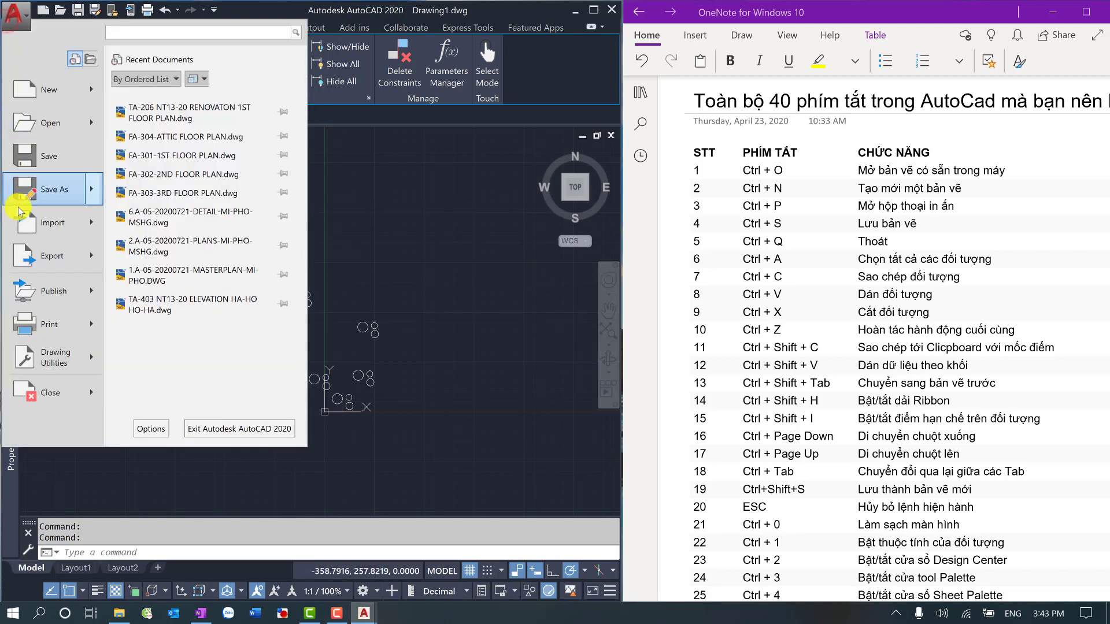
{"action": "mouse_move", "coordinate": [47, 189]}
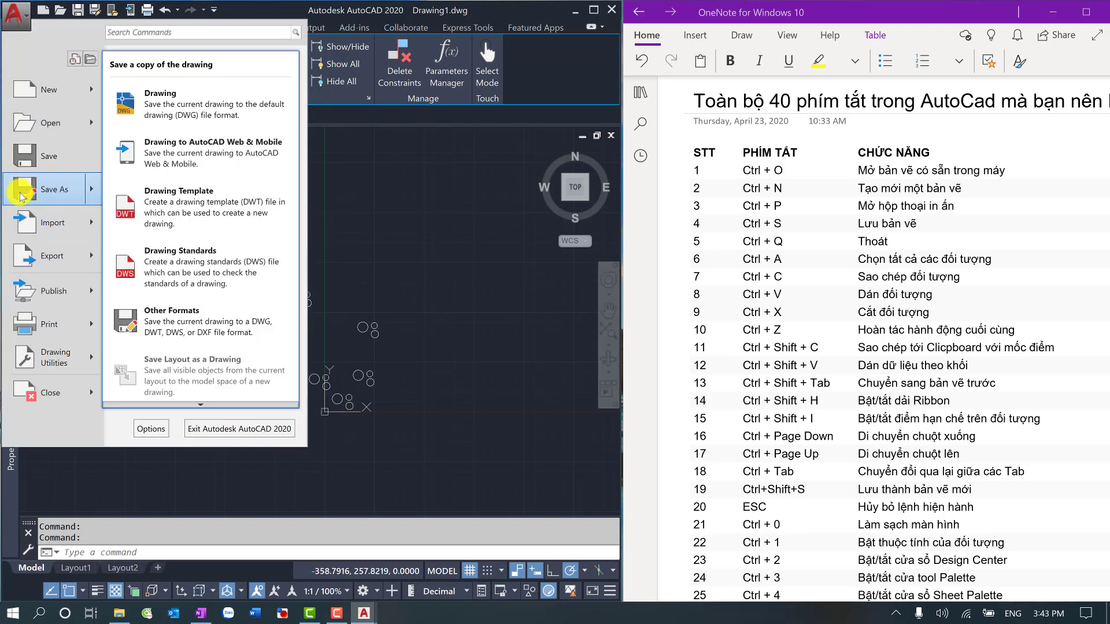
{"action": "left_click", "coordinate": [434, 239]}
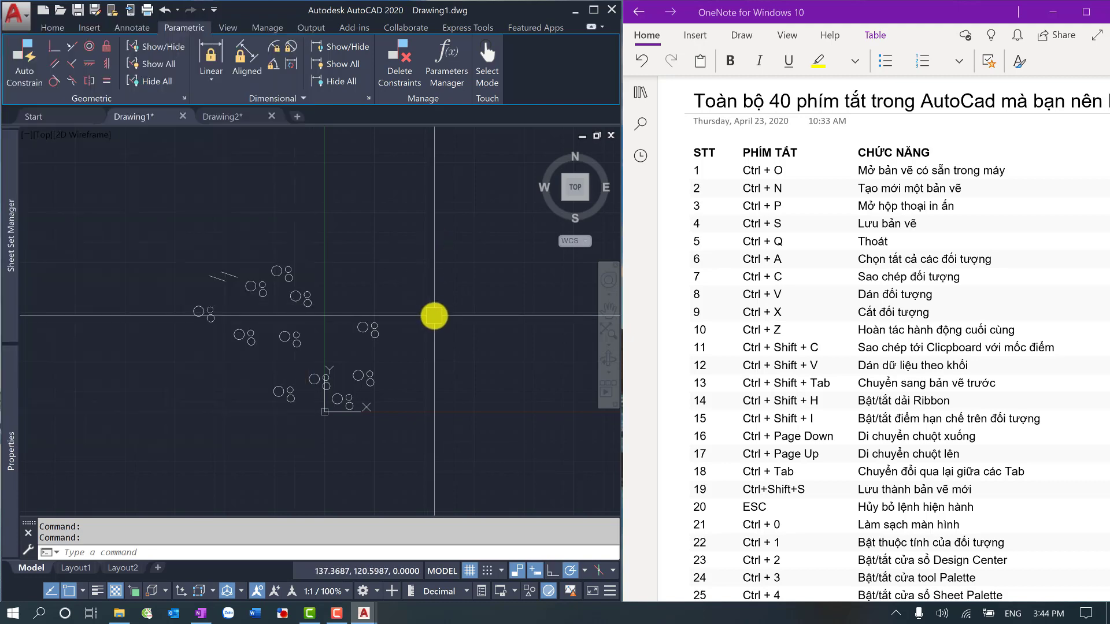
{"action": "key", "text": "ctrl+shift+s"}
{"action": "left_click", "coordinate": [440, 168]}
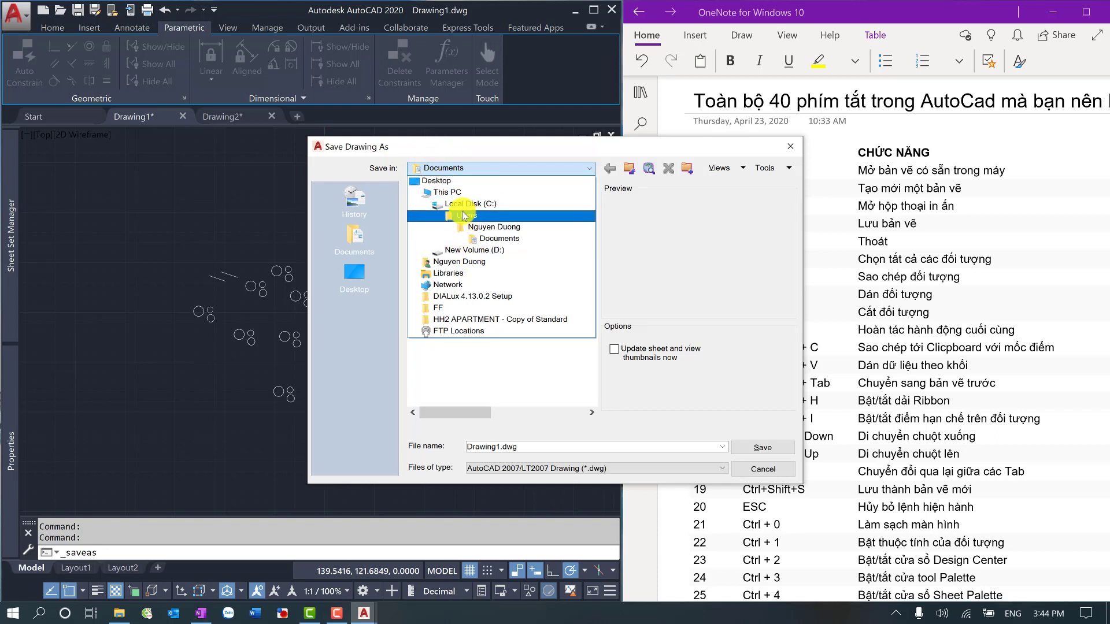
{"action": "left_click", "coordinate": [766, 473]}
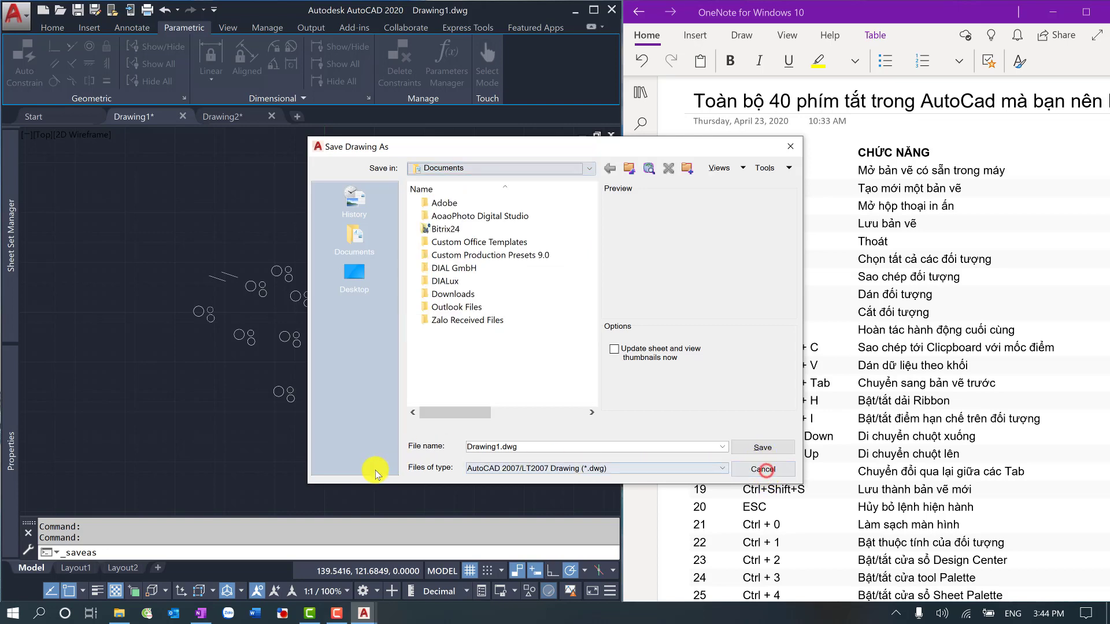
{"action": "left_click", "coordinate": [197, 332]}
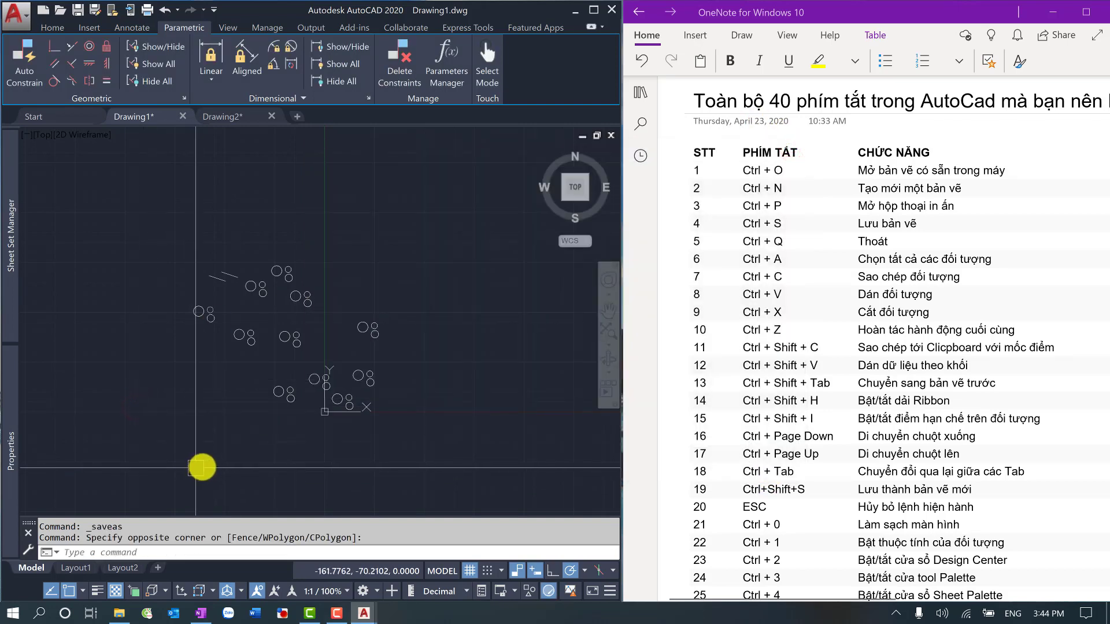
{"action": "key", "text": "ctrl+shift+s"}
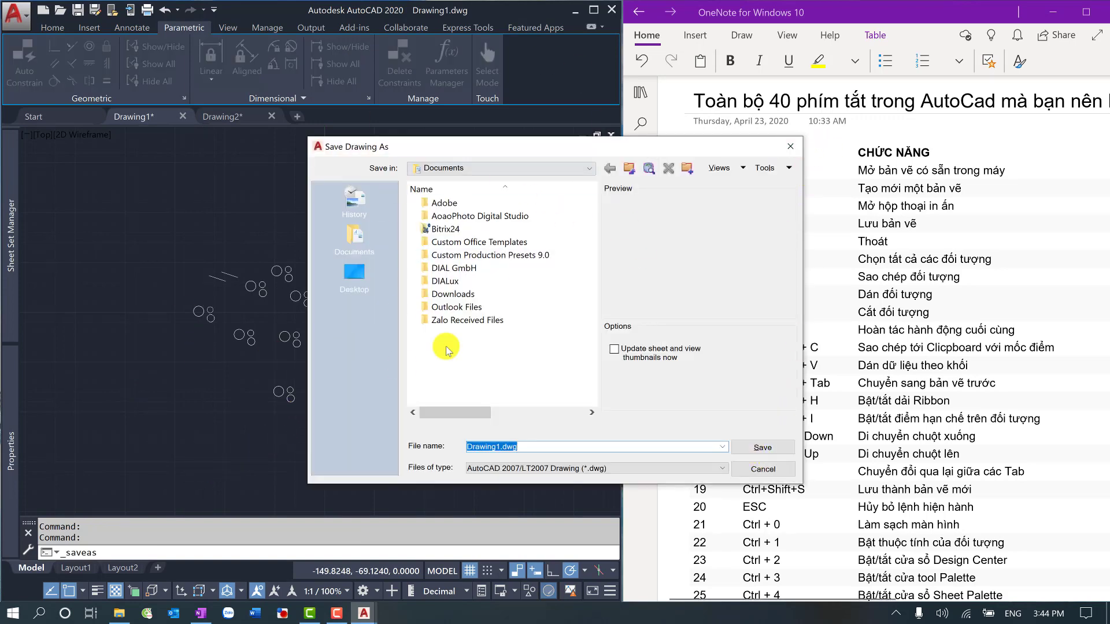
{"action": "left_click", "coordinate": [791, 146]}
{"action": "scroll", "coordinate": [735, 412], "scroll_direction": "down", "scroll_amount": 3}
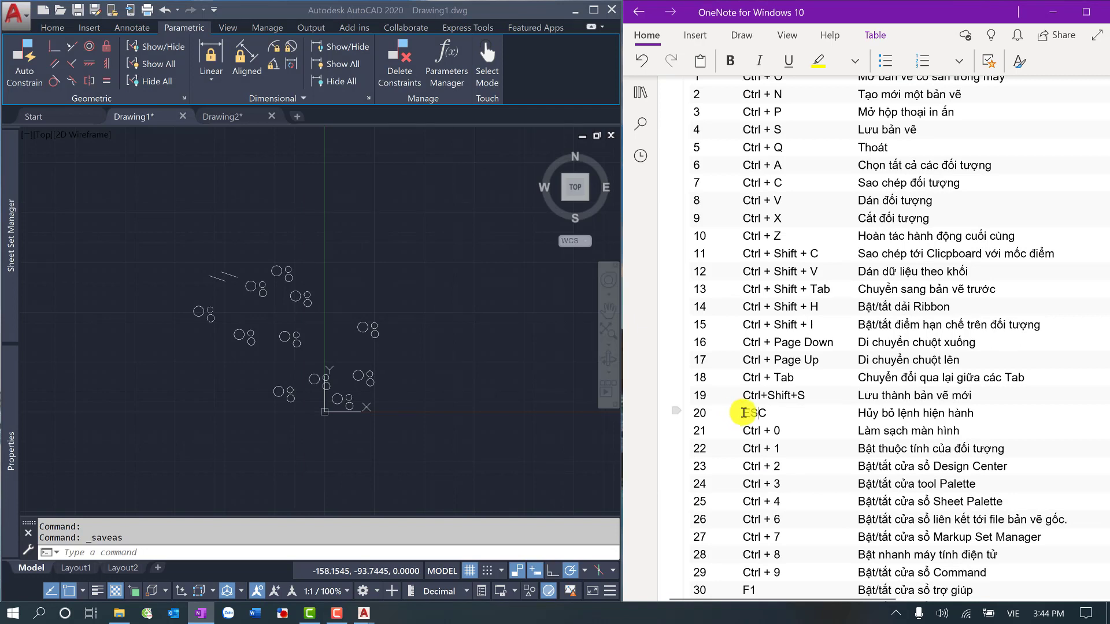
{"action": "left_click", "coordinate": [996, 415]}
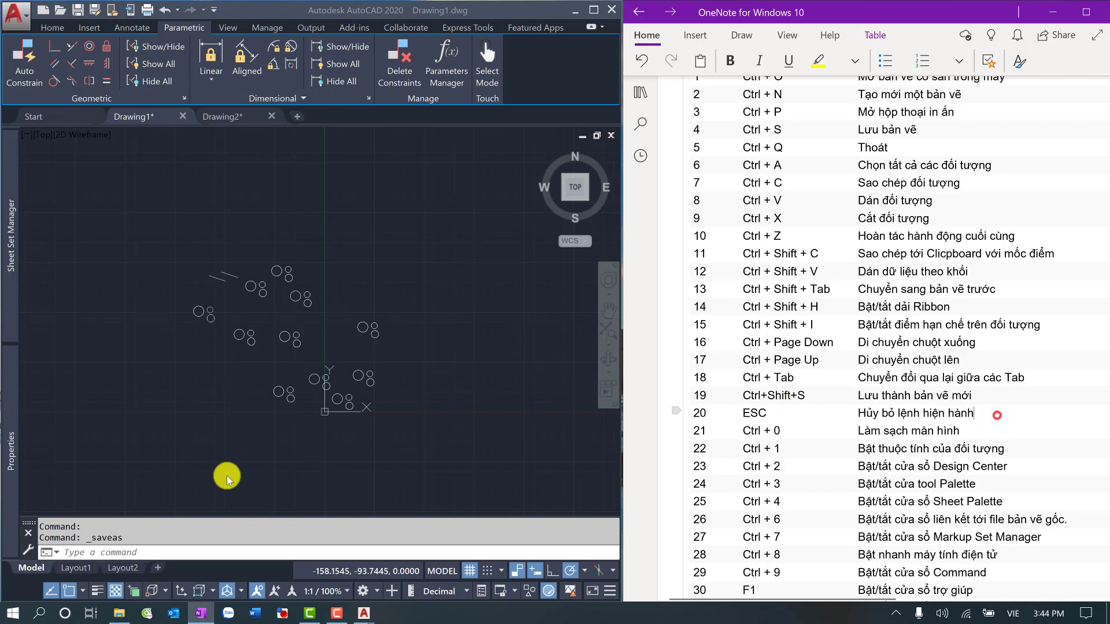
Draw a zigzag polyline right of the circles, ending it with the right-click Cancel option
{"action": "left_click", "coordinate": [419, 433]}
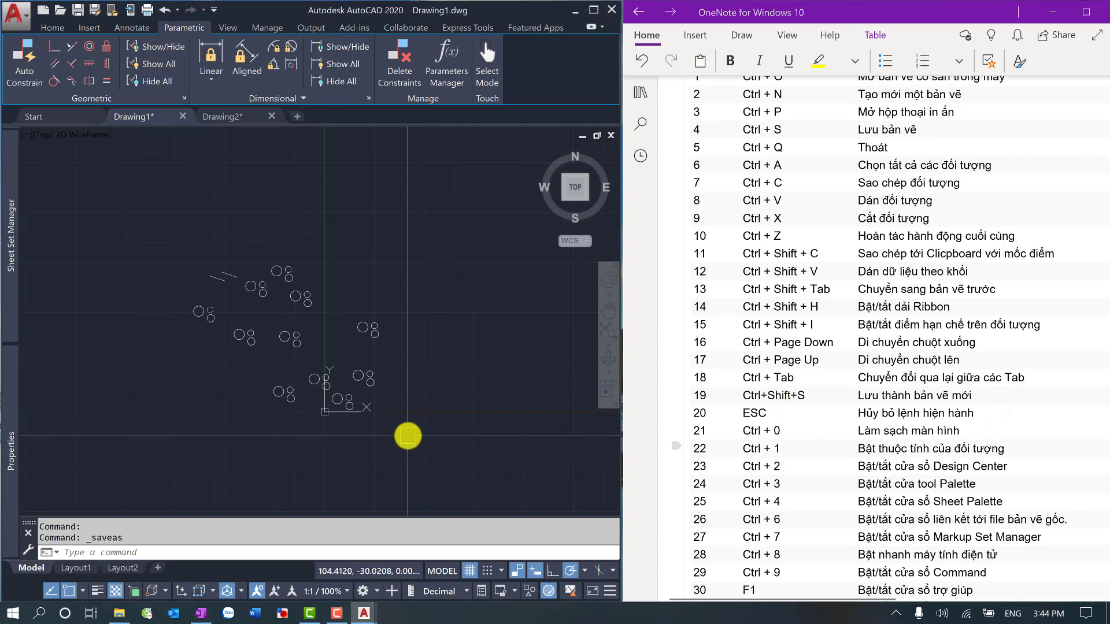
{"action": "type", "text": "2"}
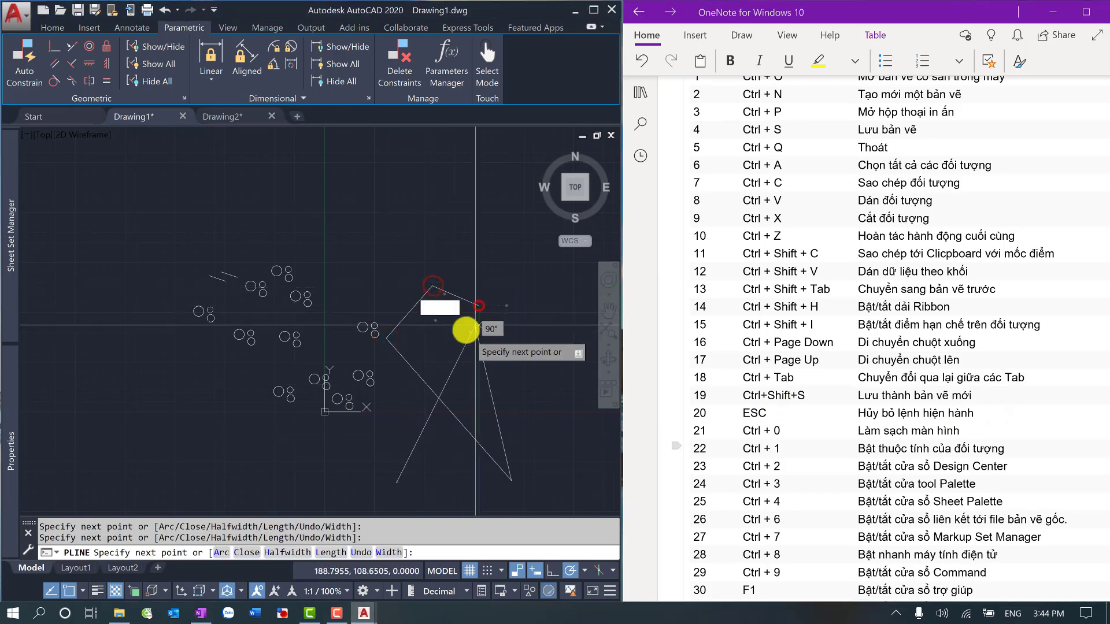
{"action": "right_click", "coordinate": [480, 252]}
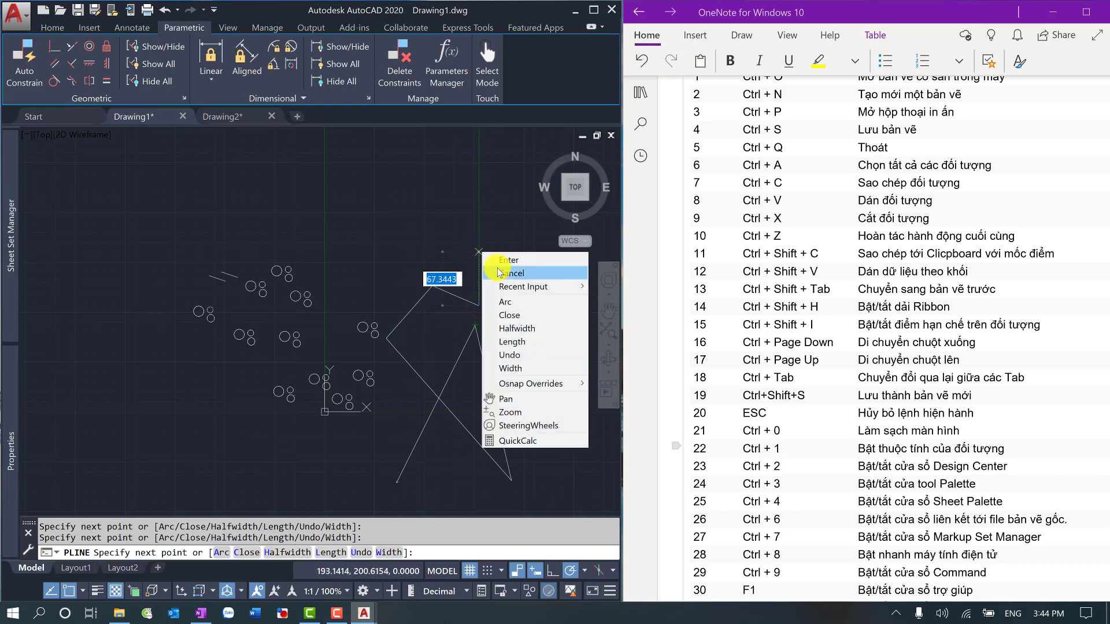
{"action": "left_click", "coordinate": [497, 261]}
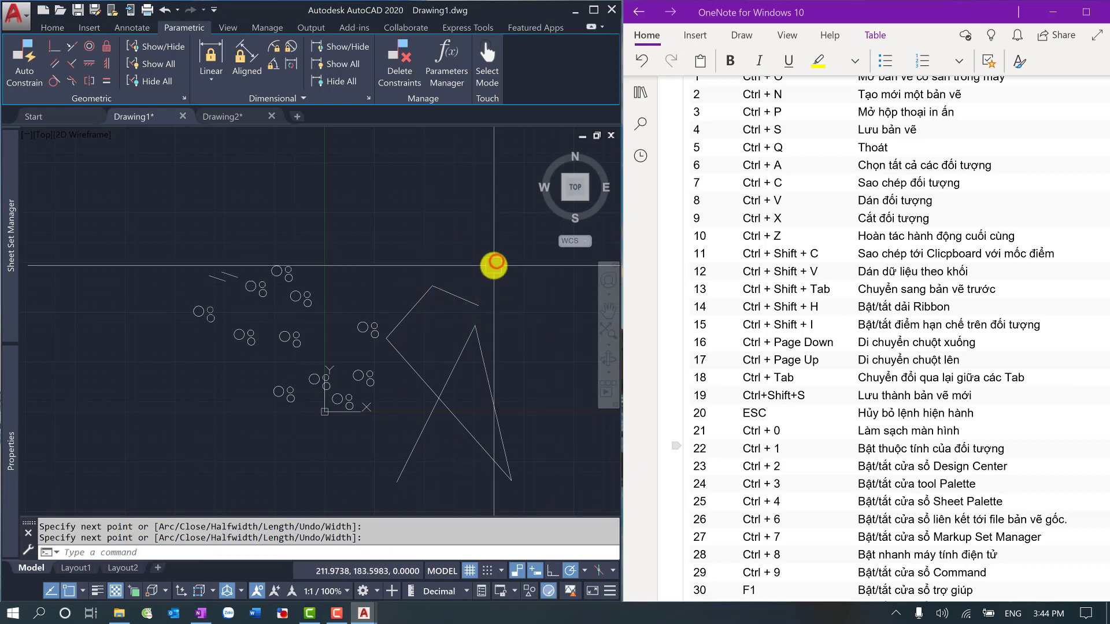
Draw a long slanted polyline line on the left side of the drawing
{"action": "type", "text": "2"}
{"action": "key", "text": "Return"}
{"action": "left_click", "coordinate": [96, 498]}
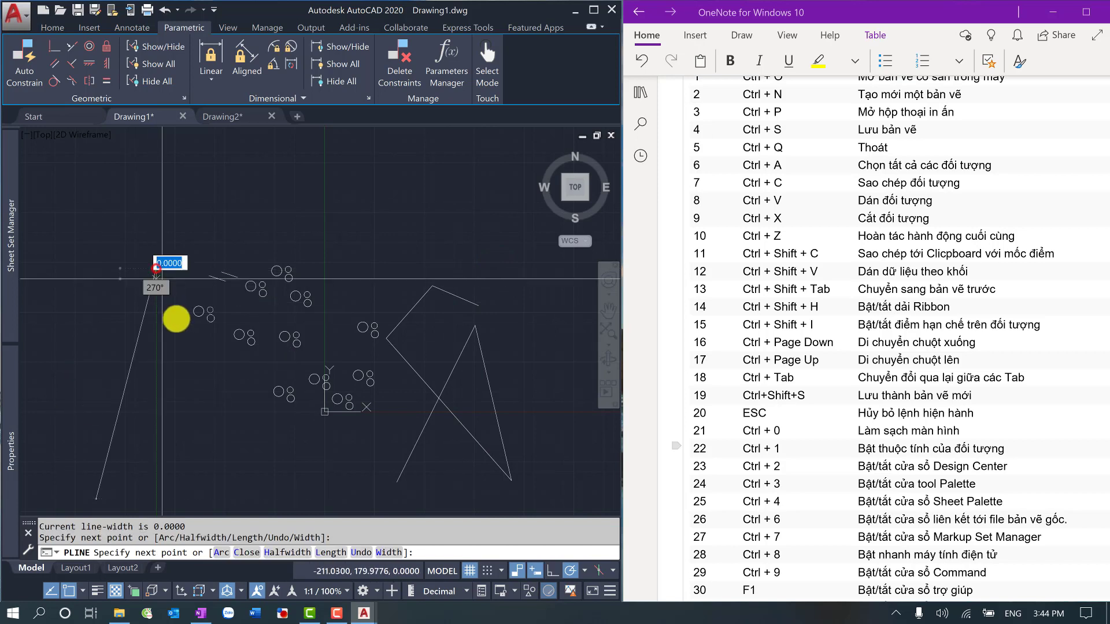
{"action": "left_click", "coordinate": [155, 269]}
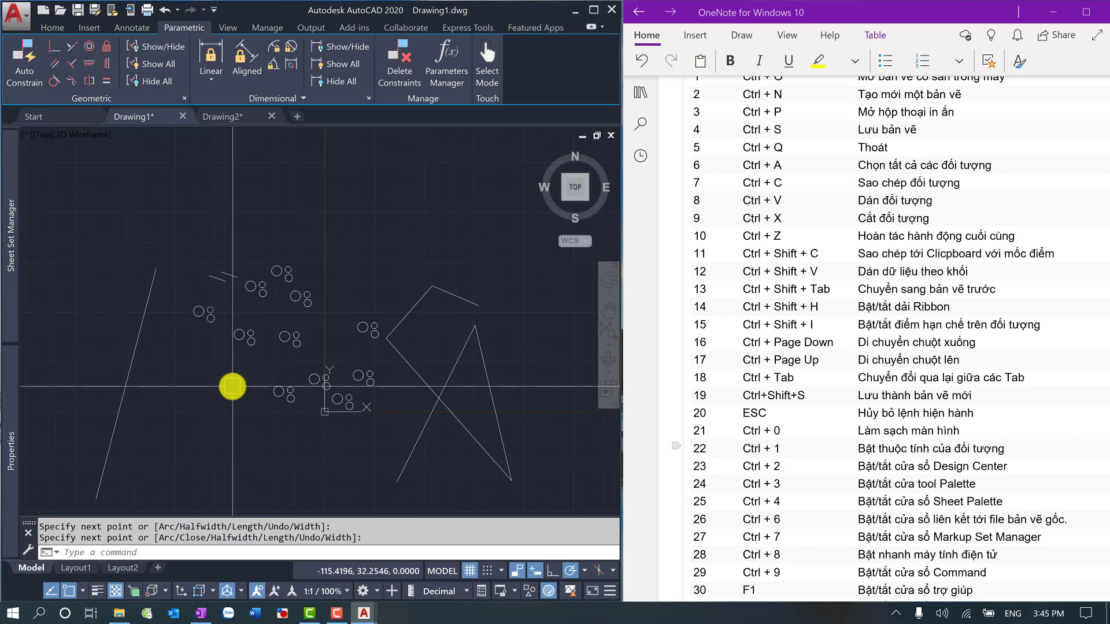
Draw a short slanted polyline line below the circles
{"action": "middle_click_drag", "start_coordinate": [421, 384], "coordinate": [285, 354]}
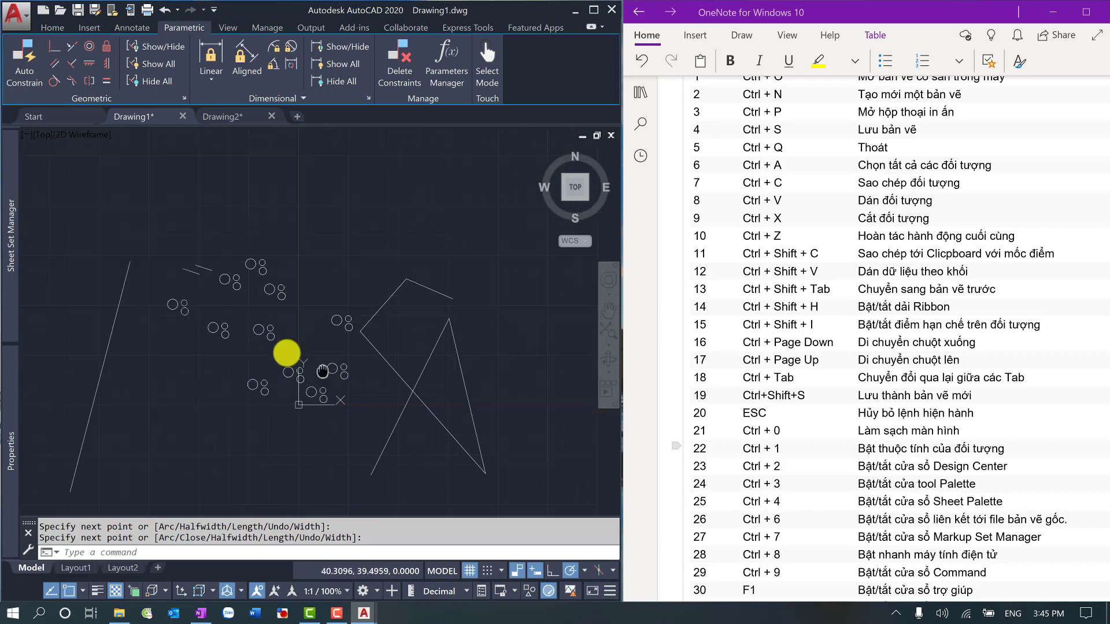
{"action": "middle_click_drag", "start_coordinate": [440, 367], "coordinate": [255, 421]}
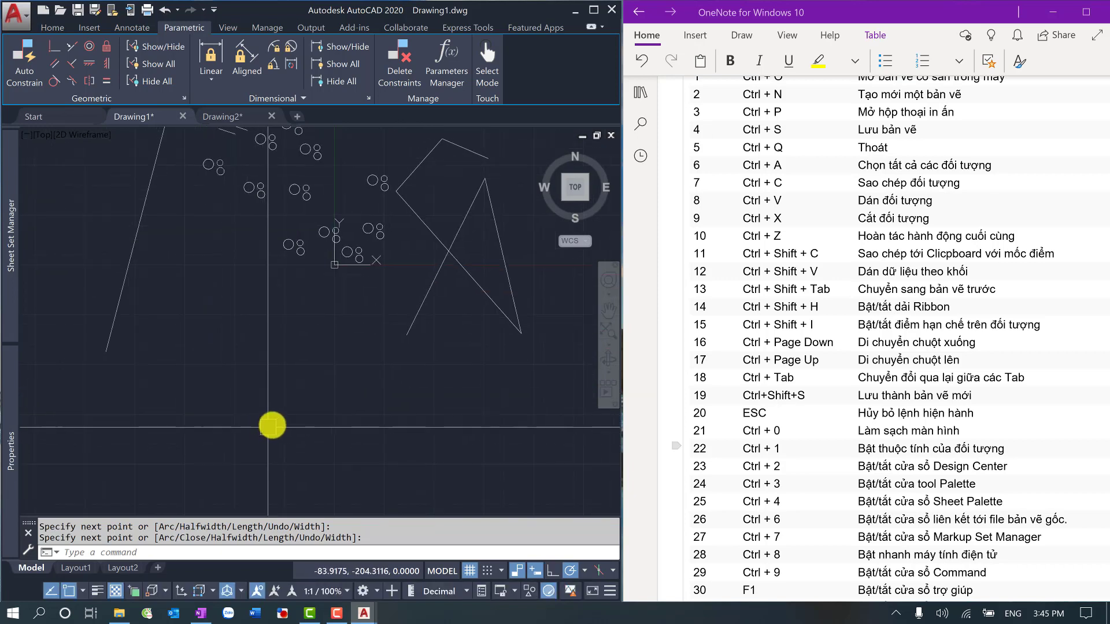
{"action": "key", "text": "space"}
{"action": "key", "text": "space"}
{"action": "left_click", "coordinate": [262, 377]}
{"action": "left_click", "coordinate": [273, 342]}
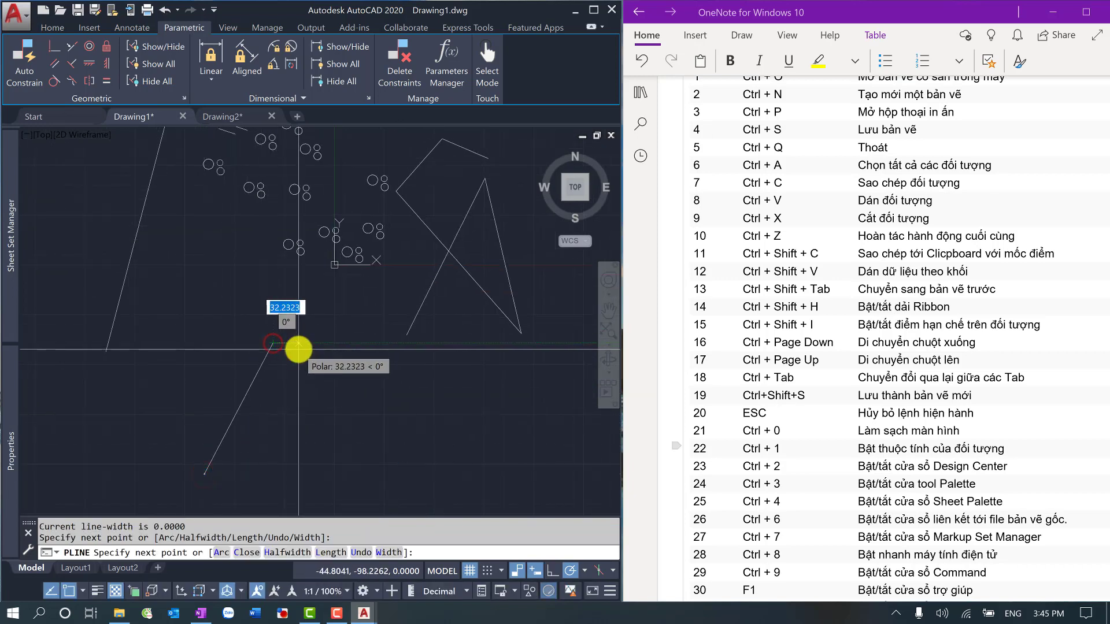
{"action": "right_click", "coordinate": [299, 346]}
{"action": "left_click", "coordinate": [312, 359]}
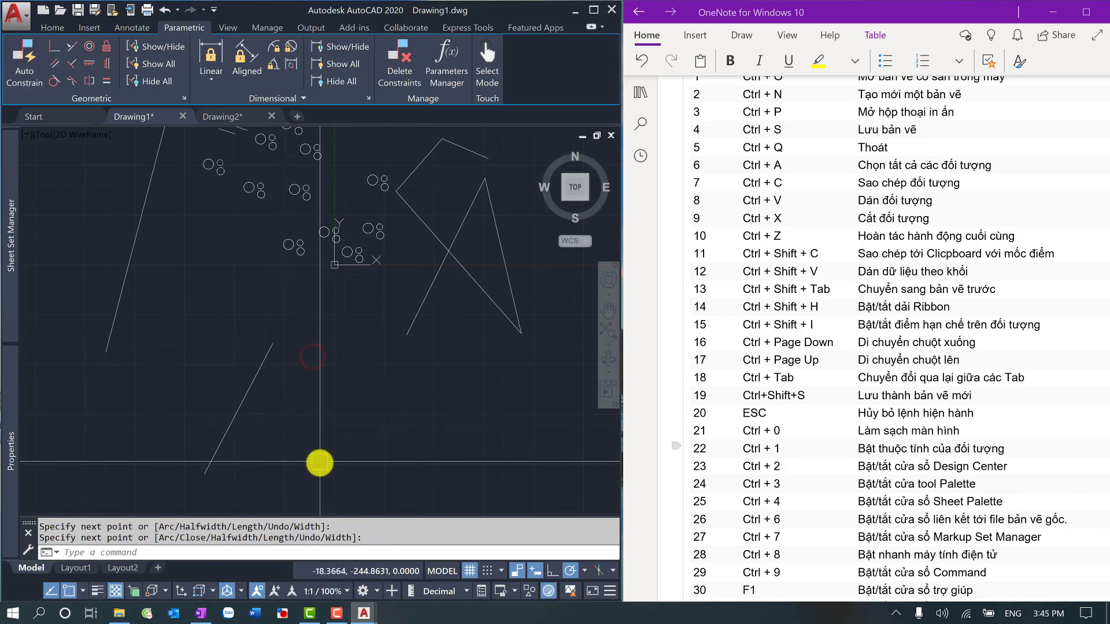
Draw a second, longer slanted polyline line further down
{"action": "key", "text": "space"}
{"action": "left_click", "coordinate": [315, 486]}
{"action": "left_click", "coordinate": [375, 363]}
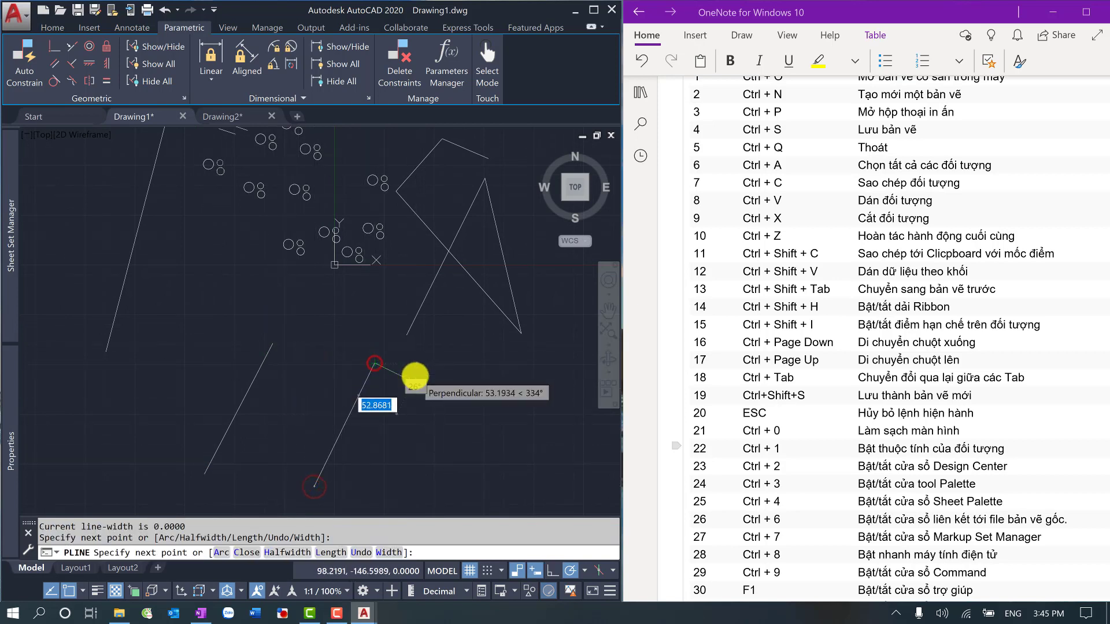
{"action": "right_click", "coordinate": [374, 363]}
{"action": "middle_click_drag", "start_coordinate": [204, 287], "coordinate": [231, 312]}
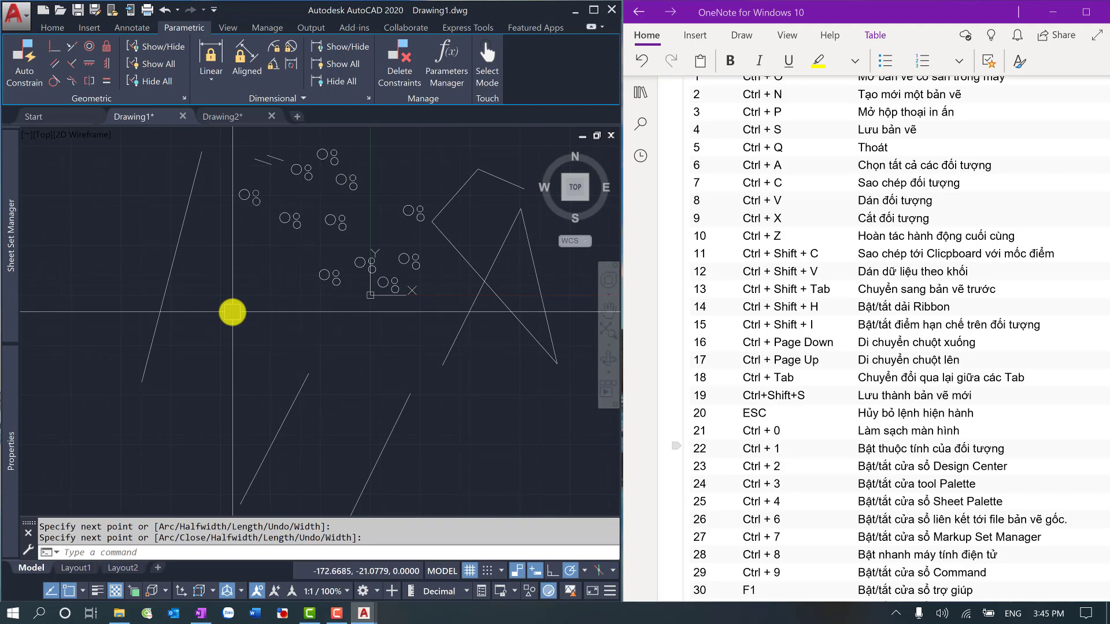
{"action": "scroll", "coordinate": [674, 439], "scroll_direction": "down", "scroll_amount": 2}
{"action": "left_click", "coordinate": [717, 335]}
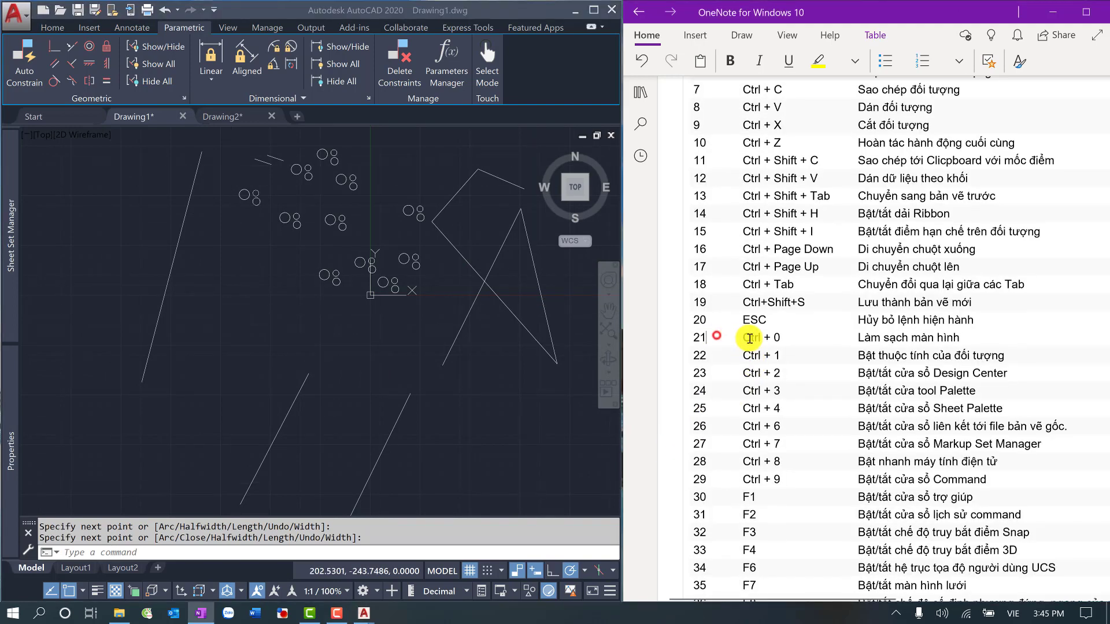
{"action": "left_click", "coordinate": [748, 338]}
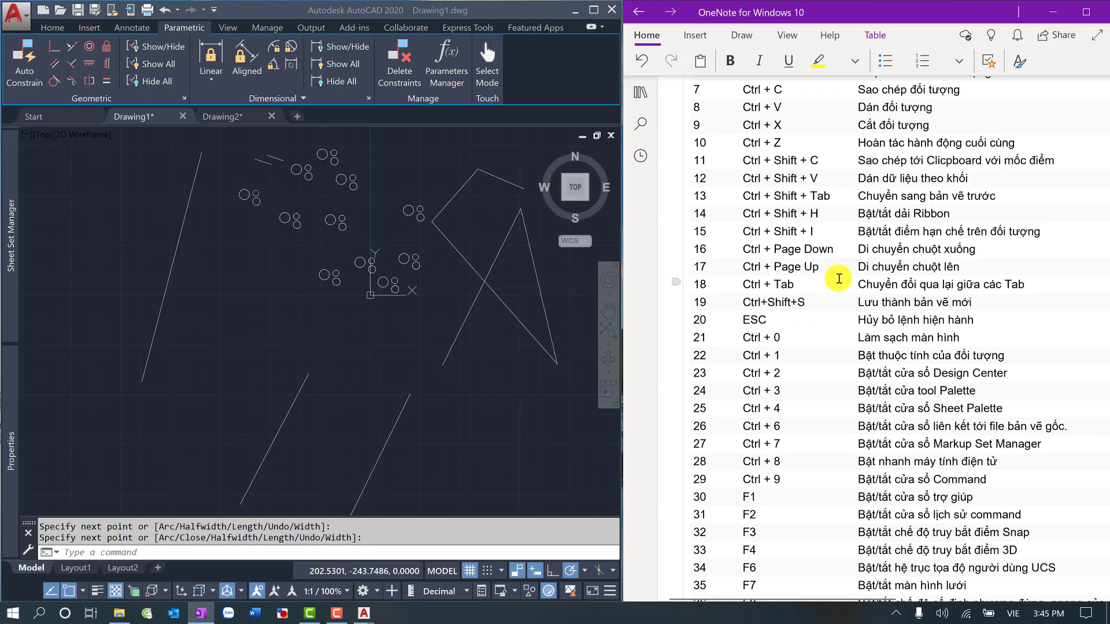
{"action": "scroll", "coordinate": [850, 276], "scroll_direction": "up", "scroll_amount": 2}
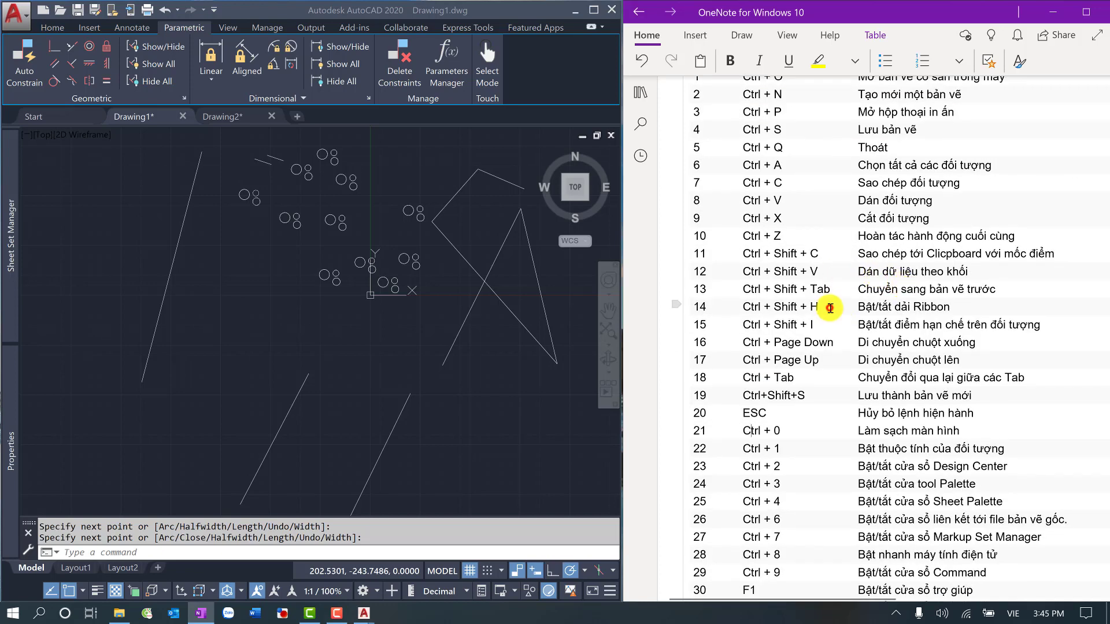
{"action": "scroll", "coordinate": [827, 382], "scroll_direction": "down", "scroll_amount": 2}
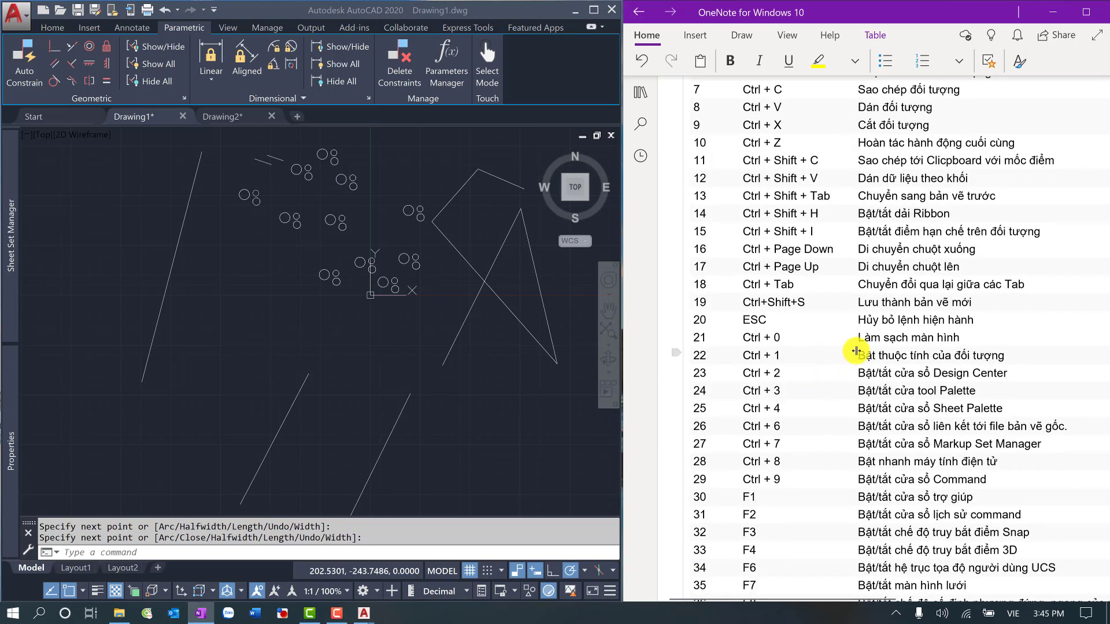
{"action": "left_click", "coordinate": [298, 368]}
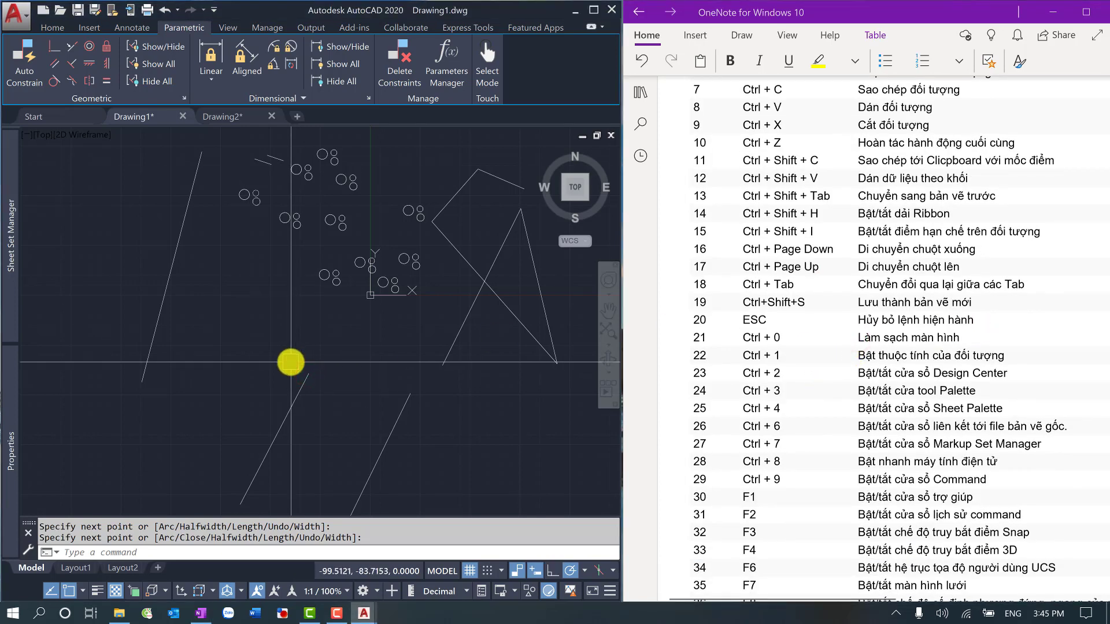
{"action": "key", "text": "ctrl+0"}
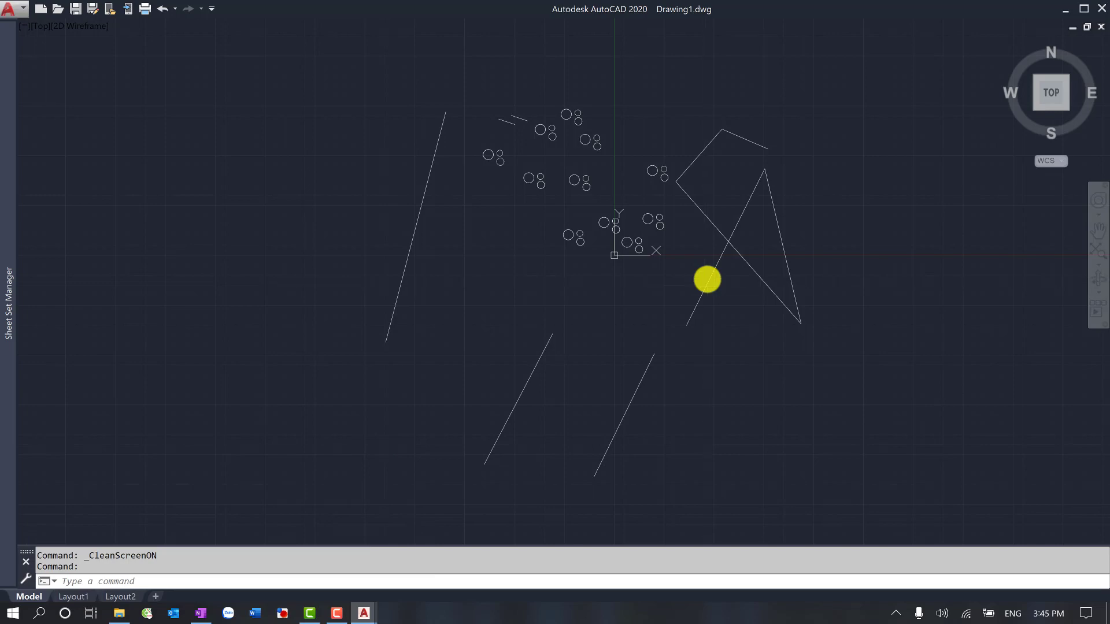
{"action": "key", "text": "ctrl+0"}
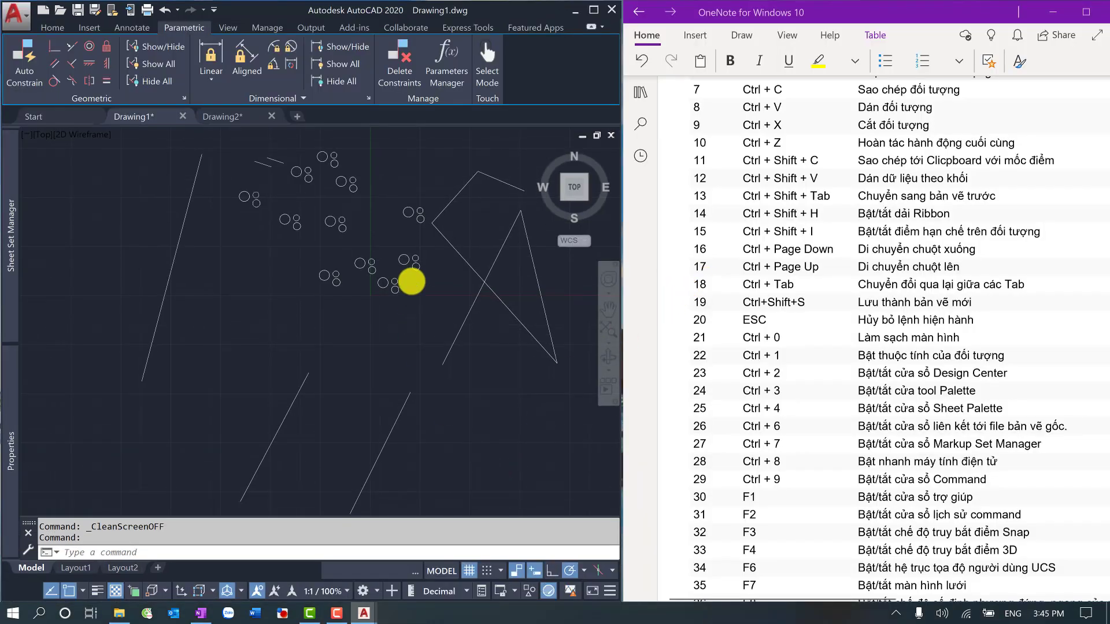
{"action": "left_click", "coordinate": [778, 355]}
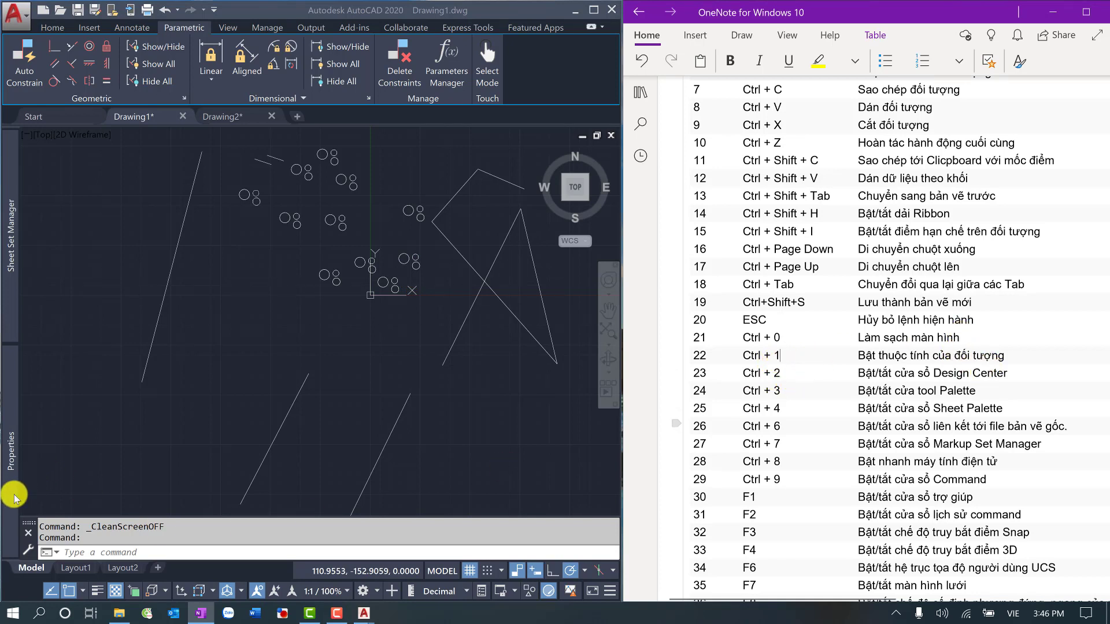
{"action": "left_click", "coordinate": [12, 457]}
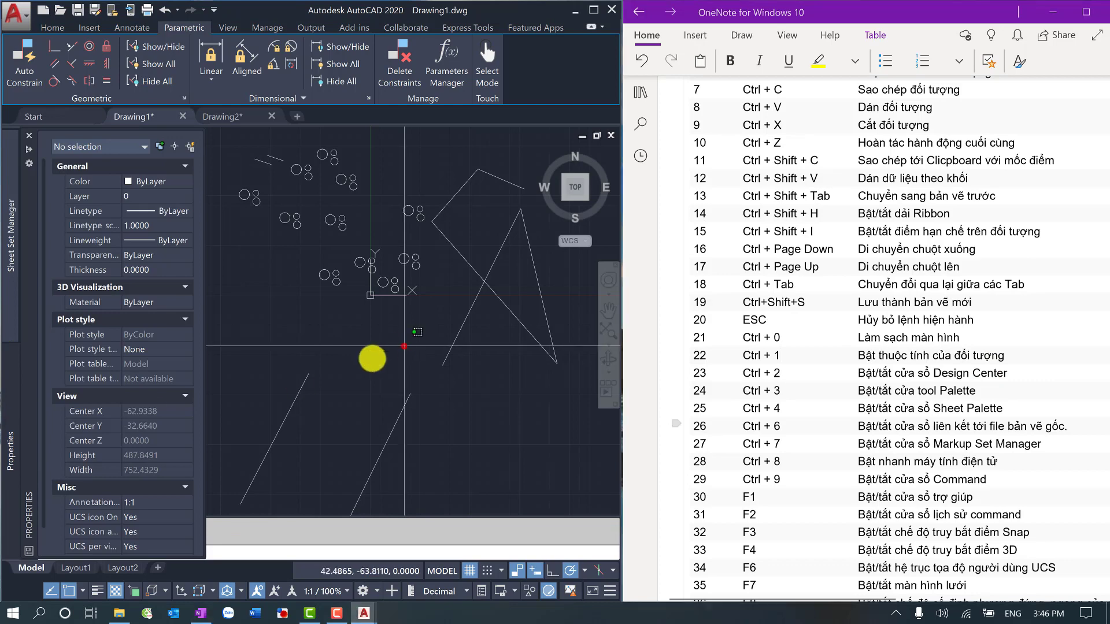
{"action": "left_click", "coordinate": [367, 355]}
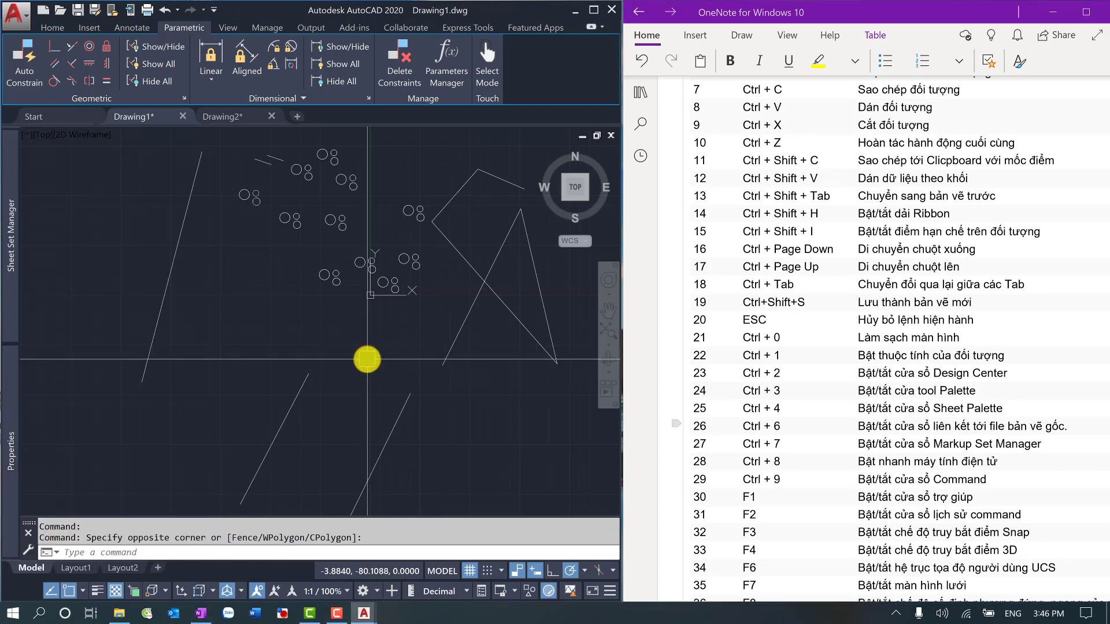
{"action": "key", "text": "ctrl+1"}
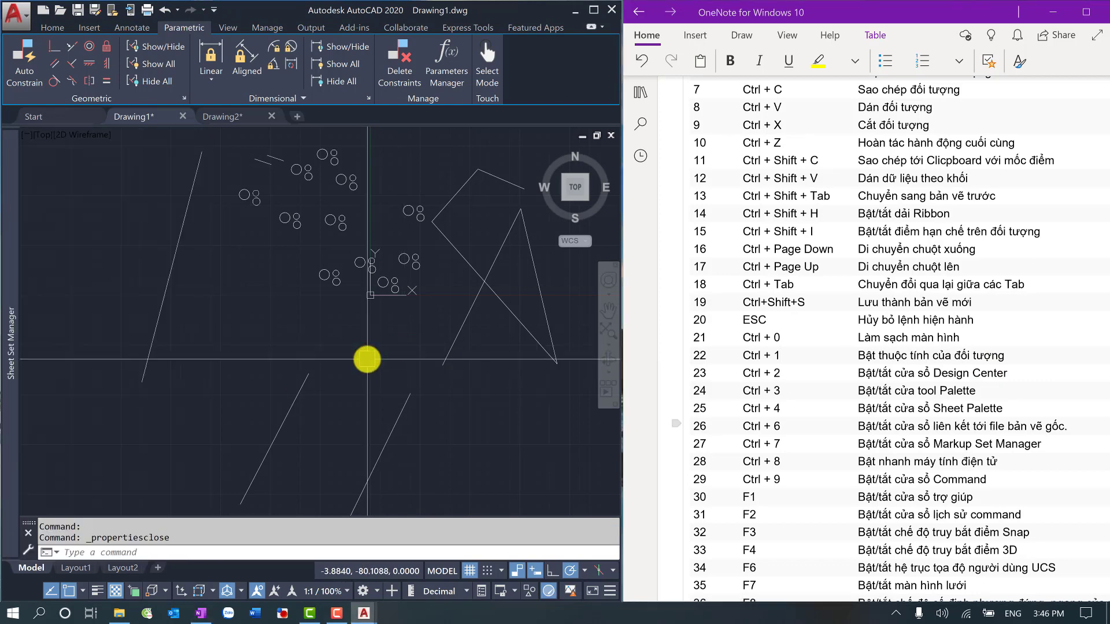
{"action": "key", "text": "ctrl+1"}
{"action": "left_click", "coordinate": [896, 377]}
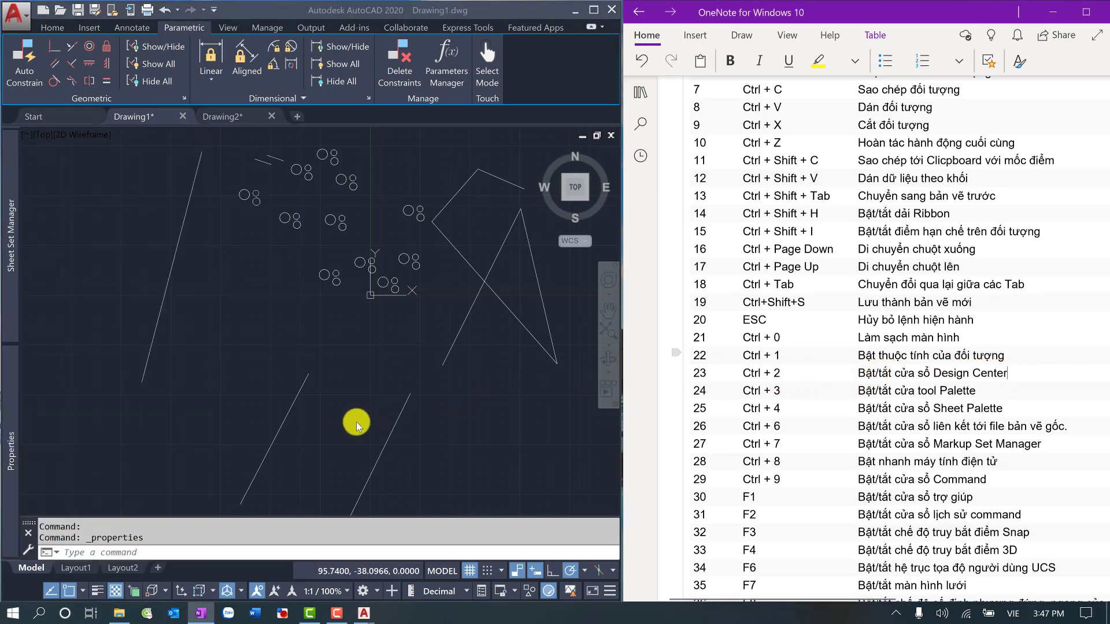
{"action": "left_click", "coordinate": [338, 430]}
{"action": "key", "text": "ctrl+2"}
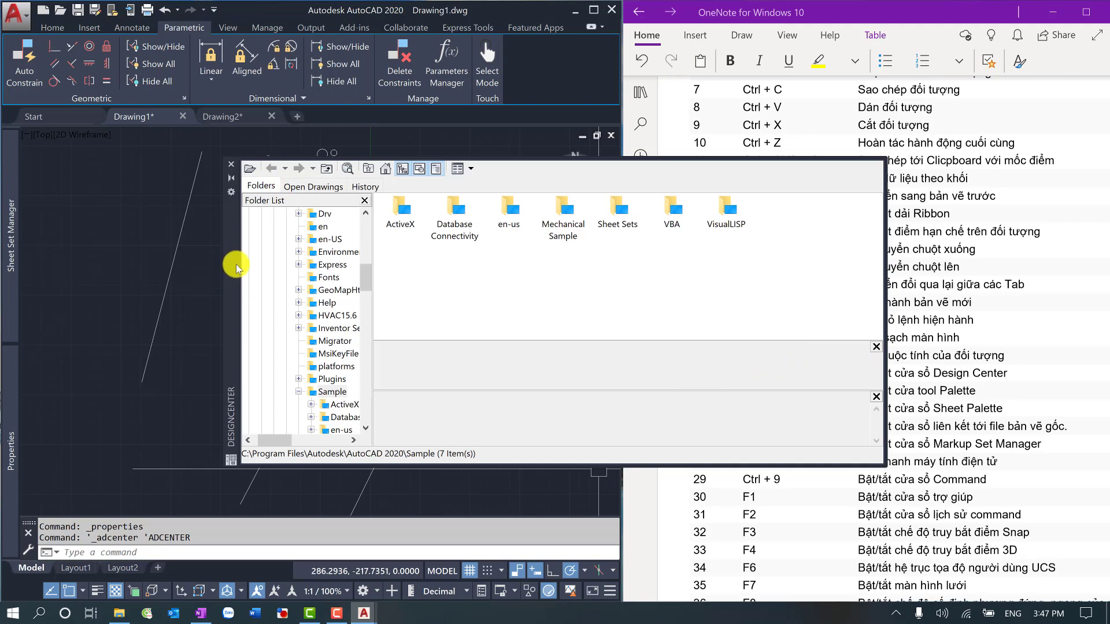
{"action": "key", "text": "ctrl+3"}
{"action": "left_click", "coordinate": [788, 463]}
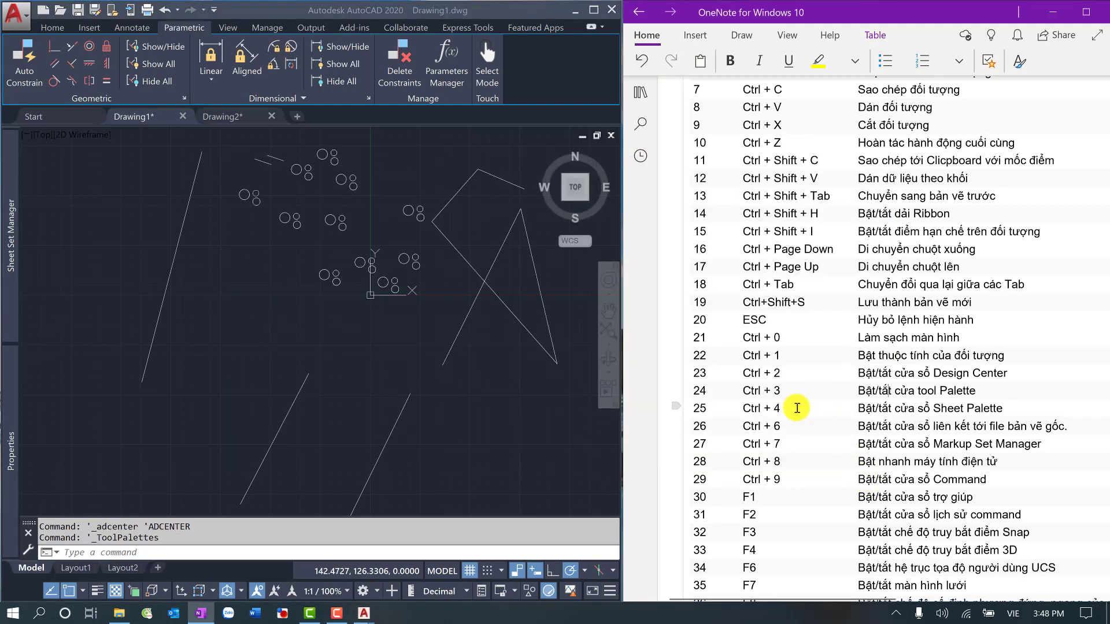
{"action": "left_click", "coordinate": [219, 405]}
{"action": "key", "text": "ctrl+3"}
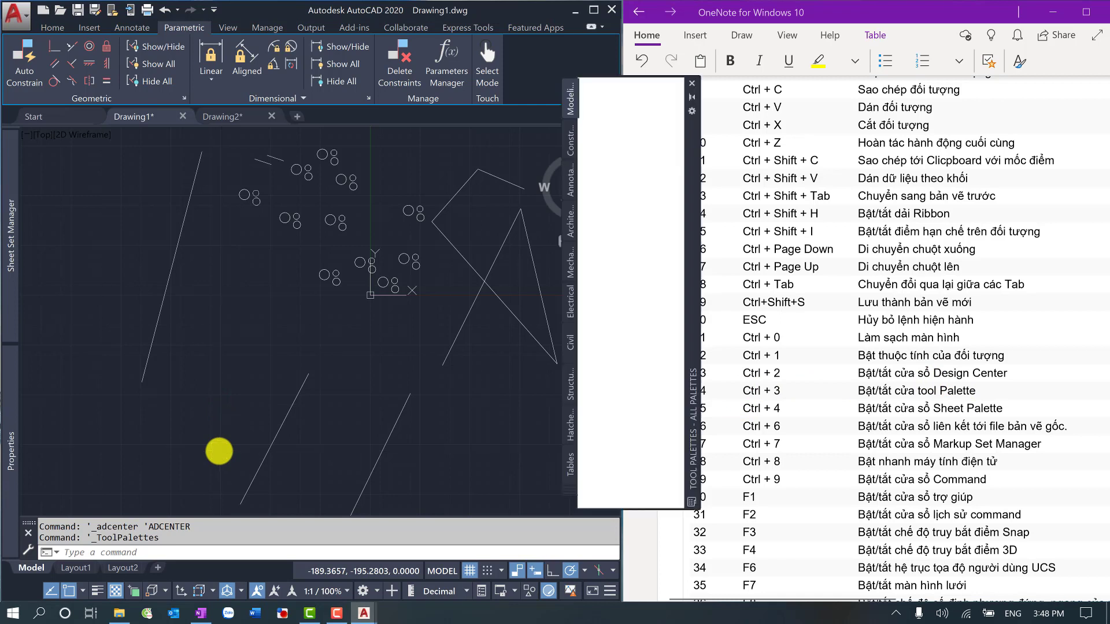
{"action": "left_click", "coordinate": [568, 151]}
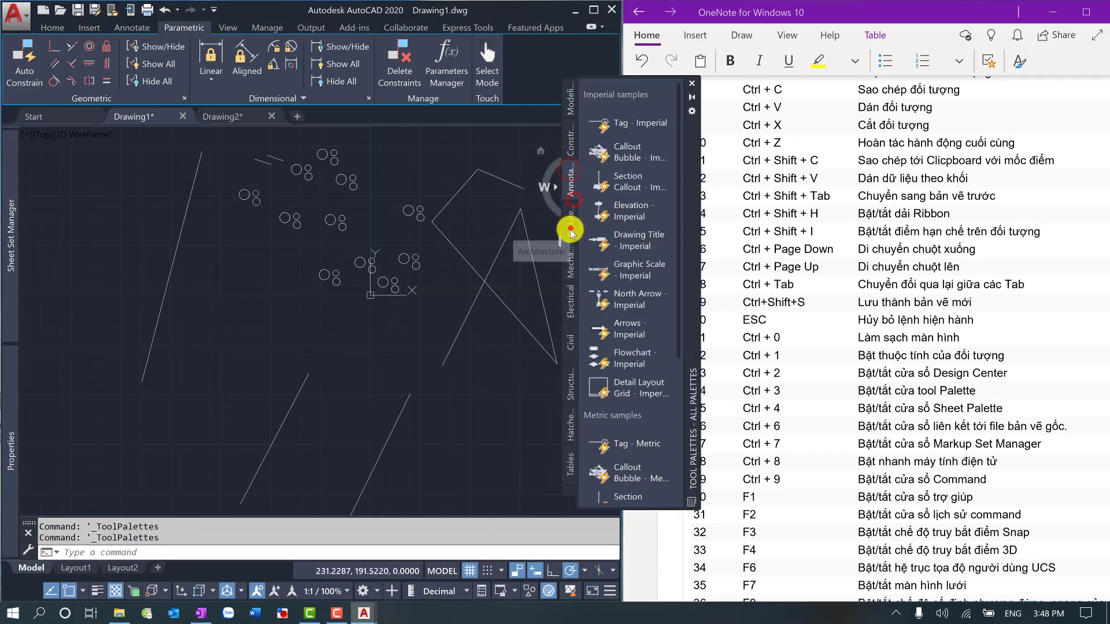
{"action": "left_click", "coordinate": [569, 385]}
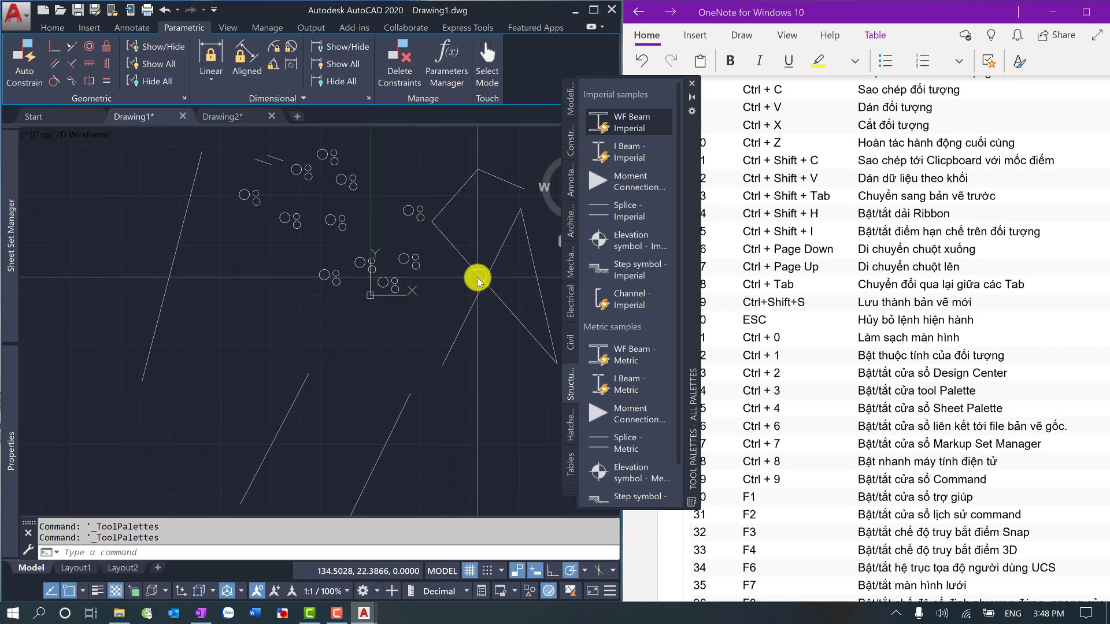
{"action": "key", "text": "ctrl+3"}
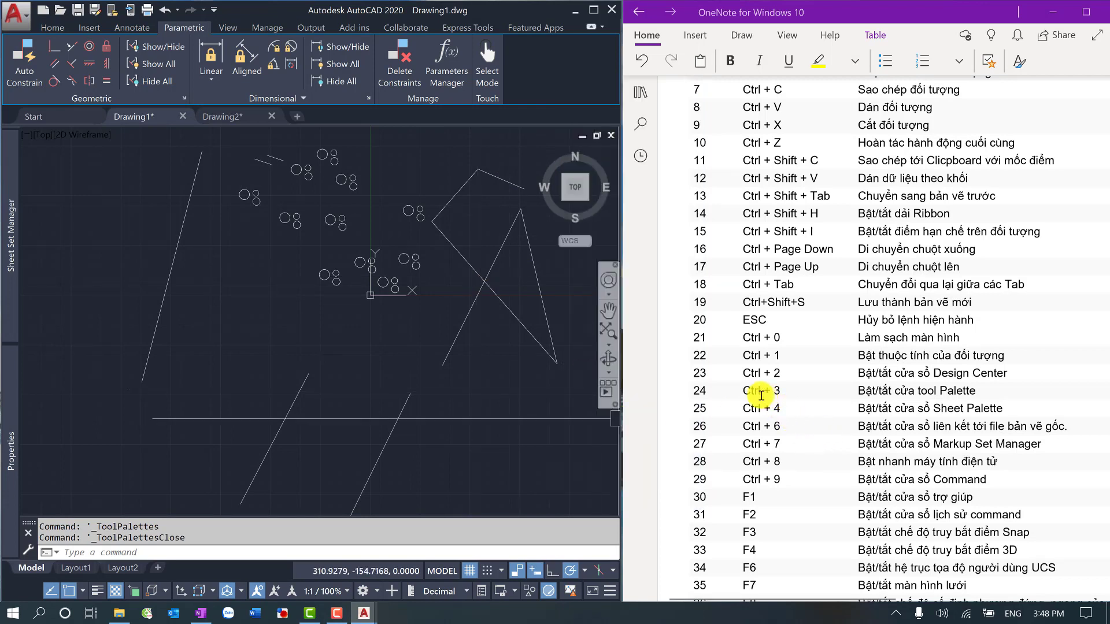
{"action": "left_click", "coordinate": [755, 409]}
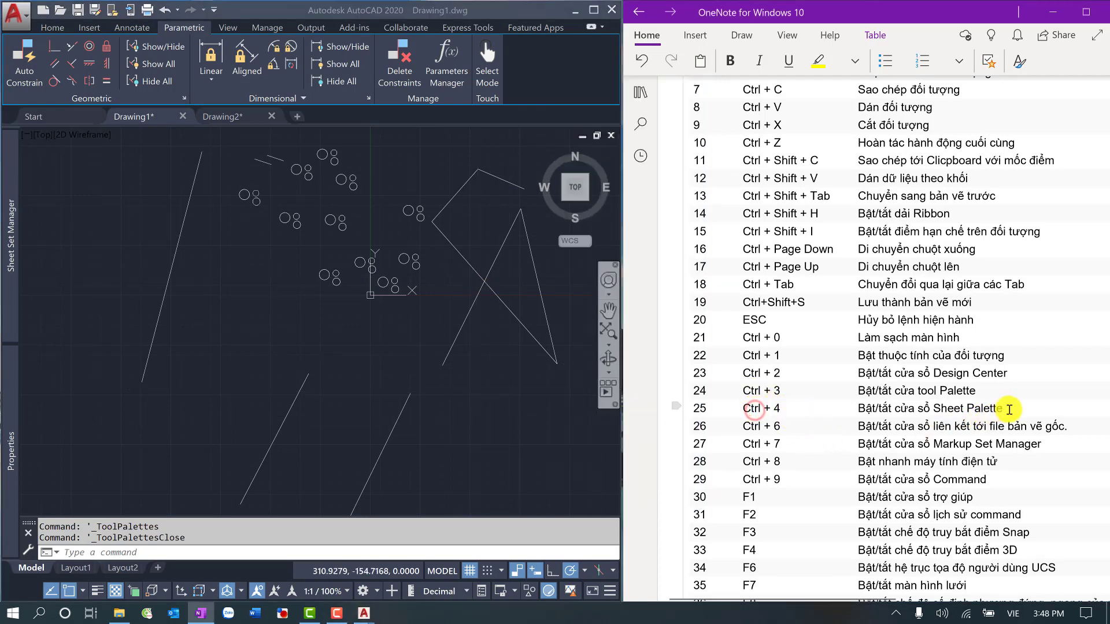
Select the Ctrl+4 Sheet Palette row in the OneNote shortcut list
{"action": "left_click_drag", "start_coordinate": [1015, 408], "coordinate": [846, 402]}
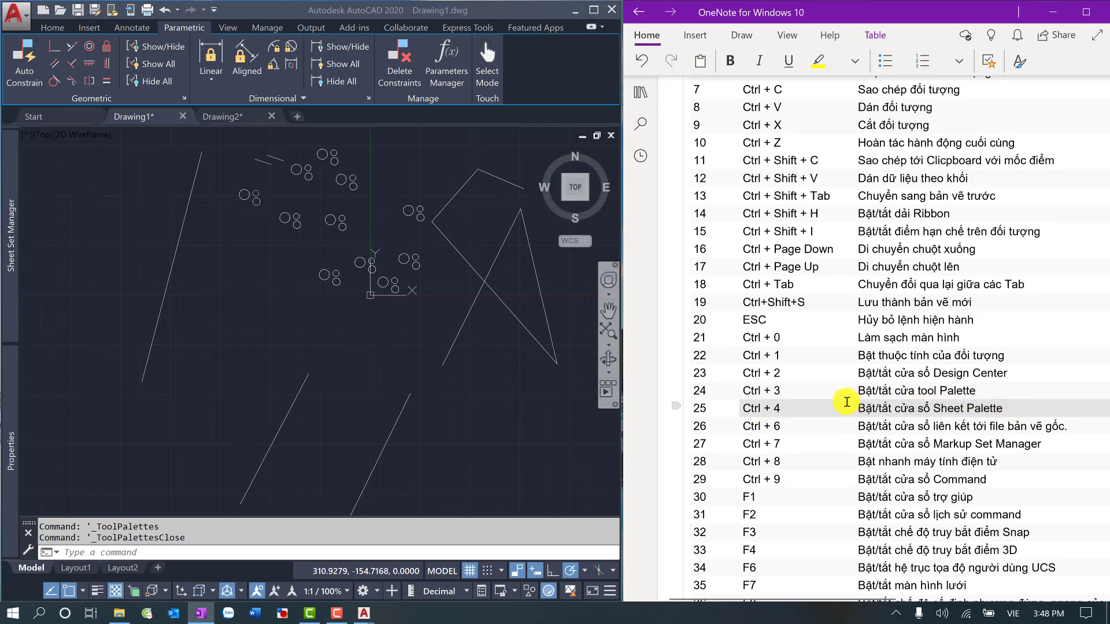
{"action": "left_click", "coordinate": [1021, 412]}
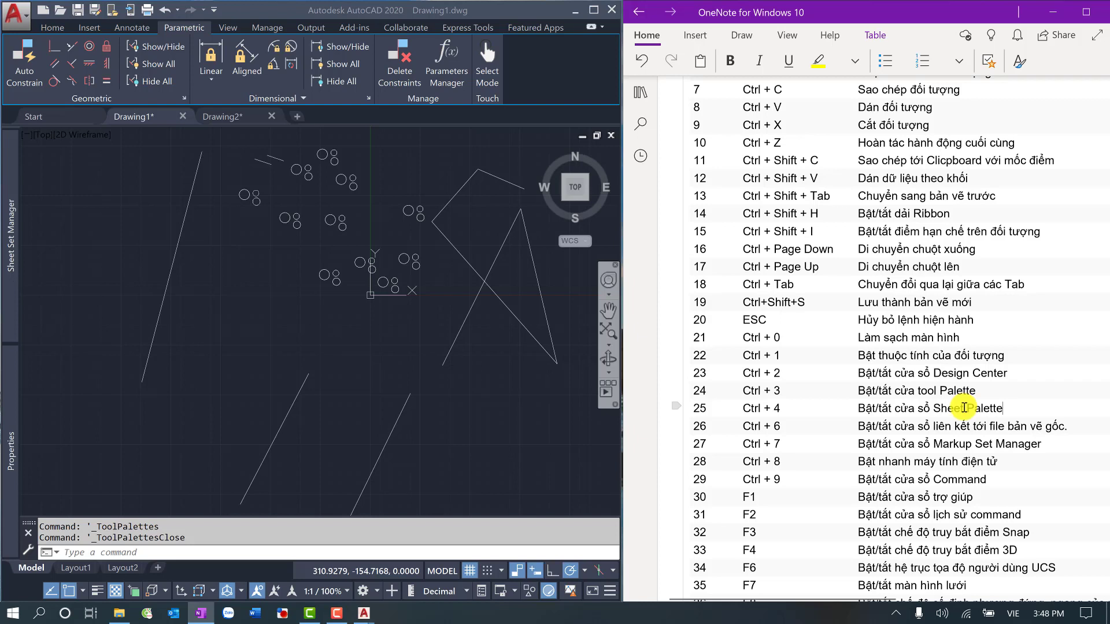
{"action": "left_click", "coordinate": [420, 449]}
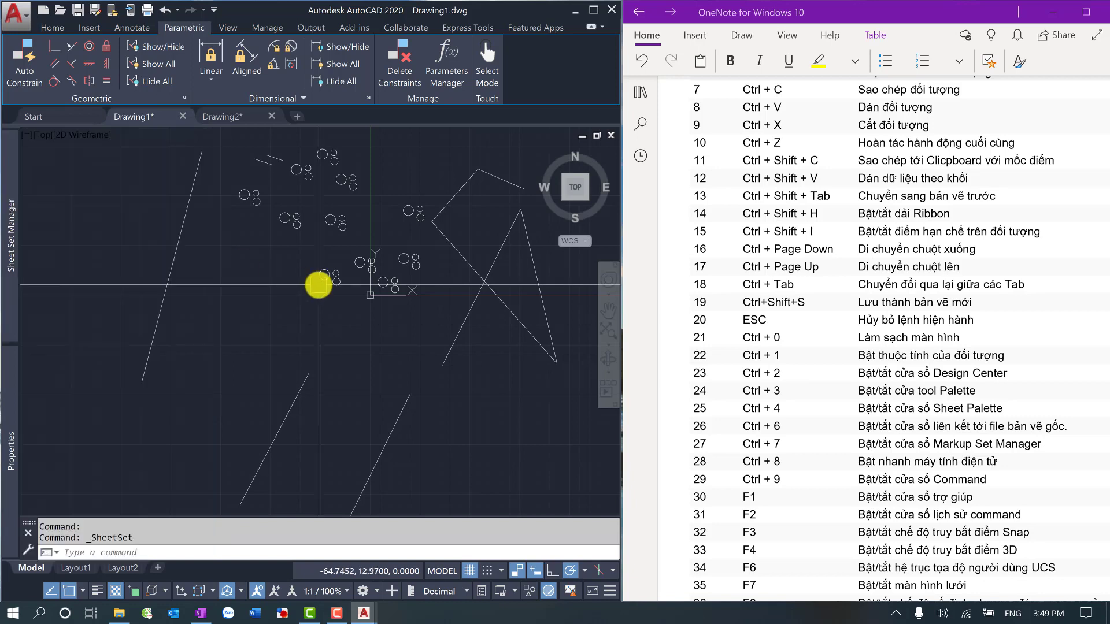
Hide and reopen the Sheet Set Manager with Ctrl+4, checking the OneNote list
{"action": "key", "text": "ctrl+4"}
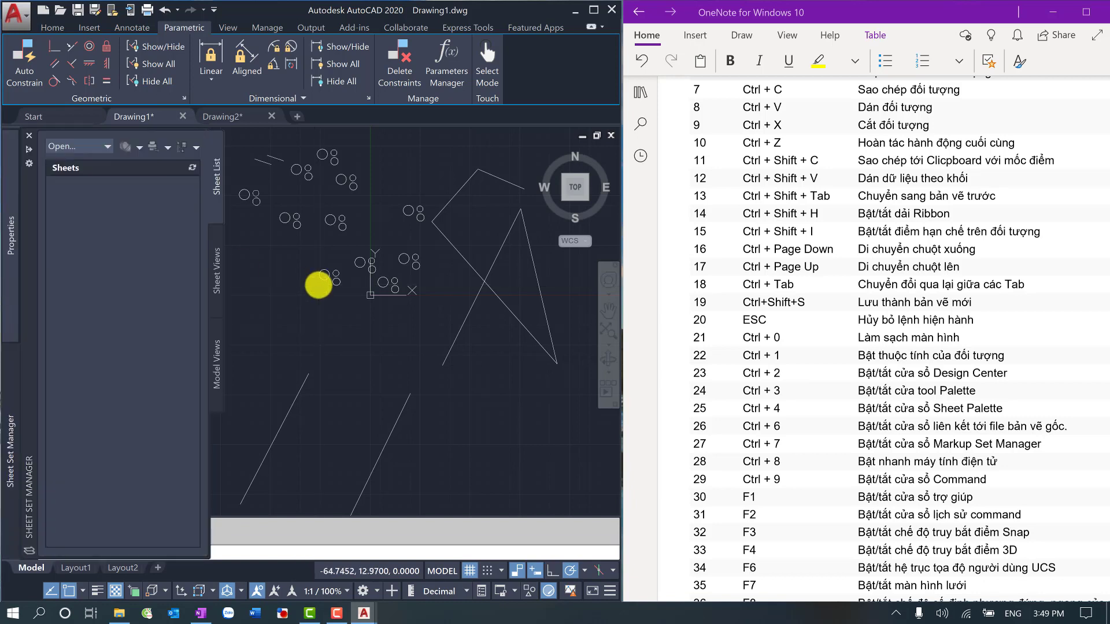
{"action": "key", "text": "ctrl+4"}
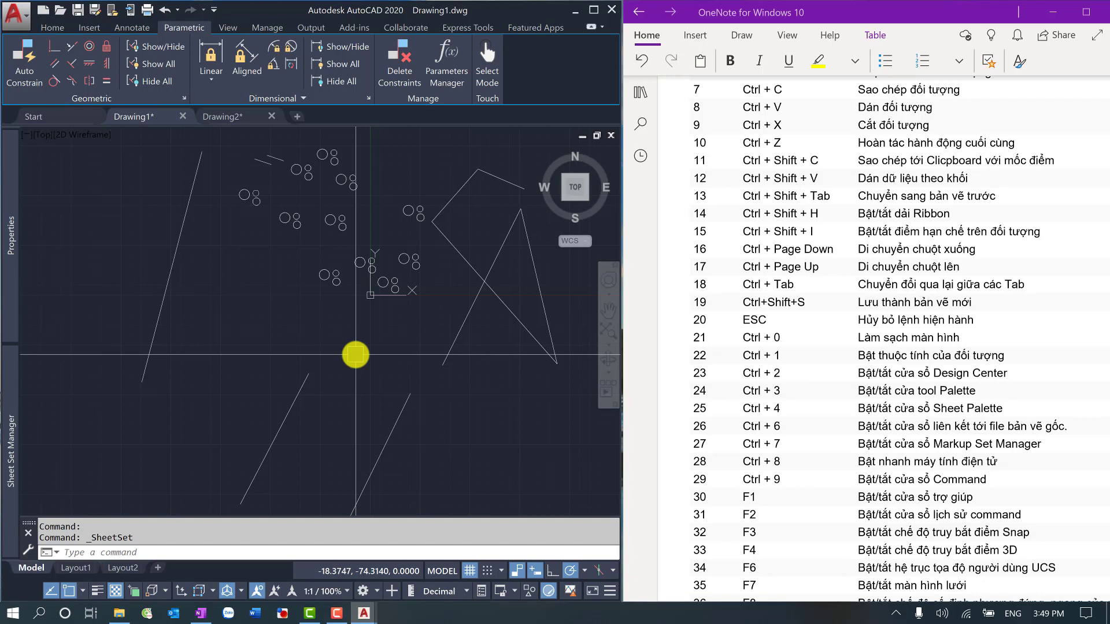
{"action": "left_click", "coordinate": [737, 427]}
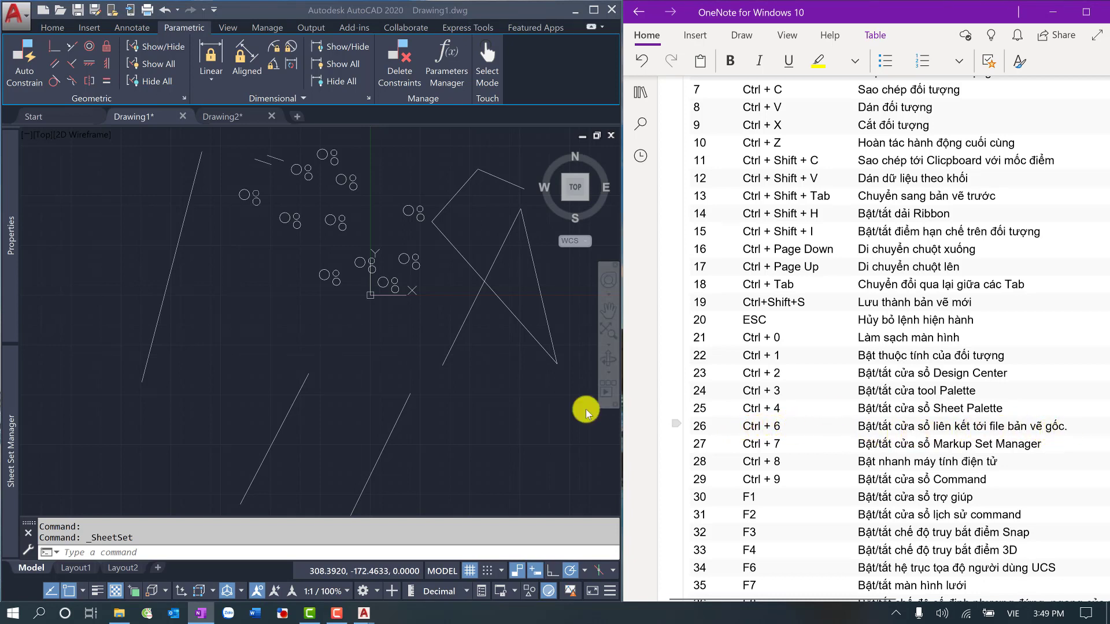
{"action": "left_click", "coordinate": [413, 403]}
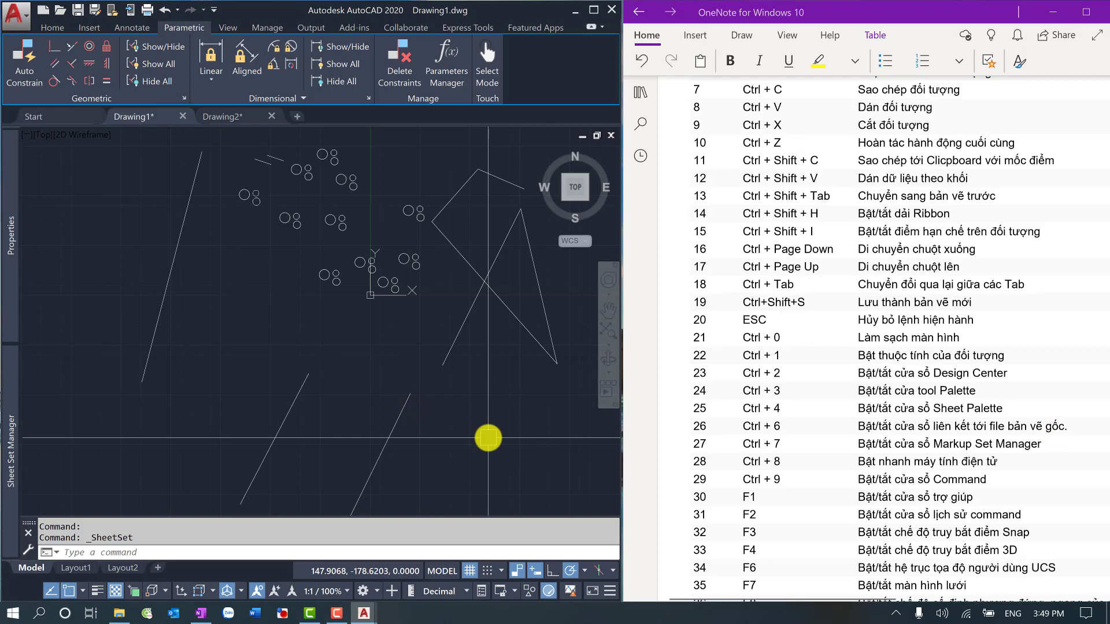
Open the dbConnect Manager with Ctrl+6 and toggle between Drawing1 and Drawing2 in its tree
{"action": "key", "text": "ctrl+6"}
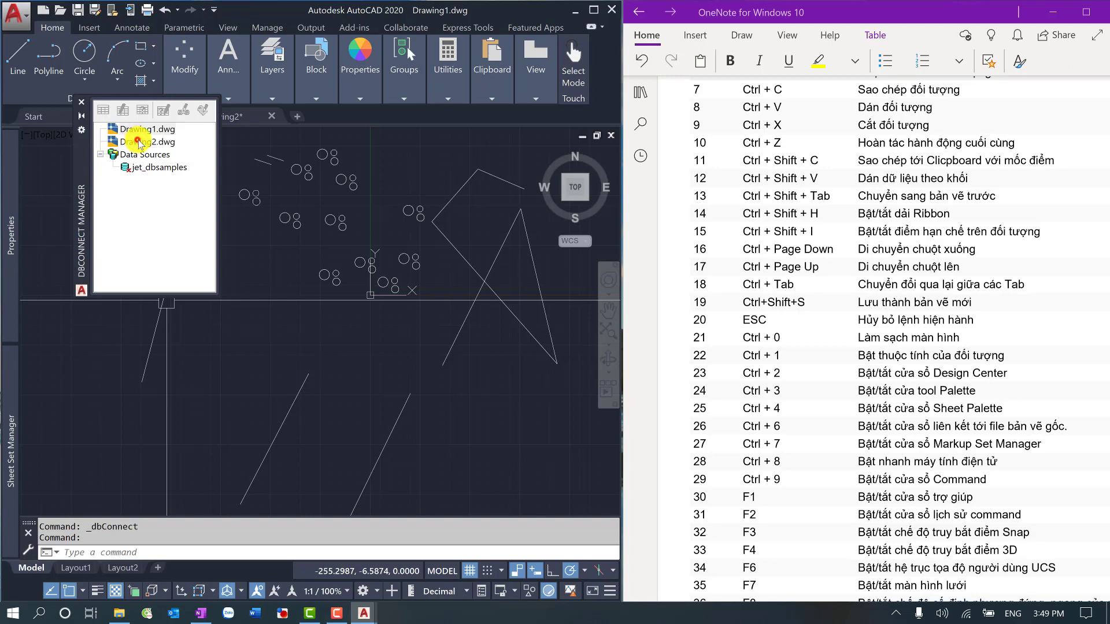
{"action": "left_click", "coordinate": [139, 142]}
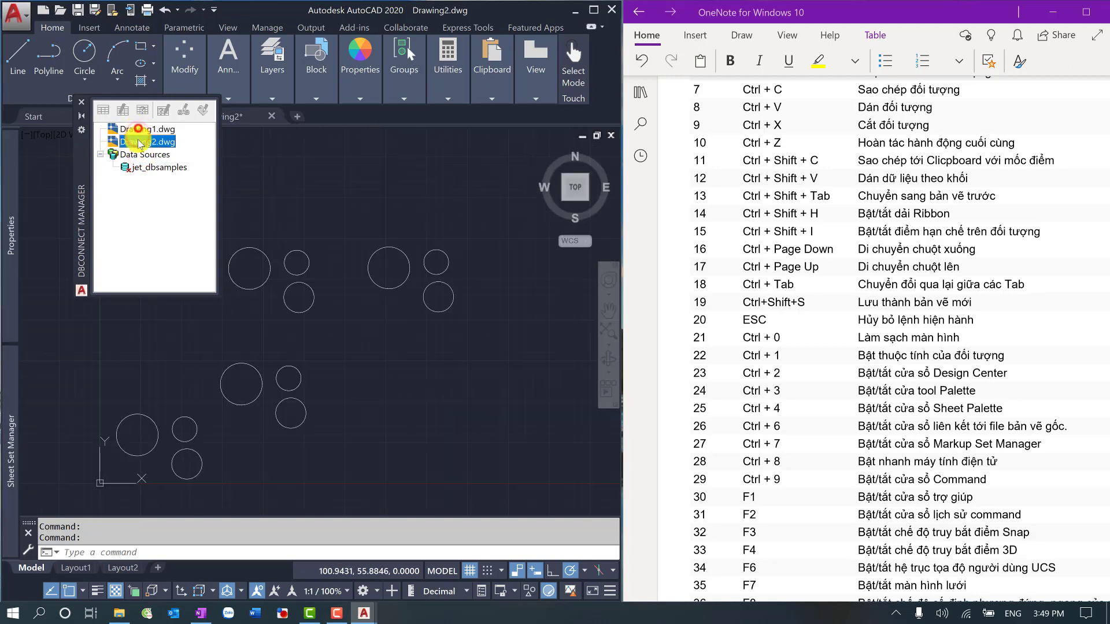
{"action": "left_click", "coordinate": [139, 129]}
{"action": "left_click", "coordinate": [140, 142]}
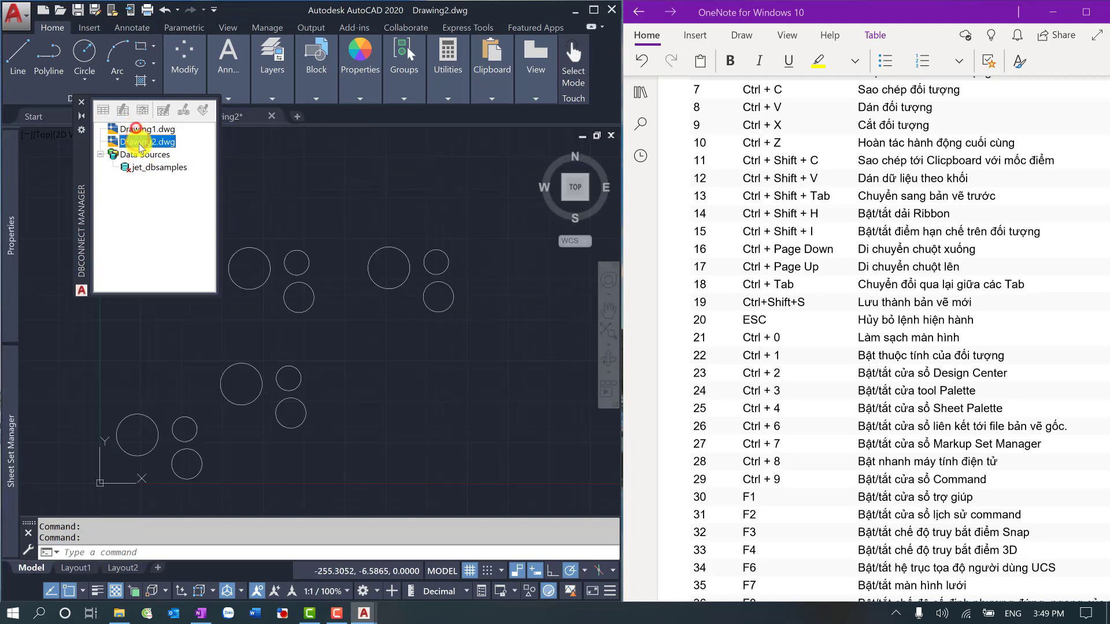
{"action": "left_click", "coordinate": [138, 128]}
{"action": "left_click", "coordinate": [139, 129]}
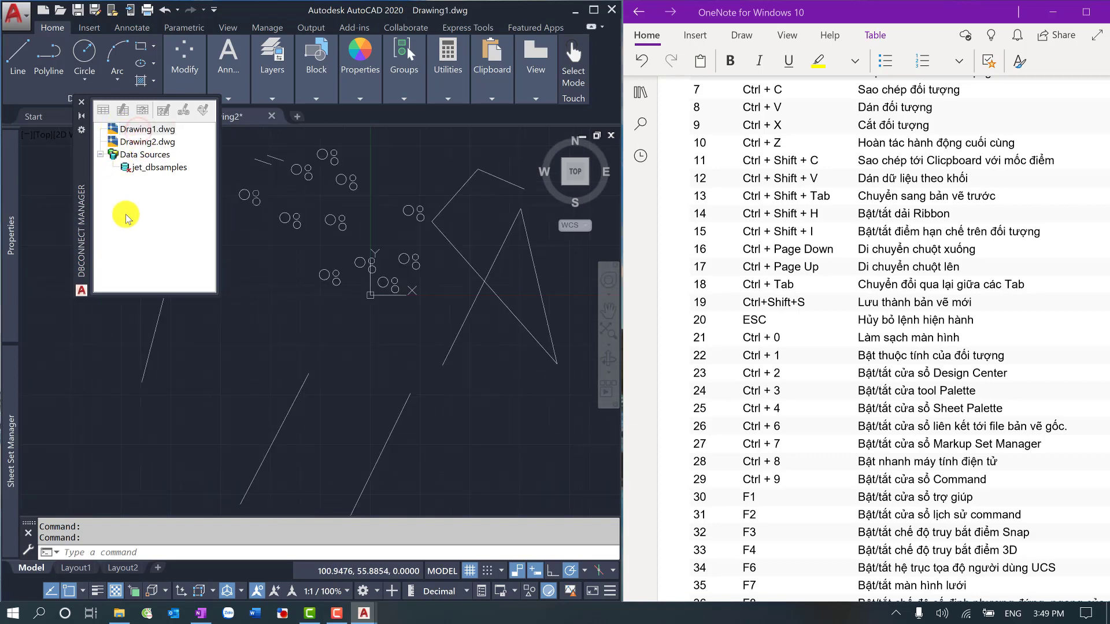
Switch to Drawing2, close dbConnect Manager with Ctrl+6, and open Markup Set Manager with Ctrl+7
{"action": "key", "text": "ctrl+Tab"}
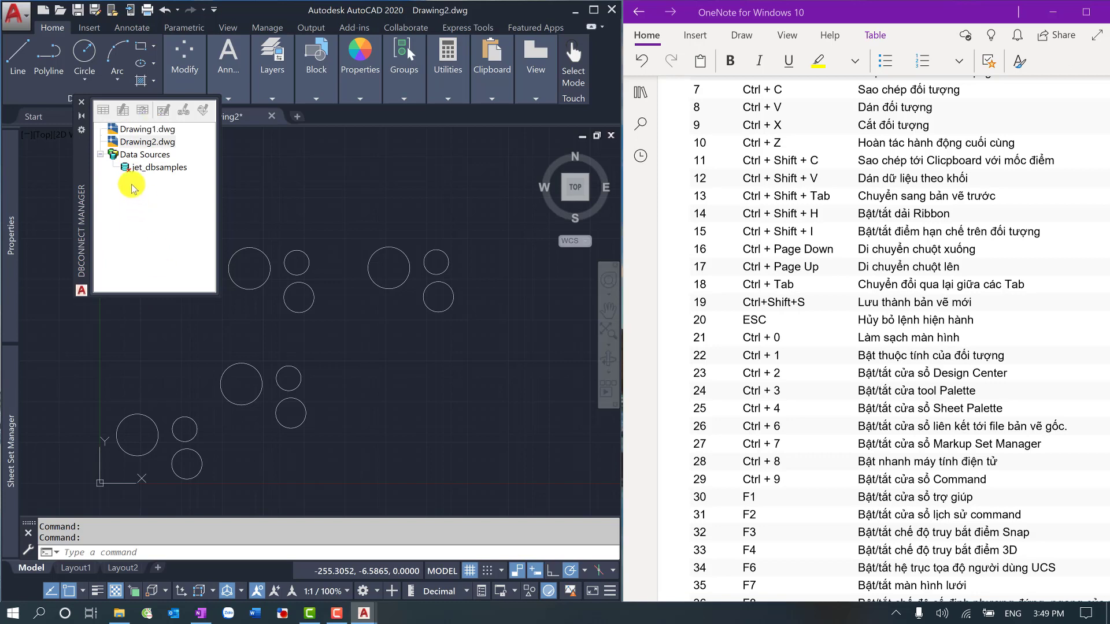
{"action": "left_click", "coordinate": [133, 130]}
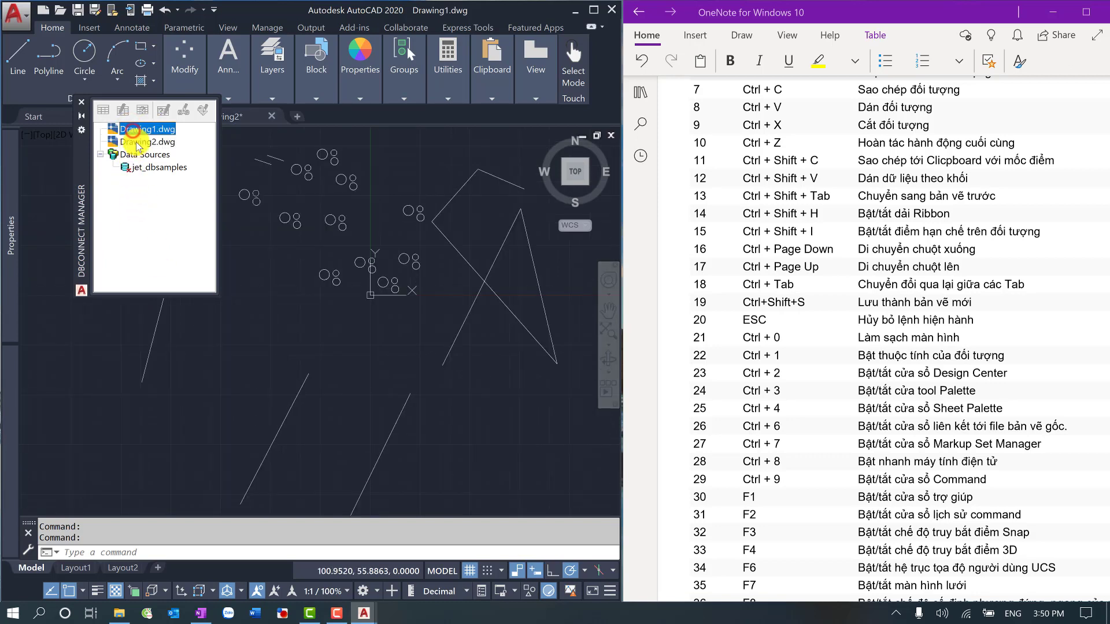
{"action": "key", "text": "ctrl+Tab"}
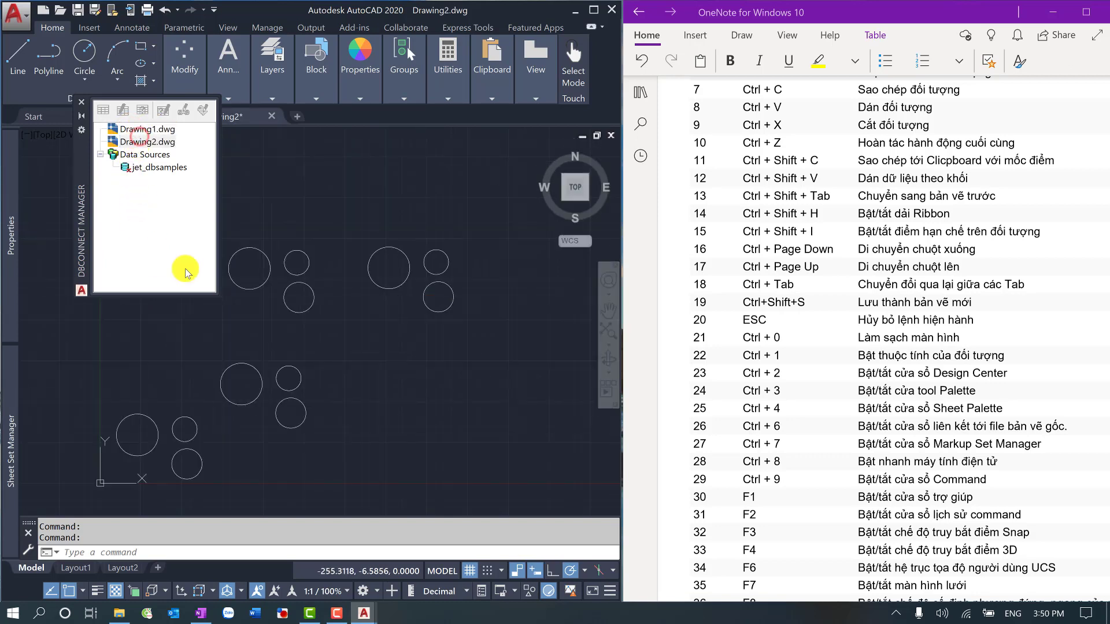
{"action": "key", "text": "ctrl+6"}
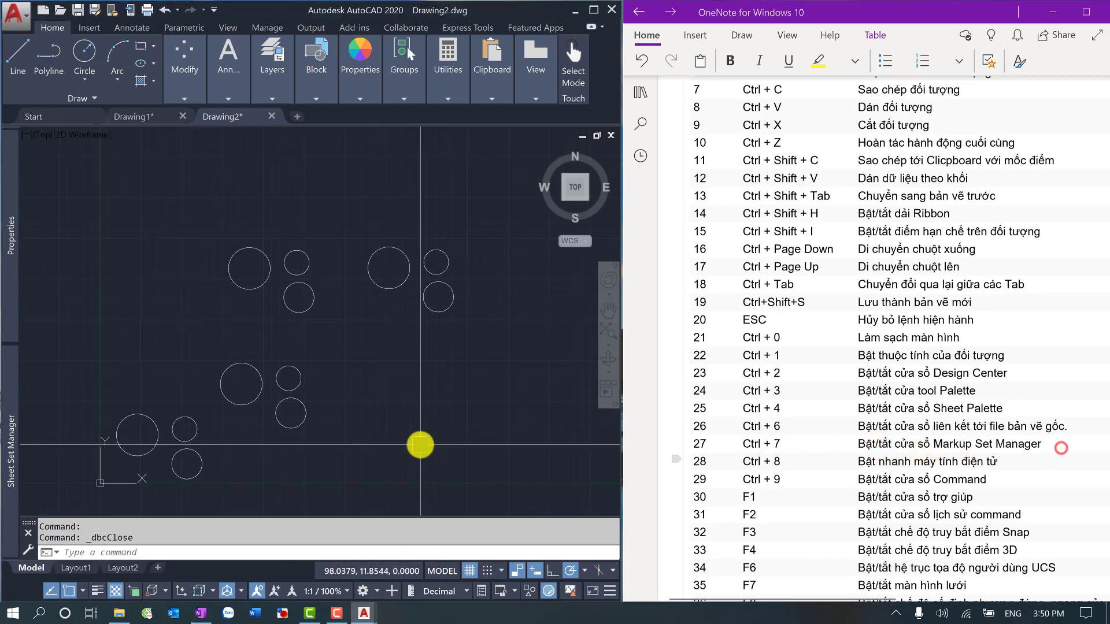
{"action": "key", "text": "ctrl+7"}
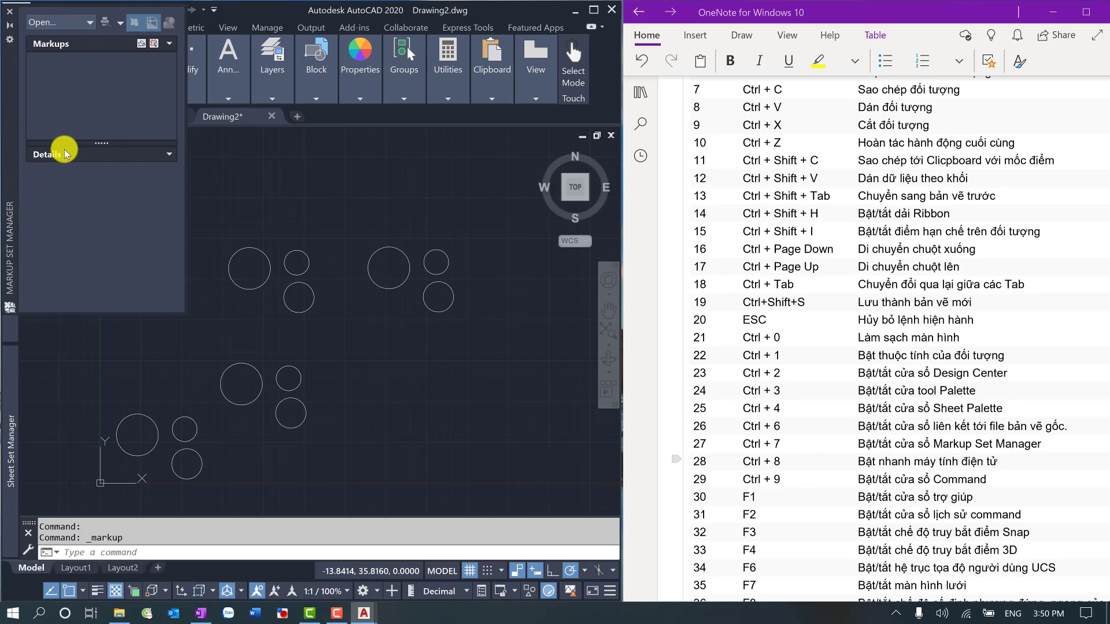
Close the Markup Set Manager, then open and close QuickCalc with Ctrl+8
{"action": "left_click", "coordinate": [10, 13]}
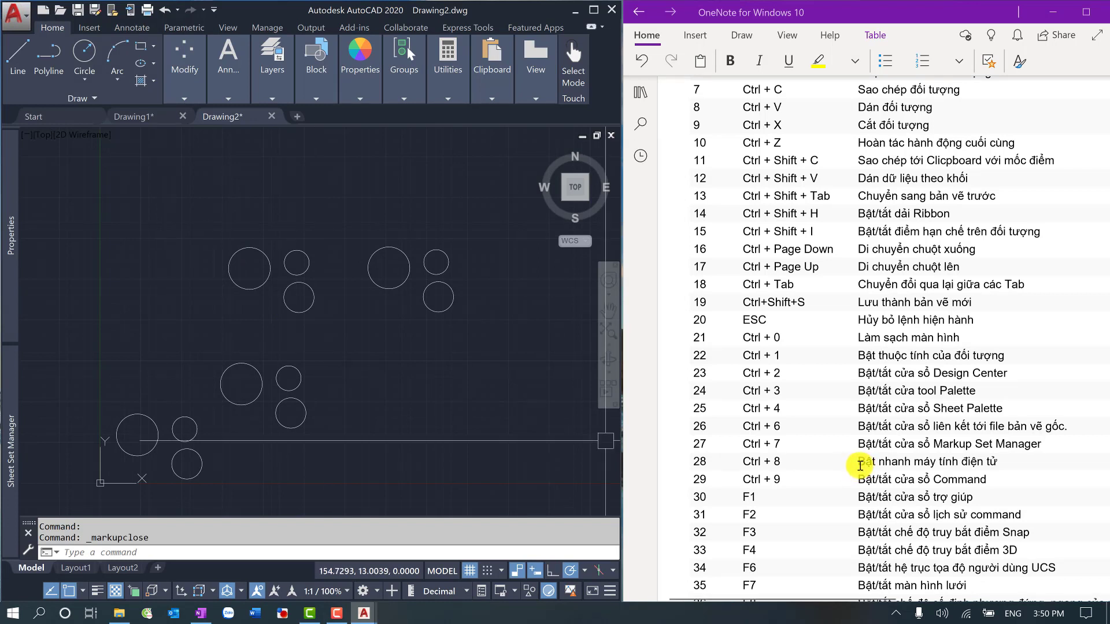
{"action": "left_click", "coordinate": [349, 365]}
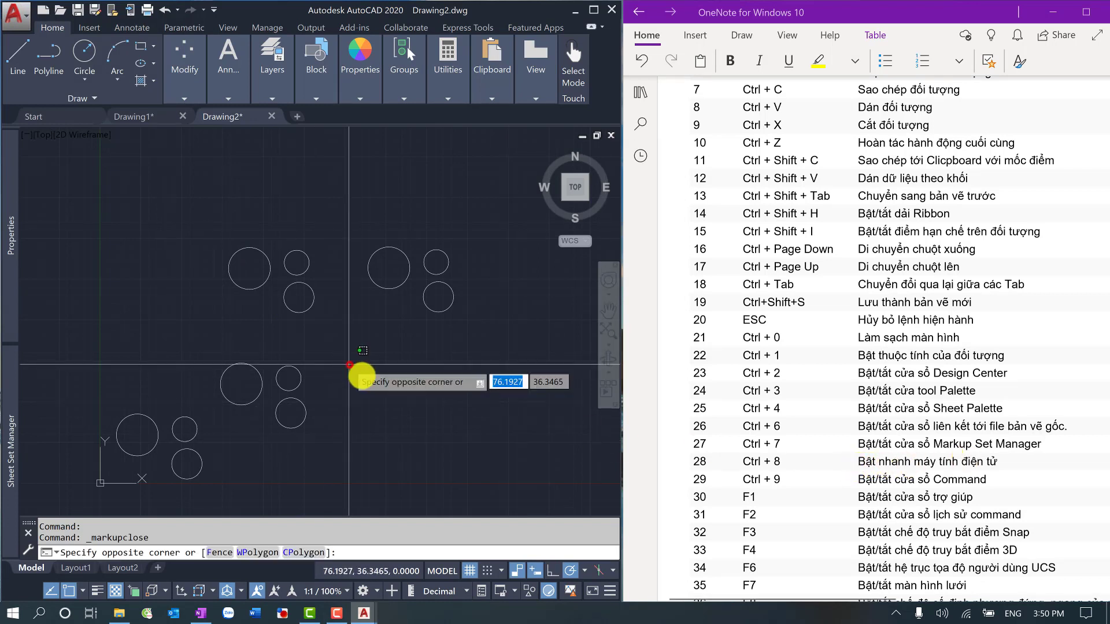
{"action": "key", "text": "ctrl+8"}
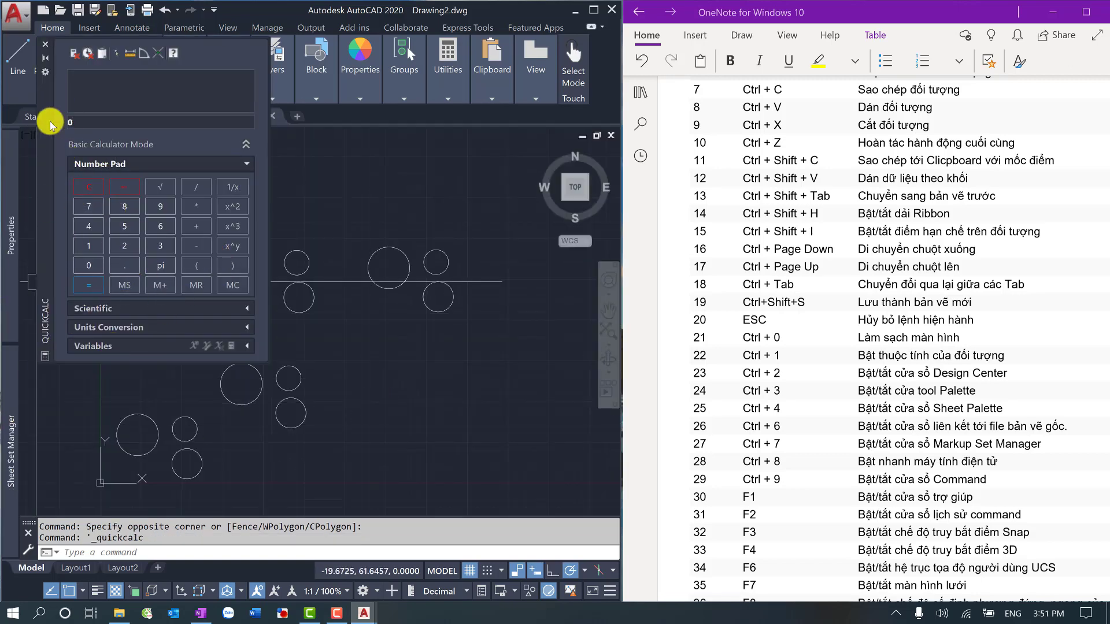
{"action": "key", "text": "ctrl+8"}
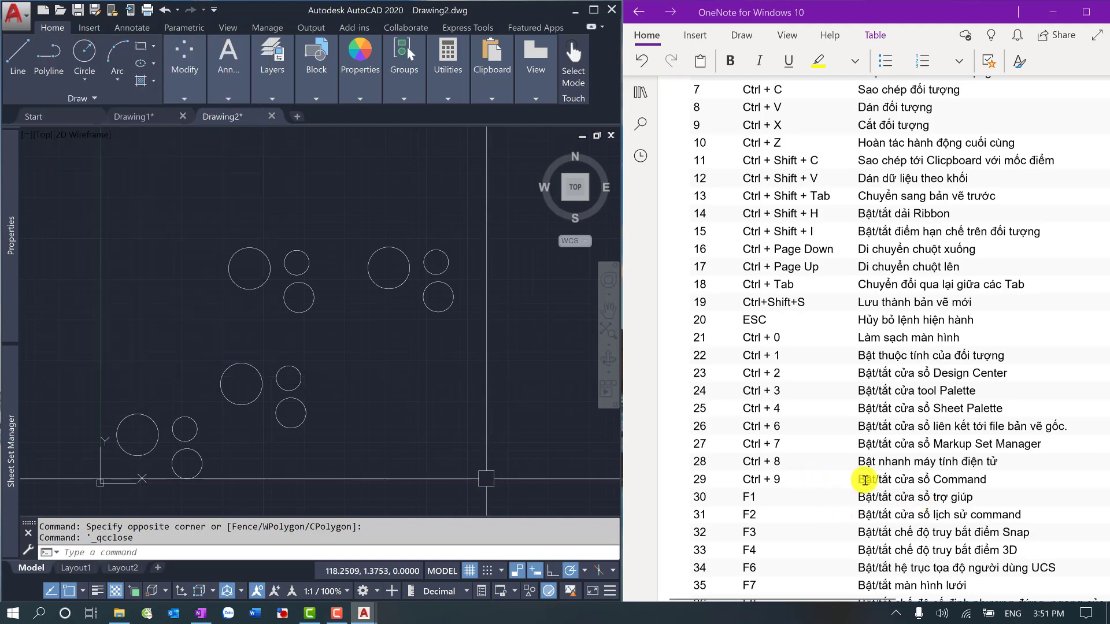
{"action": "scroll", "coordinate": [1015, 468], "scroll_direction": "down", "scroll_amount": 2}
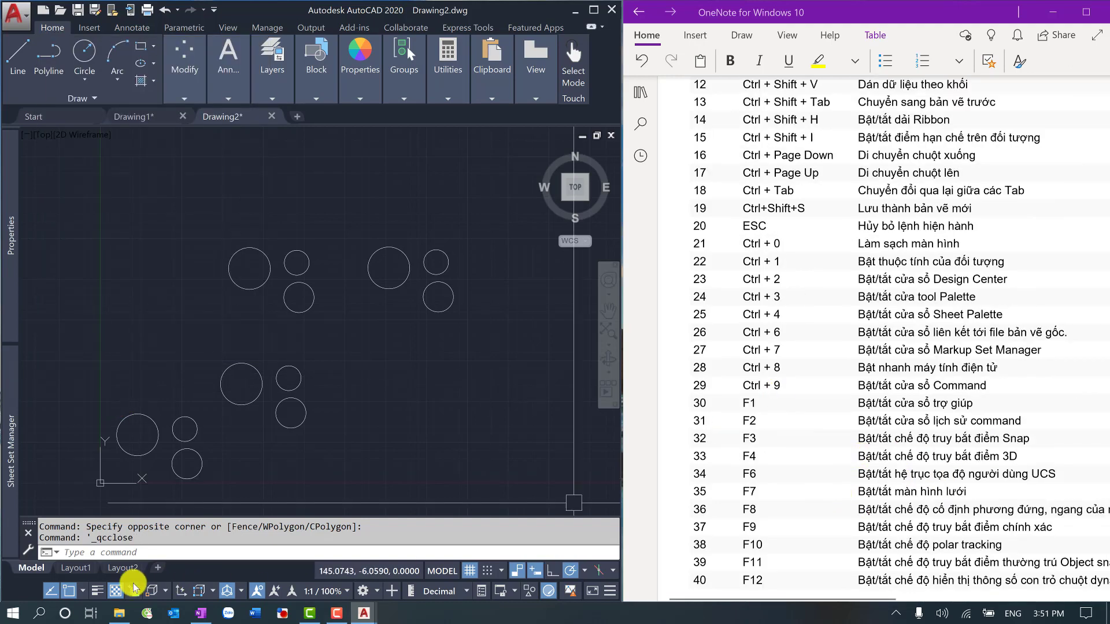
Hide and restore the command line twice with Ctrl+9, then open AutoCAD Help with F1
{"action": "left_click", "coordinate": [28, 532]}
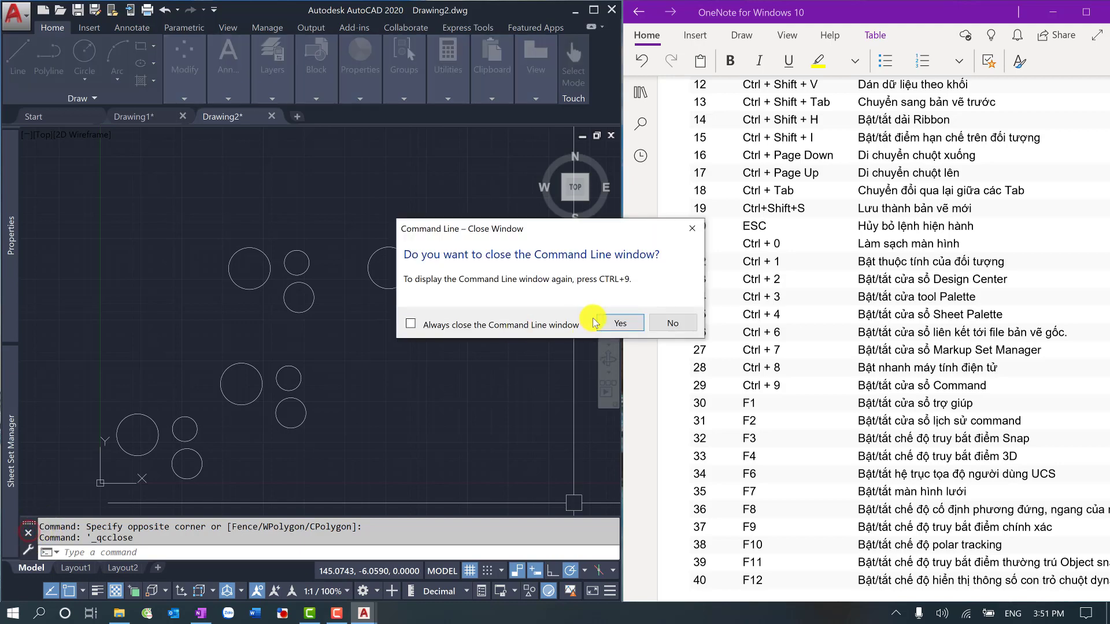
{"action": "left_click", "coordinate": [595, 322]}
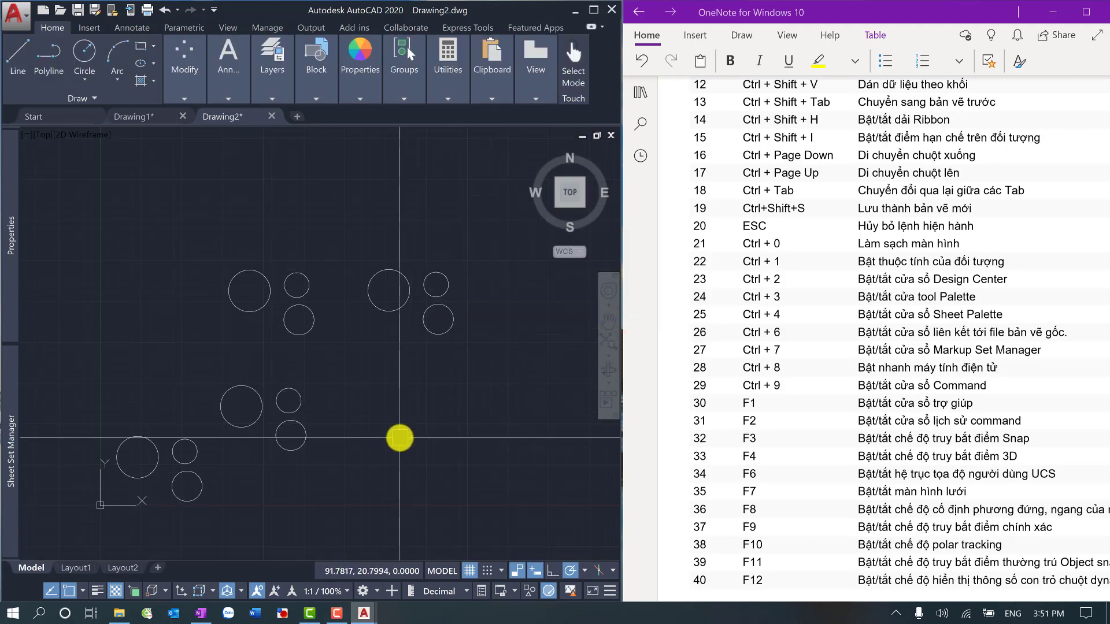
{"action": "key", "text": "ctrl+9"}
{"action": "key", "text": "ctrl+9"}
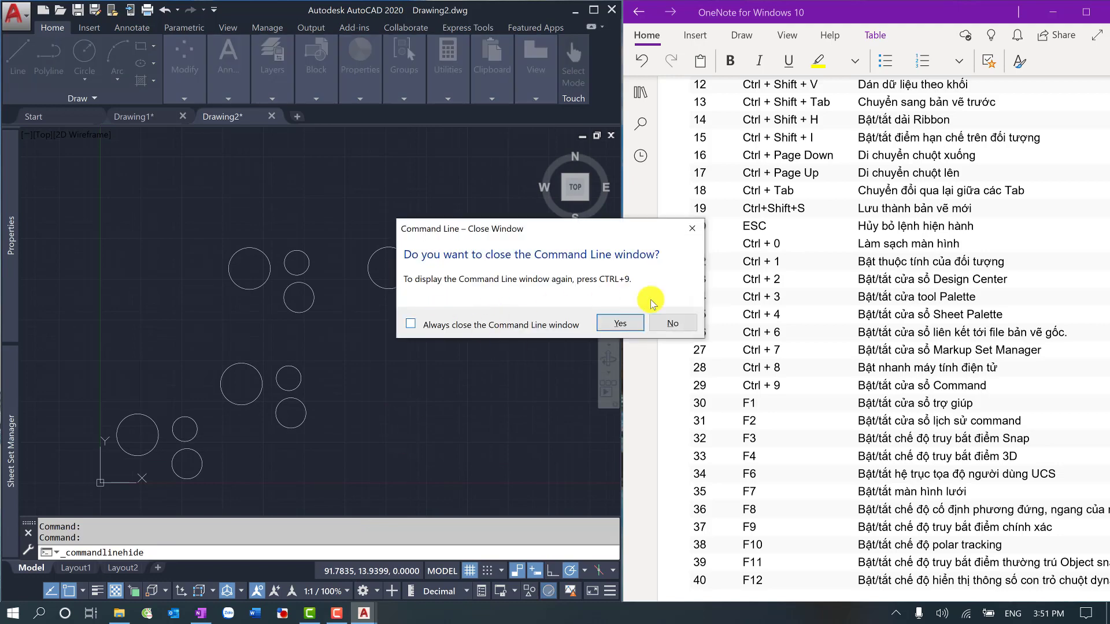
{"action": "left_click", "coordinate": [623, 325]}
{"action": "mouse_move", "coordinate": [12, 451]}
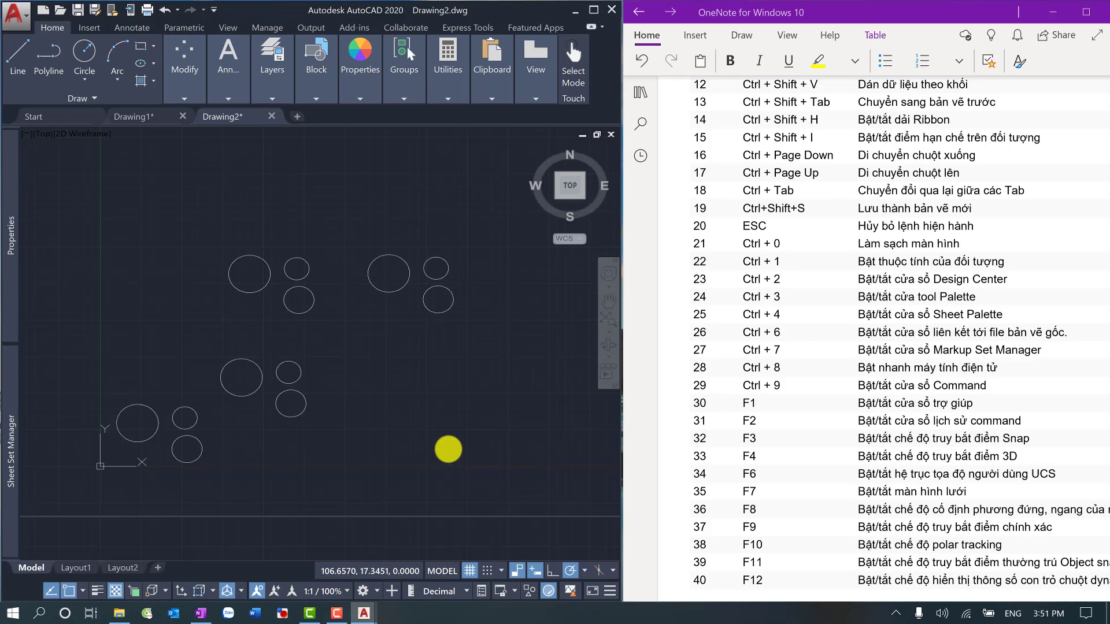
{"action": "key", "text": "ctrl+9"}
{"action": "scroll", "coordinate": [708, 434], "scroll_direction": "down", "scroll_amount": 3}
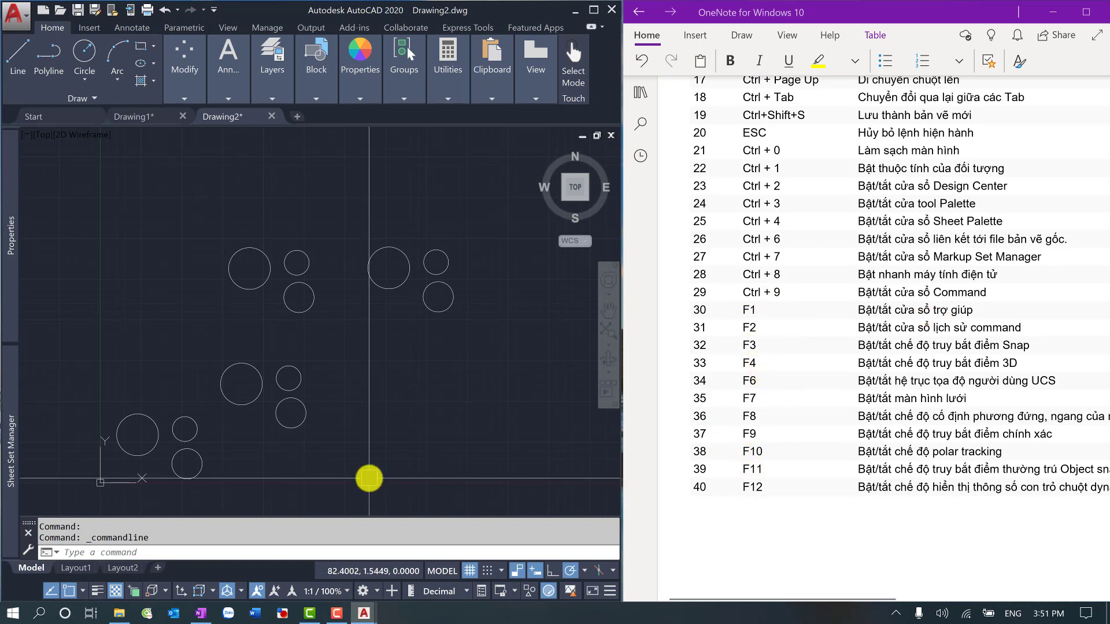
{"action": "key", "text": "F1"}
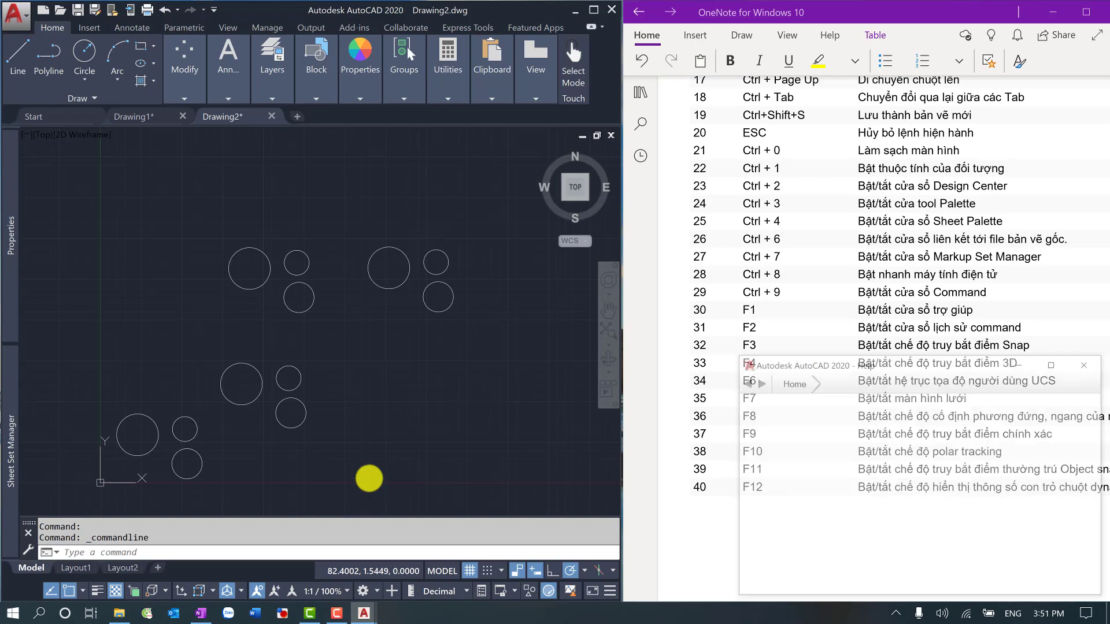
Close the Help window and open the F2 command history Text Window
{"action": "left_click", "coordinate": [916, 346]}
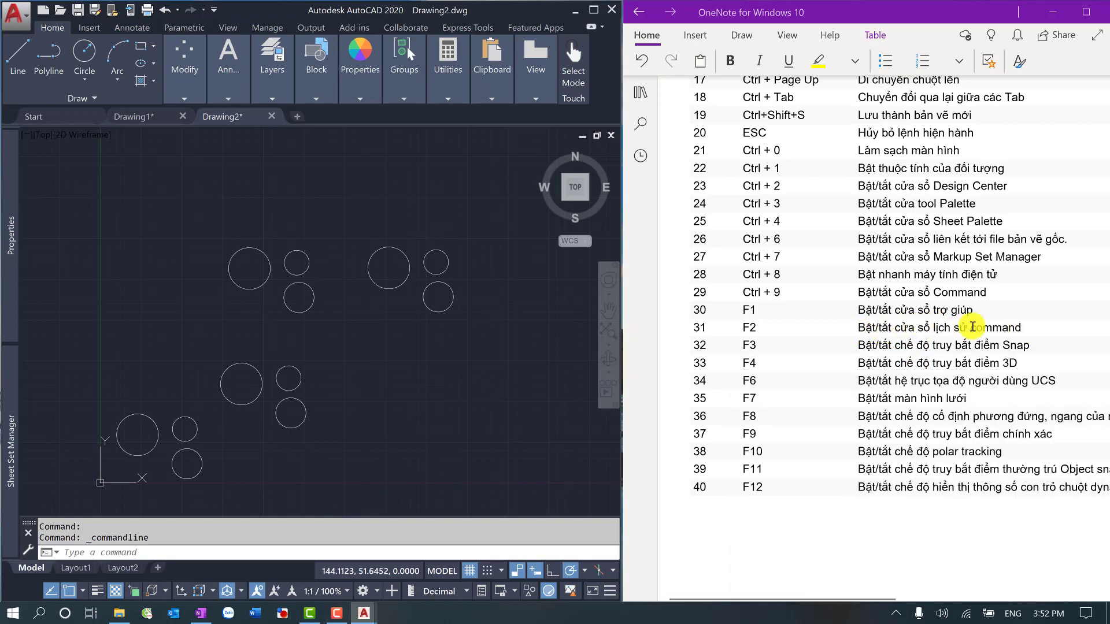
{"action": "left_click", "coordinate": [310, 302]}
{"action": "key", "text": "F2"}
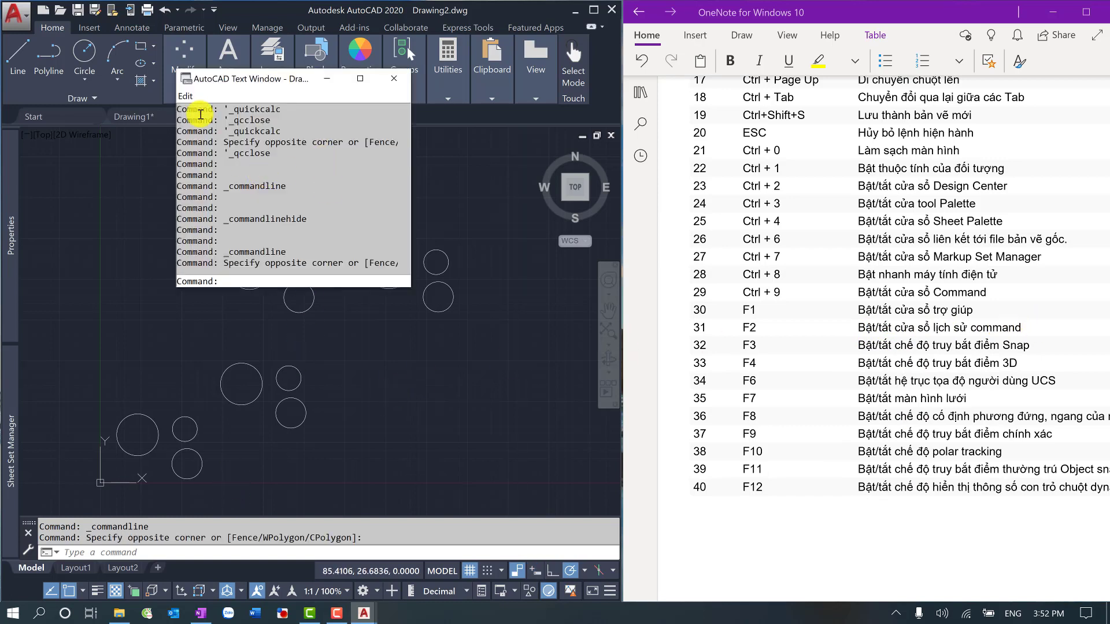
Scroll back through the command history, then close the Text Window with F2
{"action": "scroll", "coordinate": [264, 188], "scroll_direction": "up", "scroll_amount": 1}
{"action": "scroll", "coordinate": [264, 188], "scroll_direction": "up", "scroll_amount": 2}
{"action": "scroll", "coordinate": [264, 188], "scroll_direction": "up", "scroll_amount": 1}
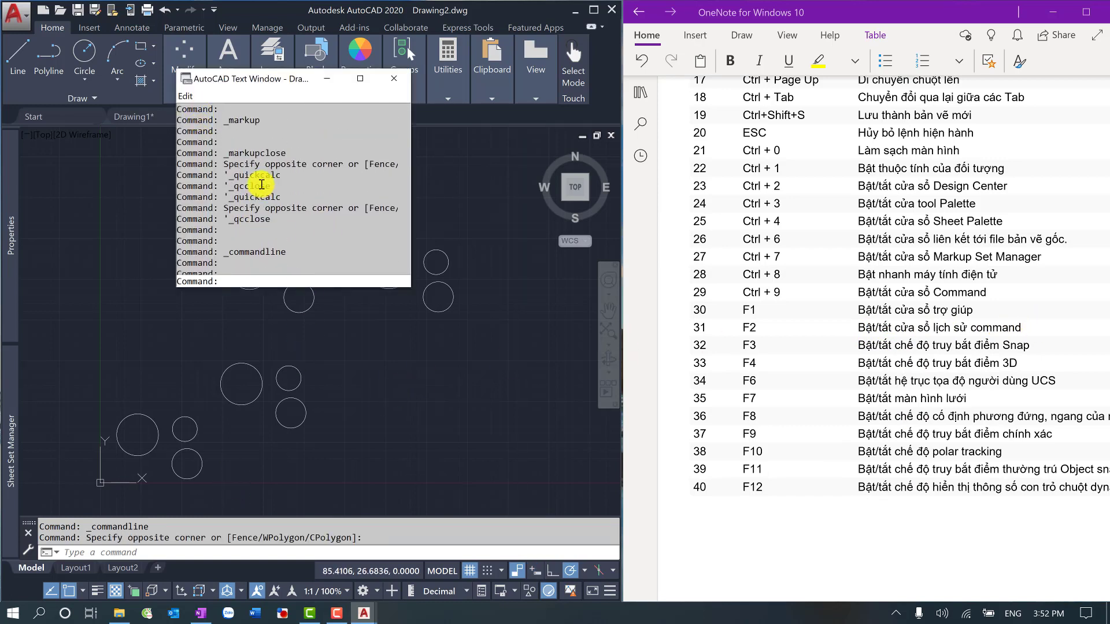
{"action": "scroll", "coordinate": [263, 188], "scroll_direction": "up", "scroll_amount": 1}
{"action": "scroll", "coordinate": [262, 188], "scroll_direction": "up", "scroll_amount": 1}
{"action": "scroll", "coordinate": [261, 188], "scroll_direction": "up", "scroll_amount": 1}
{"action": "scroll", "coordinate": [261, 189], "scroll_direction": "up", "scroll_amount": 1}
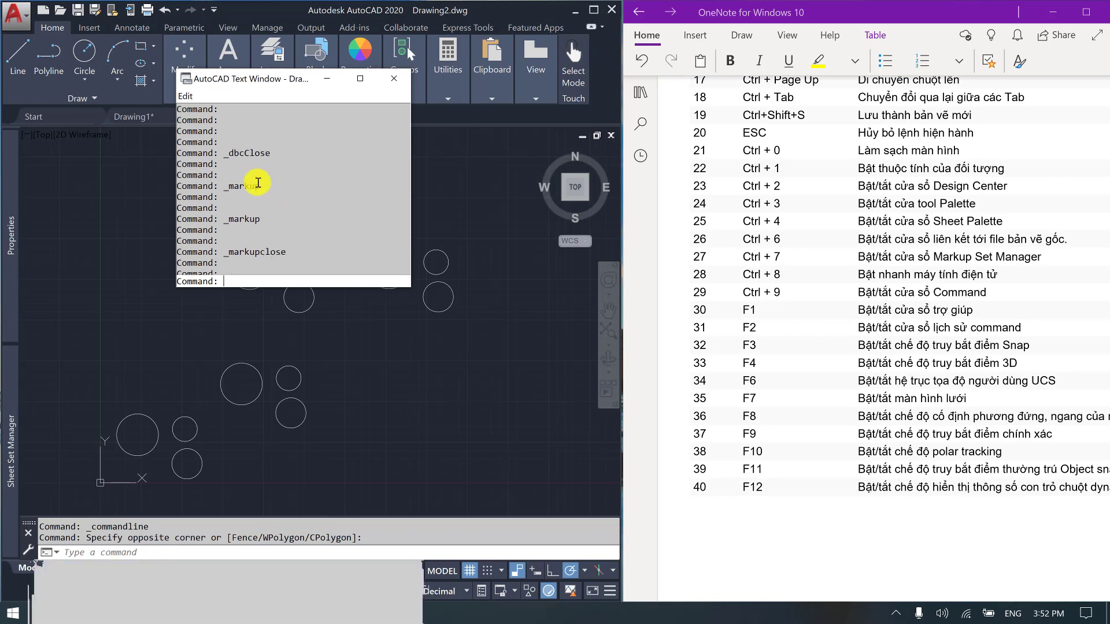
{"action": "scroll", "coordinate": [257, 189], "scroll_direction": "up", "scroll_amount": 1}
{"action": "scroll", "coordinate": [255, 188], "scroll_direction": "up", "scroll_amount": 1}
{"action": "scroll", "coordinate": [251, 187], "scroll_direction": "up", "scroll_amount": 1}
{"action": "scroll", "coordinate": [251, 188], "scroll_direction": "up", "scroll_amount": 1}
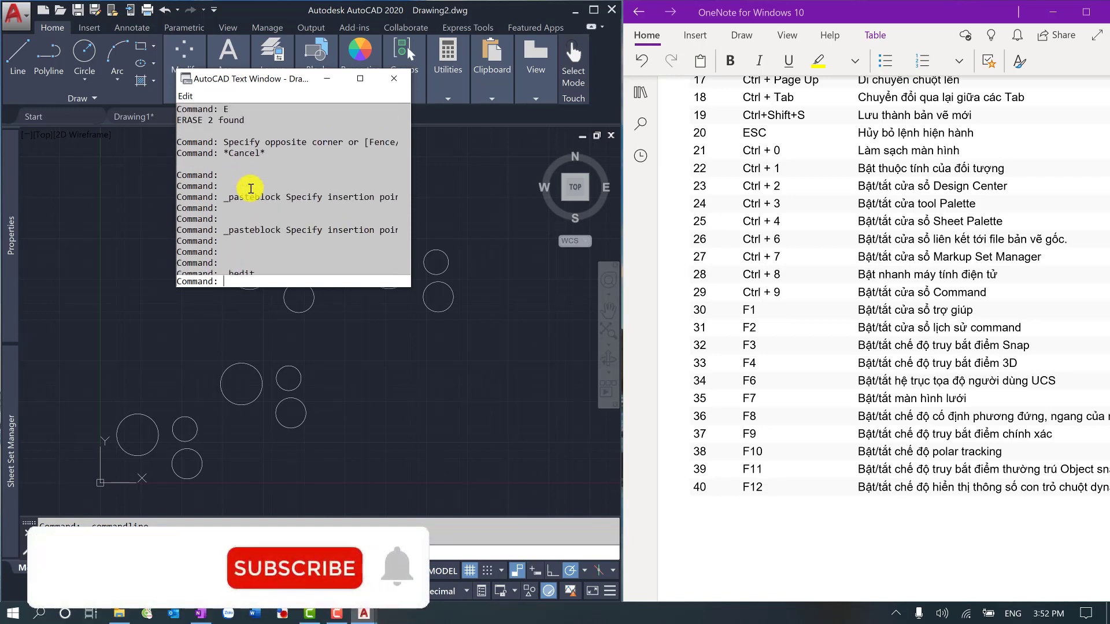
{"action": "scroll", "coordinate": [251, 188], "scroll_direction": "up", "scroll_amount": 1}
{"action": "scroll", "coordinate": [251, 188], "scroll_direction": "up", "scroll_amount": 1}
{"action": "scroll", "coordinate": [251, 188], "scroll_direction": "up", "scroll_amount": 1}
{"action": "scroll", "coordinate": [249, 173], "scroll_direction": "up", "scroll_amount": 2}
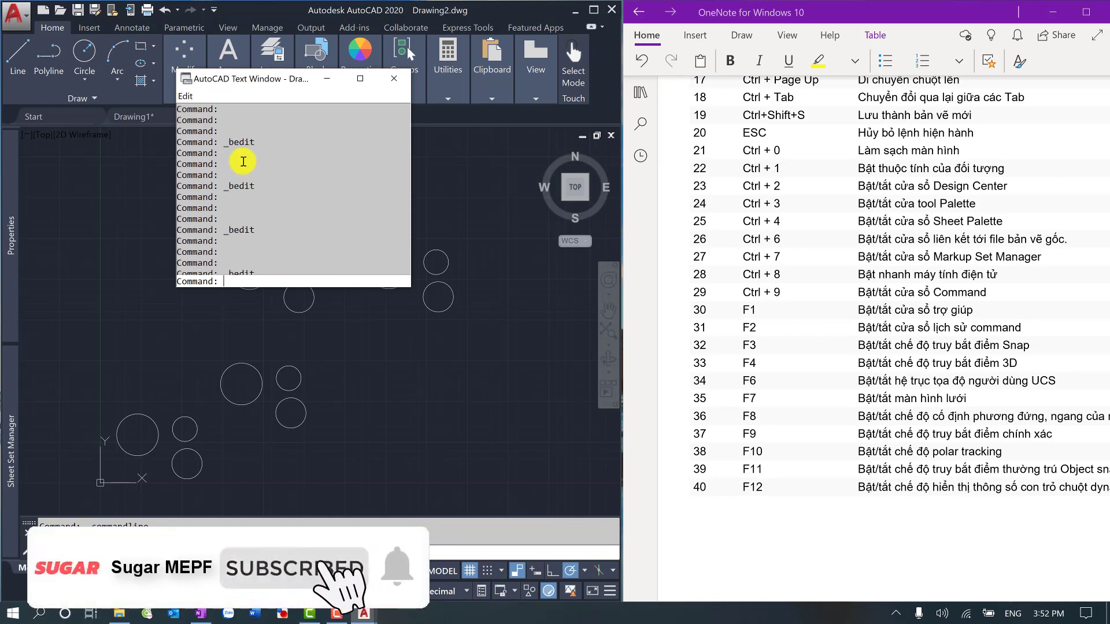
{"action": "scroll", "coordinate": [237, 168], "scroll_direction": "up", "scroll_amount": 2}
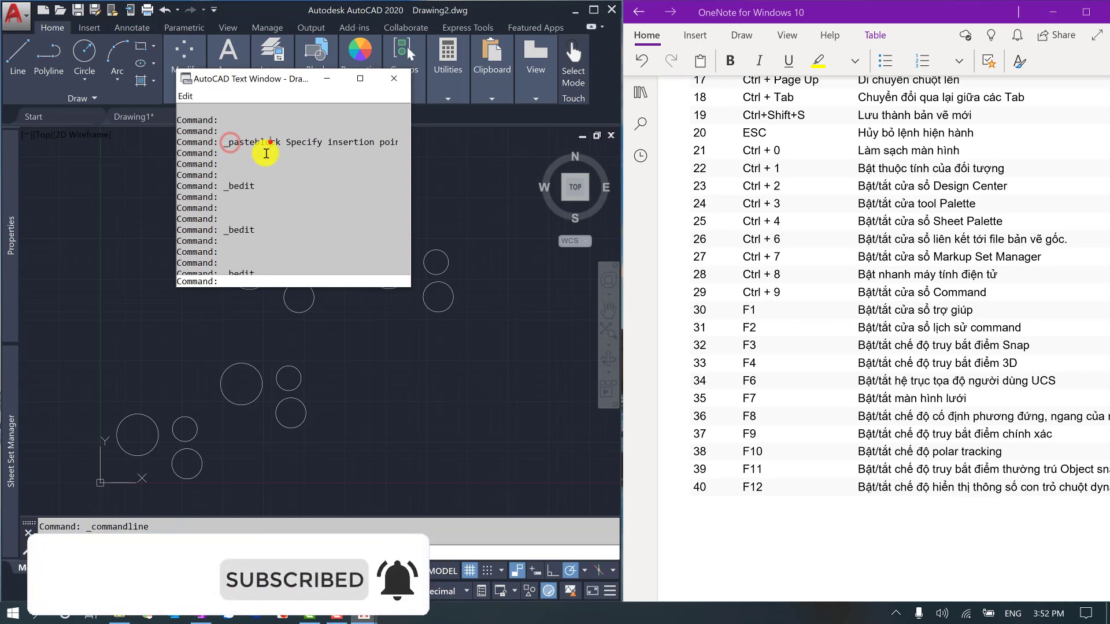
{"action": "scroll", "coordinate": [242, 206], "scroll_direction": "up", "scroll_amount": 5}
{"action": "scroll", "coordinate": [242, 207], "scroll_direction": "up", "scroll_amount": 5}
{"action": "scroll", "coordinate": [243, 205], "scroll_direction": "down", "scroll_amount": 3}
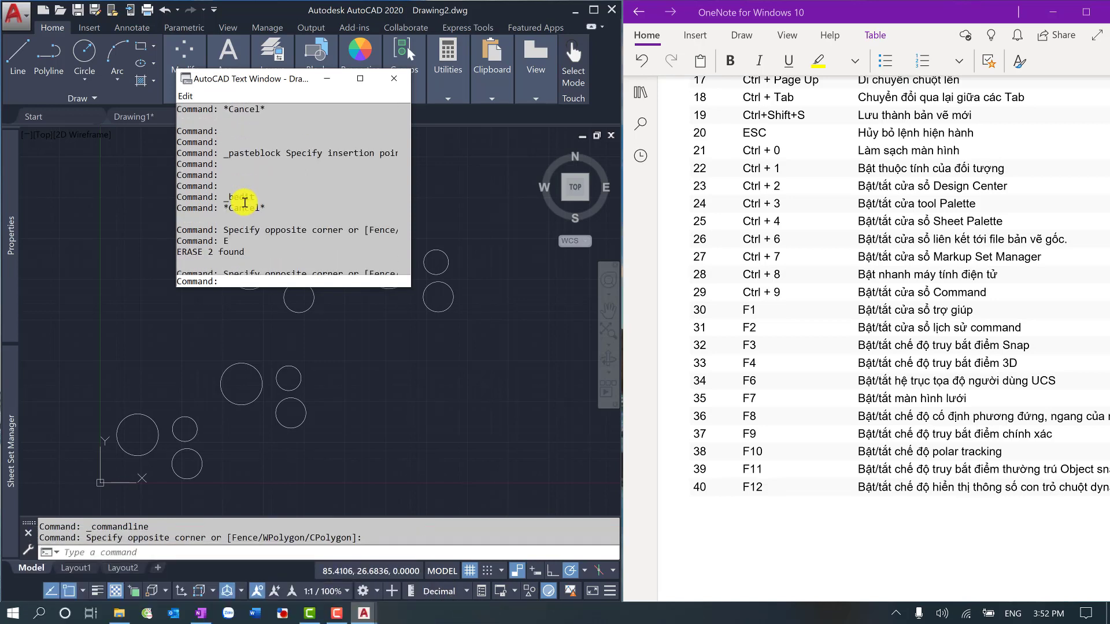
{"action": "scroll", "coordinate": [247, 200], "scroll_direction": "down", "scroll_amount": 2}
{"action": "scroll", "coordinate": [249, 198], "scroll_direction": "down", "scroll_amount": 2}
{"action": "scroll", "coordinate": [251, 194], "scroll_direction": "down", "scroll_amount": 2}
{"action": "scroll", "coordinate": [254, 197], "scroll_direction": "down", "scroll_amount": 3}
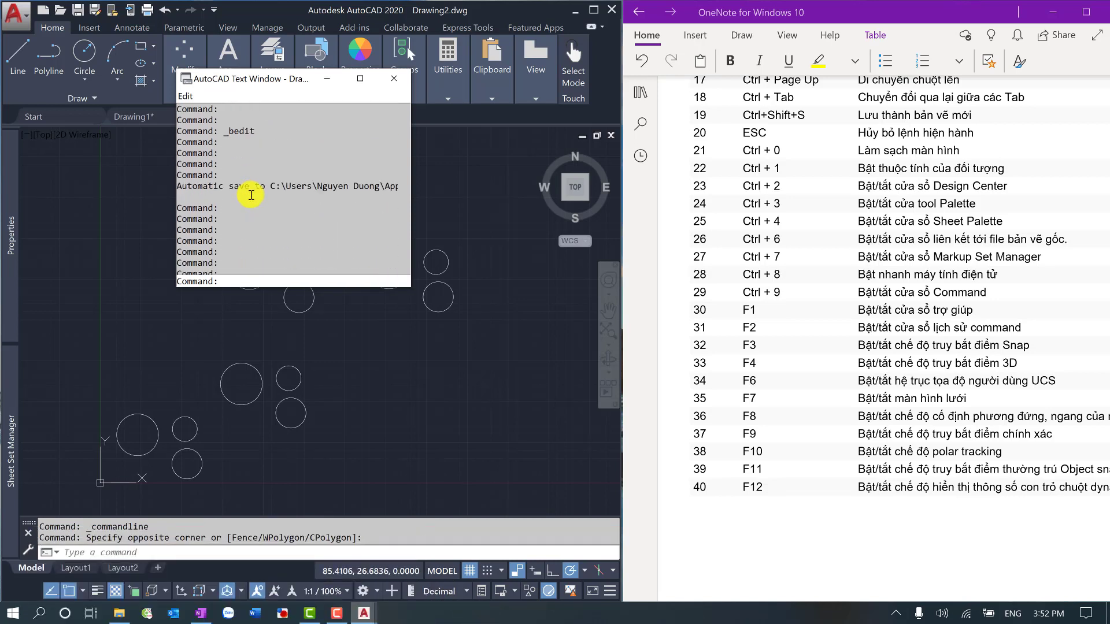
{"action": "scroll", "coordinate": [278, 197], "scroll_direction": "up", "scroll_amount": 3}
{"action": "scroll", "coordinate": [287, 198], "scroll_direction": "up", "scroll_amount": 3}
{"action": "key", "text": "F2"}
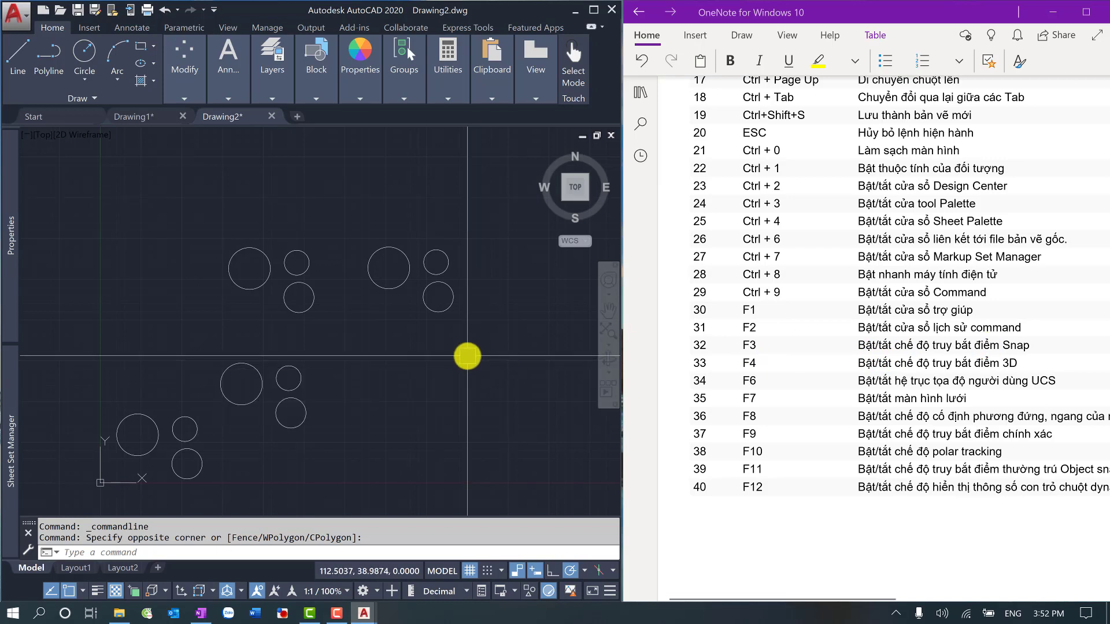
{"action": "key", "text": "F3"}
{"action": "left_click_drag", "start_coordinate": [93, 538], "coordinate": [142, 542]}
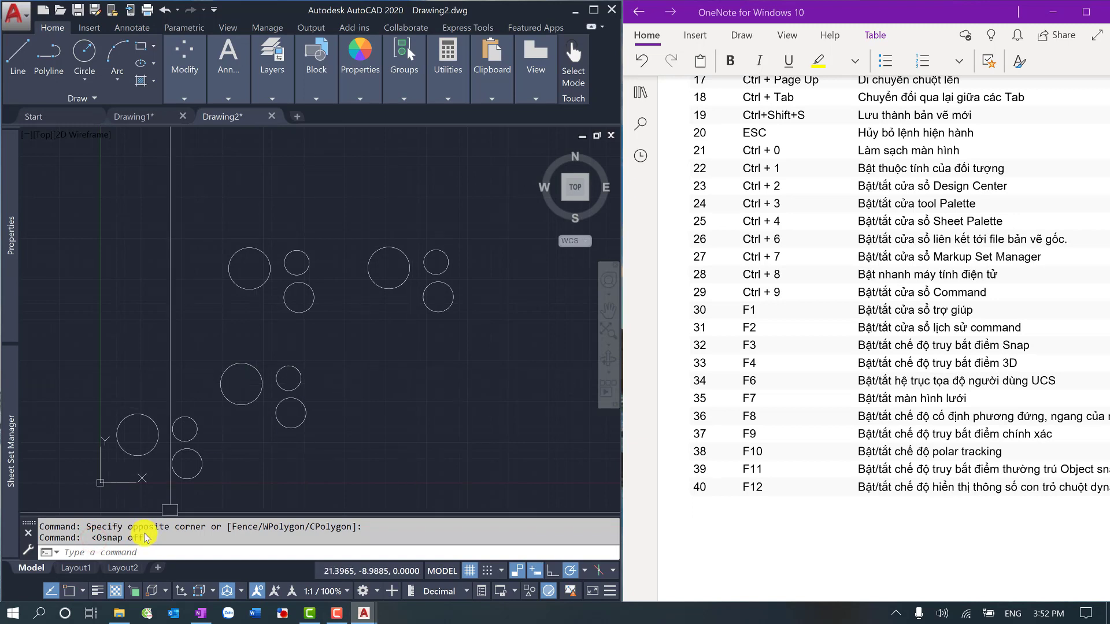
{"action": "key", "text": "F3"}
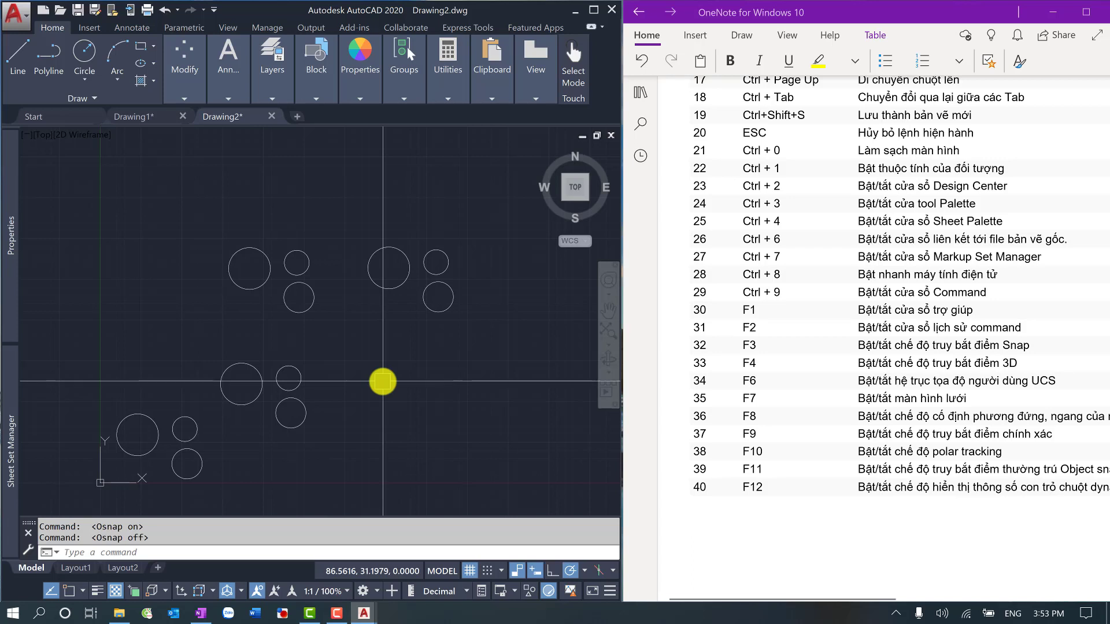
{"action": "key", "text": "F4"}
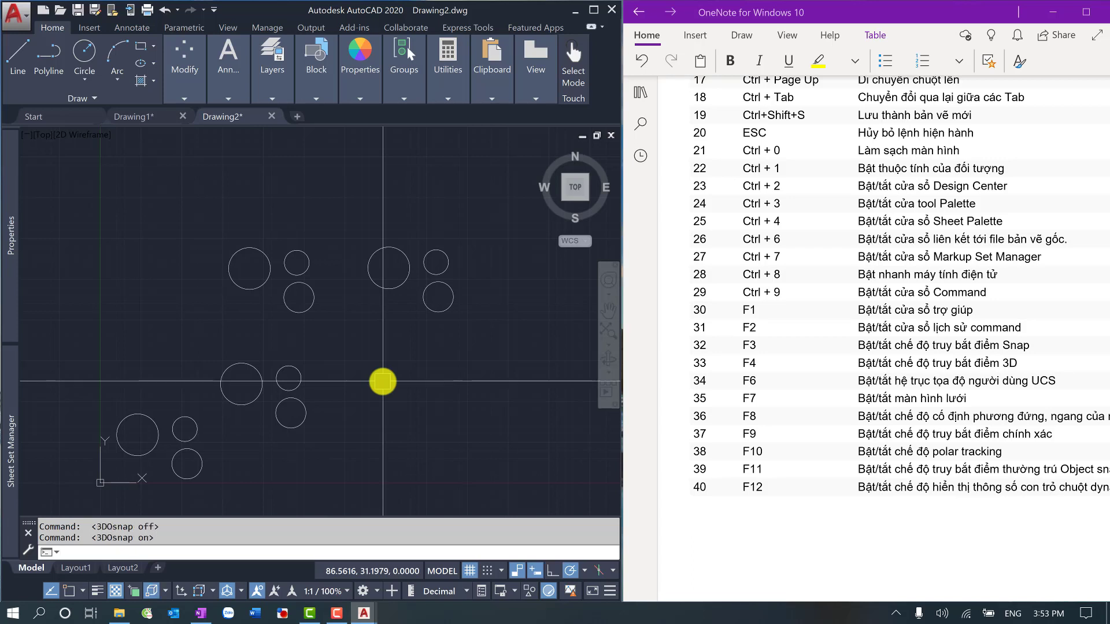
{"action": "key", "text": "F4"}
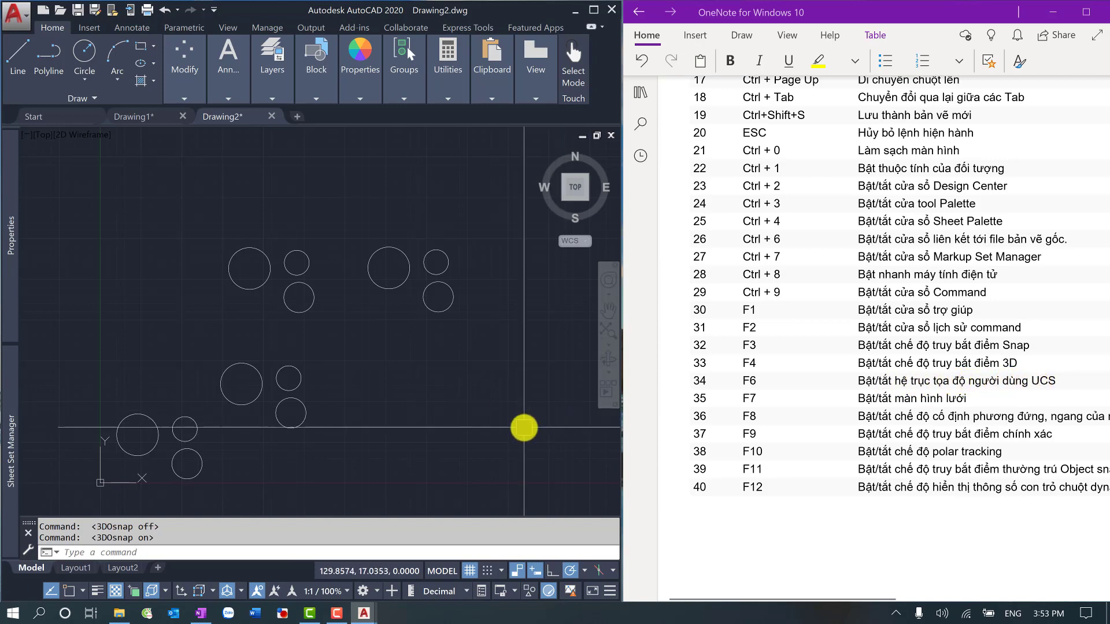
{"action": "key", "text": "F6"}
{"action": "key", "text": "F6"}
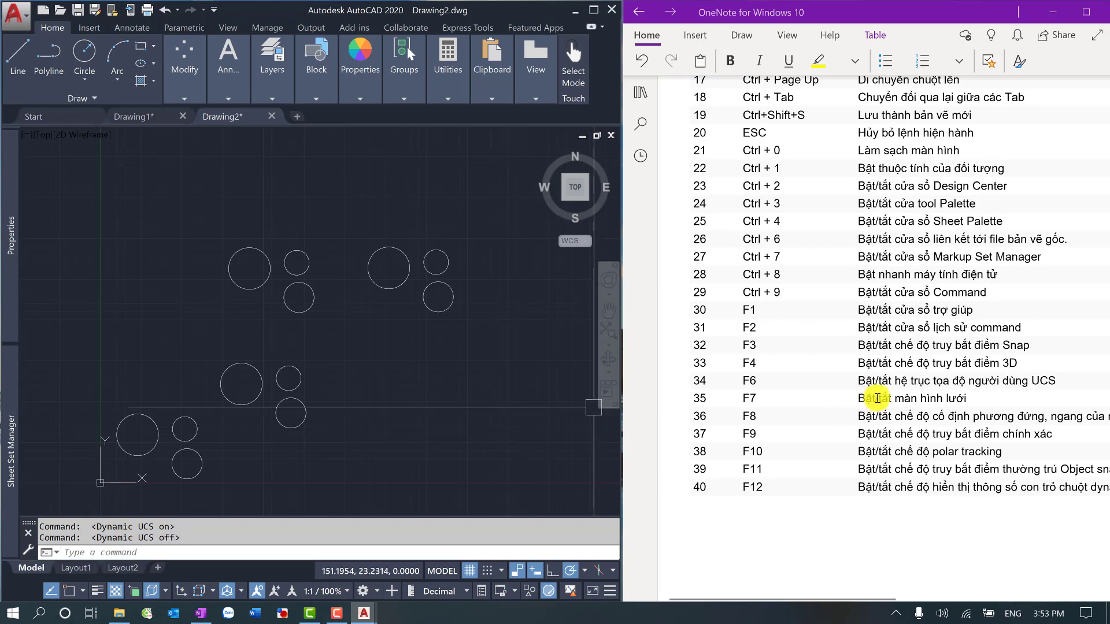
{"action": "middle_click_drag", "start_coordinate": [166, 193], "coordinate": [175, 256]}
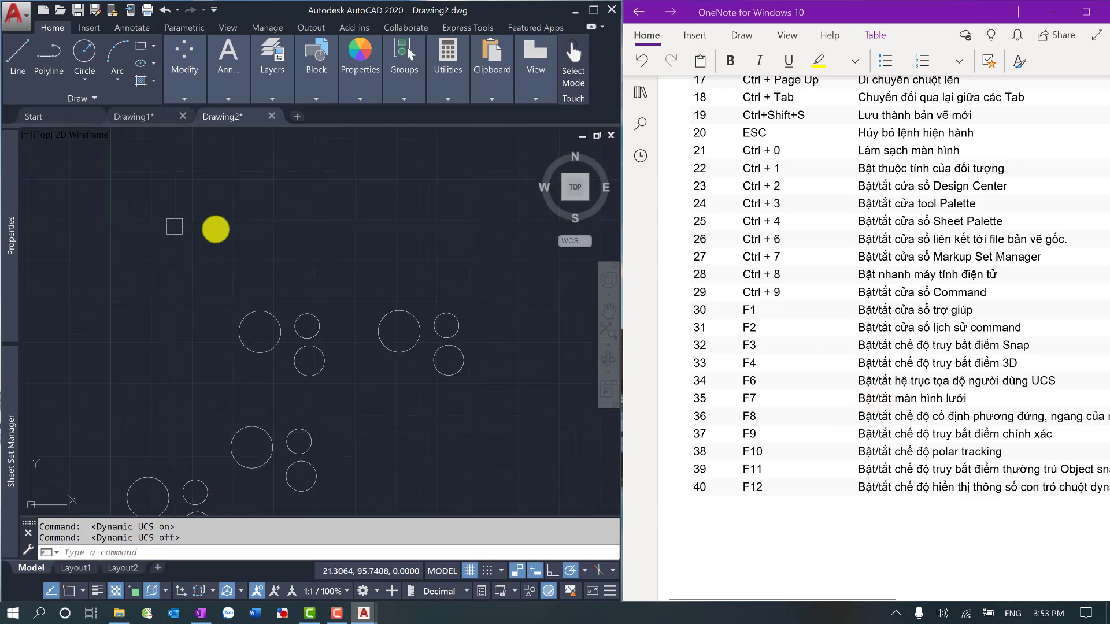
{"action": "scroll", "coordinate": [188, 322], "scroll_direction": "up", "scroll_amount": 2}
{"action": "key", "text": "F7"}
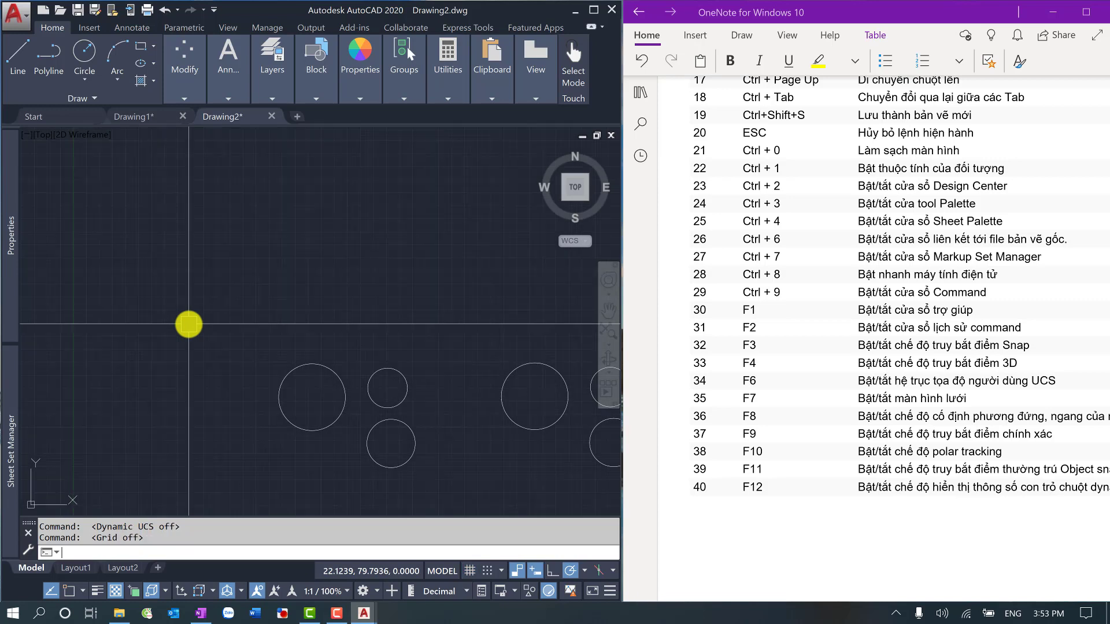
{"action": "key", "text": "F7"}
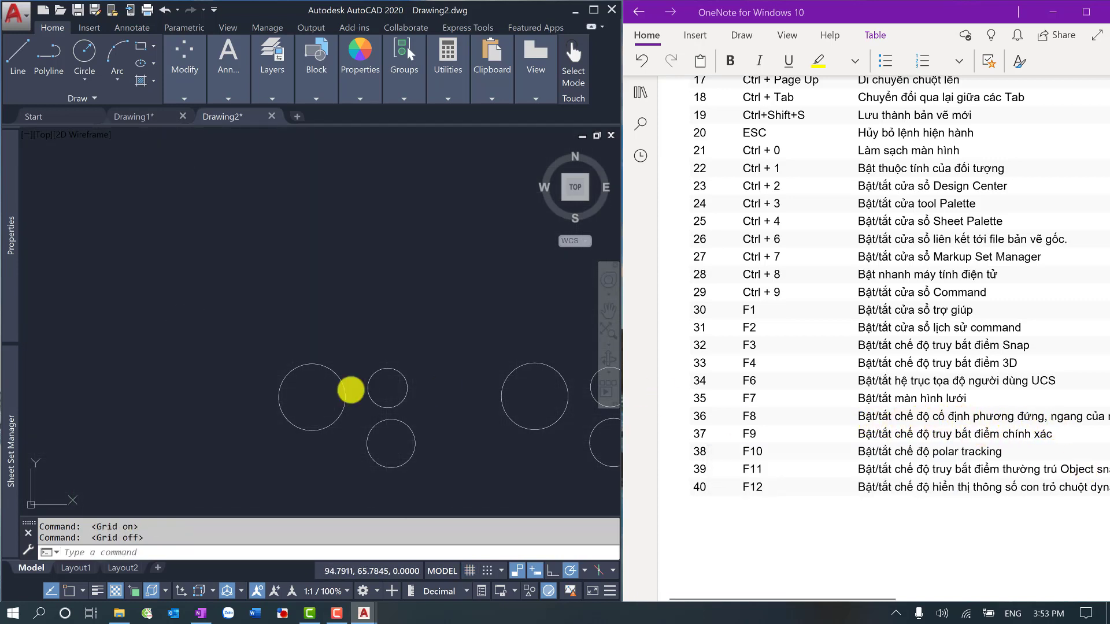
Start a polyline with PL and draw a freeform zigzag through four vertices
{"action": "type", "text": "pl"}
{"action": "key", "text": "Return"}
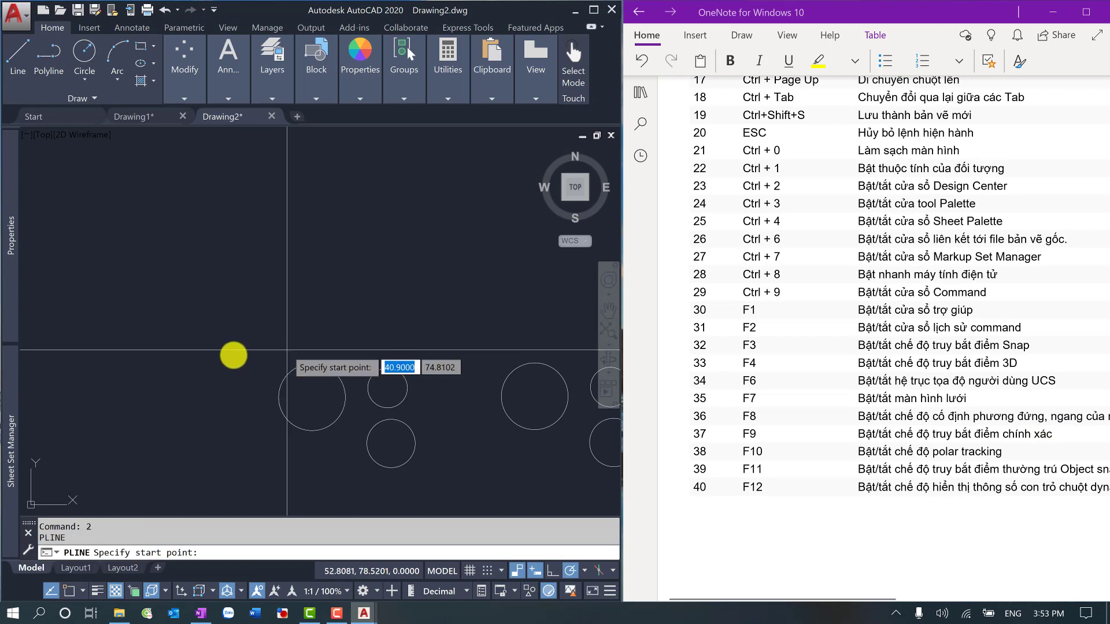
{"action": "left_click", "coordinate": [234, 355]}
{"action": "left_click", "coordinate": [455, 247]}
{"action": "left_click", "coordinate": [165, 218]}
{"action": "left_click", "coordinate": [386, 301]}
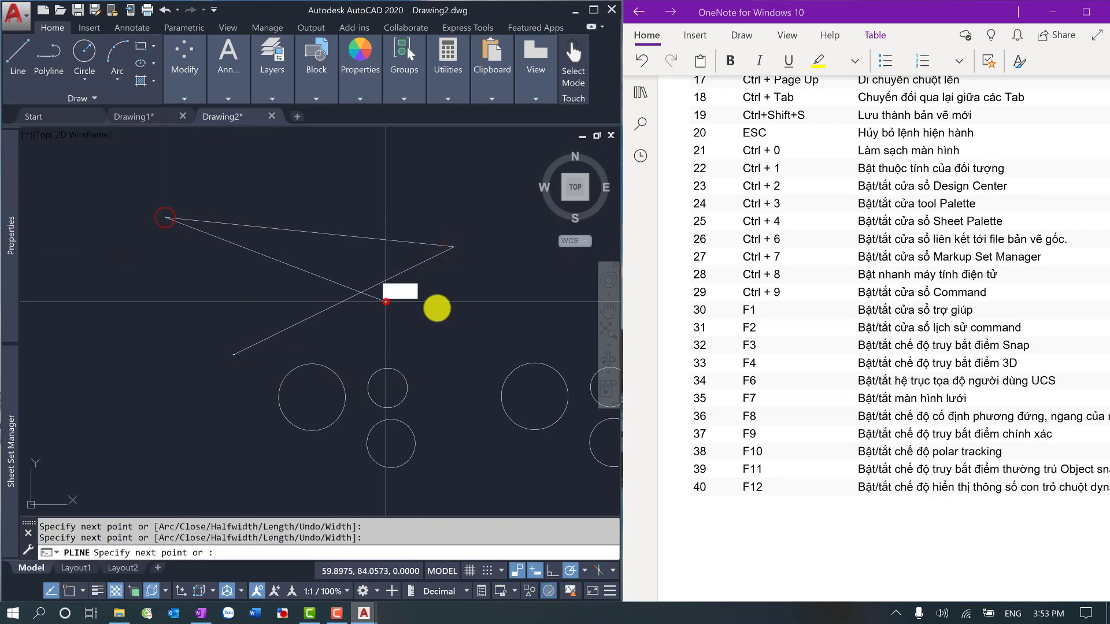
Add vertical and horizontal legs with Ortho (F8), then undo the last free segment
{"action": "key", "text": "F8"}
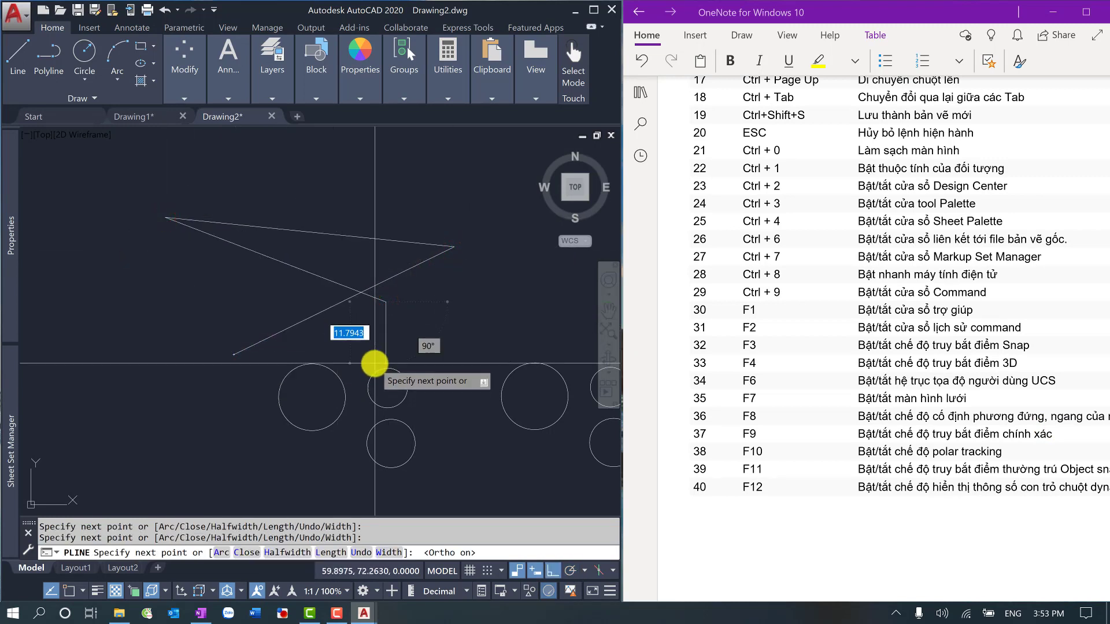
{"action": "left_click", "coordinate": [393, 360]}
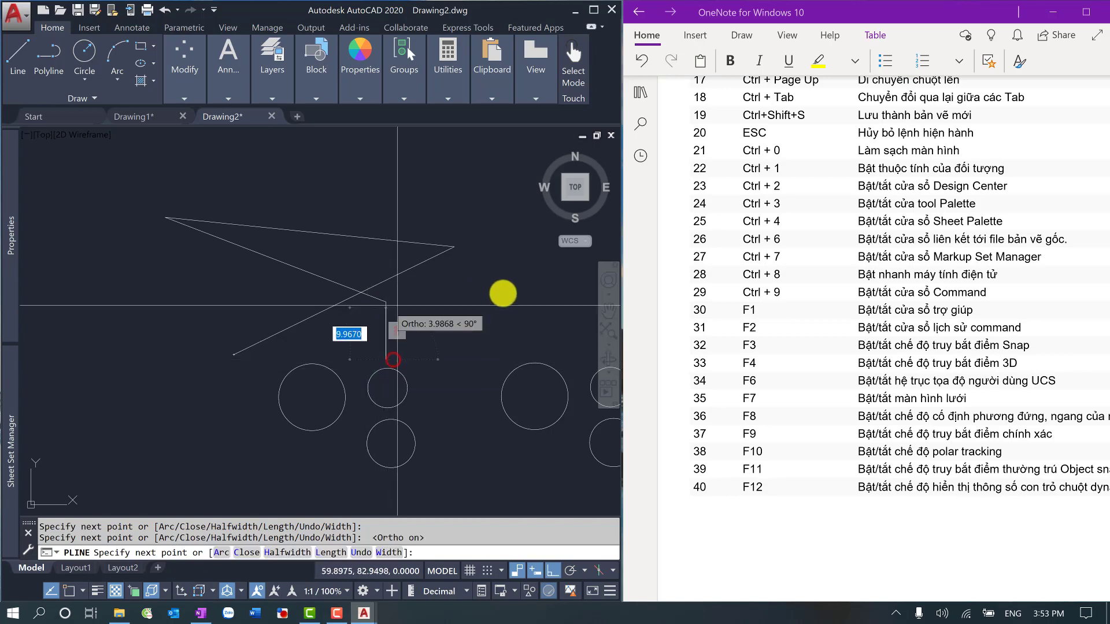
{"action": "left_click", "coordinate": [509, 296]}
{"action": "left_click", "coordinate": [495, 268]}
{"action": "key", "text": "F8"}
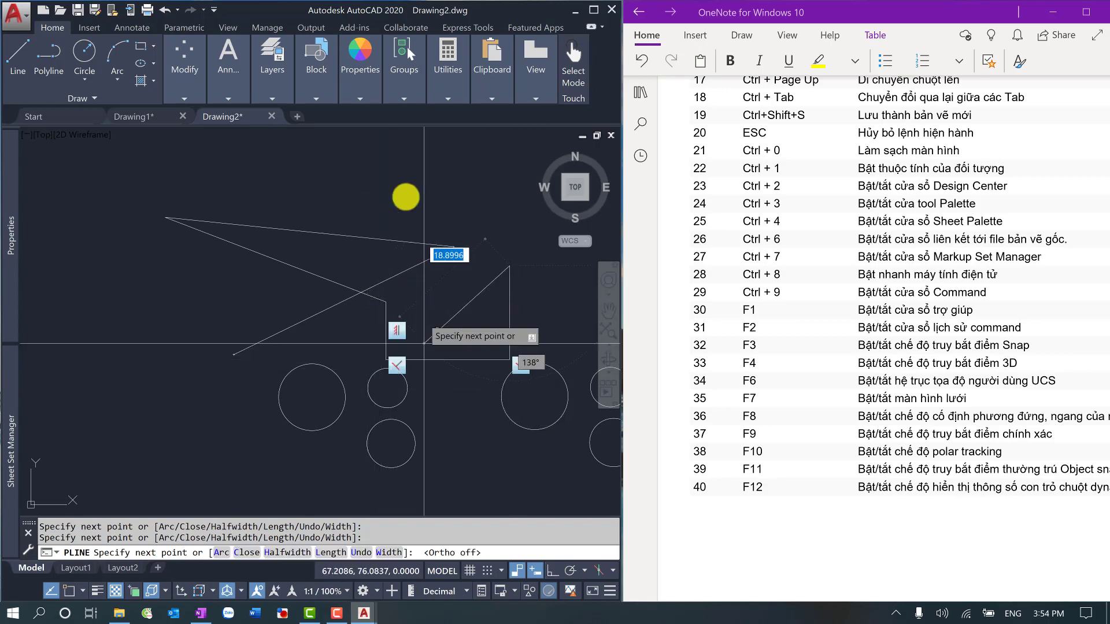
{"action": "left_click", "coordinate": [315, 261]}
{"action": "key", "text": "ctrl+z"}
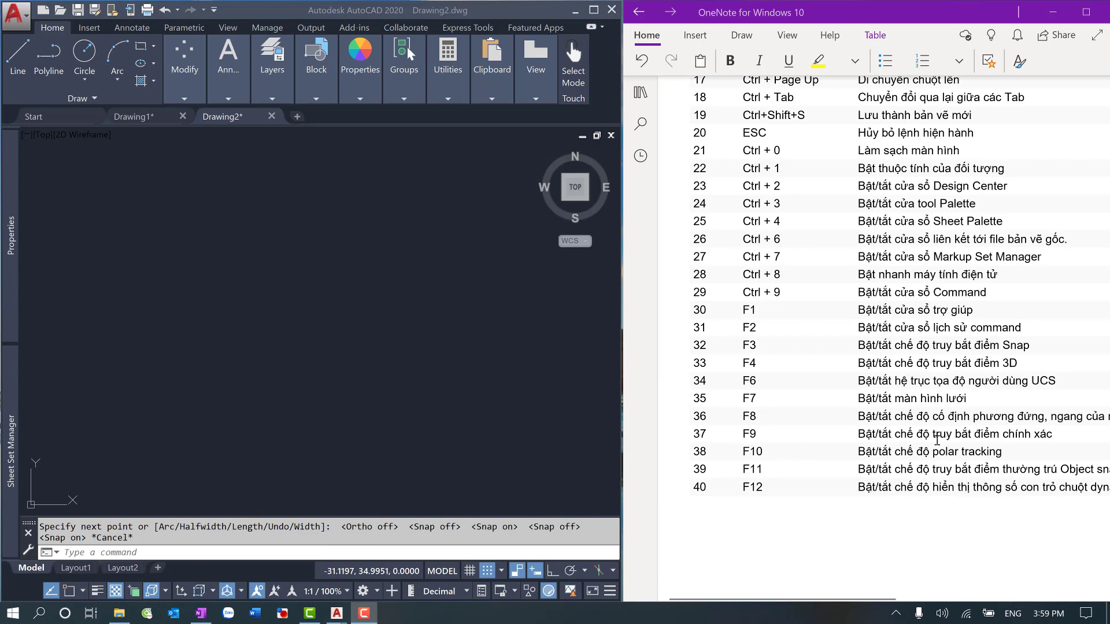
Toggle Snap mode with F9, leaving it off
{"action": "left_click", "coordinate": [338, 395]}
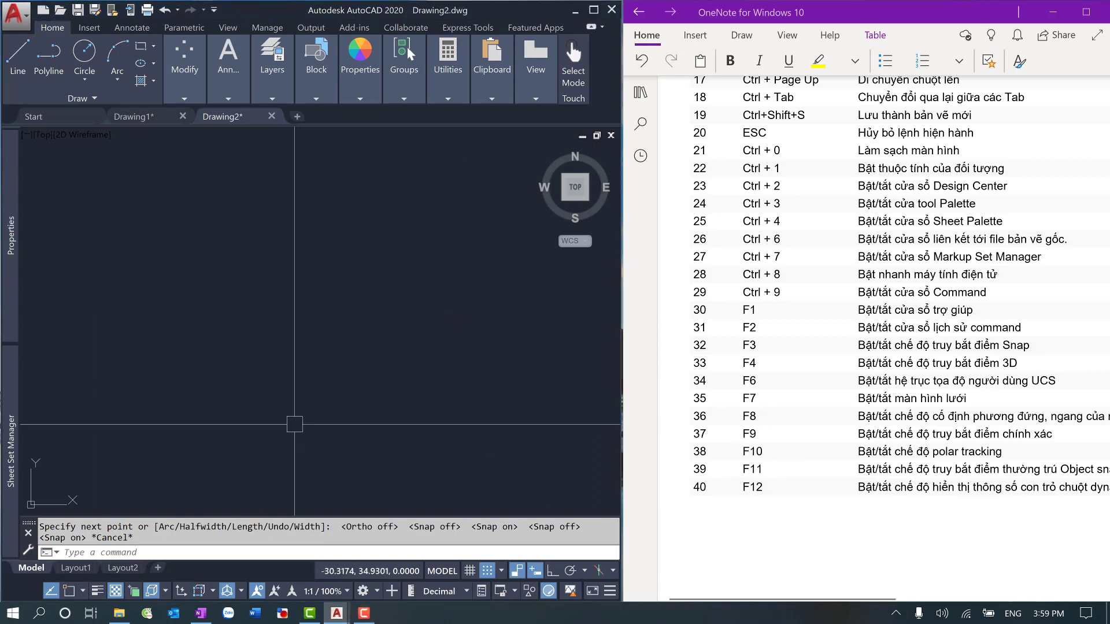
{"action": "key", "text": "F9"}
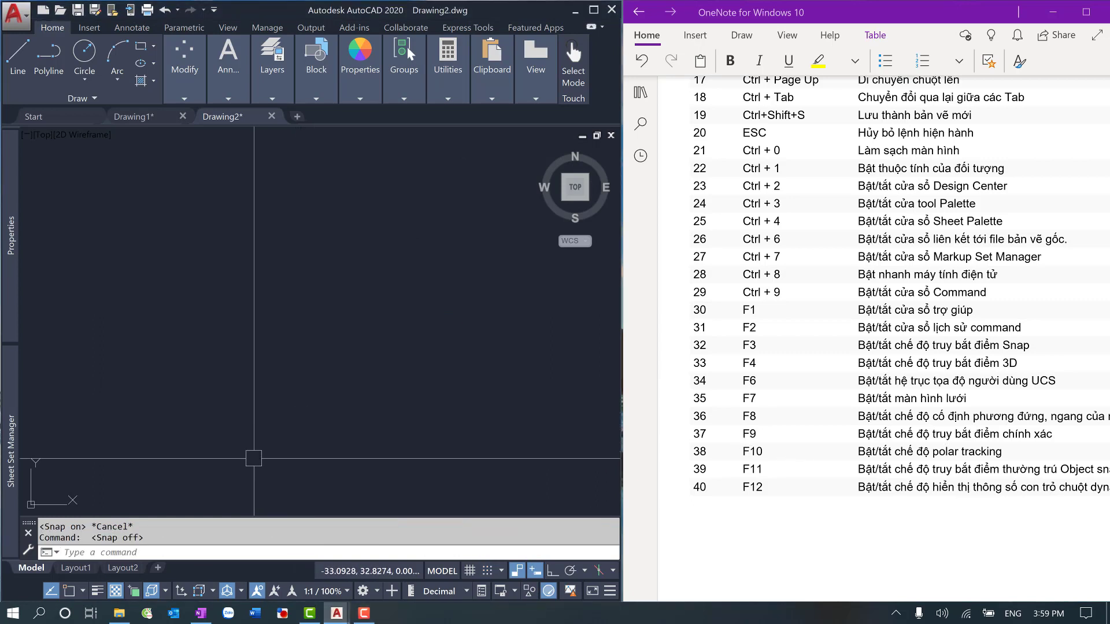
{"action": "key", "text": "F9"}
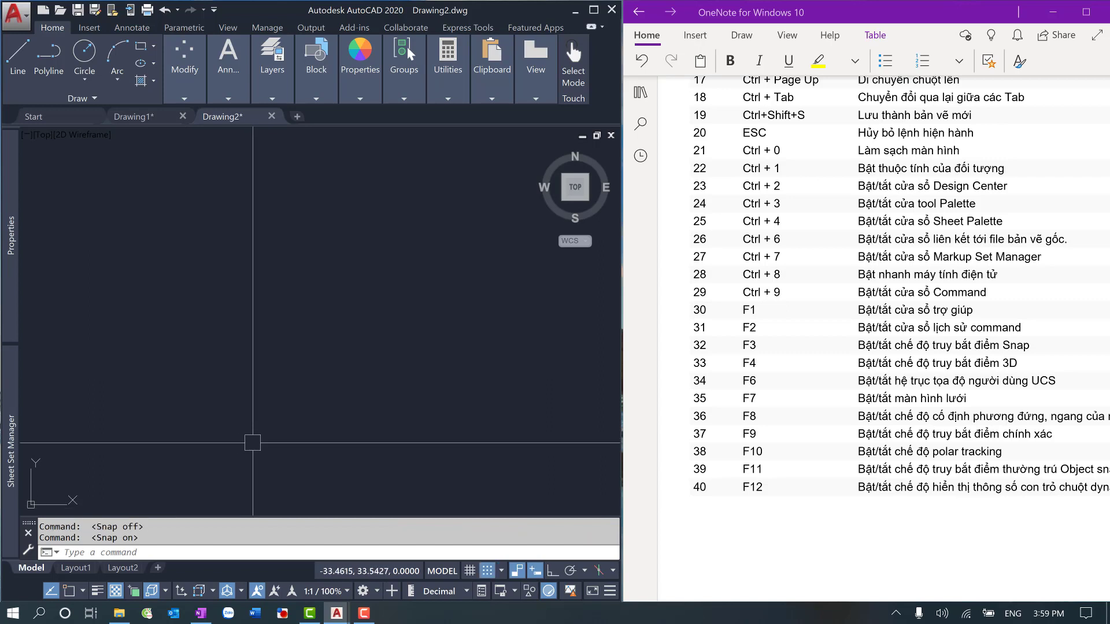
{"action": "key", "text": "F9"}
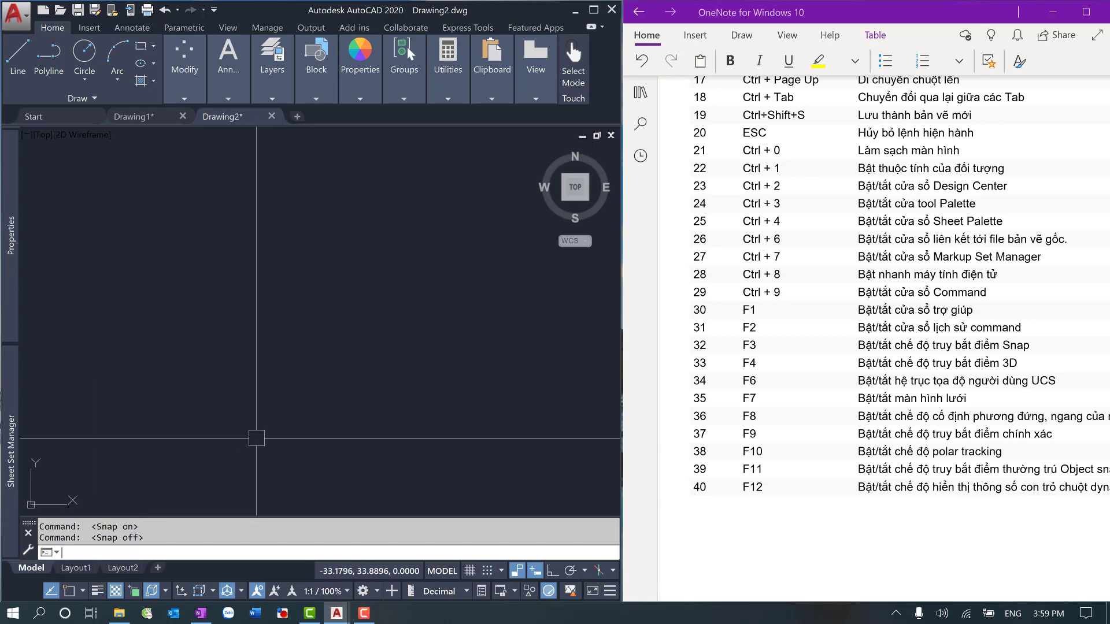
Start a trial polyline, place its start point, then cancel it with Esc
{"action": "type", "text": "2"}
{"action": "key", "text": "BackSpace"}
{"action": "type", "text": "pl"}
{"action": "key", "text": "Return"}
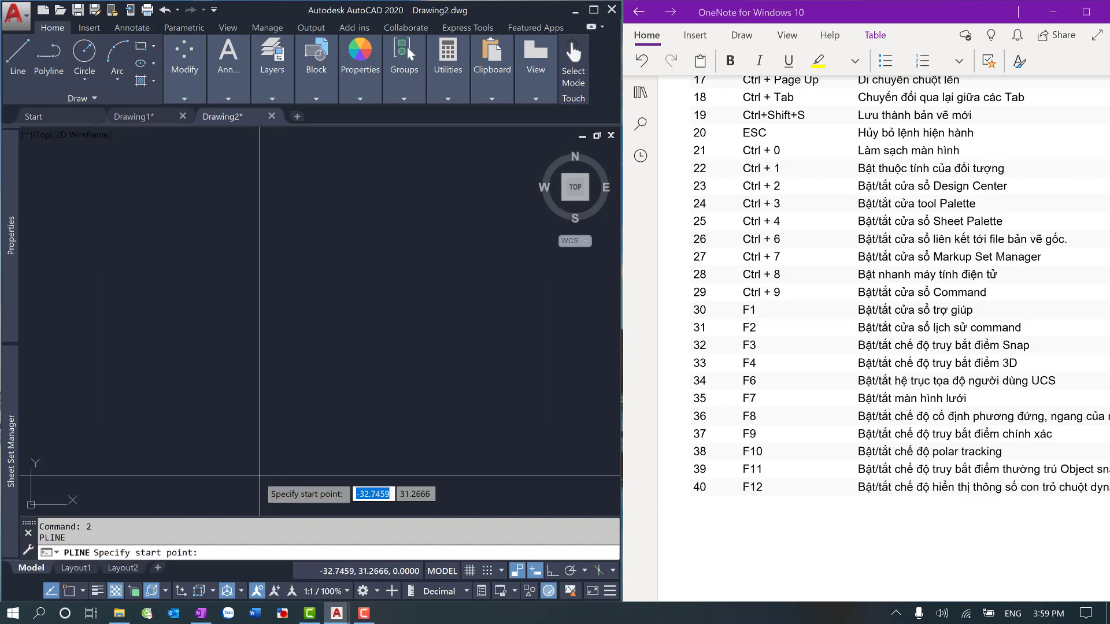
{"action": "left_click", "coordinate": [249, 487]}
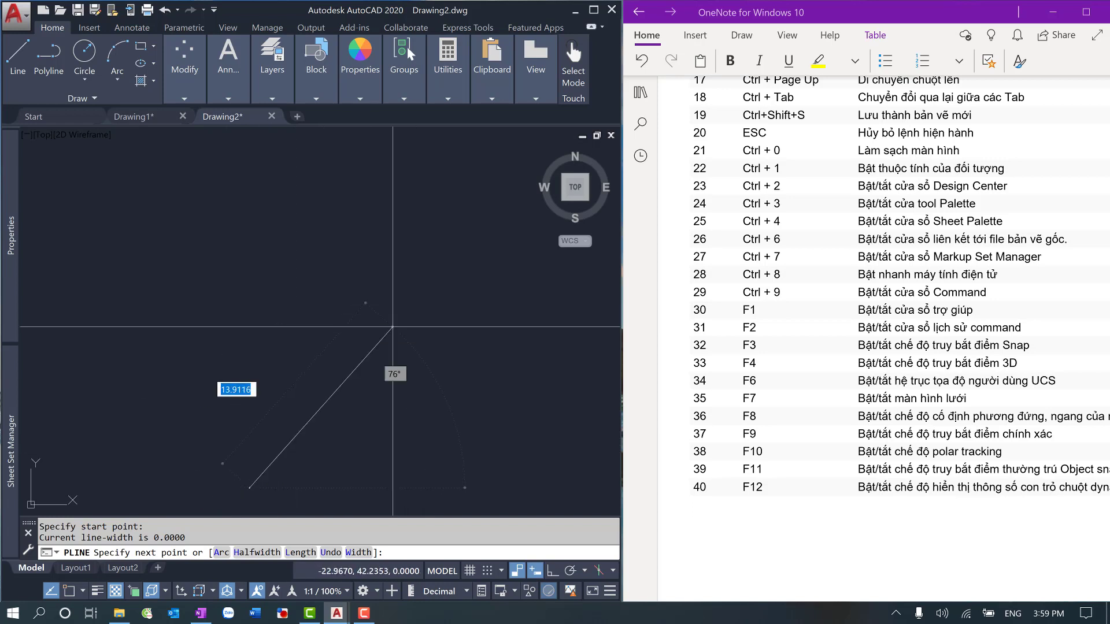
{"action": "key", "text": "Escape"}
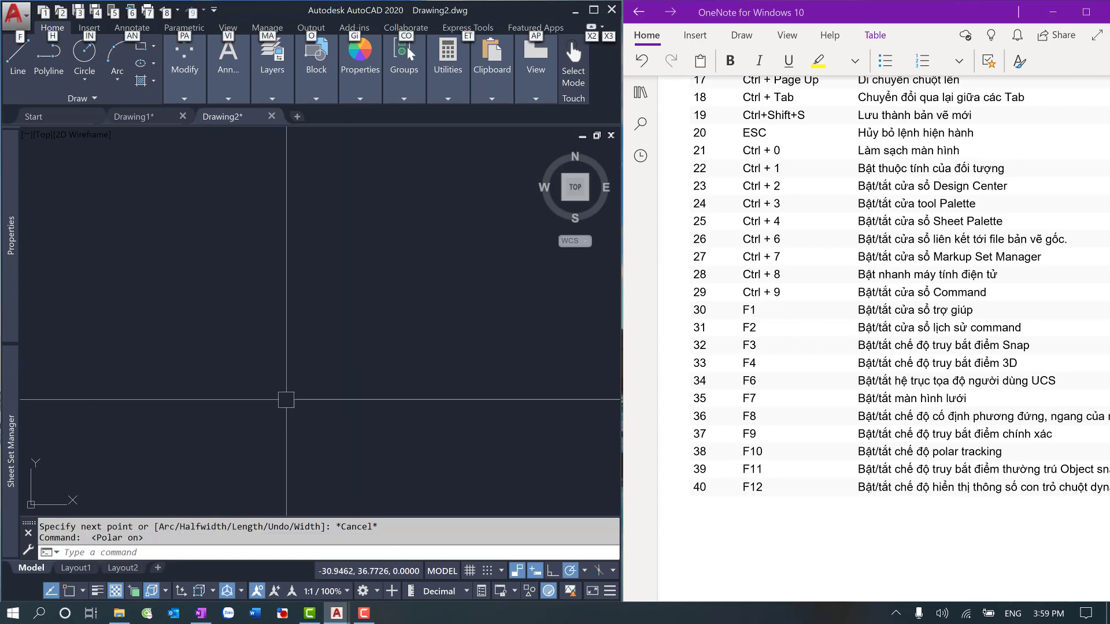
{"action": "key", "text": "ctrl+0"}
{"action": "key", "text": "Return"}
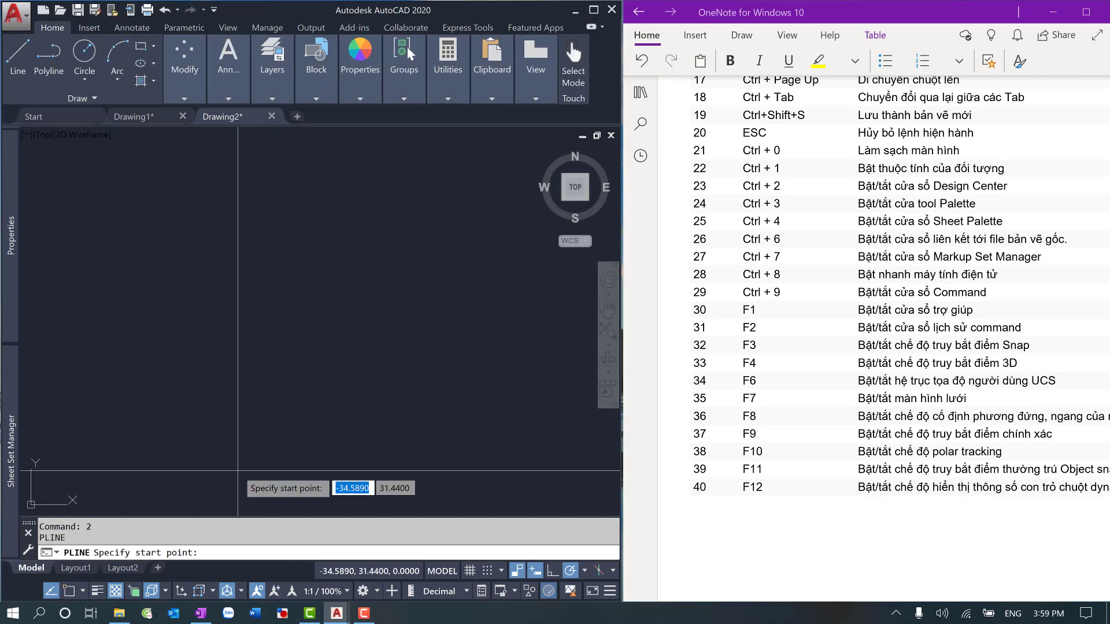
{"action": "left_click", "coordinate": [237, 471]}
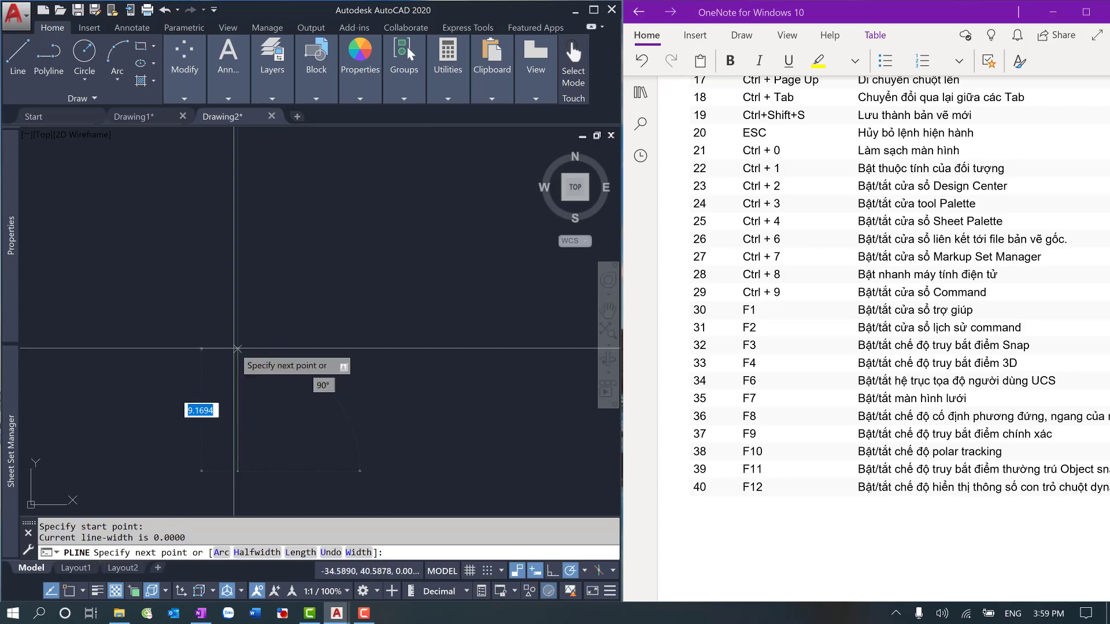
{"action": "middle_click_drag", "start_coordinate": [231, 492], "coordinate": [216, 315]}
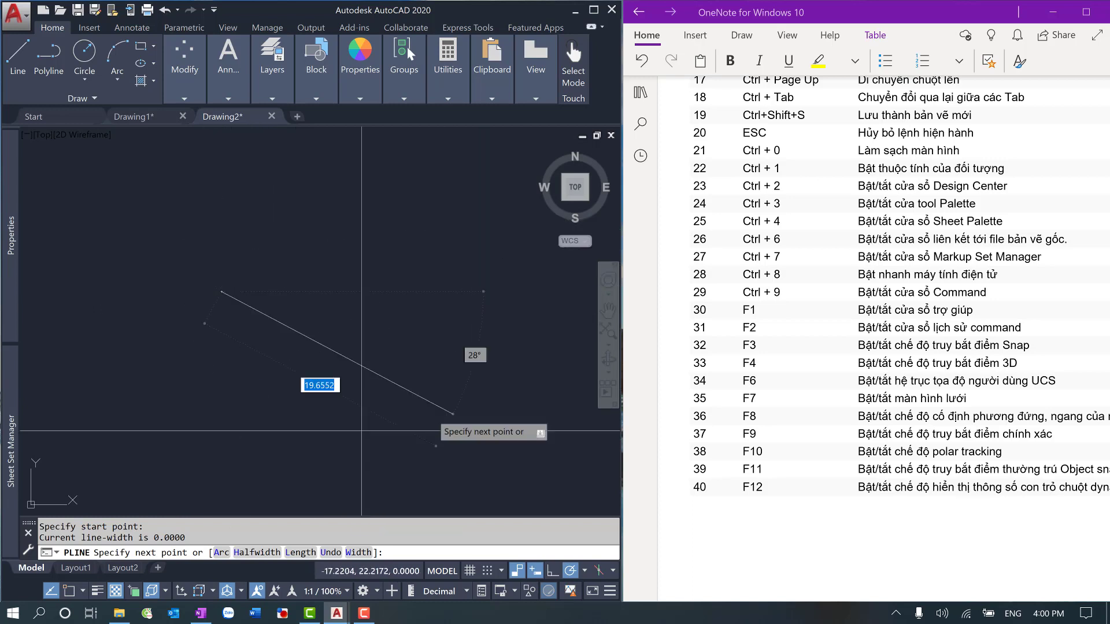
{"action": "key", "text": "Escape"}
{"action": "left_click", "coordinate": [583, 571]}
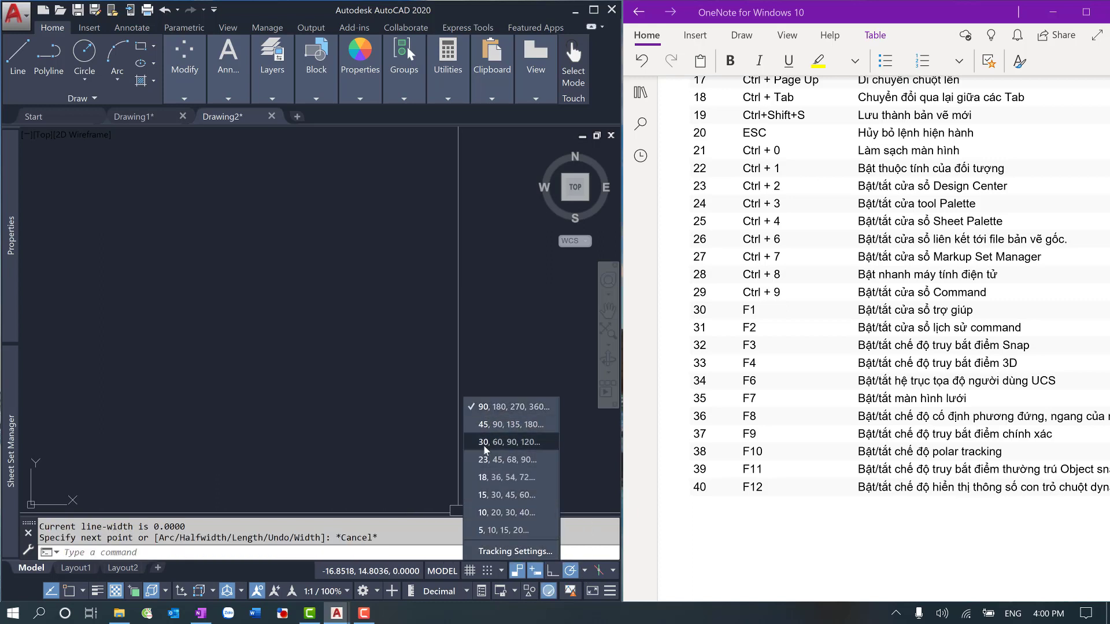
{"action": "left_click", "coordinate": [498, 551]}
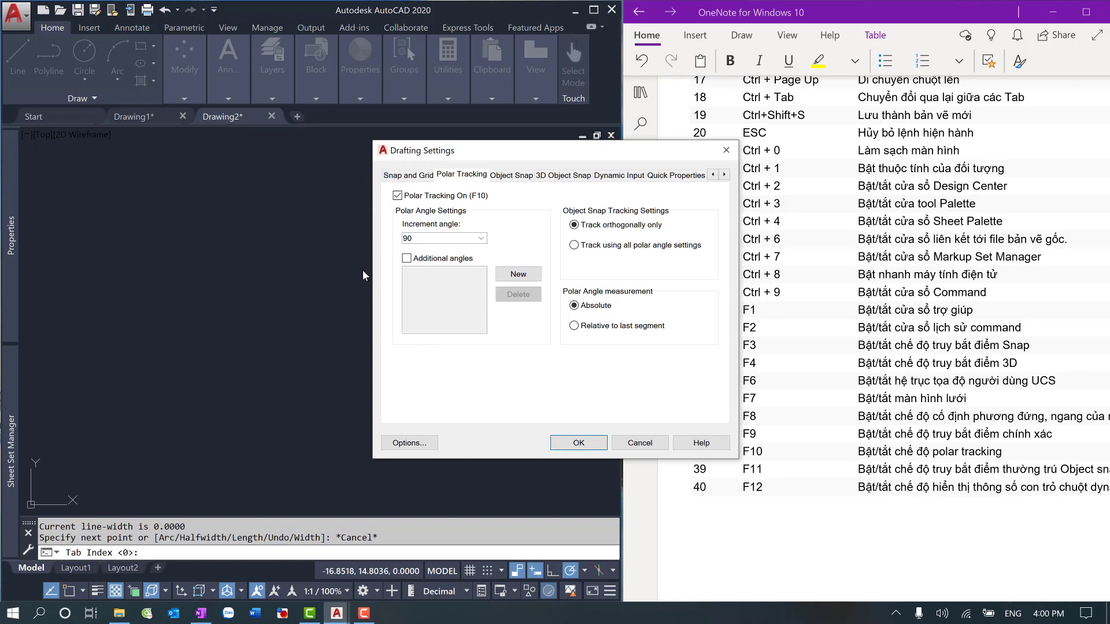
{"action": "left_click", "coordinate": [414, 241]}
{"action": "key", "text": "Return"}
{"action": "type", "text": "2"}
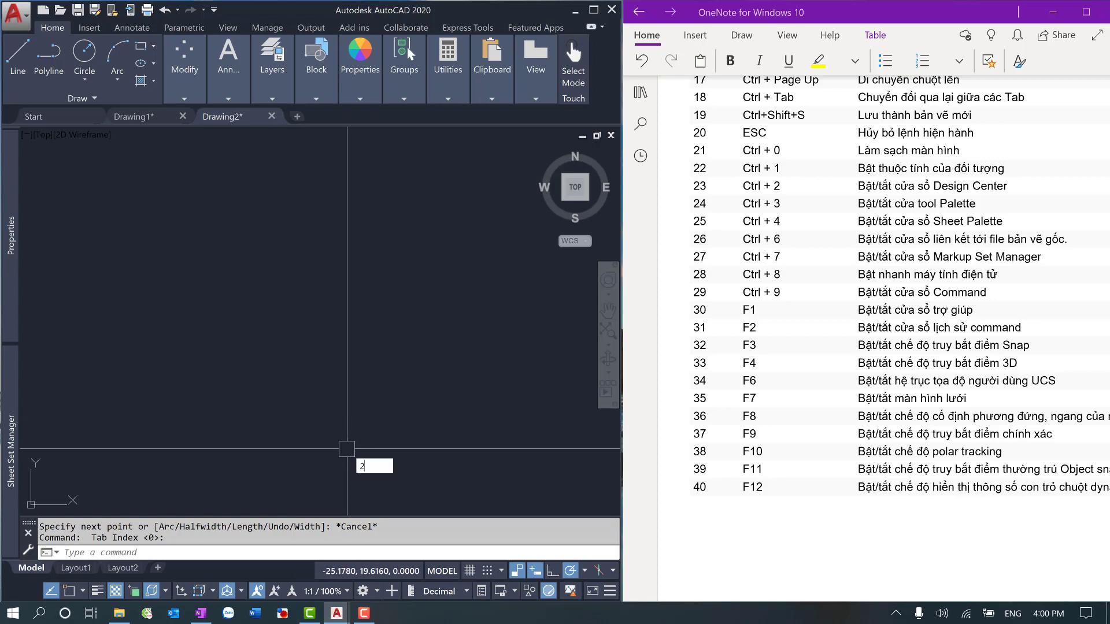
Draw one vertical polyline segment straight up along the 90° polar guide
{"action": "key", "text": "Return"}
{"action": "left_click", "coordinate": [296, 484]}
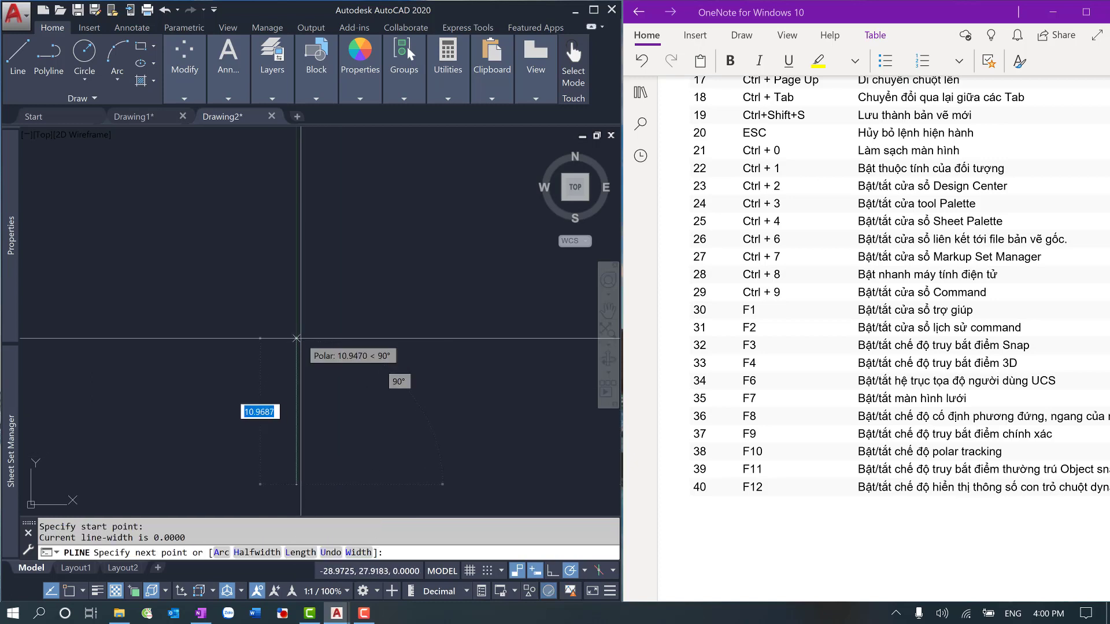
{"action": "left_click", "coordinate": [296, 338]}
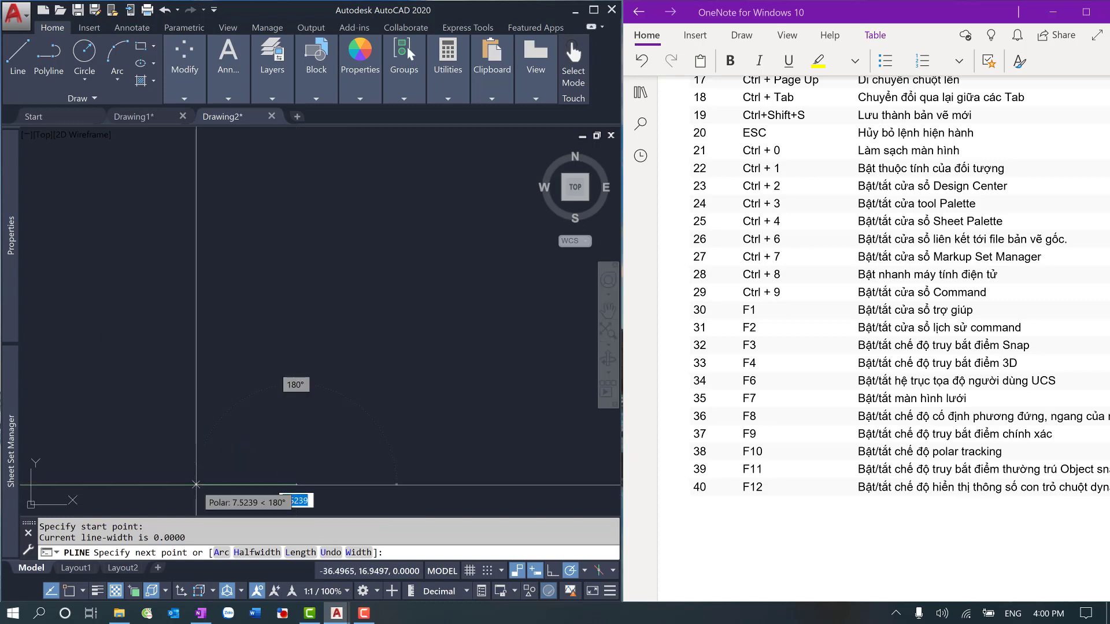
{"action": "key", "text": "Escape"}
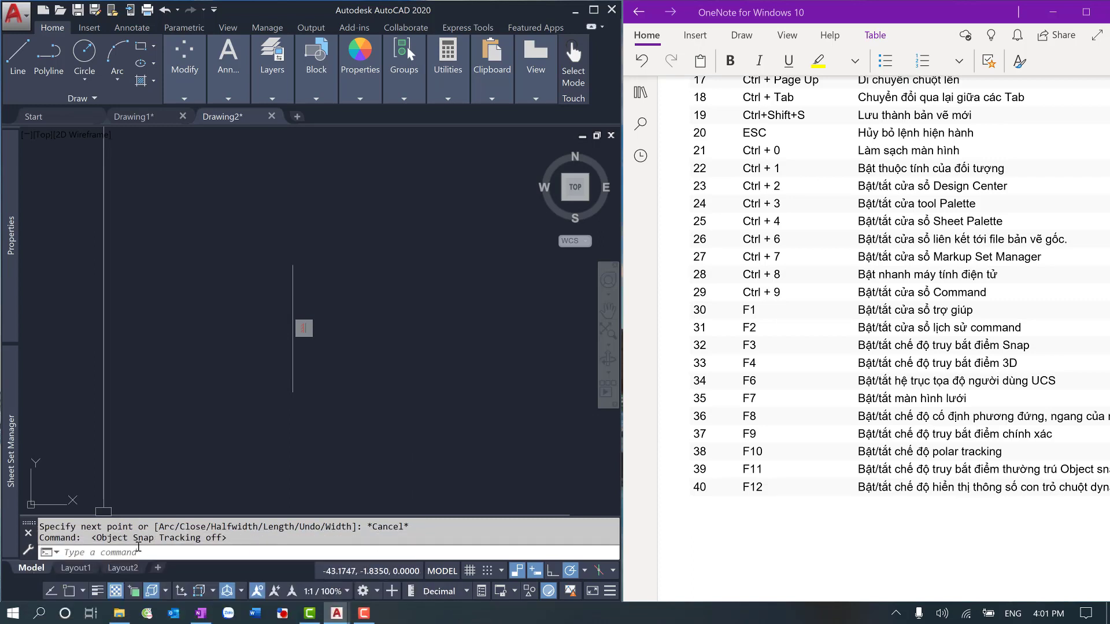
{"action": "key", "text": "F11"}
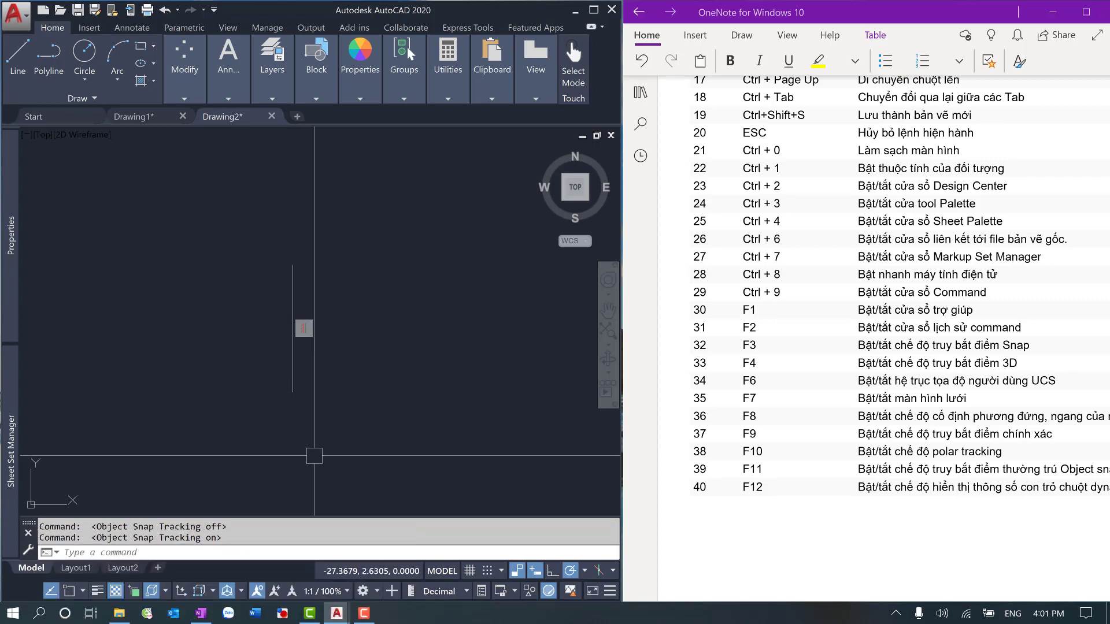
{"action": "key", "text": "F11"}
{"action": "left_click", "coordinate": [347, 372]}
{"action": "left_click", "coordinate": [224, 325]}
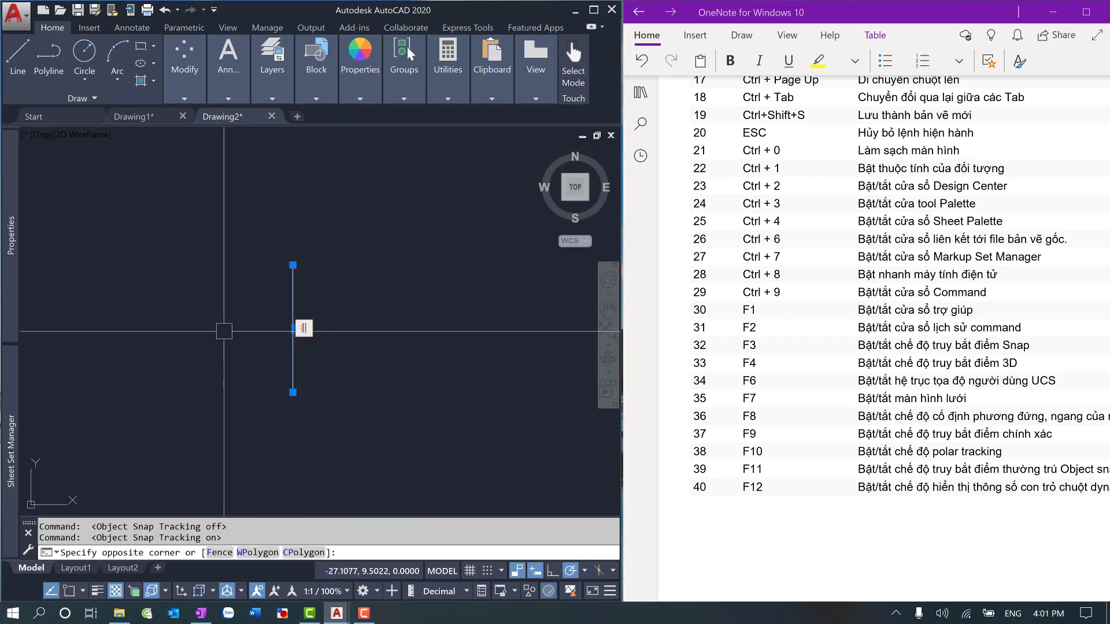
{"action": "left_click", "coordinate": [346, 389]}
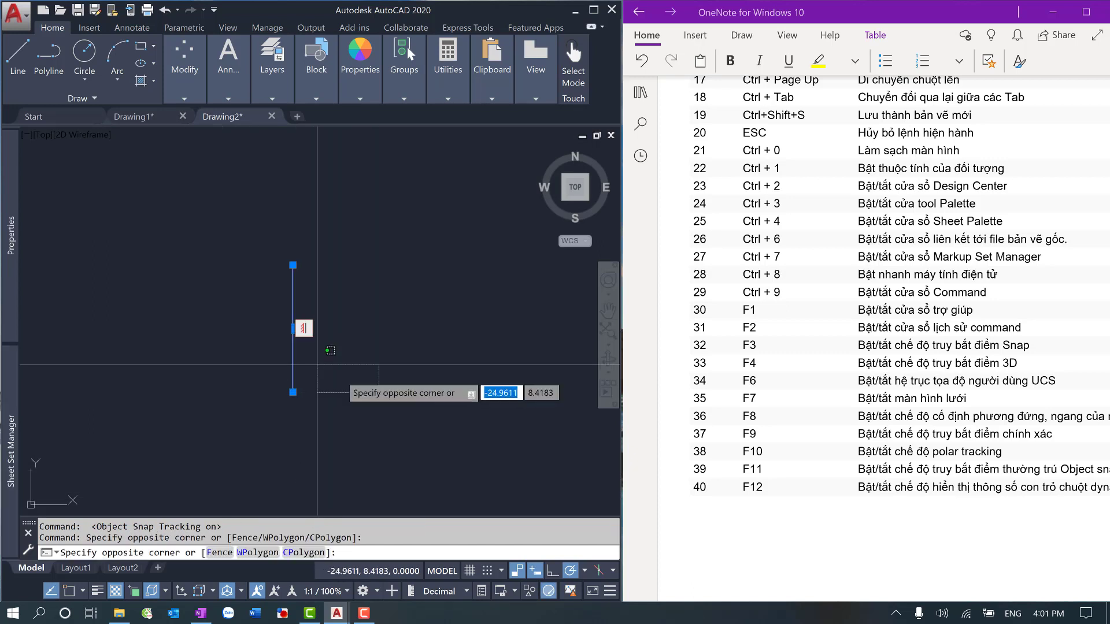
{"action": "left_click", "coordinate": [297, 317]}
{"action": "middle_click_drag", "start_coordinate": [347, 403], "coordinate": [322, 400]}
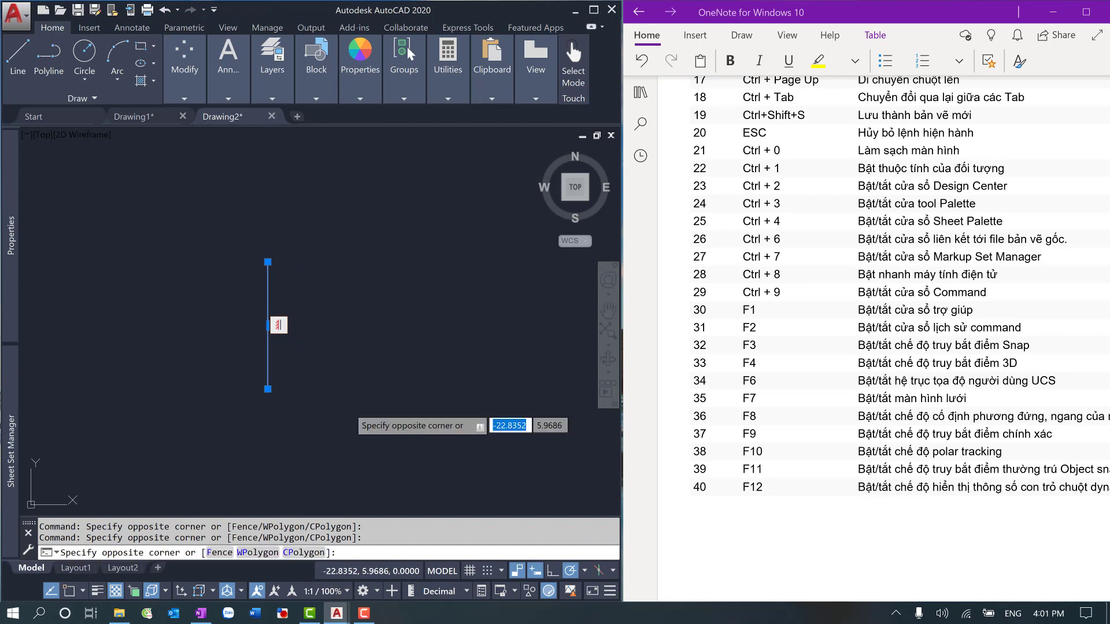
{"action": "key", "text": "Escape"}
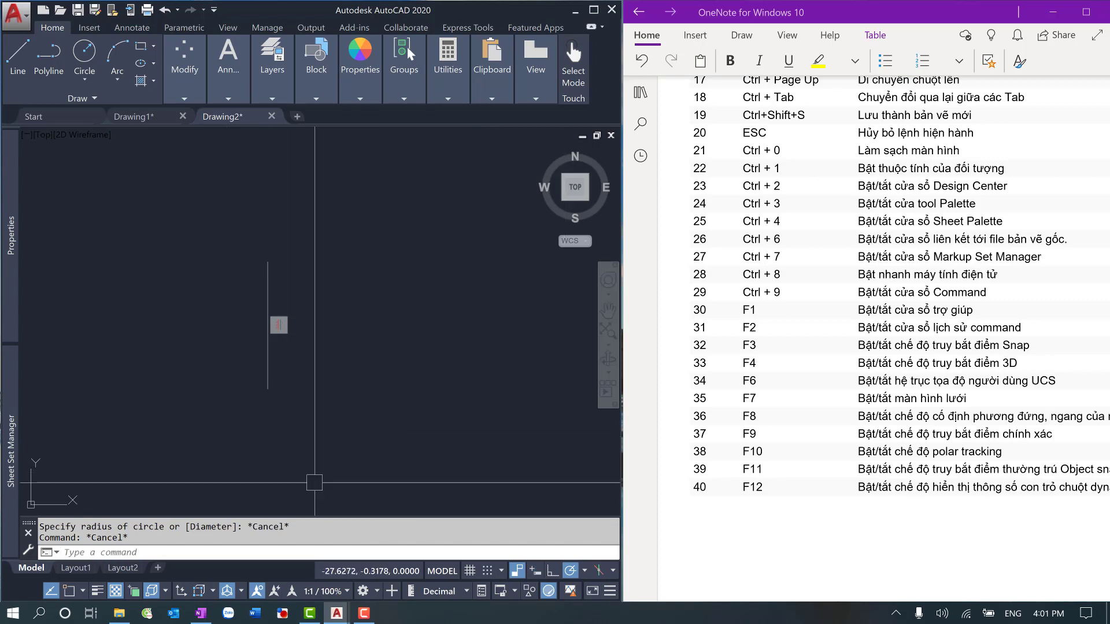
Cancel a stray selection window and a half-typed C command
{"action": "left_click", "coordinate": [374, 419]}
{"action": "key", "text": "Escape"}
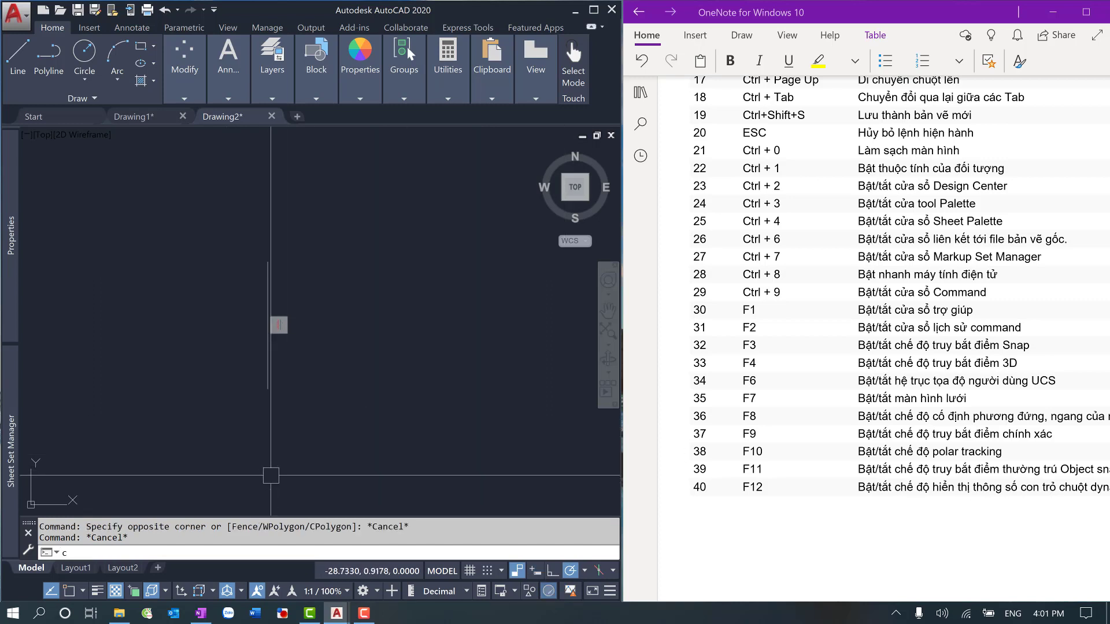
{"action": "type", "text": "c"}
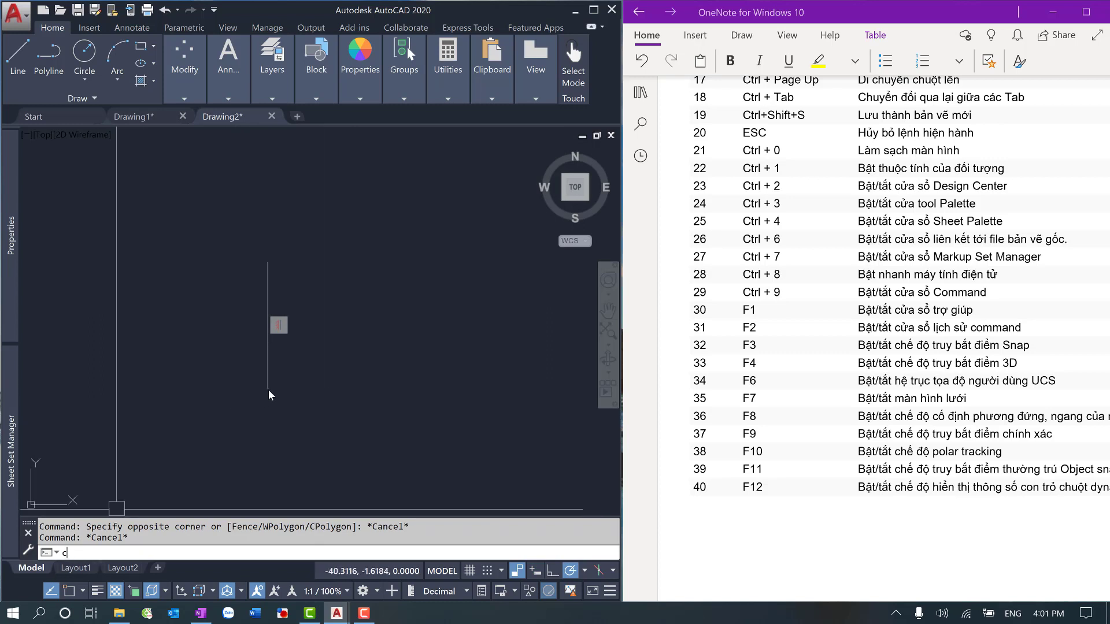
{"action": "key", "text": "Escape"}
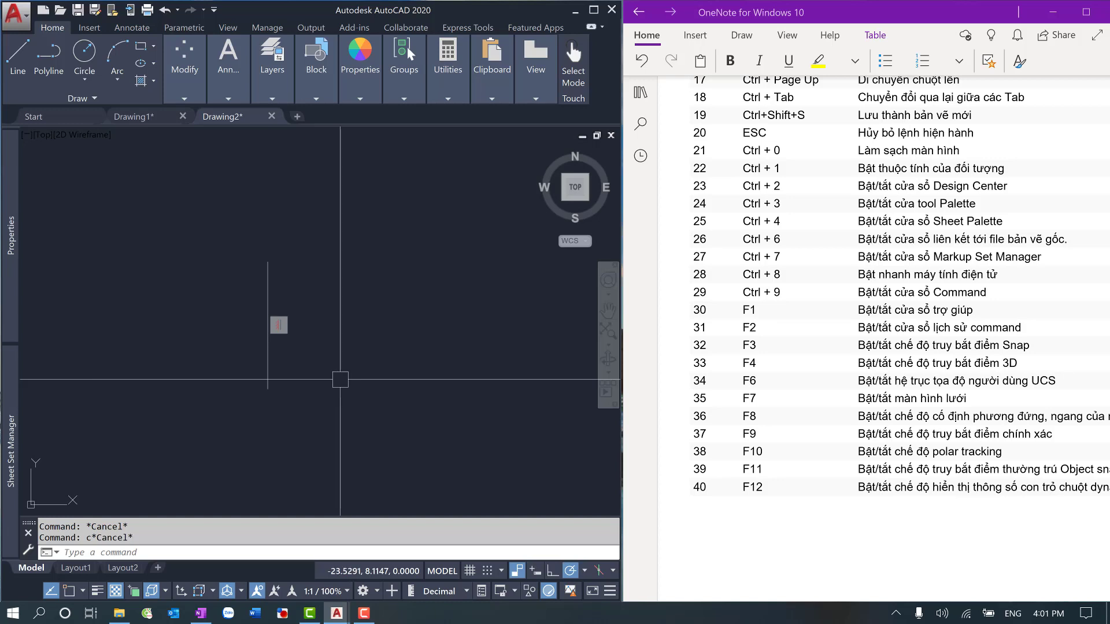
Turn dynamic input on with F12, type C, then dismiss the suggestions and cancel
{"action": "key", "text": "F12"}
{"action": "type", "text": "c"}
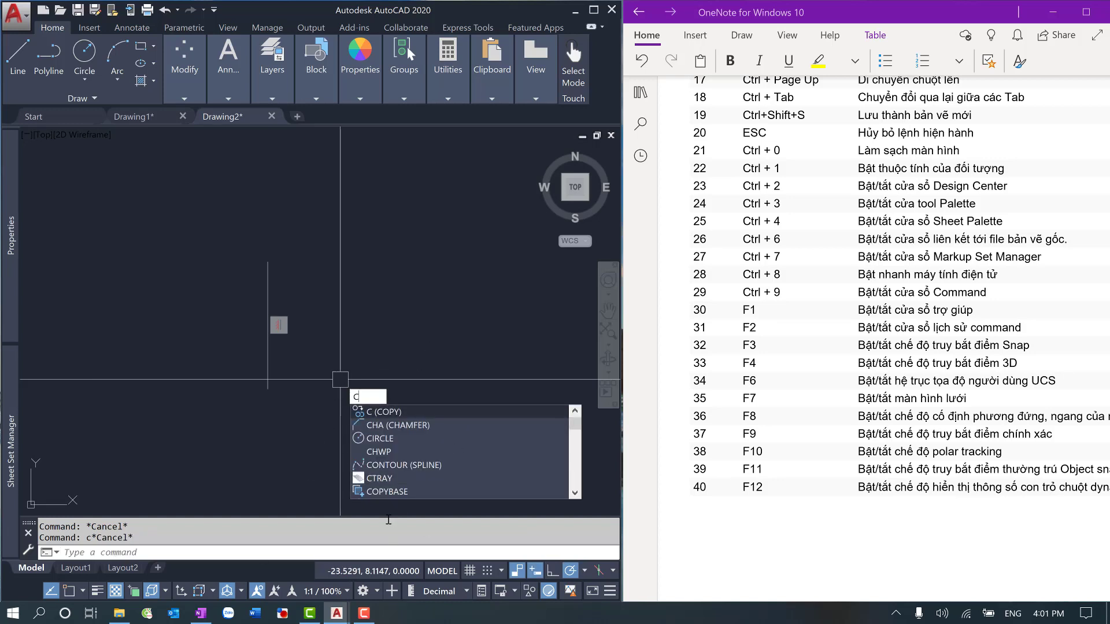
{"action": "scroll", "coordinate": [358, 496], "scroll_direction": "down", "scroll_amount": 4}
{"action": "scroll", "coordinate": [359, 496], "scroll_direction": "down", "scroll_amount": 1}
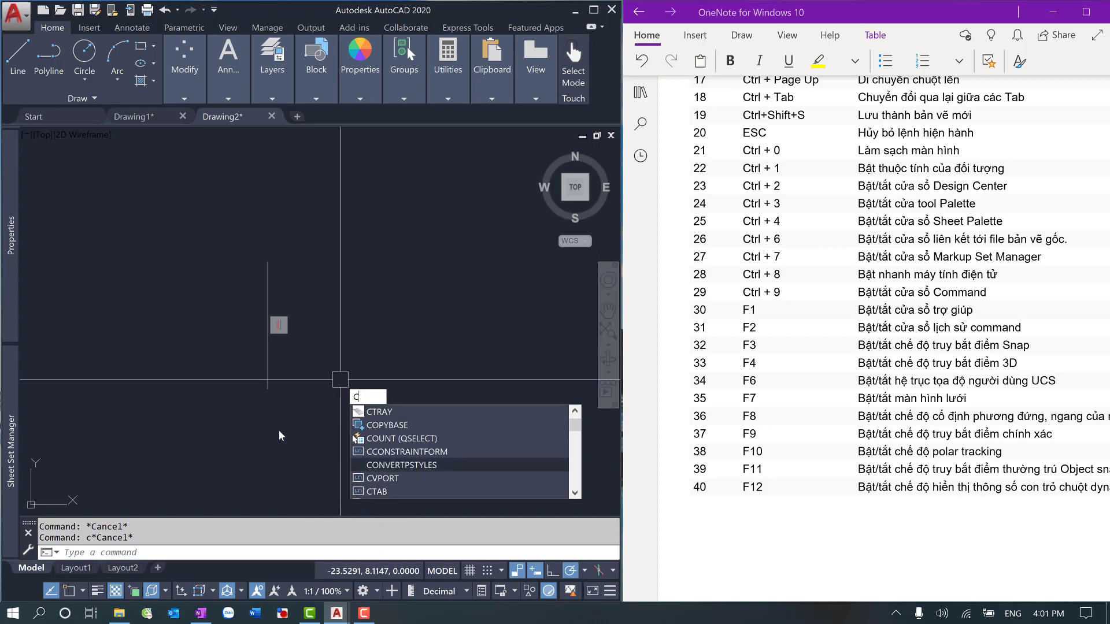
{"action": "left_click", "coordinate": [416, 331]}
{"action": "key", "text": "Escape"}
{"action": "key", "text": "Escape"}
Highlight Ctrl + Shift + C (row 11) and Ctrl + Shift + V (row 12) in yellow
{"action": "scroll", "coordinate": [736, 503], "scroll_direction": "up", "scroll_amount": 1}
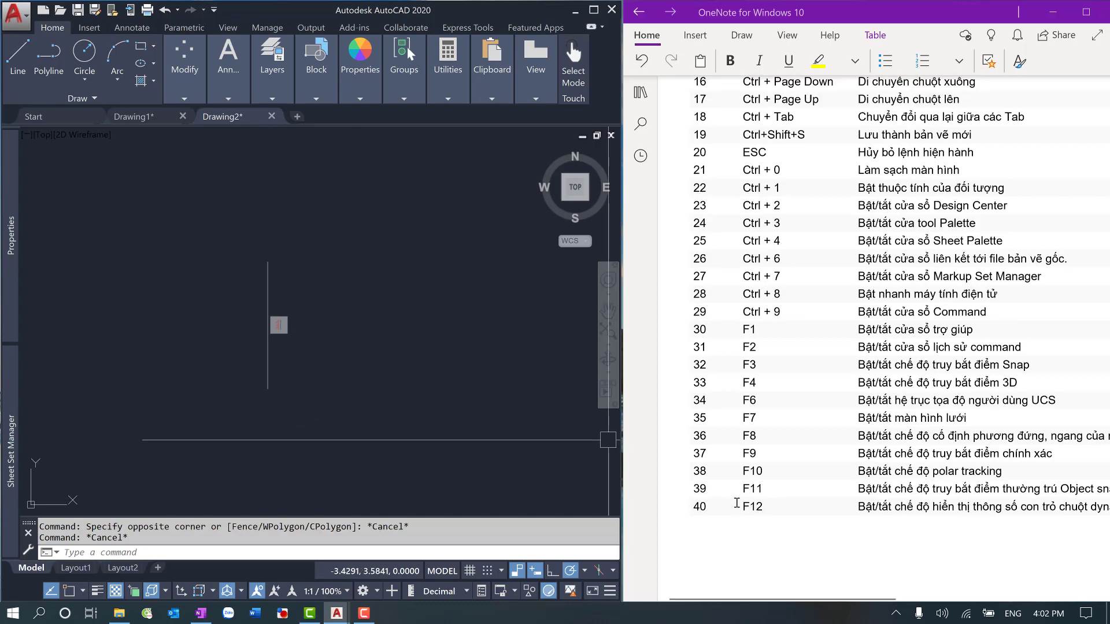
{"action": "scroll", "coordinate": [737, 505], "scroll_direction": "up", "scroll_amount": 4}
{"action": "scroll", "coordinate": [739, 508], "scroll_direction": "up", "scroll_amount": 3}
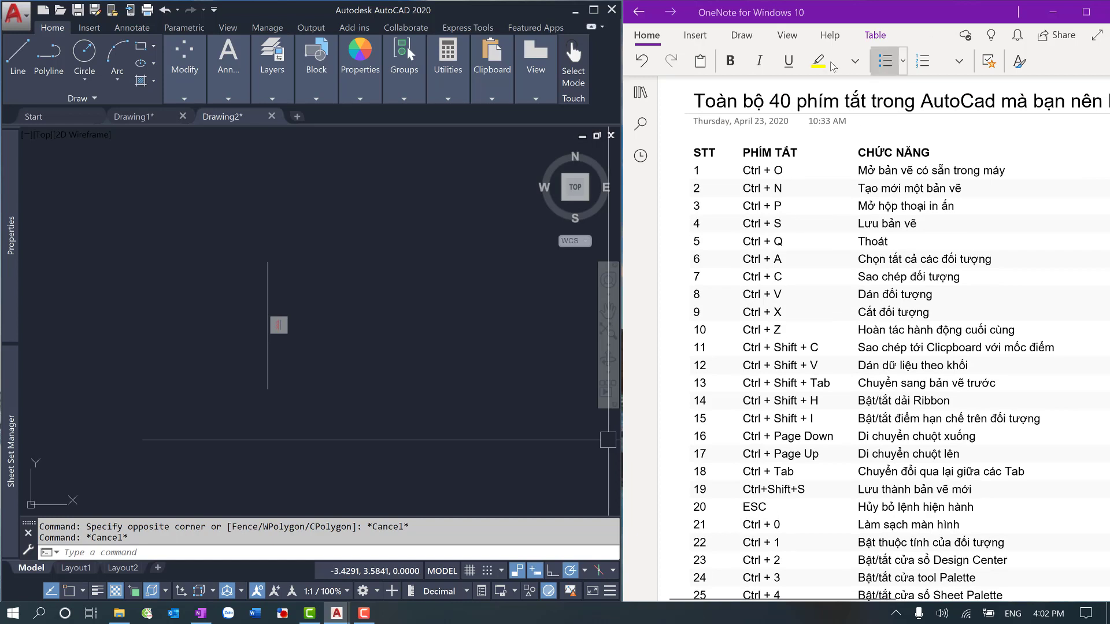
{"action": "scroll", "coordinate": [792, 280], "scroll_direction": "down", "scroll_amount": 2}
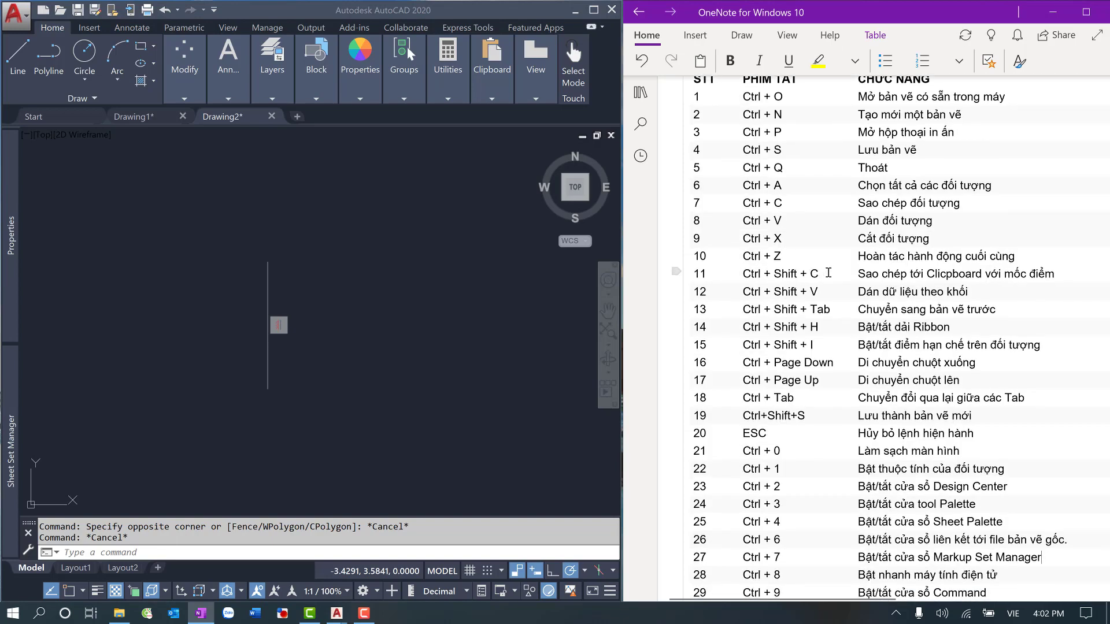
{"action": "left_click_drag", "start_coordinate": [785, 276], "coordinate": [741, 274]}
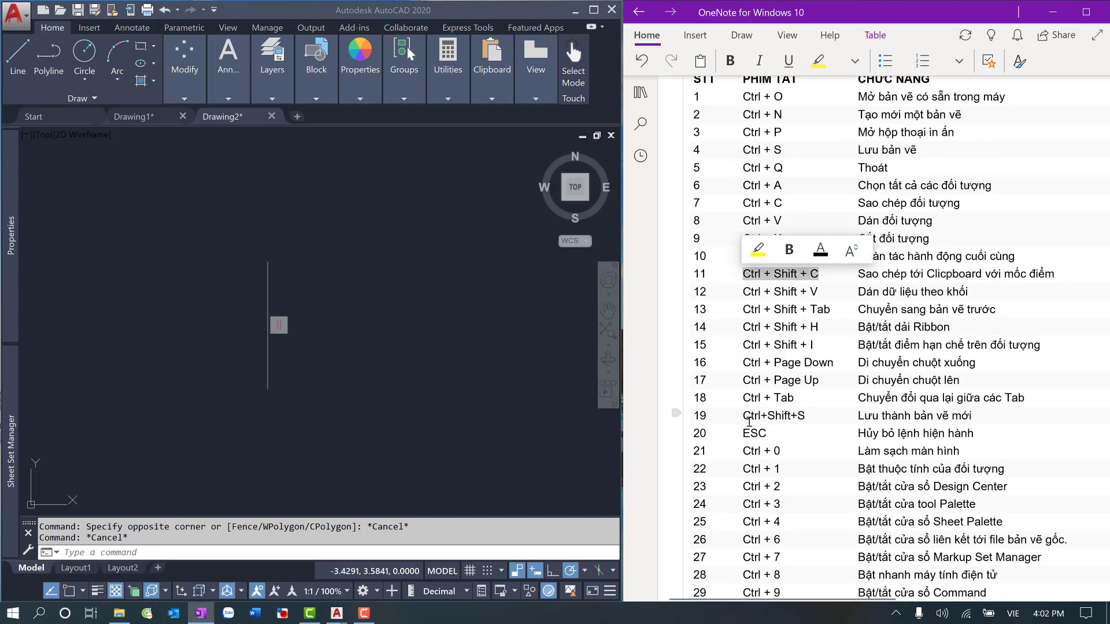
{"action": "left_click", "coordinate": [756, 250]}
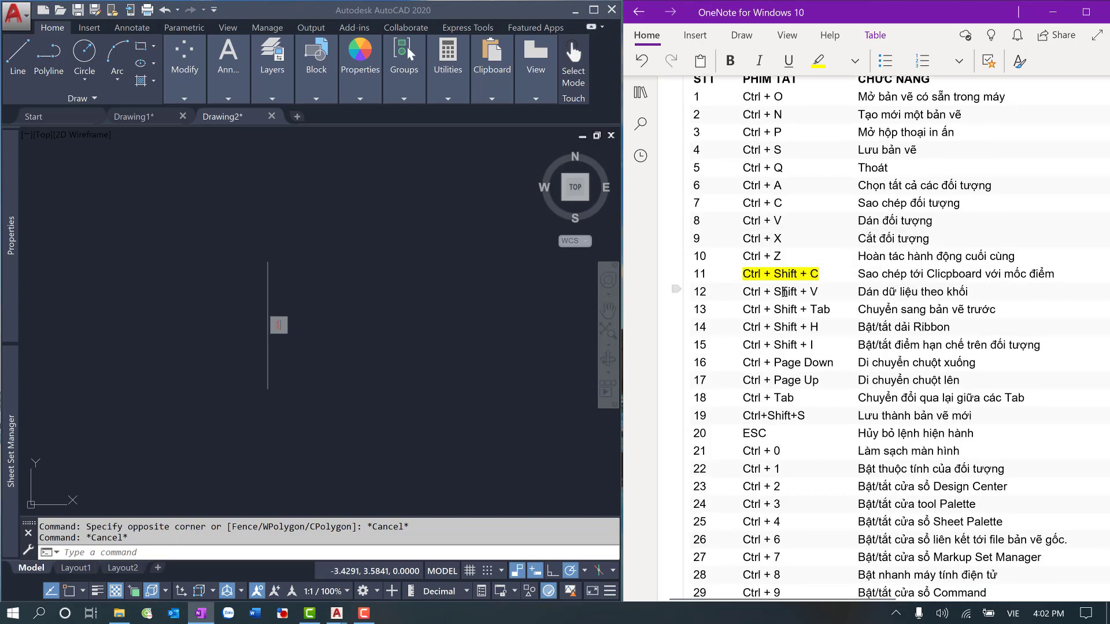
{"action": "left_click_drag", "start_coordinate": [818, 292], "coordinate": [742, 292]}
{"action": "left_click", "coordinate": [759, 266]}
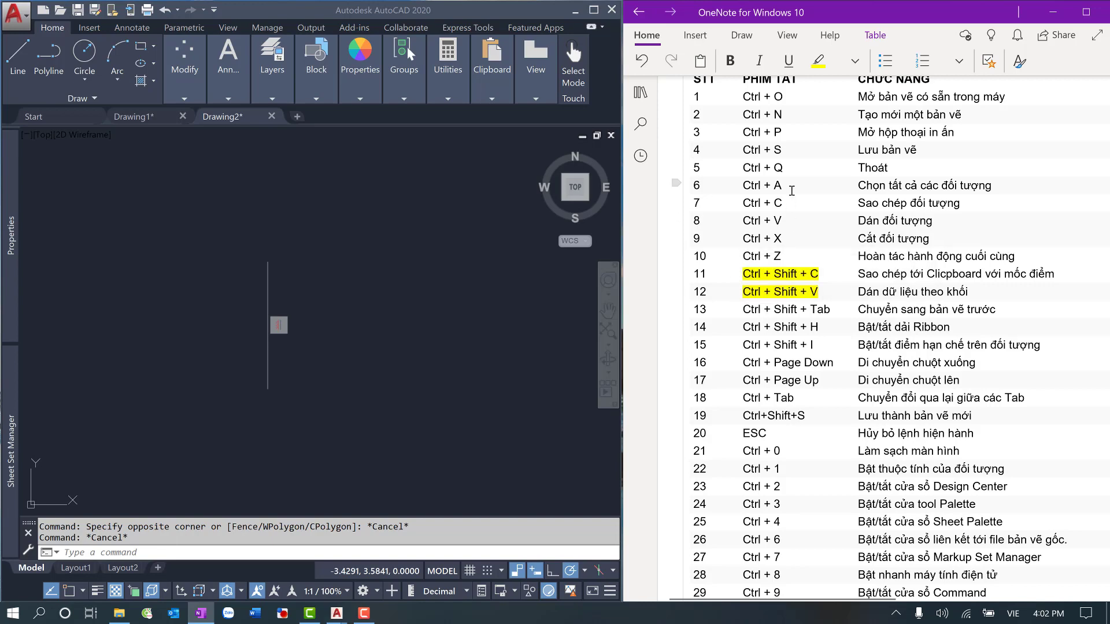
Highlight Ctrl + S, Ctrl+Shift+S and Ctrl + 9 (rows 4, 19, 29) in yellow
{"action": "scroll", "coordinate": [791, 190], "scroll_direction": "up", "scroll_amount": 3}
{"action": "triple_click", "coordinate": [759, 224]}
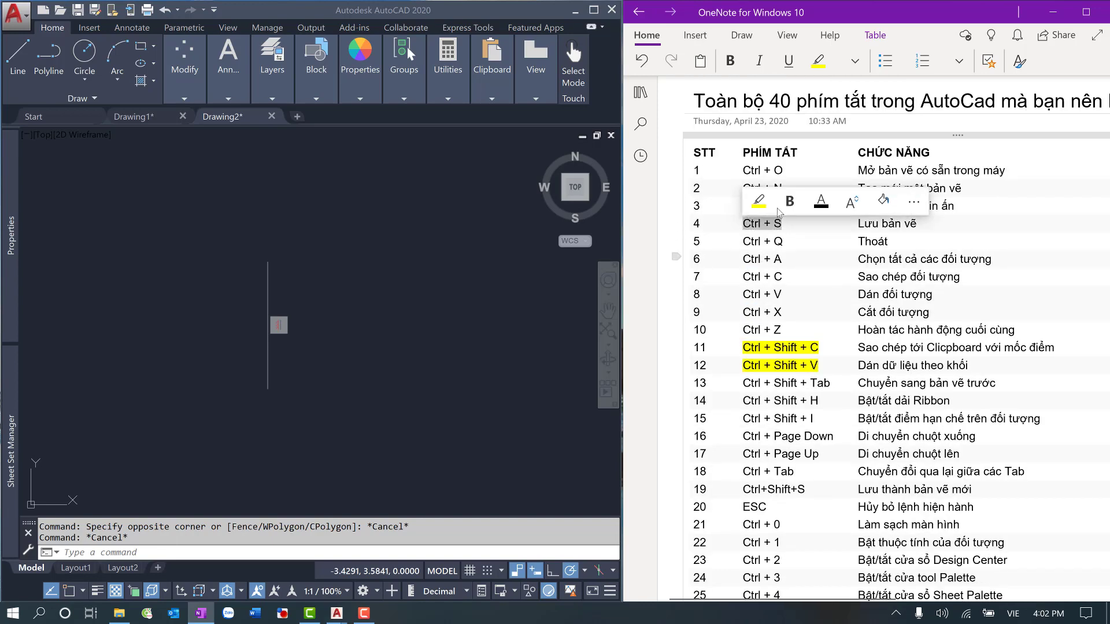
{"action": "left_click", "coordinate": [758, 199]}
{"action": "scroll", "coordinate": [800, 386], "scroll_direction": "down", "scroll_amount": 3}
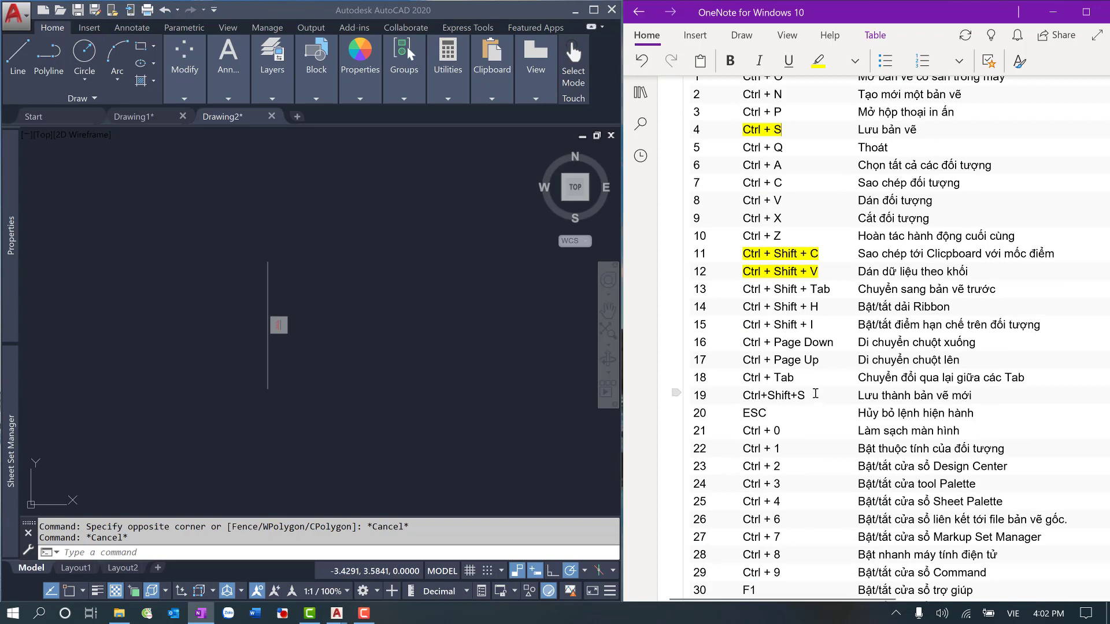
{"action": "triple_click", "coordinate": [747, 395]}
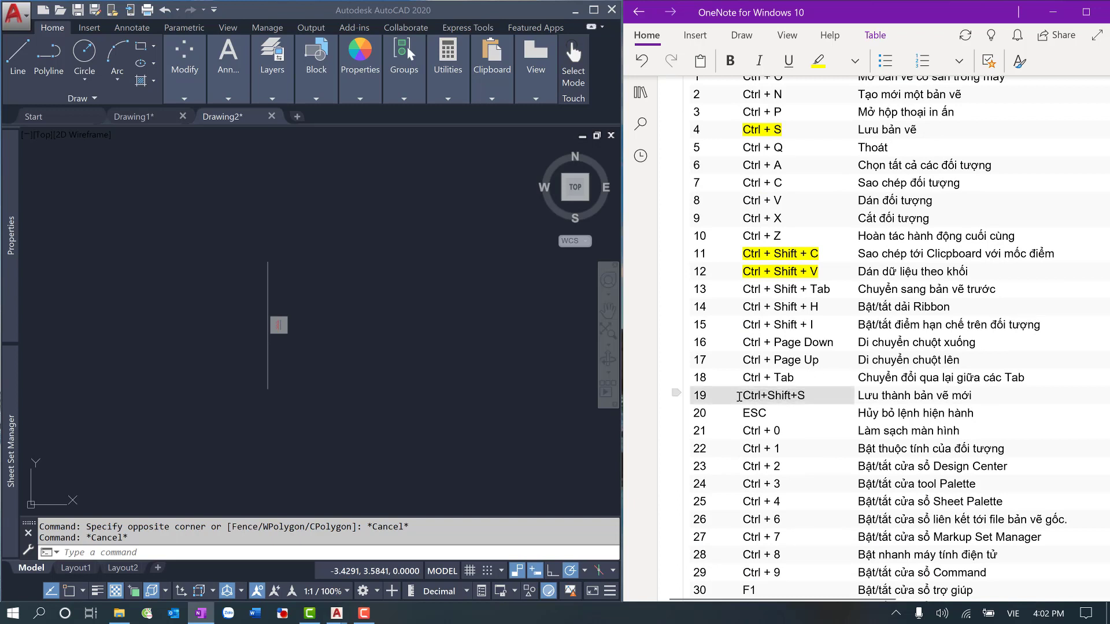
{"action": "left_click", "coordinate": [754, 373]}
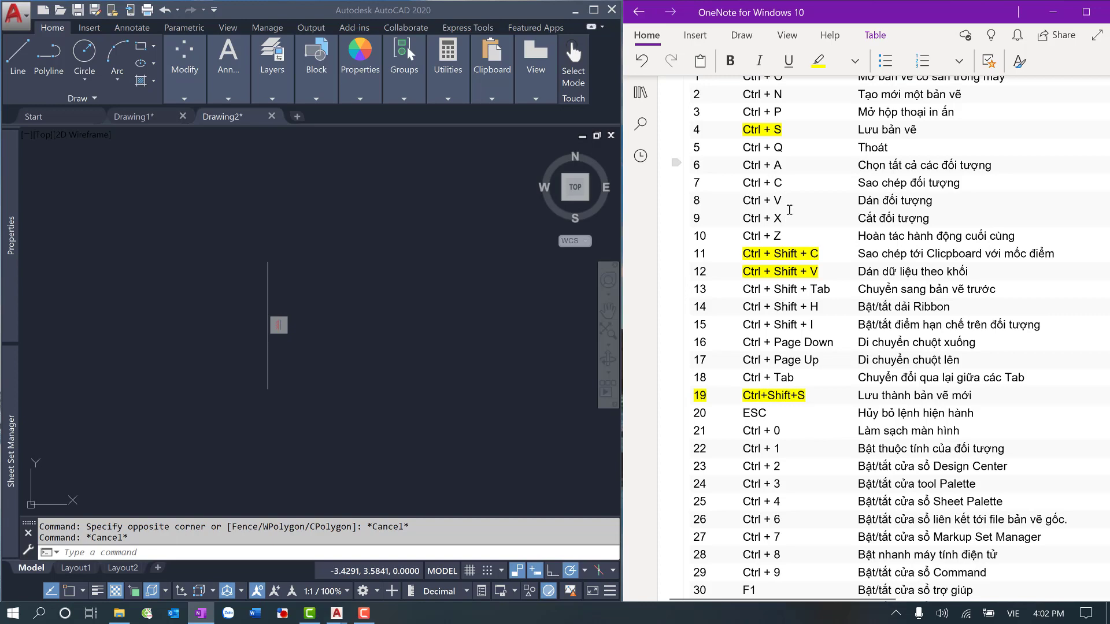
{"action": "scroll", "coordinate": [823, 368], "scroll_direction": "down", "scroll_amount": 1}
{"action": "scroll", "coordinate": [803, 366], "scroll_direction": "down", "scroll_amount": 2}
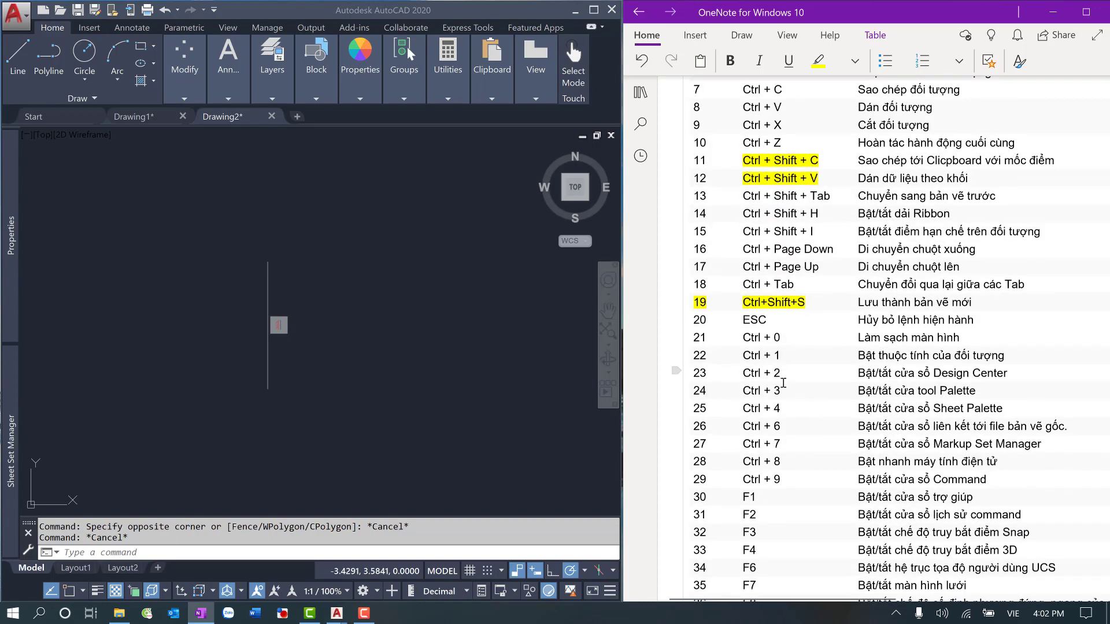
{"action": "left_click_drag", "start_coordinate": [787, 480], "coordinate": [741, 481]}
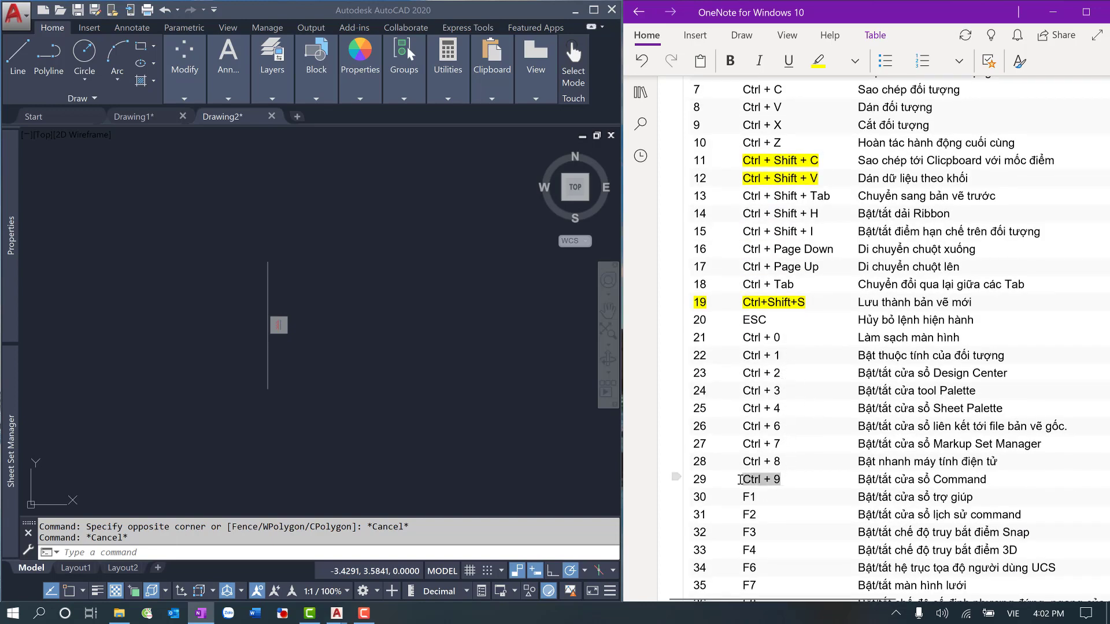
{"action": "left_click", "coordinate": [758, 461]}
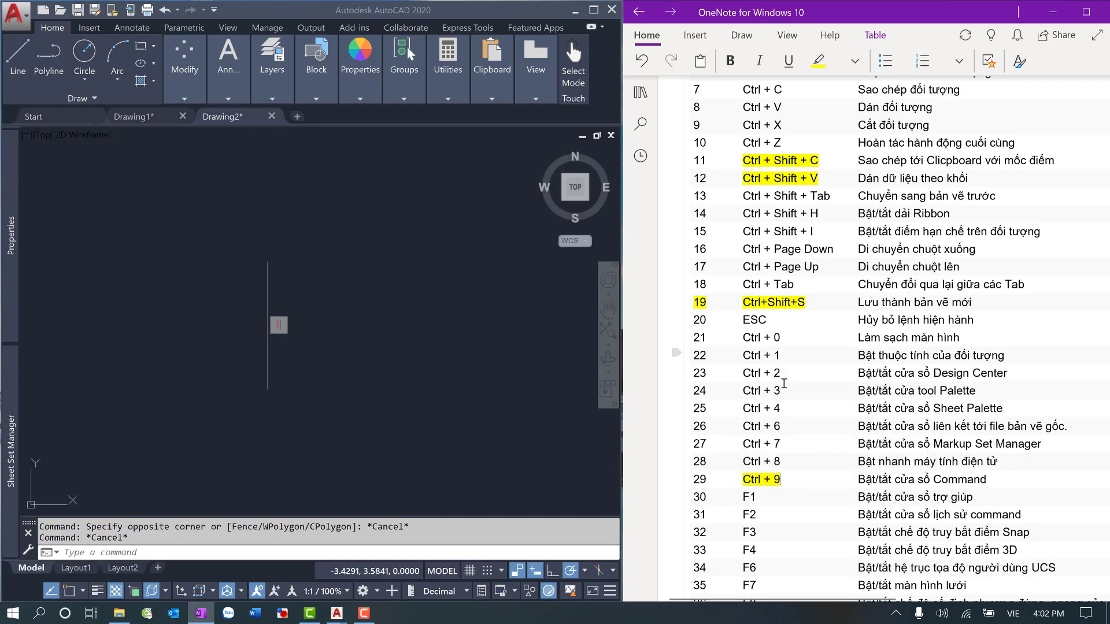
{"action": "scroll", "coordinate": [776, 393], "scroll_direction": "down", "scroll_amount": 3}
{"action": "scroll", "coordinate": [778, 445], "scroll_direction": "down", "scroll_amount": 3}
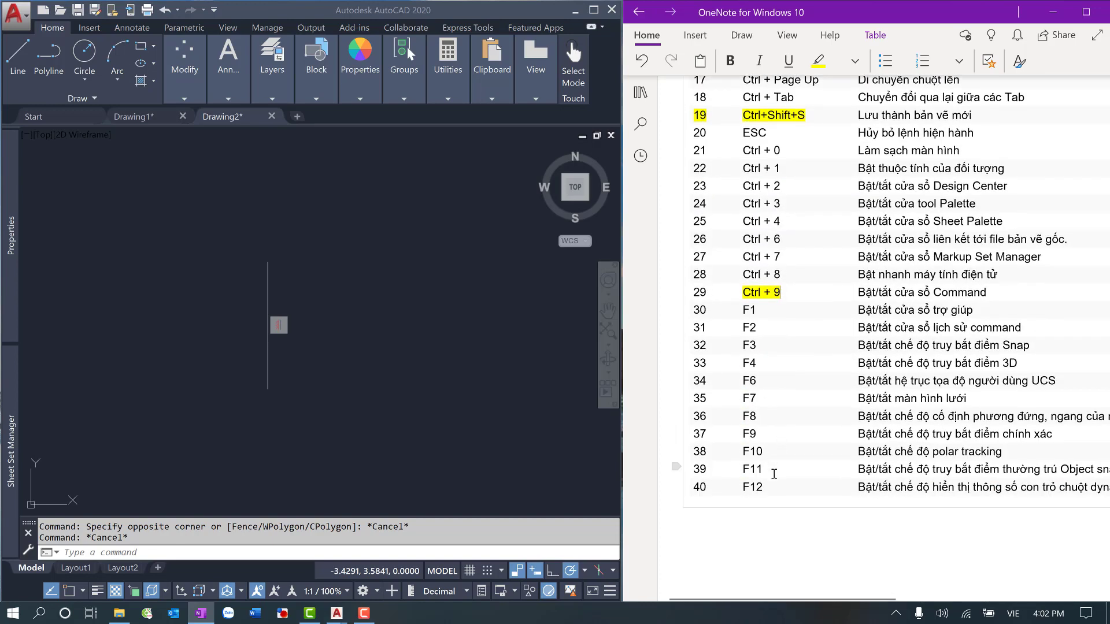
Highlight the F10, F12, F4 and F3 shortcuts in yellow
{"action": "double_click", "coordinate": [747, 451]}
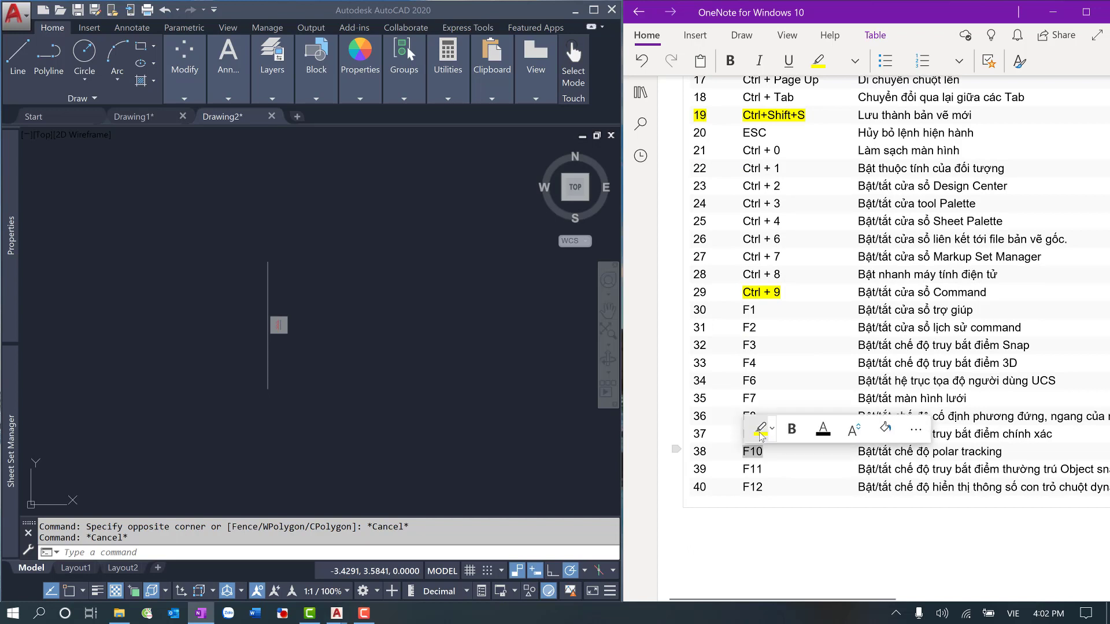
{"action": "left_click", "coordinate": [762, 429]}
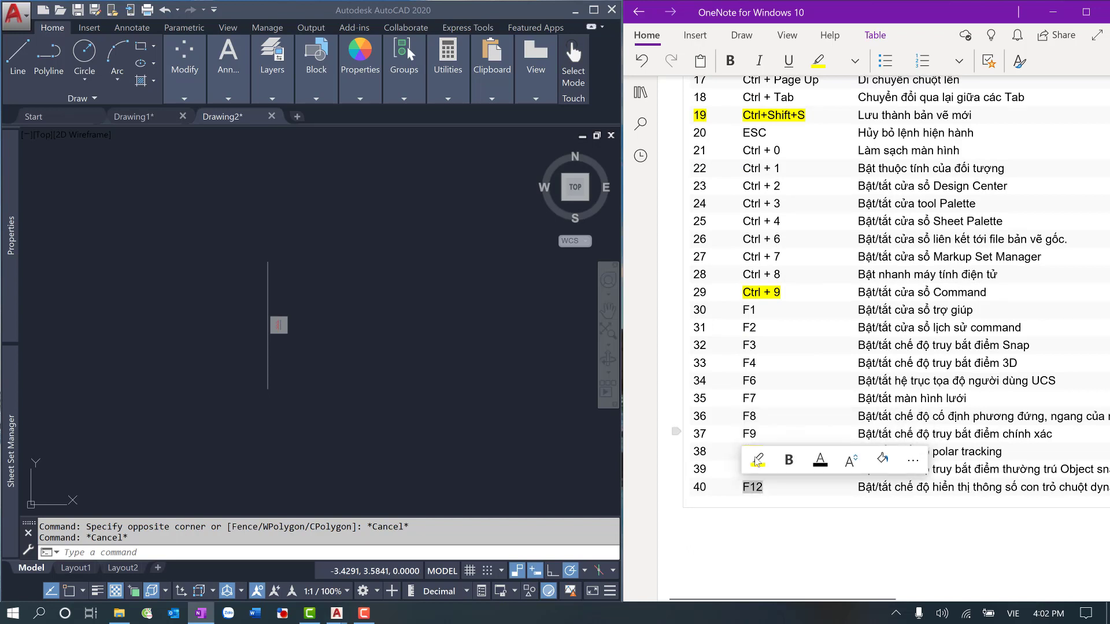
{"action": "left_click", "coordinate": [757, 461]}
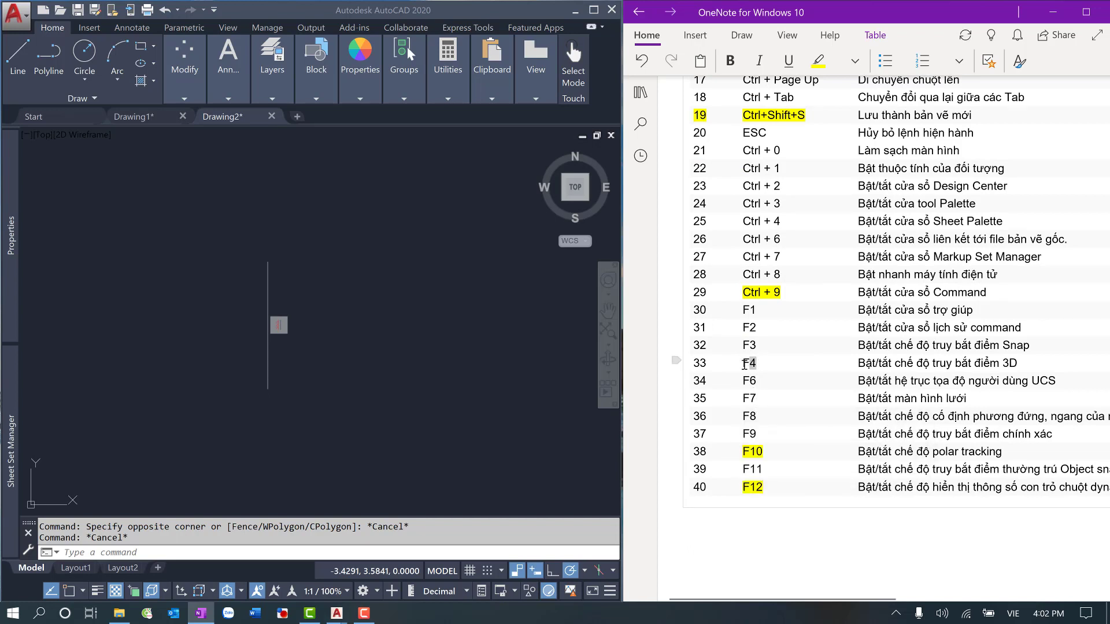
{"action": "left_click", "coordinate": [762, 342]}
{"action": "left_click", "coordinate": [761, 325]}
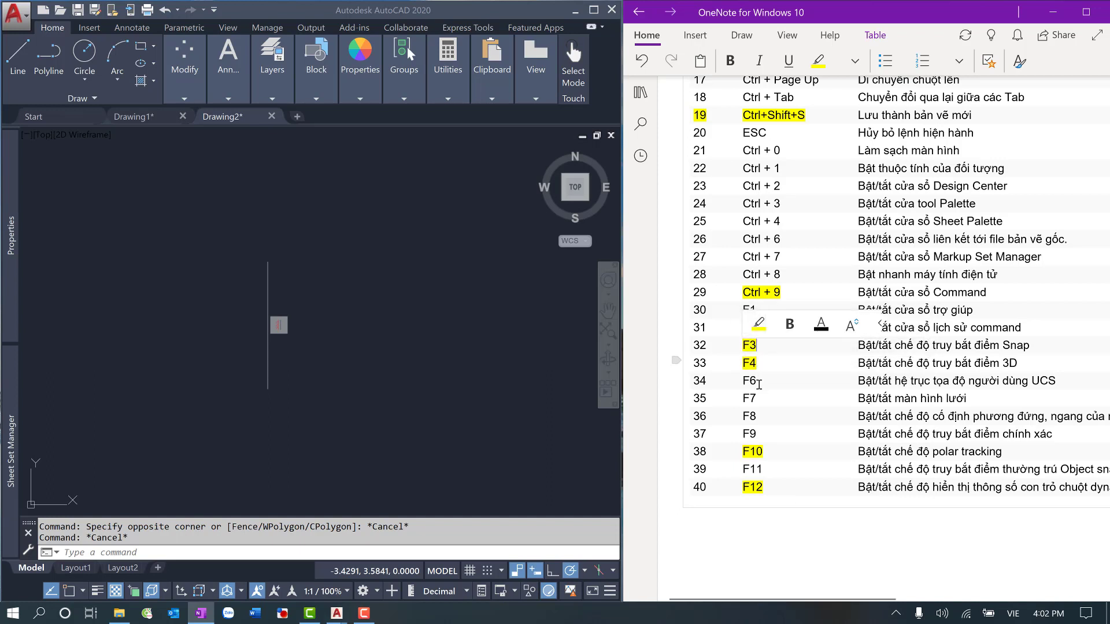
Highlight the F8 and F9 shortcuts in yellow
{"action": "double_click", "coordinate": [749, 418]}
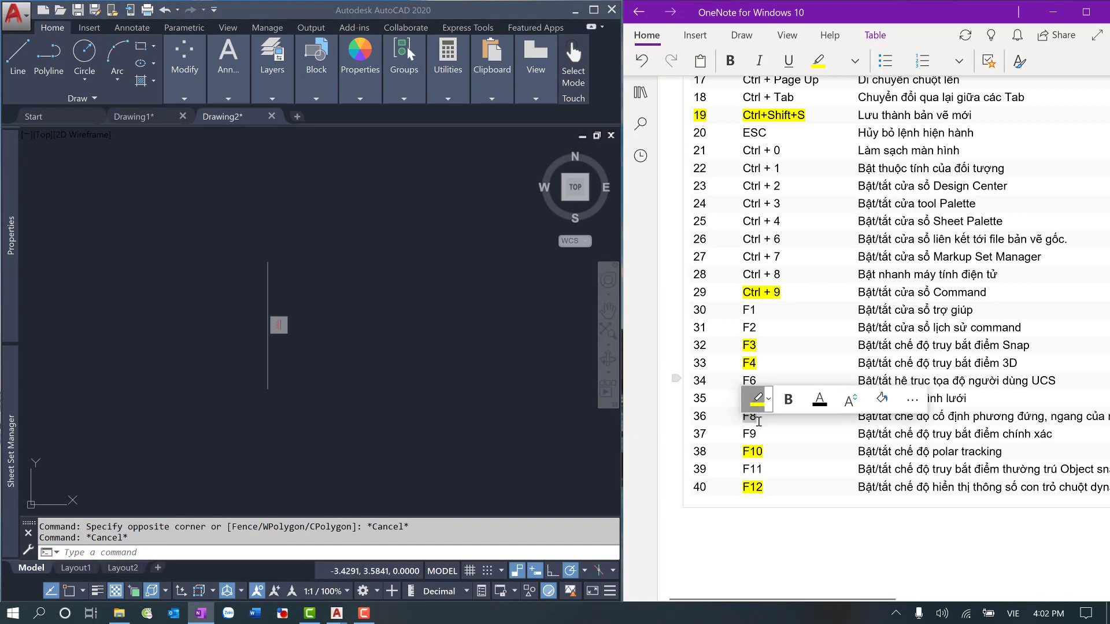
{"action": "left_click", "coordinate": [751, 397]}
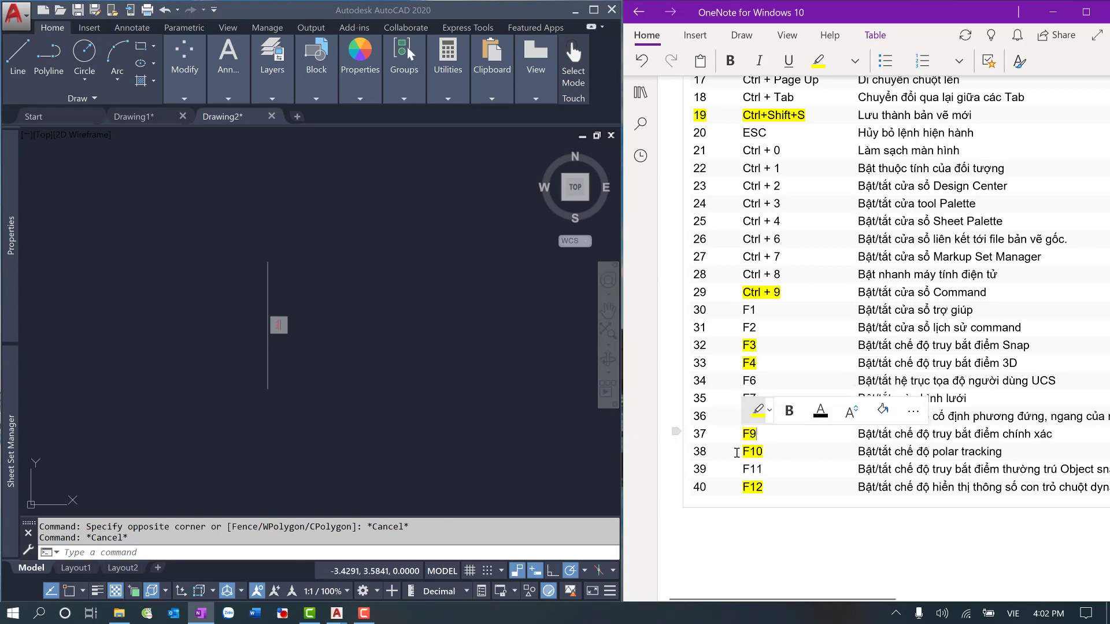
{"action": "left_click", "coordinate": [758, 408]}
{"action": "scroll", "coordinate": [787, 444], "scroll_direction": "up", "scroll_amount": 3}
{"action": "scroll", "coordinate": [787, 444], "scroll_direction": "up", "scroll_amount": 4}
{"action": "scroll", "coordinate": [769, 410], "scroll_direction": "up", "scroll_amount": 1}
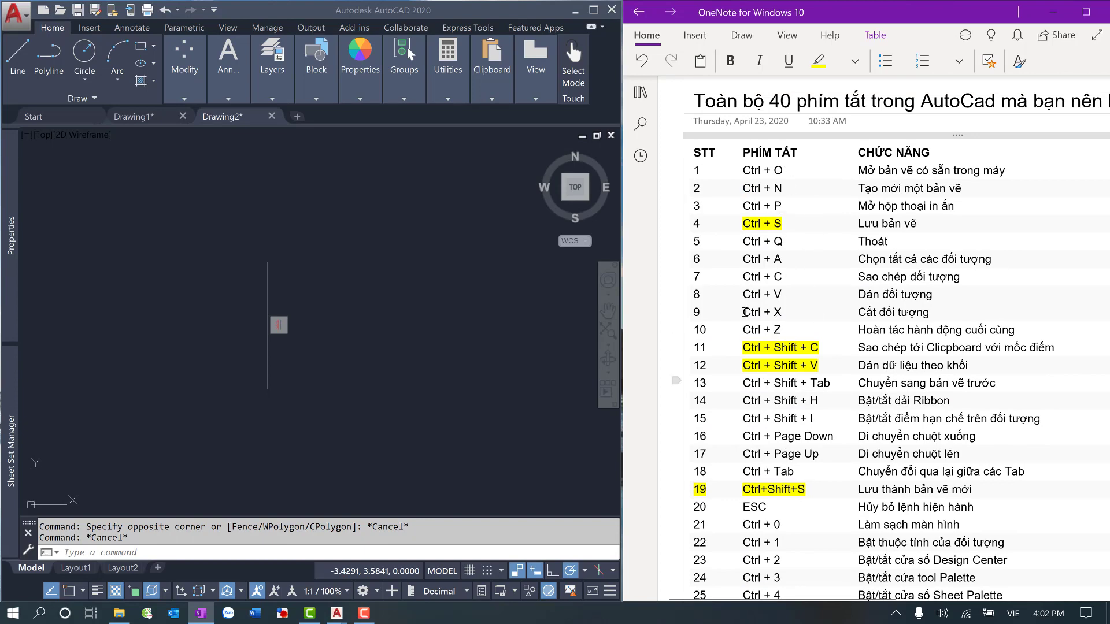
{"action": "scroll", "coordinate": [761, 400], "scroll_direction": "down", "scroll_amount": 3}
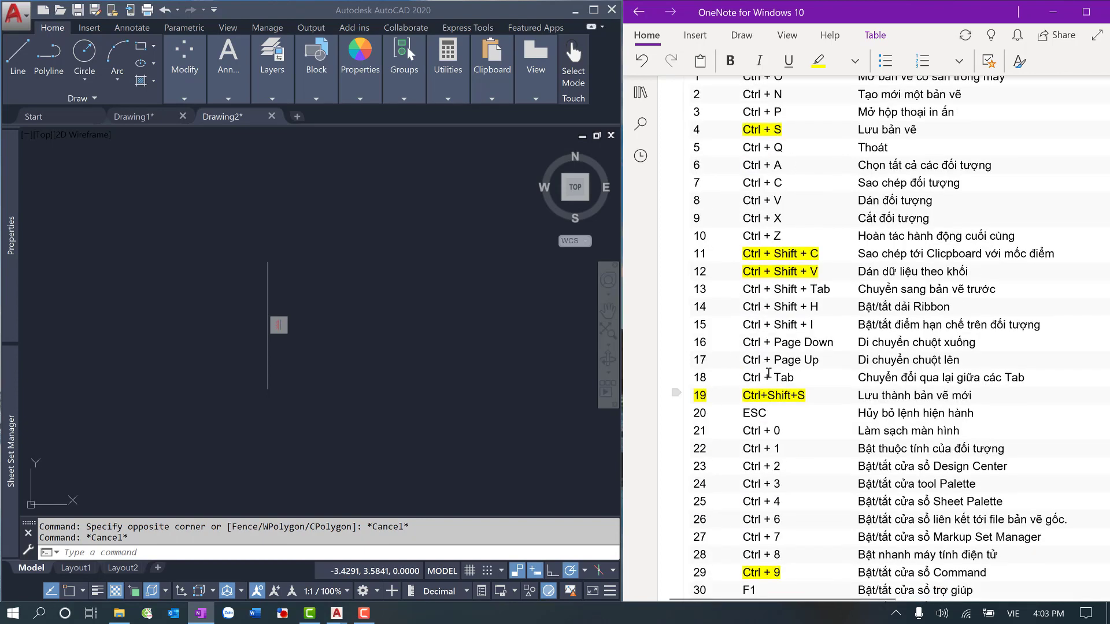
{"action": "scroll", "coordinate": [787, 357], "scroll_direction": "down", "scroll_amount": 3}
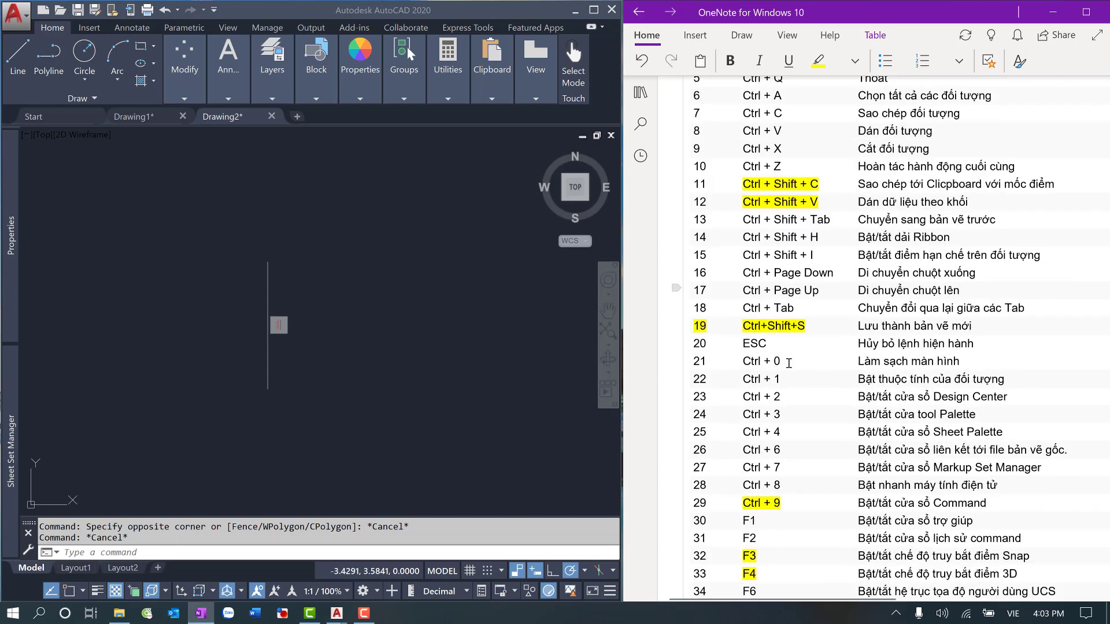
{"action": "scroll", "coordinate": [788, 359], "scroll_direction": "down", "scroll_amount": 3}
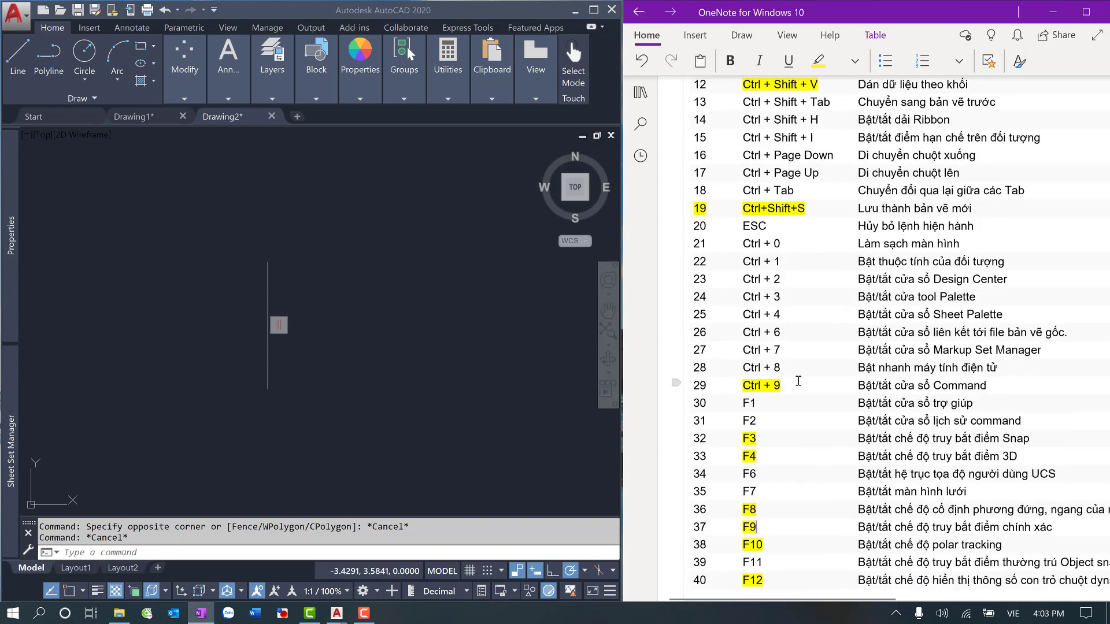
{"action": "scroll", "coordinate": [771, 440], "scroll_direction": "down", "scroll_amount": 2}
{"action": "scroll", "coordinate": [769, 480], "scroll_direction": "down", "scroll_amount": 2}
{"action": "scroll", "coordinate": [769, 480], "scroll_direction": "up", "scroll_amount": 4}
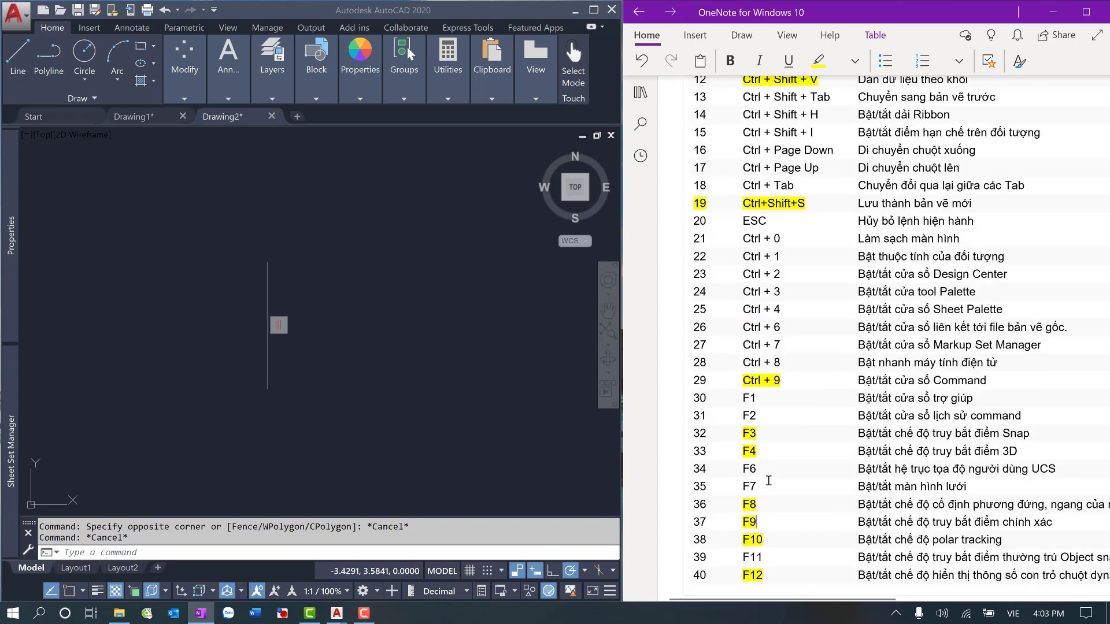
{"action": "scroll", "coordinate": [769, 478], "scroll_direction": "up", "scroll_amount": 3}
{"action": "scroll", "coordinate": [768, 479], "scroll_direction": "up", "scroll_amount": 3}
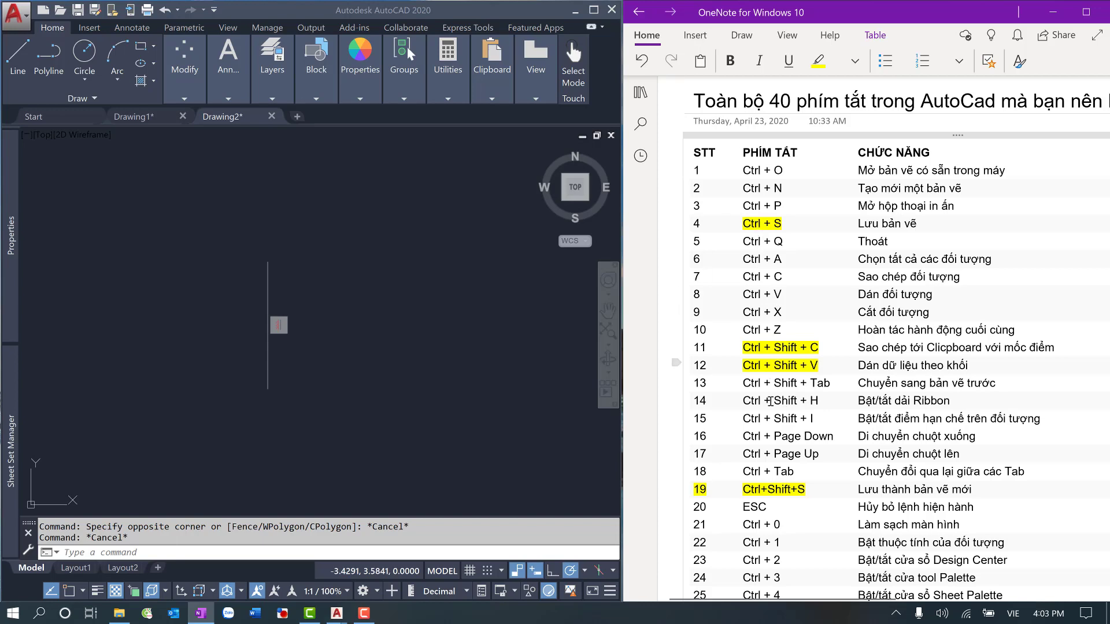
{"action": "scroll", "coordinate": [771, 346], "scroll_direction": "down", "scroll_amount": 5}
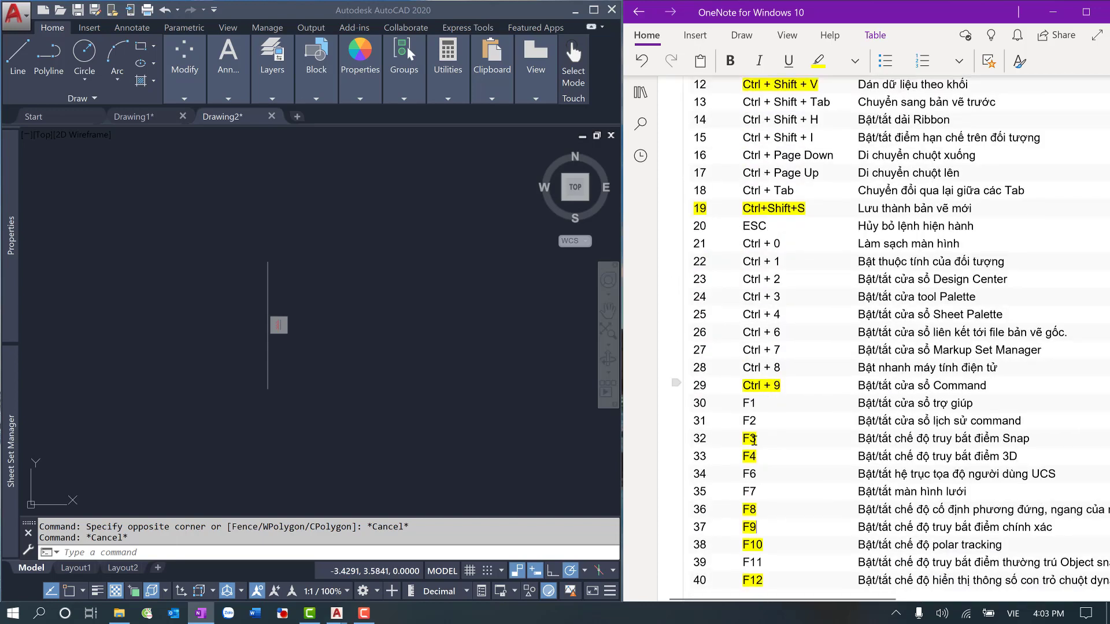
{"action": "scroll", "coordinate": [752, 415], "scroll_direction": "down", "scroll_amount": 2}
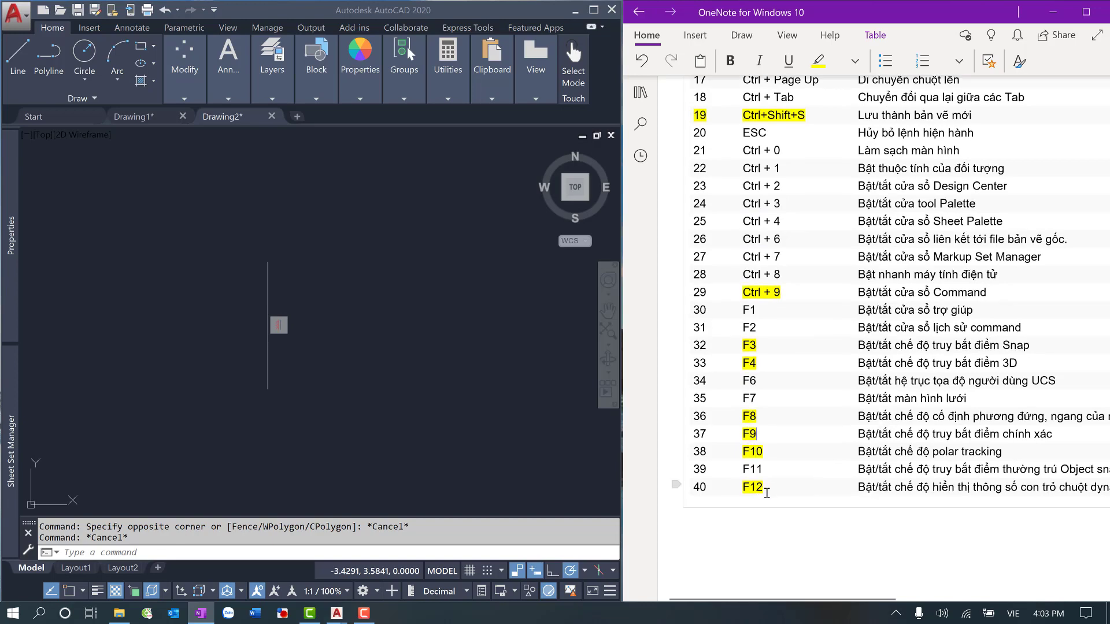
{"action": "scroll", "coordinate": [769, 494], "scroll_direction": "up", "scroll_amount": 7}
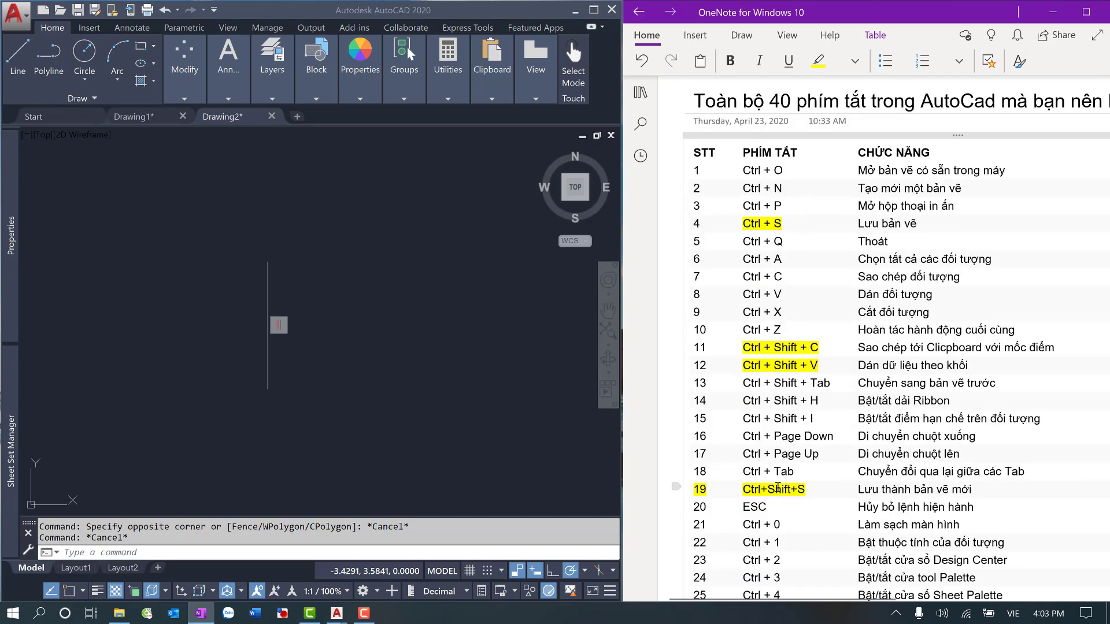